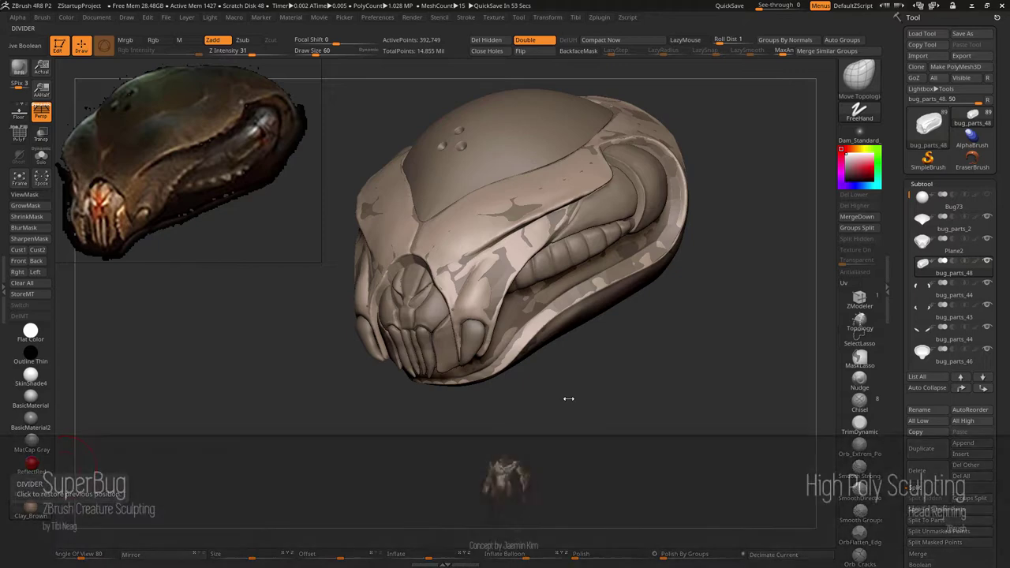
# Step: Select Plane2, show it alone with its polygroup wireframe, and smooth the yellow polygroup
pyautogui.moveTo(567, 398); pyautogui.dragTo(677, 353)
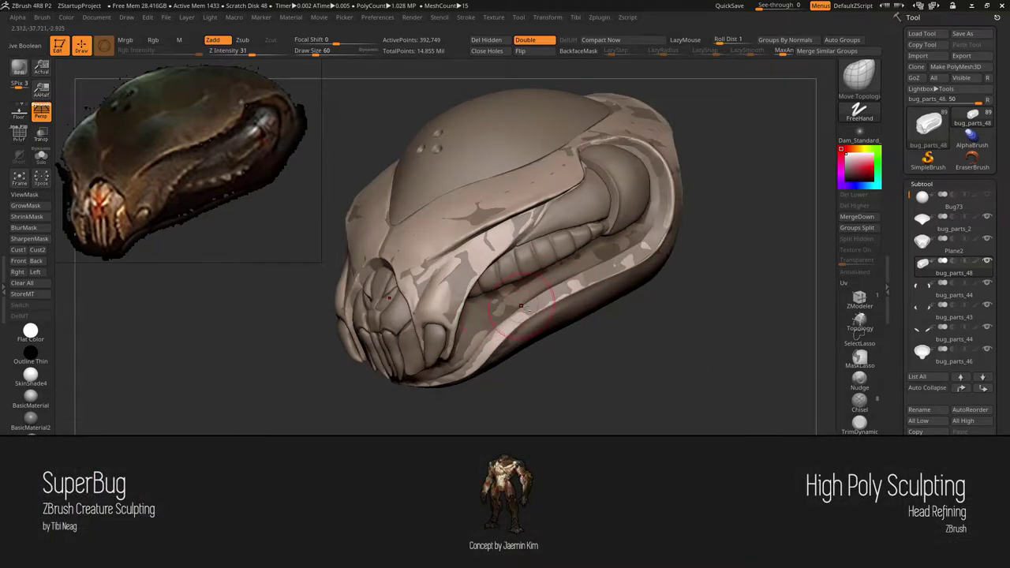
pyautogui.moveTo(583, 395)
pyautogui.mouseDown()
pyautogui.moveTo(552, 371)
pyautogui.moveTo(586, 412)
pyautogui.moveTo(524, 334)
pyautogui.moveTo(552, 371)
pyautogui.moveTo(580, 371)
pyautogui.mouseUp()
pyautogui.keyDown('alt'); pyautogui.click(520, 236); pyautogui.keyUp('alt')
pyautogui.hotkey('shift', 'f')
pyautogui.moveTo(439, 423); pyautogui.dragTo(641, 328)
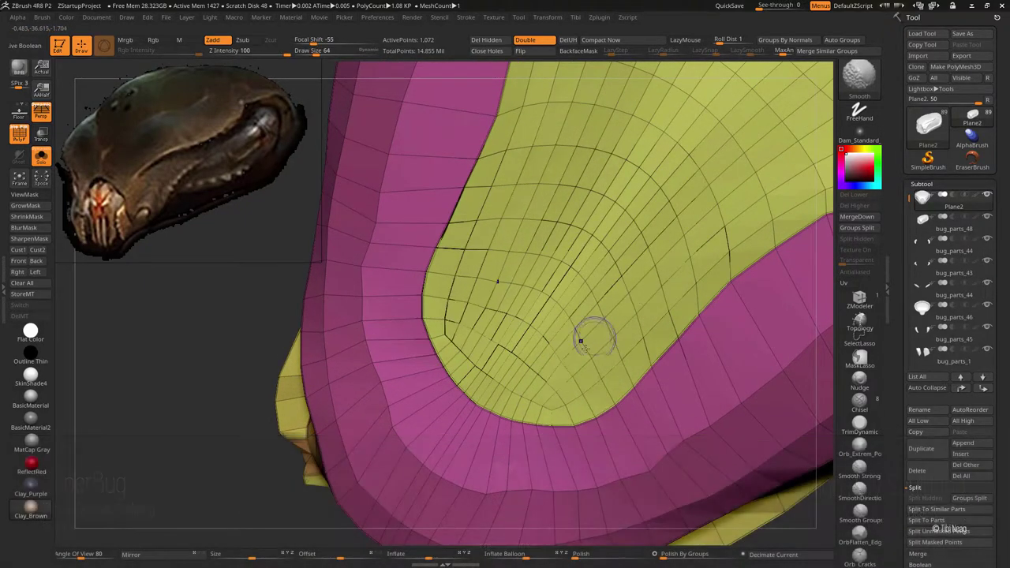
# Step: Reshape the low-poly plate with an enlarged Move Topological brush, smoothing its side
pyautogui.press('w')
pyautogui.press('q')
pyautogui.press('b')
pyautogui.press('m')
pyautogui.press('t')
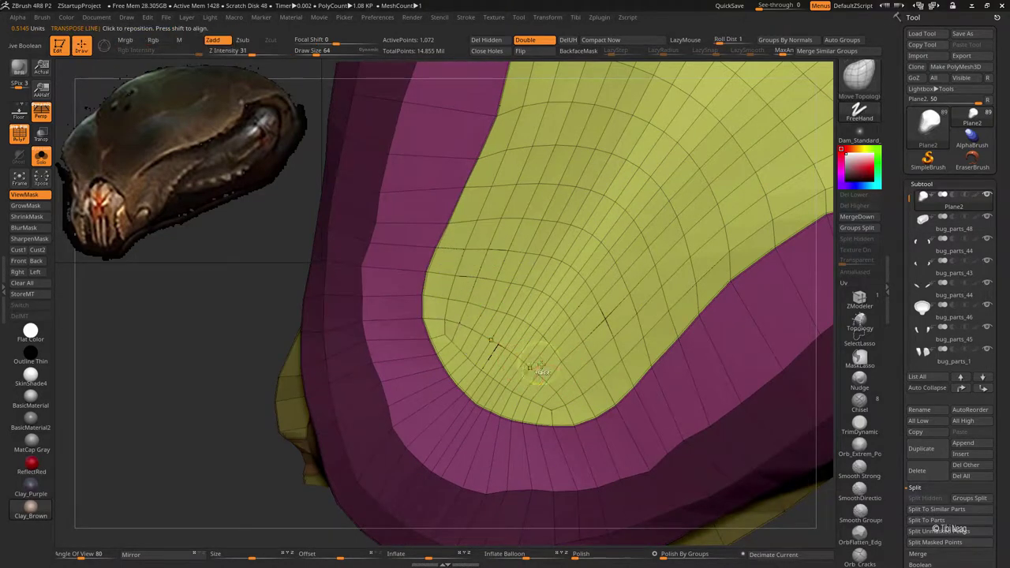
pyautogui.moveTo(236, 331)
pyautogui.mouseDown()
pyautogui.moveTo(474, 316)
pyautogui.moveTo(554, 350)
pyautogui.mouseUp()
pyautogui.moveTo(581, 304)
pyautogui.mouseDown(button='right')
pyautogui.moveTo(552, 299)
pyautogui.moveTo(552, 260)
pyautogui.mouseUp(button='right')
pyautogui.moveTo(597, 131); pyautogui.dragTo(549, 213, button='right')
# Step: Inflate a band of the plate's surface, then bring back the polygroup wireframe and Move Topological
pyautogui.hotkey('shift', 'f')
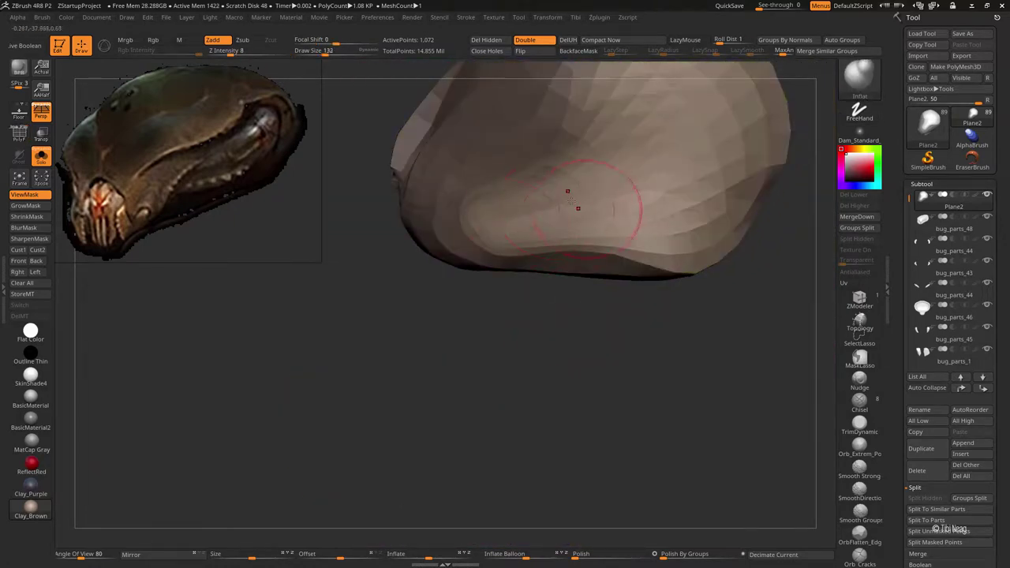
pyautogui.moveTo(504, 194); pyautogui.dragTo(690, 144)
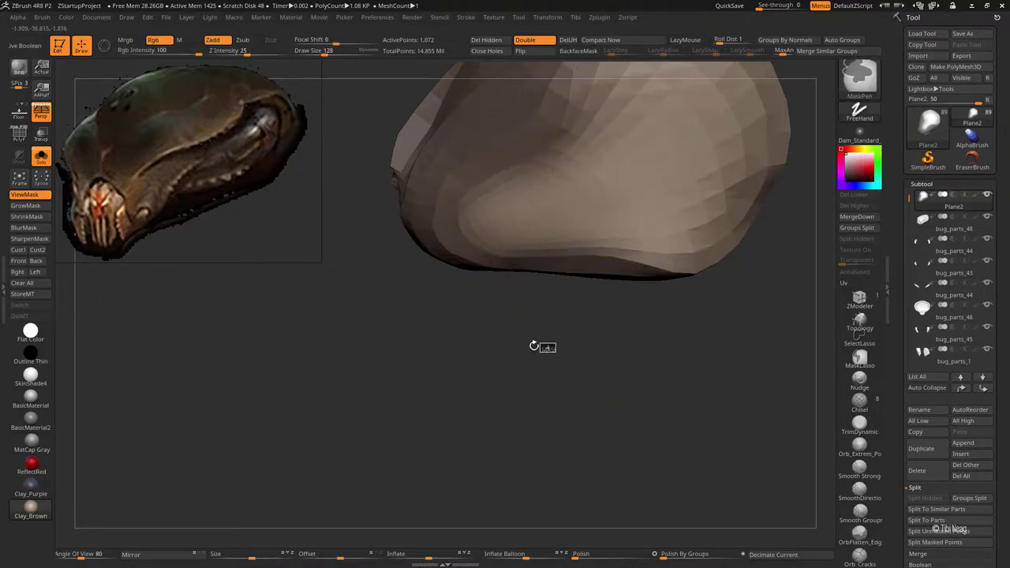
pyautogui.moveTo(541, 345)
pyautogui.mouseDown()
pyautogui.moveTo(494, 425)
pyautogui.moveTo(482, 371)
pyautogui.moveTo(477, 409)
pyautogui.moveTo(479, 372)
pyautogui.moveTo(489, 384)
pyautogui.mouseUp()
pyautogui.hotkey('shift', 'f')
pyautogui.press('space')
pyautogui.press('b')
pyautogui.press('m')
pyautogui.press('t')
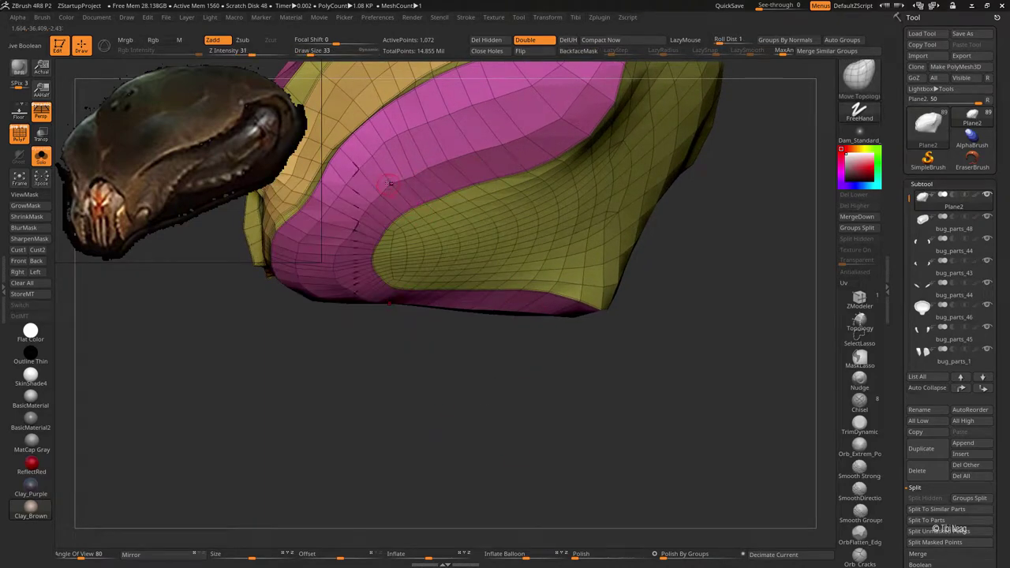
pyautogui.moveTo(638, 270)
pyautogui.mouseDown()
pyautogui.moveTo(697, 283)
pyautogui.moveTo(692, 238)
pyautogui.mouseUp()
# Step: Subdivide the plate twice to about 1.1 million polygons, step down two levels, and inflate slightly
pyautogui.hotkey('ctrl', 'd')
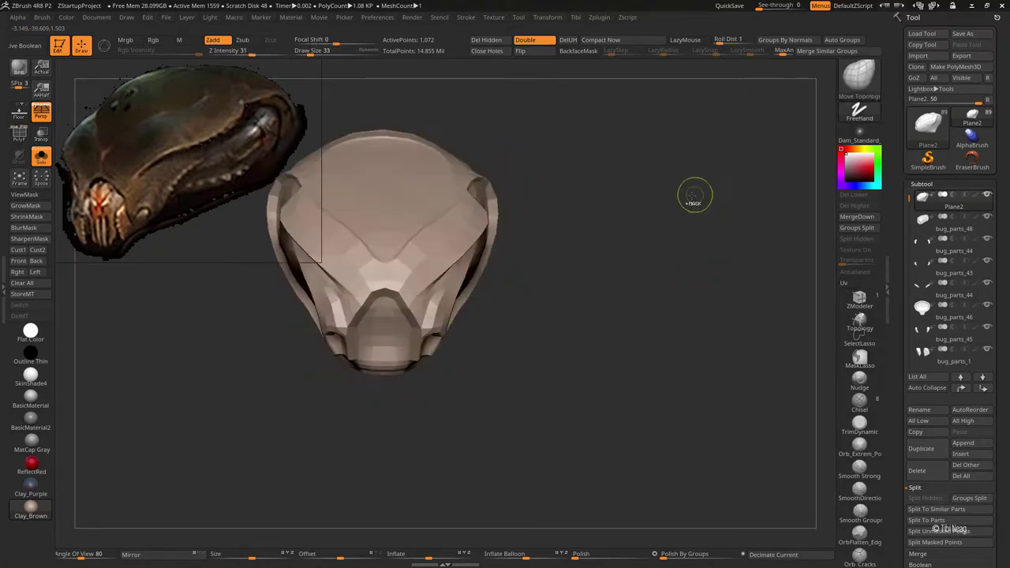
pyautogui.moveTo(673, 205)
pyautogui.mouseDown()
pyautogui.moveTo(655, 194)
pyautogui.moveTo(655, 219)
pyautogui.moveTo(602, 216)
pyautogui.moveTo(671, 210)
pyautogui.moveTo(726, 284)
pyautogui.moveTo(475, 407)
pyautogui.moveTo(426, 291)
pyautogui.mouseUp()
pyautogui.hotkey('ctrl', 'd')
pyautogui.hotkey('shift', 'd')
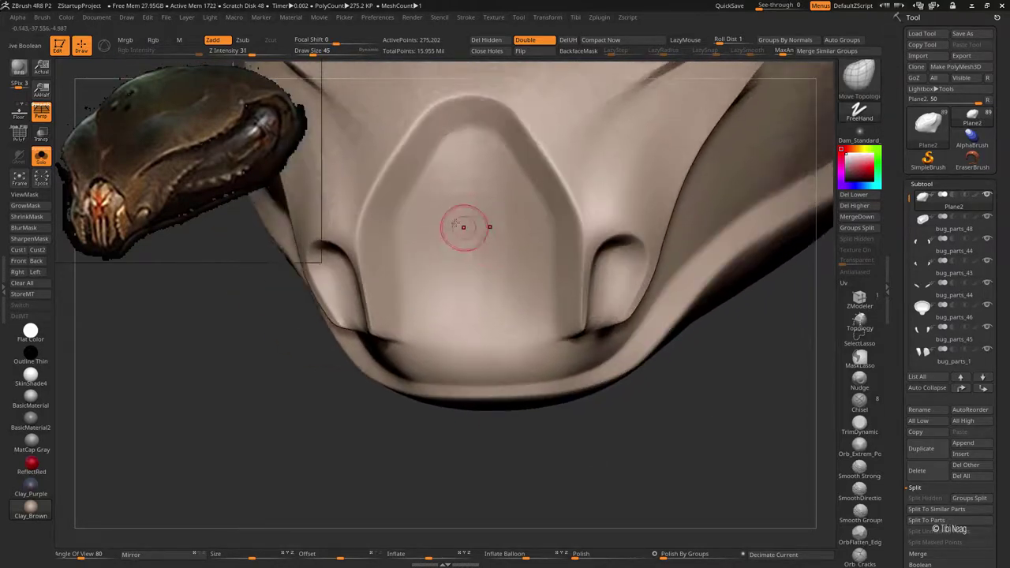
pyautogui.moveTo(462, 226)
pyautogui.mouseDown()
pyautogui.moveTo(451, 176)
pyautogui.moveTo(542, 169)
pyautogui.moveTo(555, 354)
pyautogui.moveTo(531, 445)
pyautogui.mouseUp()
pyautogui.hotkey('shift', 'd')
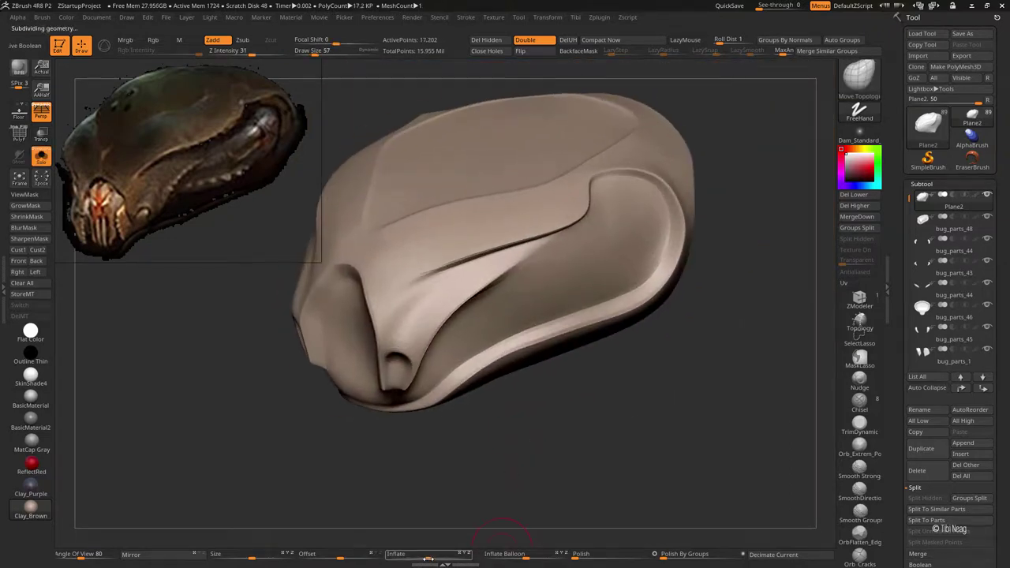
pyautogui.moveTo(426, 554); pyautogui.dragTo(464, 518)
# Step: Show all head pieces again and select the bug_parts_48 shell in a front view
pyautogui.hotkey('ctrl', 'shift', 's')
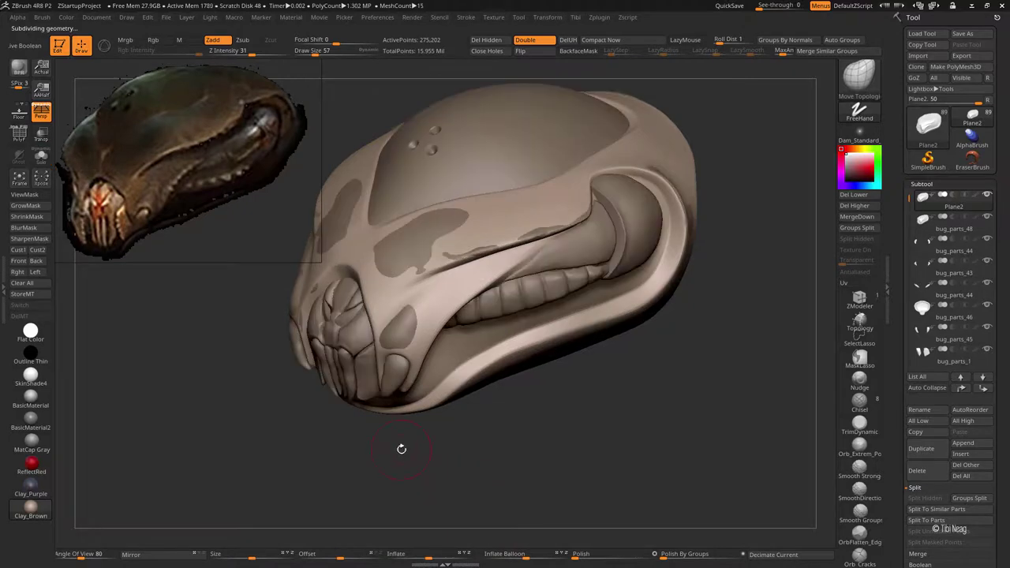
pyautogui.moveTo(400, 447)
pyautogui.mouseDown()
pyautogui.moveTo(476, 478)
pyautogui.moveTo(462, 225)
pyautogui.mouseUp()
pyautogui.keyDown('alt'); pyautogui.click(483, 249); pyautogui.keyUp('alt')
pyautogui.moveTo(615, 340)
pyautogui.mouseDown()
pyautogui.moveTo(667, 368)
pyautogui.moveTo(584, 423)
pyautogui.mouseUp()
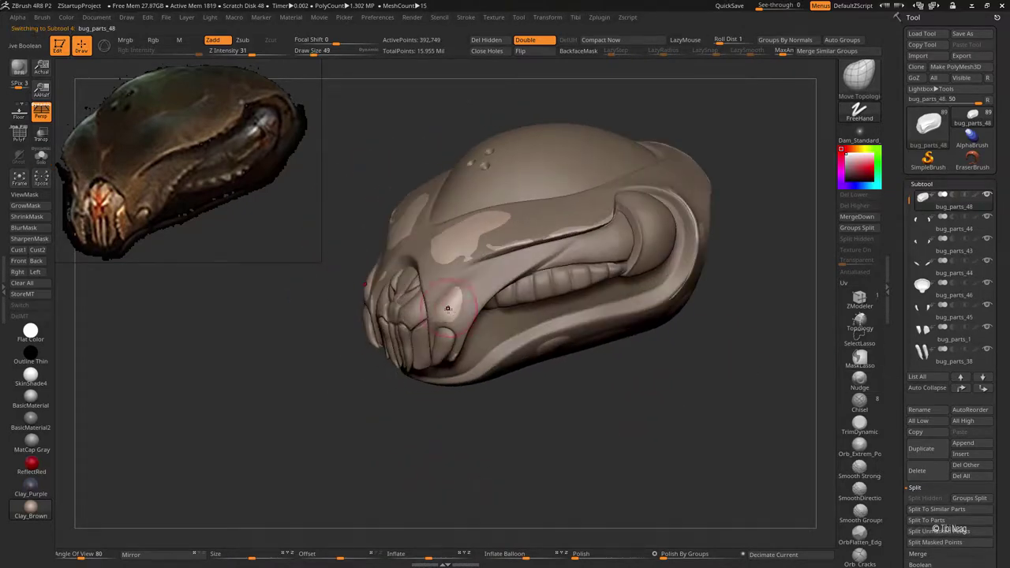
pyautogui.moveTo(447, 309); pyautogui.dragTo(512, 449)
pyautogui.moveTo(456, 347); pyautogui.dragTo(390, 396)
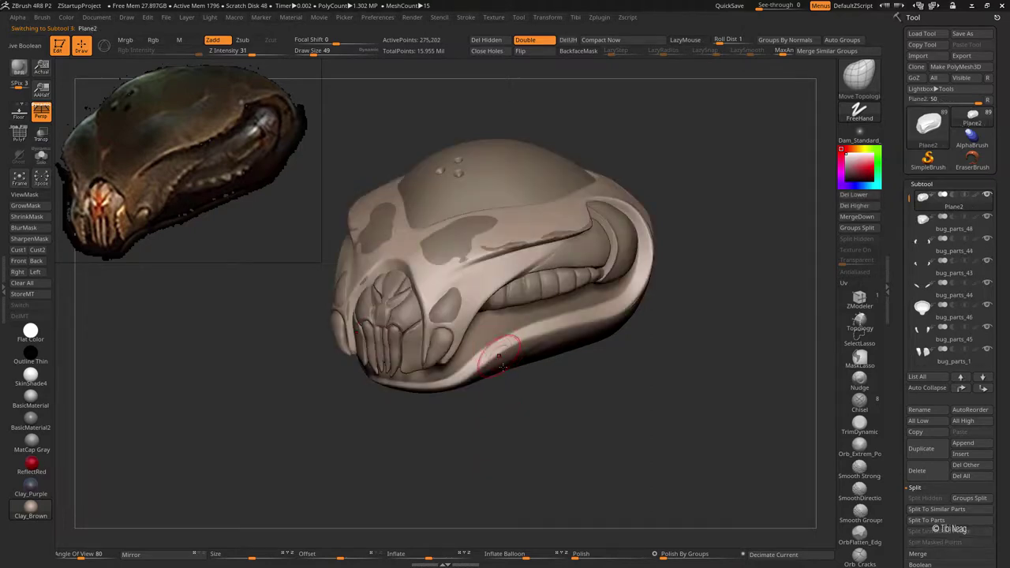
# Step: Transpose-move the bug_parts_48 shell off to the left and reselect Plane2
pyautogui.press('w')
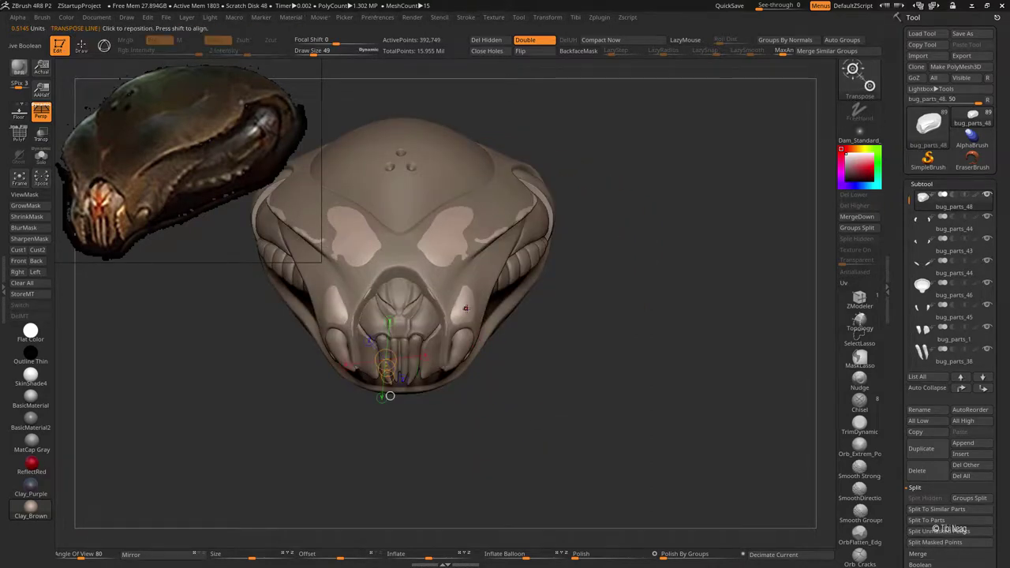
pyautogui.moveTo(571, 320)
pyautogui.mouseDown()
pyautogui.moveTo(666, 319)
pyautogui.moveTo(618, 320)
pyautogui.mouseUp()
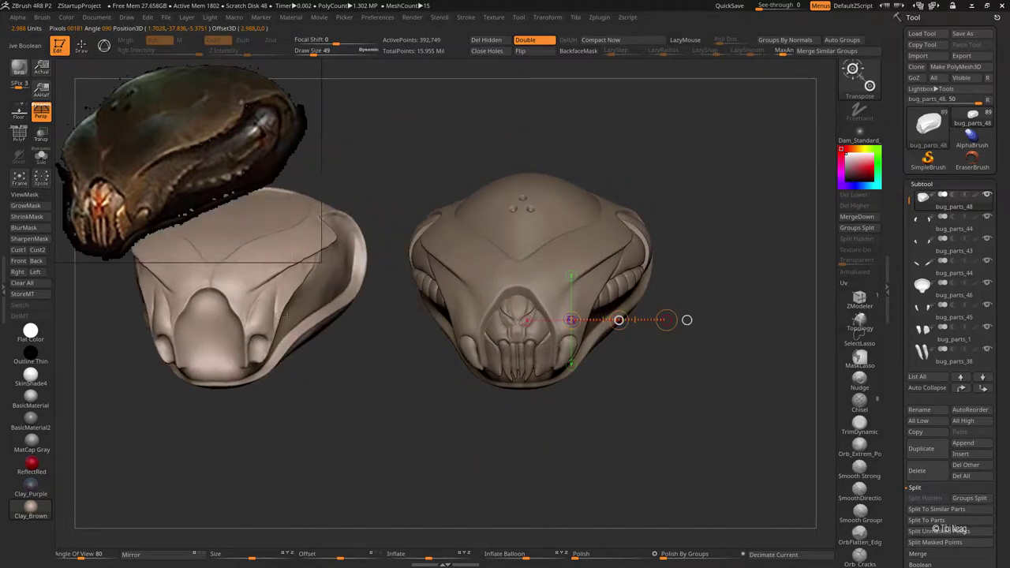
pyautogui.press('q')
pyautogui.moveTo(474, 442)
pyautogui.mouseDown()
pyautogui.moveTo(419, 428)
pyautogui.moveTo(474, 505)
pyautogui.mouseUp()
pyautogui.keyDown('alt'); pyautogui.click(596, 338); pyautogui.keyUp('alt')
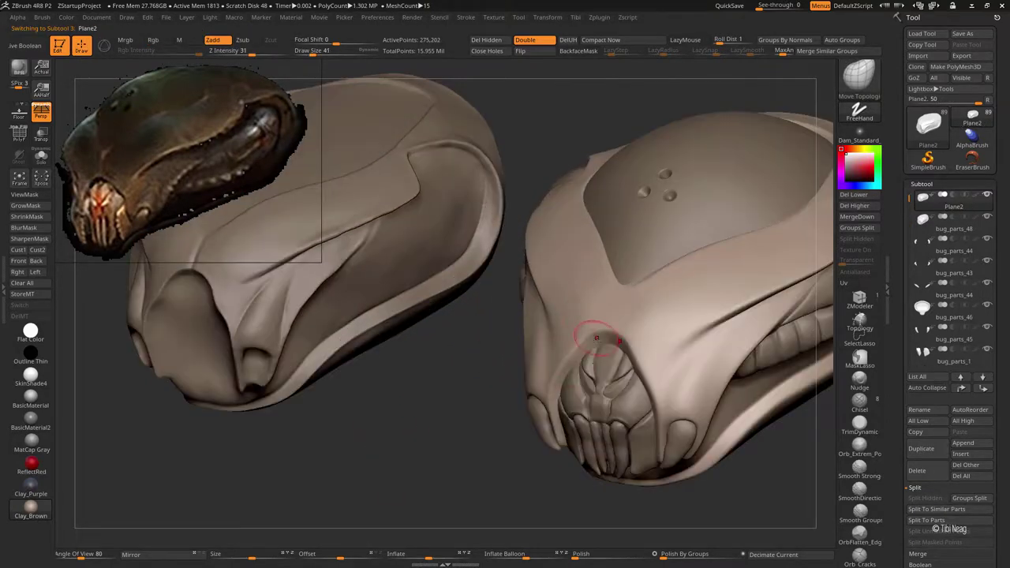
pyautogui.moveTo(597, 338); pyautogui.dragTo(543, 368, button='right')
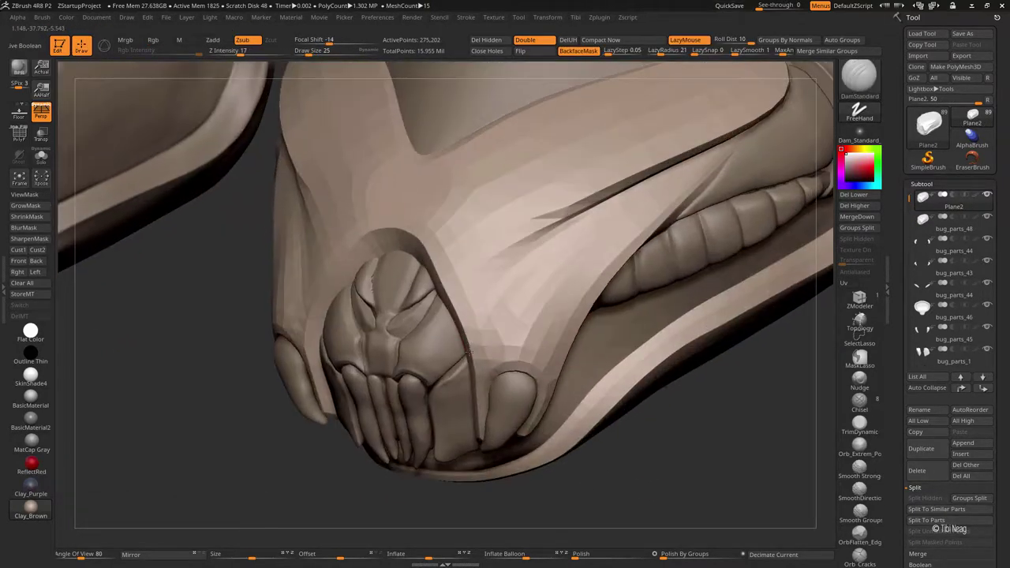
# Step: Carve and smooth a thin groove down the mouth edge and a crease beside the mouth
pyautogui.moveTo(505, 315)
pyautogui.mouseDown(button='right')
pyautogui.moveTo(479, 356)
pyautogui.moveTo(452, 349)
pyautogui.moveTo(442, 333)
pyautogui.moveTo(462, 323)
pyautogui.moveTo(471, 363)
pyautogui.mouseUp(button='right')
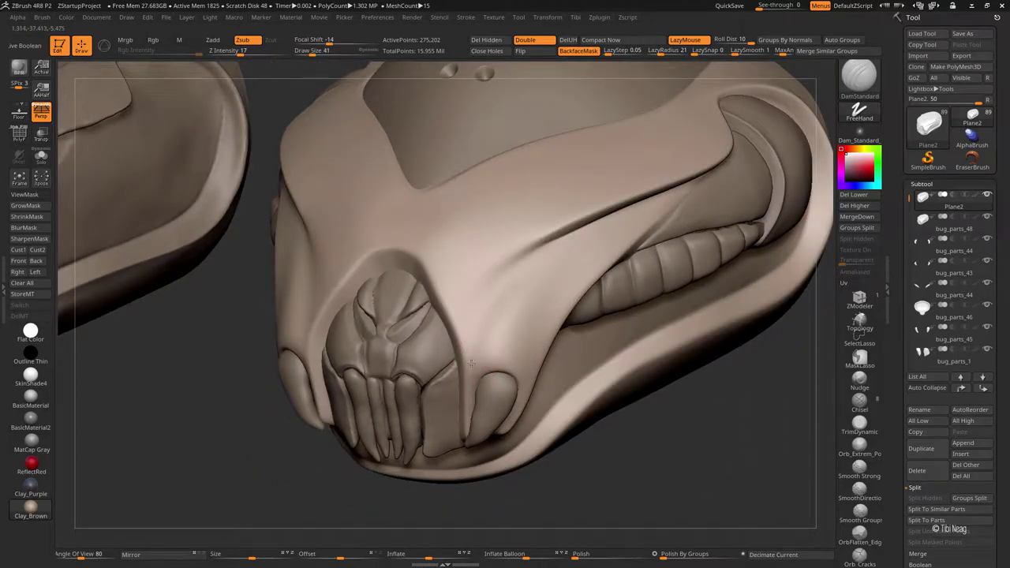
pyautogui.moveTo(477, 333); pyautogui.dragTo(470, 353)
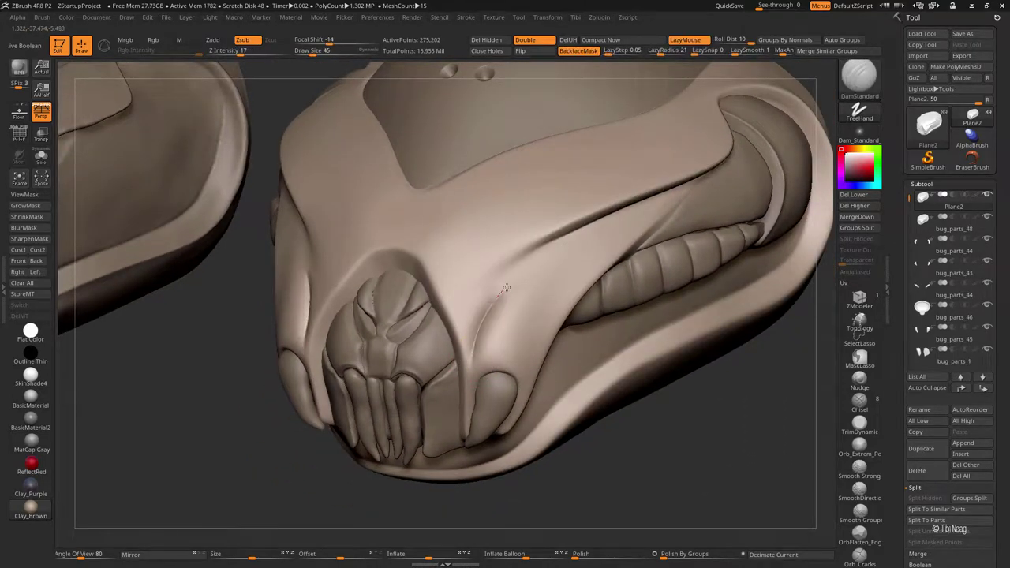
pyautogui.moveTo(580, 240); pyautogui.dragTo(564, 266)
pyautogui.press('shift')
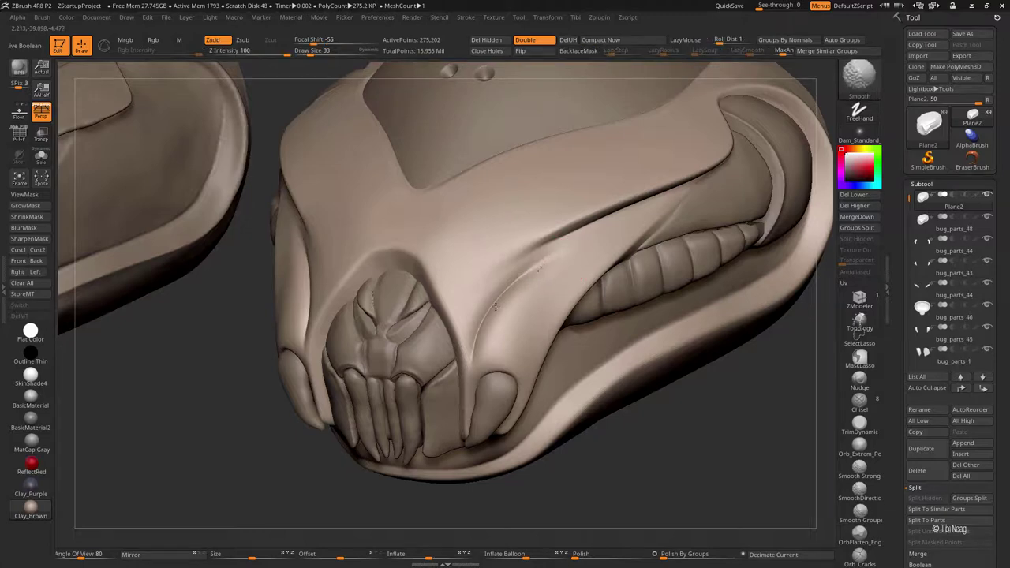
pyautogui.moveTo(541, 268)
pyautogui.mouseDown(button='right')
pyautogui.moveTo(532, 248)
pyautogui.moveTo(512, 278)
pyautogui.mouseUp(button='right')
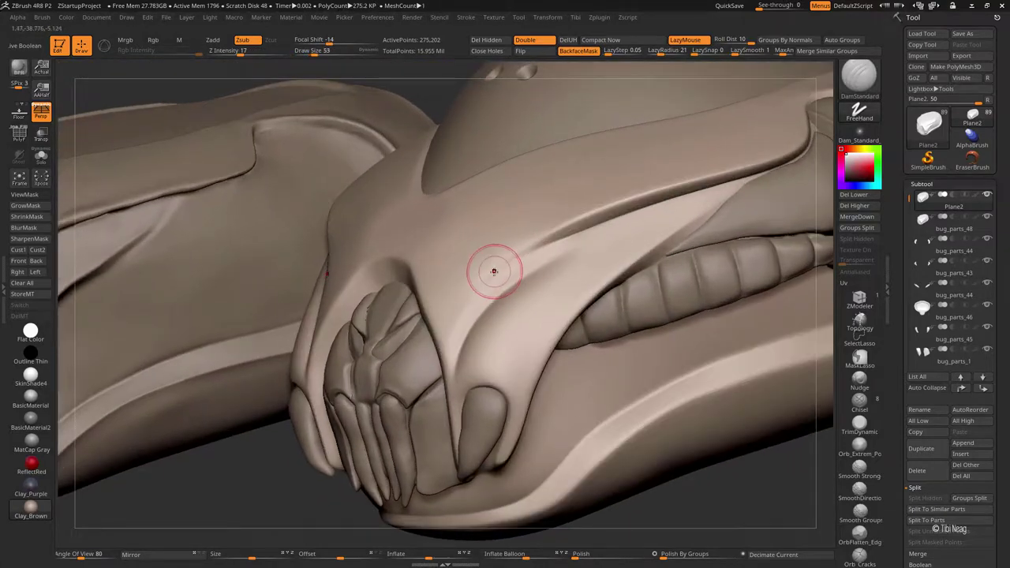
pyautogui.moveTo(494, 272); pyautogui.dragTo(502, 268)
pyautogui.moveTo(645, 210); pyautogui.dragTo(491, 305, button='right')
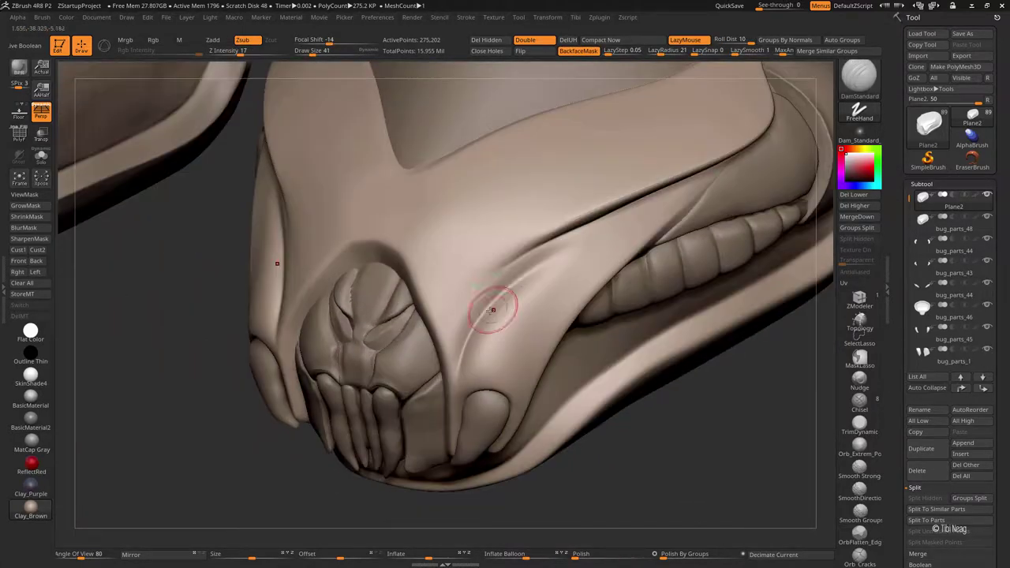
pyautogui.moveTo(509, 356)
pyautogui.mouseDown(button='right')
pyautogui.moveTo(505, 416)
pyautogui.moveTo(484, 399)
pyautogui.mouseUp(button='right')
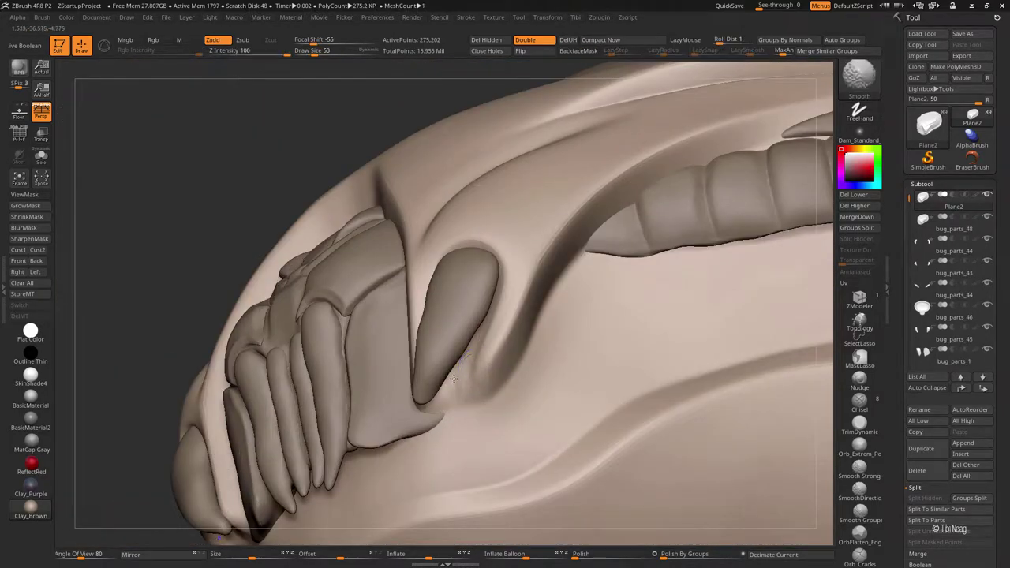
# Step: Build up clay on the jaw, toggling isolation to check it against the whole head
pyautogui.press('shift')
pyautogui.hotkey('shift', 's')
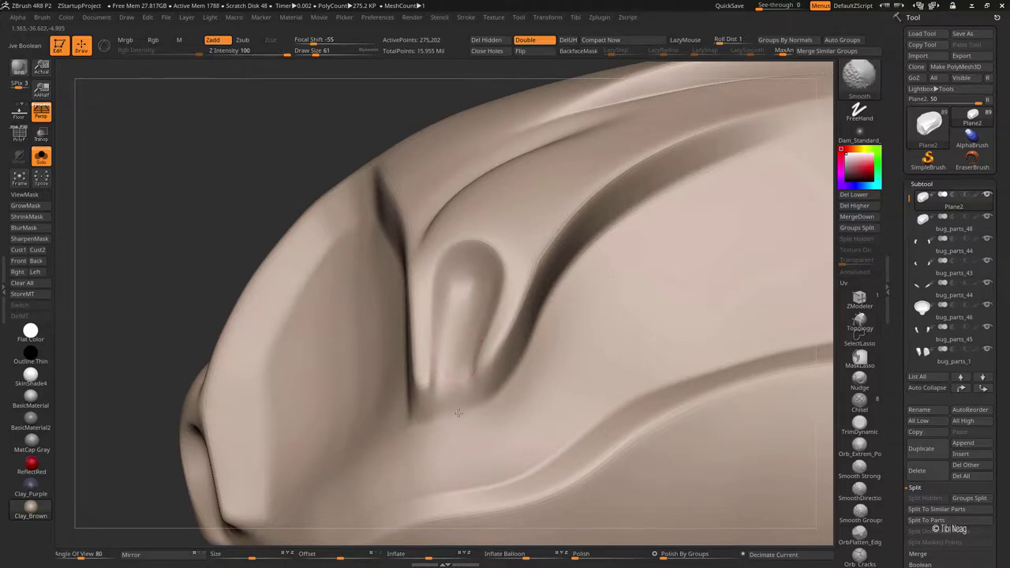
pyautogui.moveTo(509, 333); pyautogui.dragTo(323, 317, button='right')
pyautogui.hotkey('shift', 's')
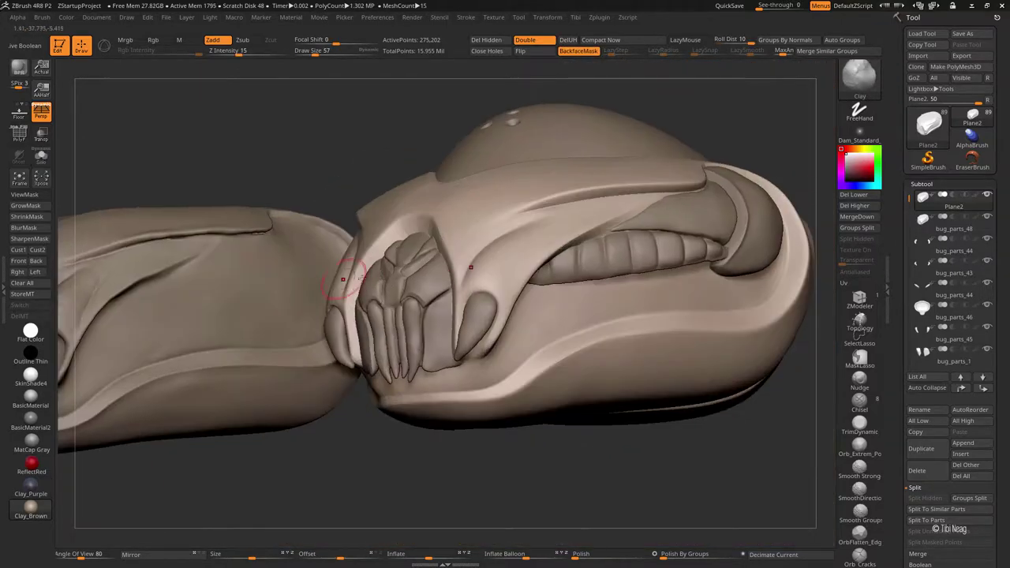
pyautogui.moveTo(490, 330)
pyautogui.keyDown('alt'); pyautogui.mouseDown(button='right')
pyautogui.moveTo(473, 347)
pyautogui.moveTo(481, 391)
pyautogui.moveTo(481, 271)
pyautogui.moveTo(425, 346)
pyautogui.moveTo(450, 428)
pyautogui.moveTo(432, 395)
pyautogui.mouseUp(button='right'); pyautogui.keyUp('alt')
# Step: Puff out the isolated mandible with a larger Inflat brush and stroke smoothing enabled
pyautogui.press('b')
pyautogui.press('i')
pyautogui.press('n')
pyautogui.hotkey('shift', 's')
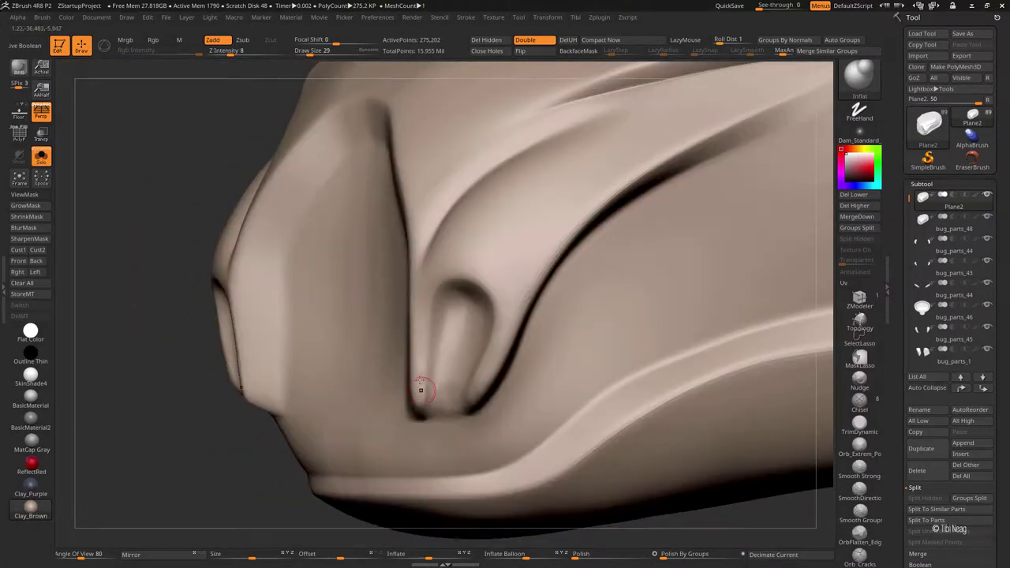
pyautogui.press(']')
pyautogui.click(688, 41)
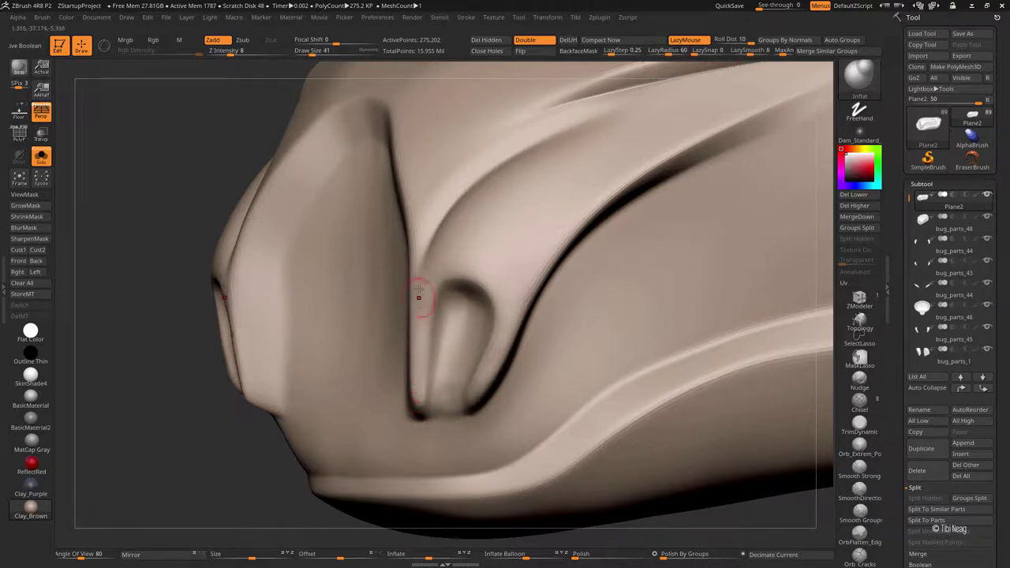
pyautogui.press(']')
pyautogui.press(']')
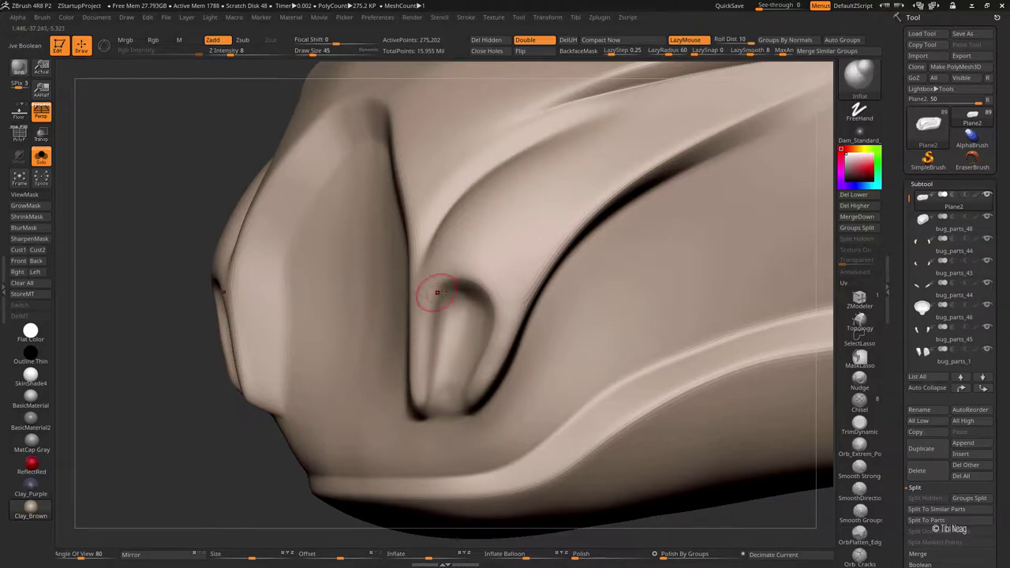
pyautogui.scroll(2, 436, 292)
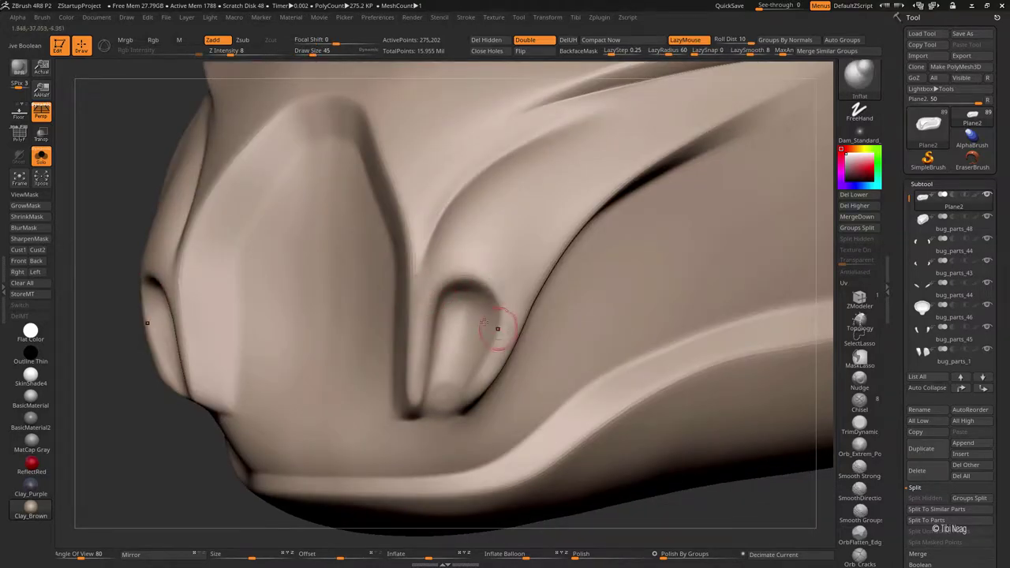
pyautogui.moveTo(497, 329); pyautogui.dragTo(482, 282, button='right')
pyautogui.press(']')
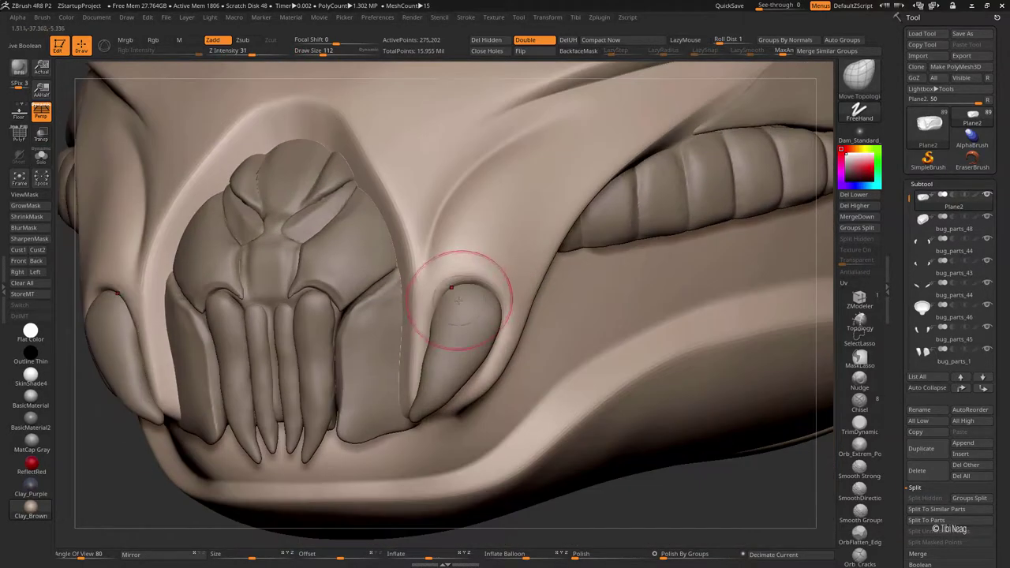
pyautogui.moveTo(456, 300)
pyautogui.mouseDown(button='right')
pyautogui.moveTo(480, 300)
pyautogui.moveTo(535, 376)
pyautogui.mouseUp(button='right')
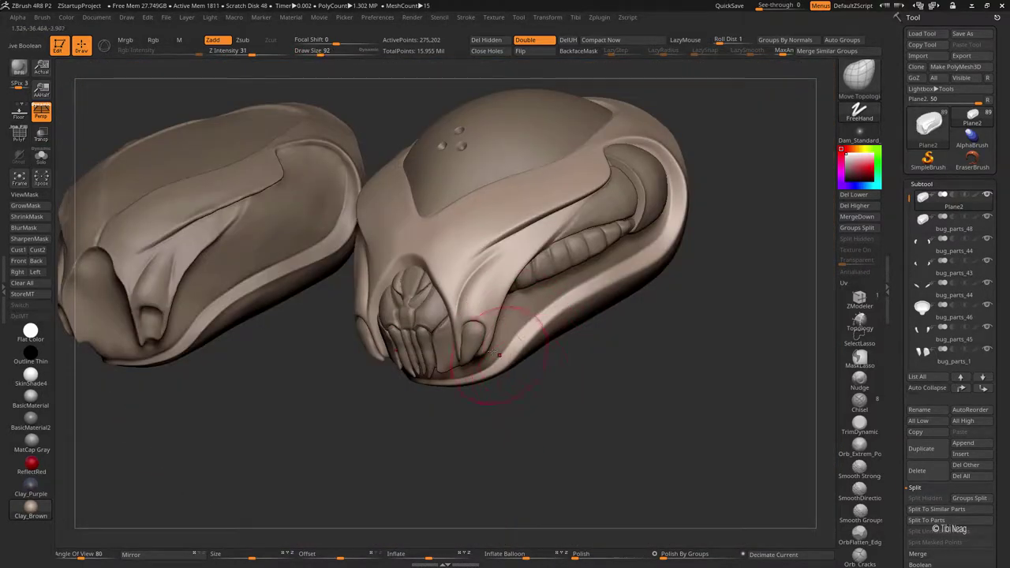
pyautogui.keyDown('alt'); pyautogui.moveTo(473, 369); pyautogui.dragTo(490, 388, button='right'); pyautogui.keyUp('alt')
# Step: Solo the Plane2 piece, hide its mask, and smooth it with a size-257 brush
pyautogui.moveTo(447, 361)
pyautogui.mouseDown(button='right')
pyautogui.moveTo(500, 289)
pyautogui.moveTo(496, 327)
pyautogui.moveTo(547, 306)
pyautogui.moveTo(506, 291)
pyautogui.moveTo(615, 462)
pyautogui.moveTo(473, 318)
pyautogui.moveTo(642, 424)
pyautogui.moveTo(559, 356)
pyautogui.mouseUp(button='right')
pyautogui.hotkey('alt', 's')
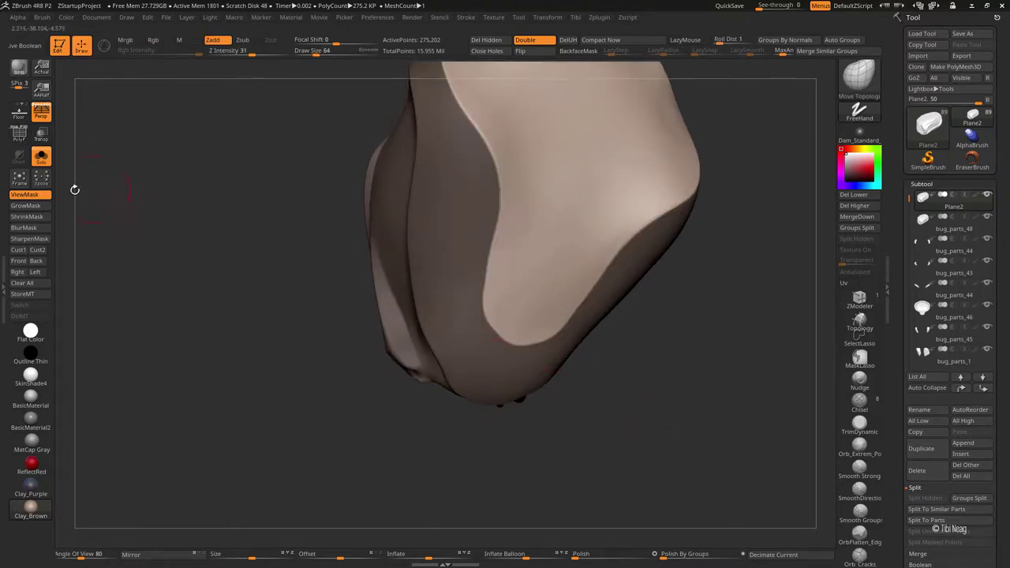
pyautogui.click(25, 194)
pyautogui.press('space')
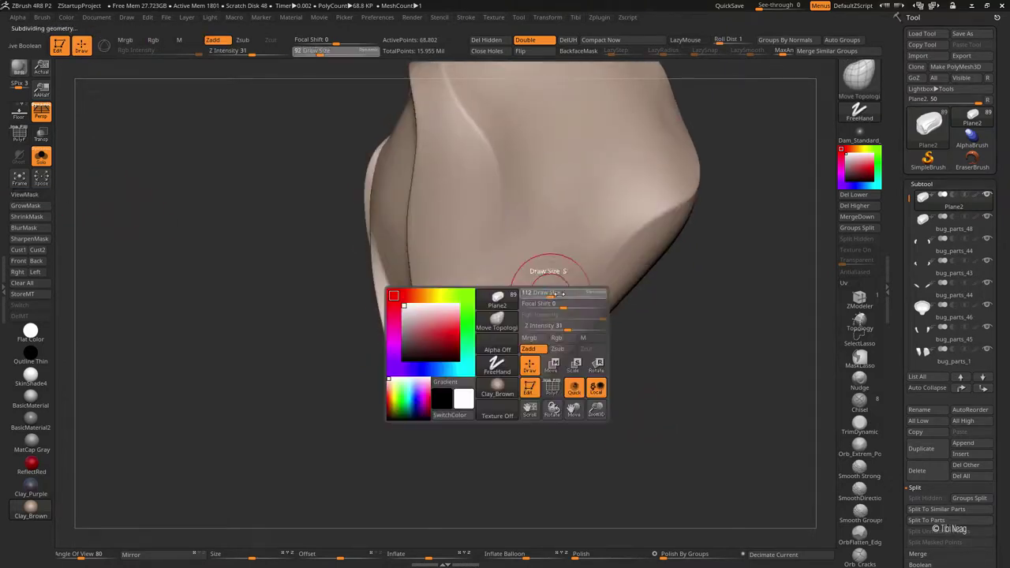
pyautogui.moveTo(555, 302)
pyautogui.mouseDown(button='right')
pyautogui.moveTo(534, 217)
pyautogui.moveTo(542, 271)
pyautogui.mouseUp(button='right')
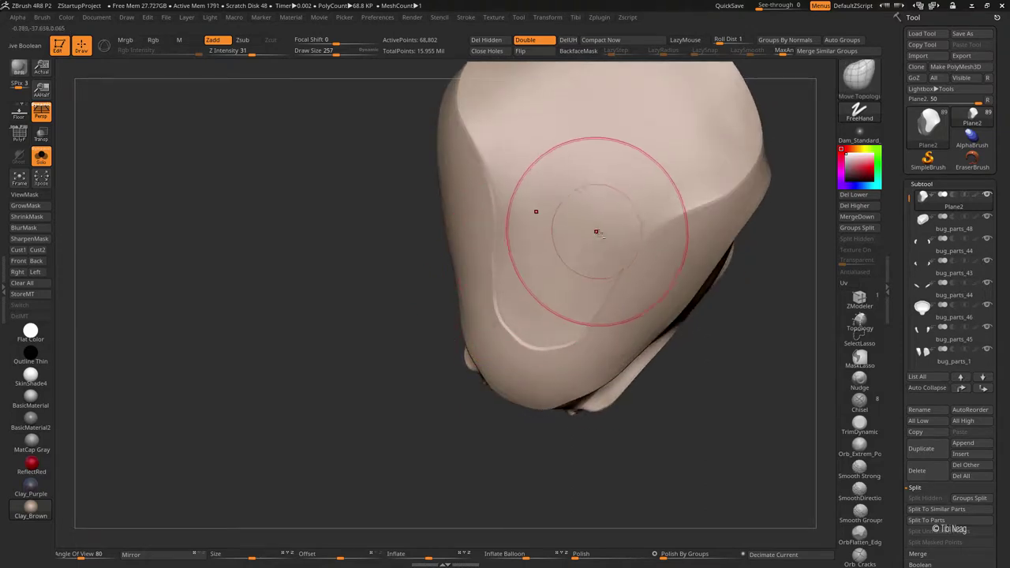
pyautogui.moveTo(539, 209)
pyautogui.mouseDown(button='right')
pyautogui.moveTo(523, 205)
pyautogui.moveTo(525, 192)
pyautogui.moveTo(536, 251)
pyautogui.moveTo(558, 223)
pyautogui.mouseUp(button='right')
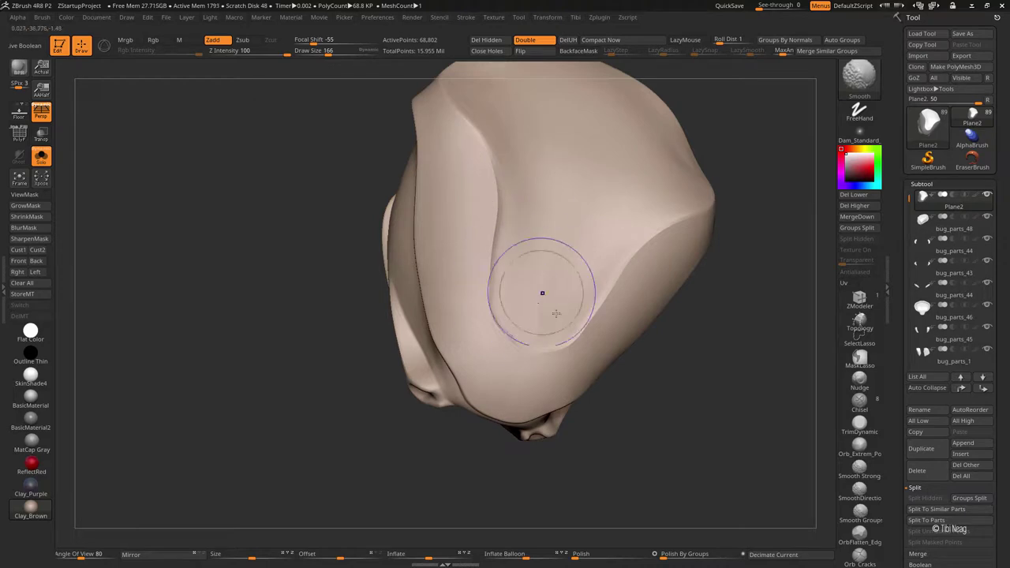
# Step: Keep reshaping the piece at brush sizes 87, 177 and 135, then zoom out
pyautogui.moveTo(542, 293)
pyautogui.mouseDown(button='right')
pyautogui.moveTo(480, 226)
pyautogui.moveTo(450, 322)
pyautogui.moveTo(467, 232)
pyautogui.moveTo(505, 228)
pyautogui.moveTo(524, 205)
pyautogui.mouseUp(button='right')
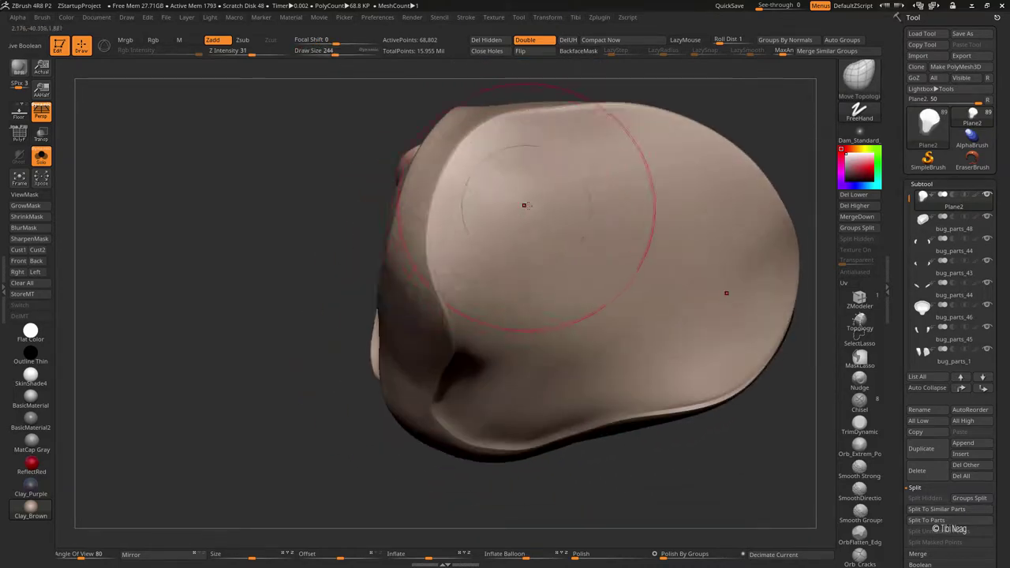
pyautogui.press('s')
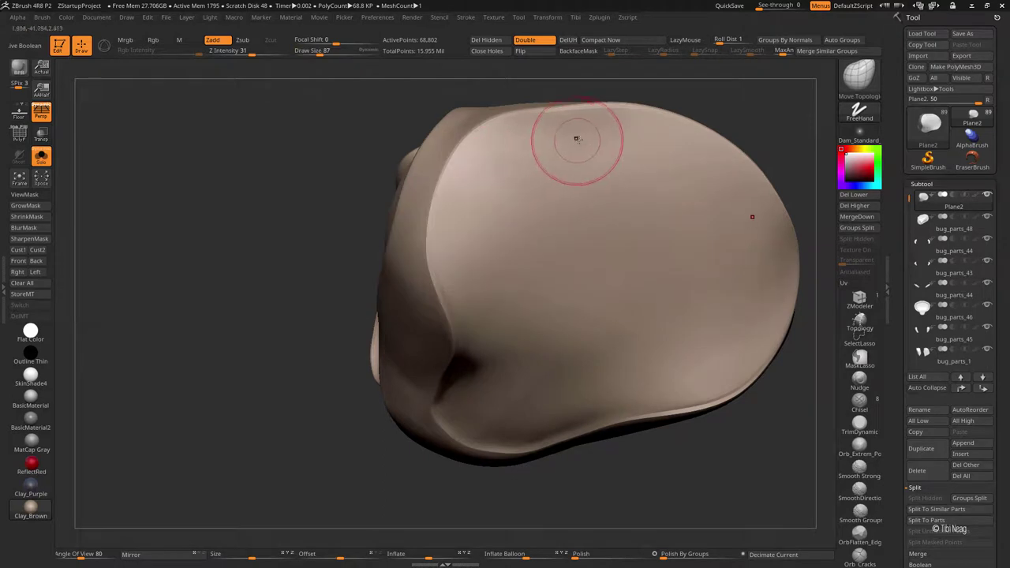
pyautogui.press('s')
pyautogui.moveTo(428, 226); pyautogui.dragTo(480, 188, button='right')
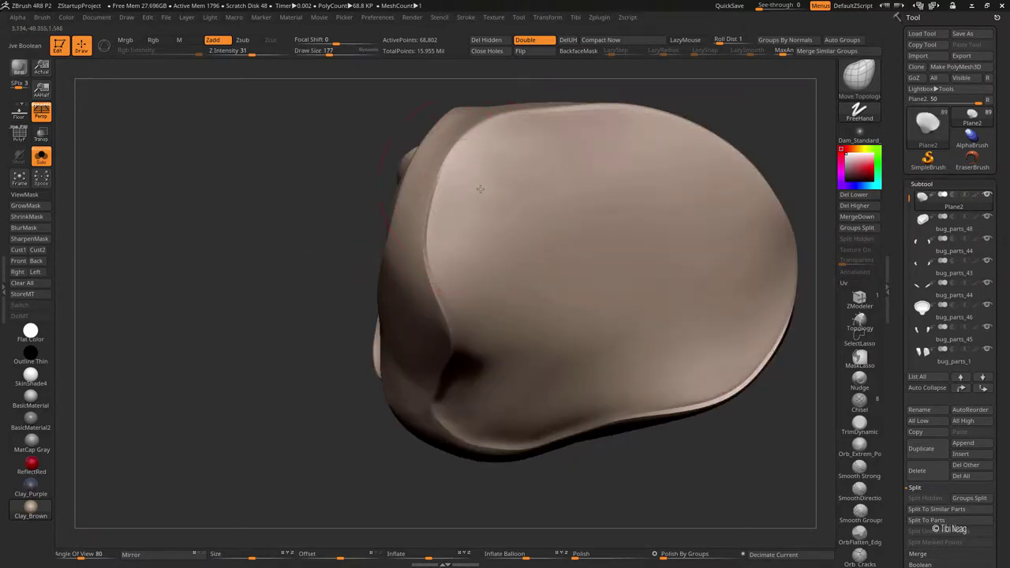
pyautogui.moveTo(507, 149)
pyautogui.mouseDown(button='right')
pyautogui.moveTo(558, 129)
pyautogui.moveTo(678, 142)
pyautogui.moveTo(651, 132)
pyautogui.moveTo(557, 140)
pyautogui.moveTo(615, 142)
pyautogui.moveTo(510, 203)
pyautogui.moveTo(496, 197)
pyautogui.moveTo(485, 356)
pyautogui.moveTo(518, 361)
pyautogui.moveTo(491, 315)
pyautogui.moveTo(457, 363)
pyautogui.mouseUp(button='right')
pyautogui.press('s')
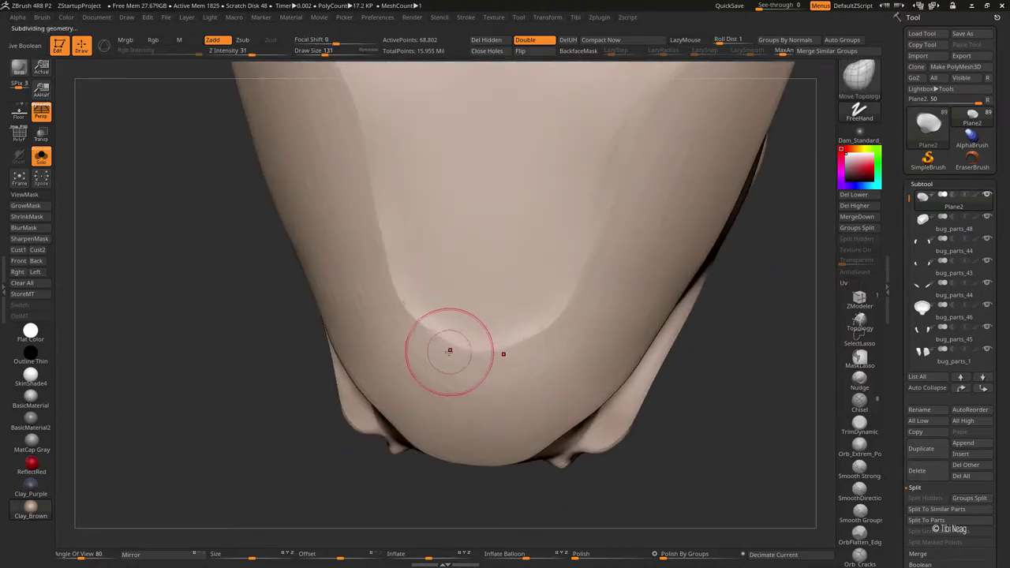
pyautogui.moveTo(282, 406)
pyautogui.mouseDown(button='right')
pyautogui.moveTo(218, 310)
pyautogui.moveTo(205, 381)
pyautogui.moveTo(275, 381)
pyautogui.moveTo(271, 367)
pyautogui.moveTo(355, 341)
pyautogui.mouseUp(button='right')
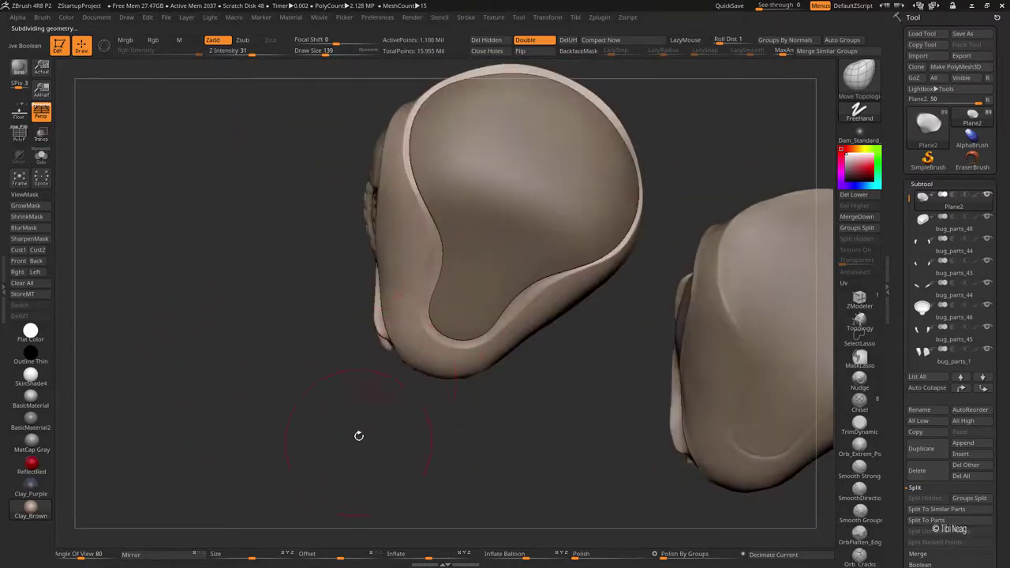
# Step: Select bug_parts_46, set brush size 229, and drop it to a lower subdivision level
pyautogui.keyDown('alt'); pyautogui.click(436, 330); pyautogui.keyUp('alt')
pyautogui.moveTo(428, 332); pyautogui.dragTo(442, 315, button='right')
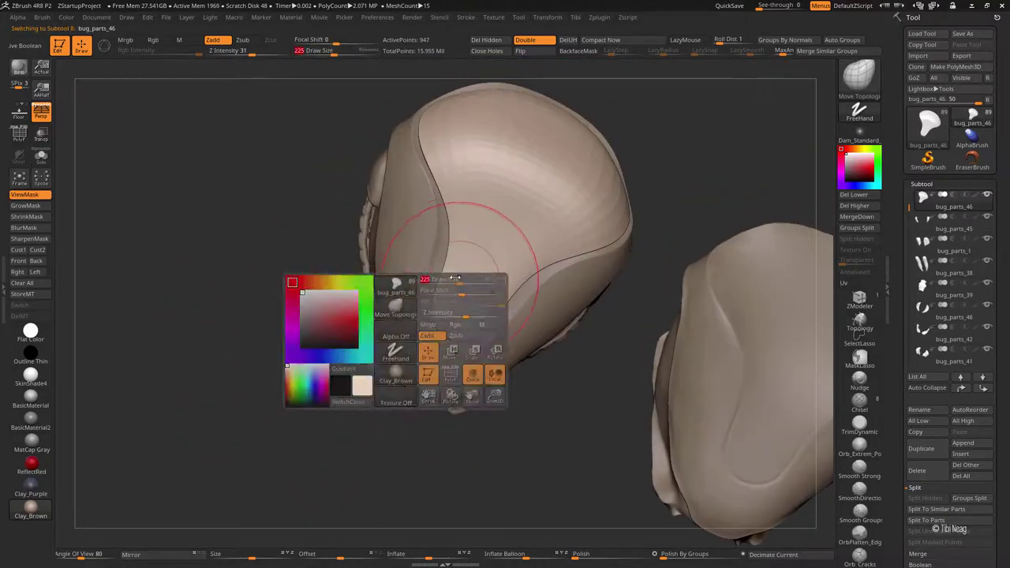
pyautogui.keyDown('space'); pyautogui.moveTo(442, 316); pyautogui.dragTo(458, 334); pyautogui.keyUp('space')
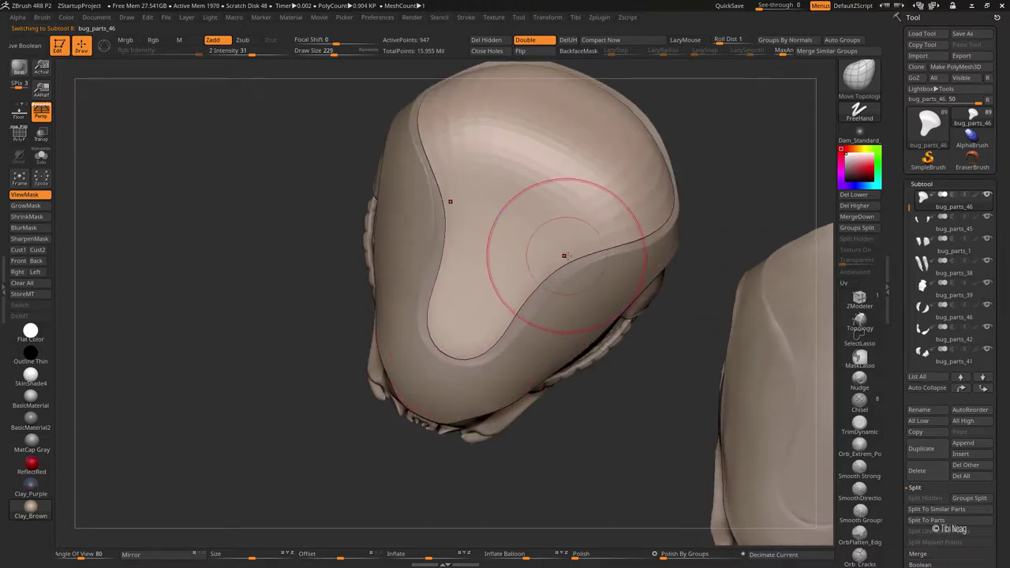
pyautogui.hotkey('shift', 'd')
pyautogui.moveTo(515, 299); pyautogui.dragTo(499, 307, button='right')
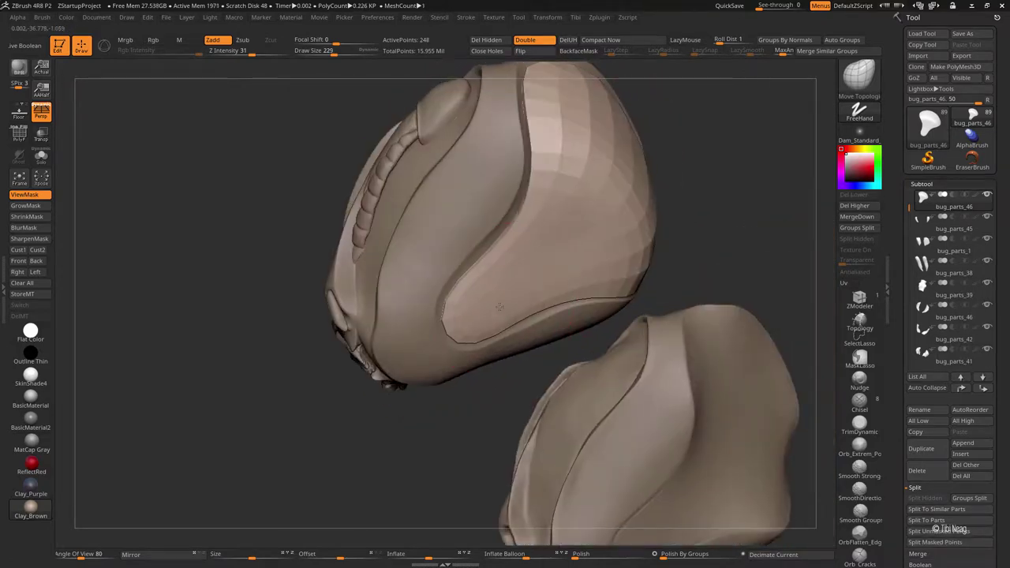
pyautogui.moveTo(590, 255)
pyautogui.mouseDown(button='right')
pyautogui.moveTo(545, 355)
pyautogui.moveTo(490, 388)
pyautogui.mouseUp(button='right')
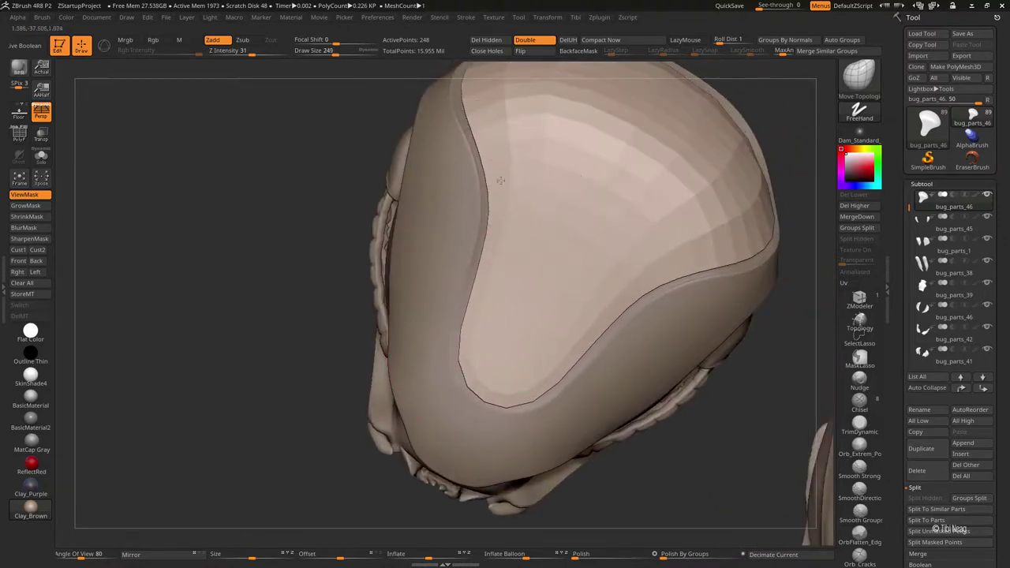
pyautogui.moveTo(478, 355)
pyautogui.mouseDown(button='right')
pyautogui.moveTo(496, 203)
pyautogui.moveTo(479, 218)
pyautogui.moveTo(478, 169)
pyautogui.moveTo(458, 171)
pyautogui.moveTo(547, 183)
pyautogui.moveTo(509, 175)
pyautogui.mouseUp(button='right')
# Step: Reshape bug_parts_46 at brush sizes 121 and 156, then return it to its highest level
pyautogui.press('w')
pyautogui.press('q')
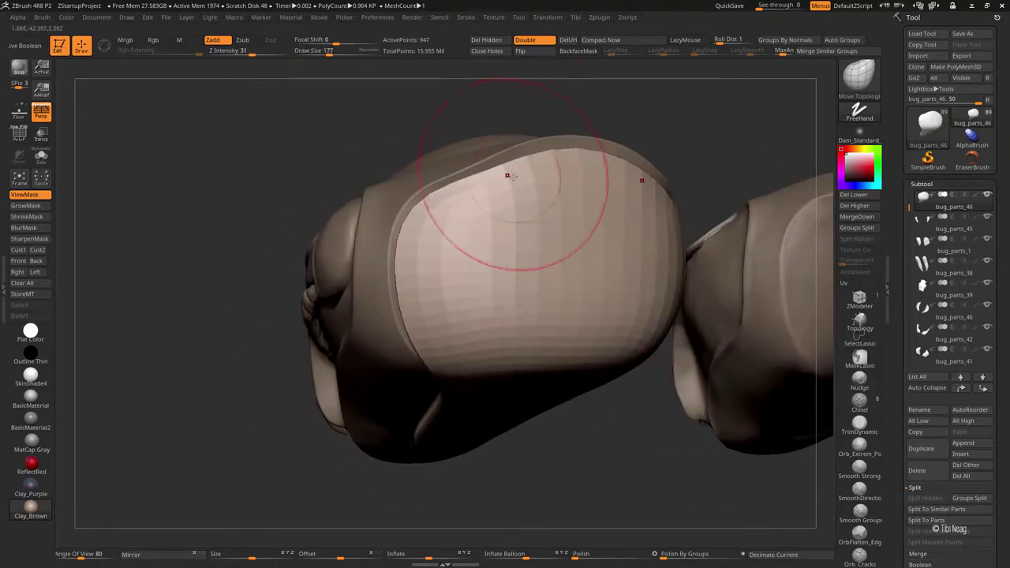
pyautogui.moveTo(564, 160)
pyautogui.mouseDown(button='right')
pyautogui.moveTo(552, 185)
pyautogui.moveTo(576, 234)
pyautogui.mouseUp(button='right')
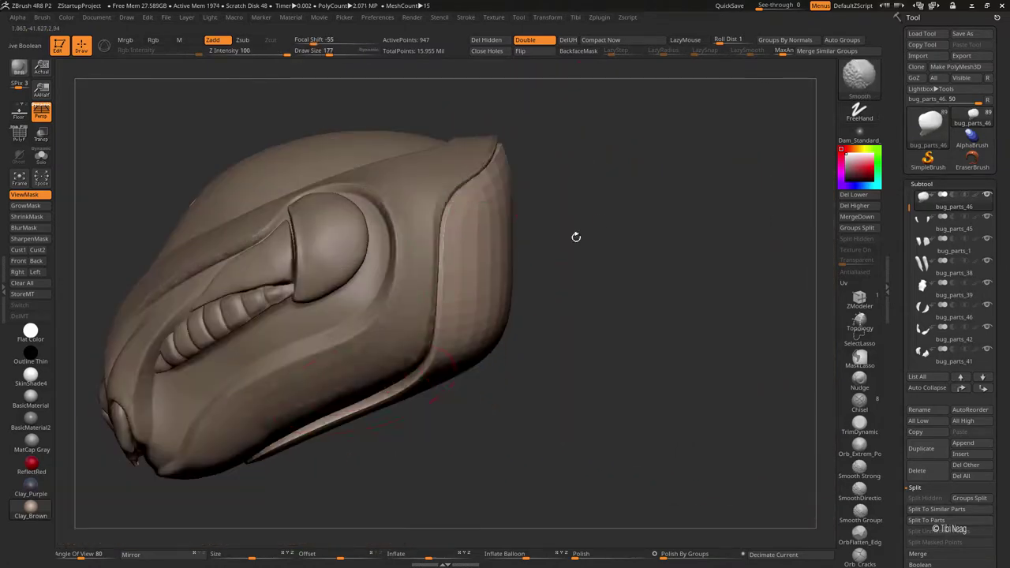
pyautogui.moveTo(463, 302); pyautogui.dragTo(467, 290, button='right')
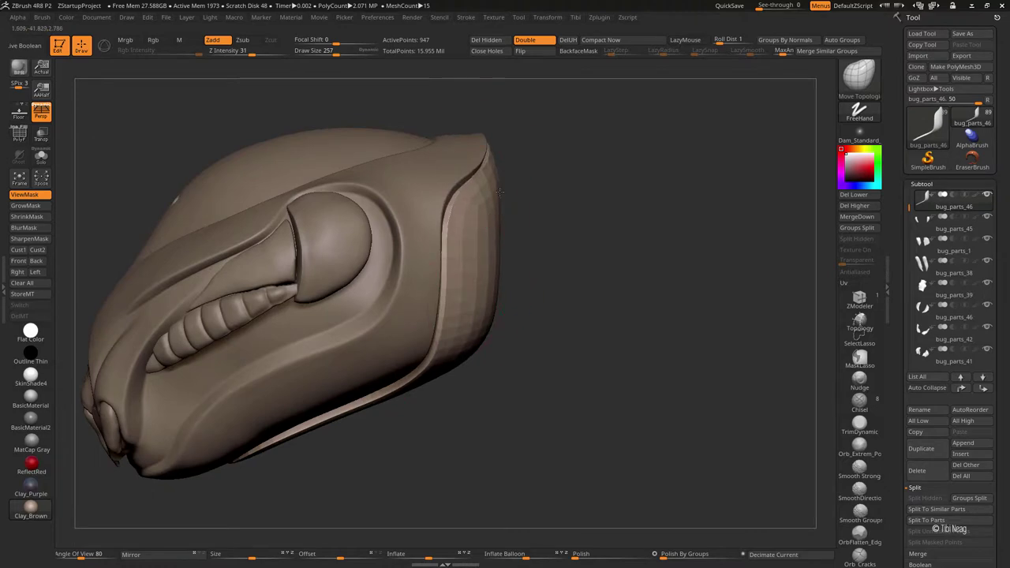
pyautogui.moveTo(479, 191)
pyautogui.mouseDown(button='right')
pyautogui.moveTo(553, 169)
pyautogui.moveTo(584, 181)
pyautogui.moveTo(558, 191)
pyautogui.moveTo(520, 300)
pyautogui.mouseUp(button='right')
pyautogui.rightClick(608, 158)
pyautogui.rightClick(521, 300)
pyautogui.moveTo(588, 266)
pyautogui.mouseDown(button='right')
pyautogui.moveTo(638, 232)
pyautogui.moveTo(574, 263)
pyautogui.moveTo(635, 261)
pyautogui.moveTo(757, 200)
pyautogui.moveTo(698, 125)
pyautogui.moveTo(652, 185)
pyautogui.moveTo(620, 167)
pyautogui.mouseUp(button='right')
pyautogui.press('d')
# Step: Solo bug_parts_44, polish it with a size-177 brush, then show the whole head again
pyautogui.moveTo(565, 203)
pyautogui.mouseDown(button='right')
pyautogui.moveTo(576, 158)
pyautogui.moveTo(594, 141)
pyautogui.mouseUp(button='right')
pyautogui.keyDown('alt'); pyautogui.click(594, 140); pyautogui.keyUp('alt')
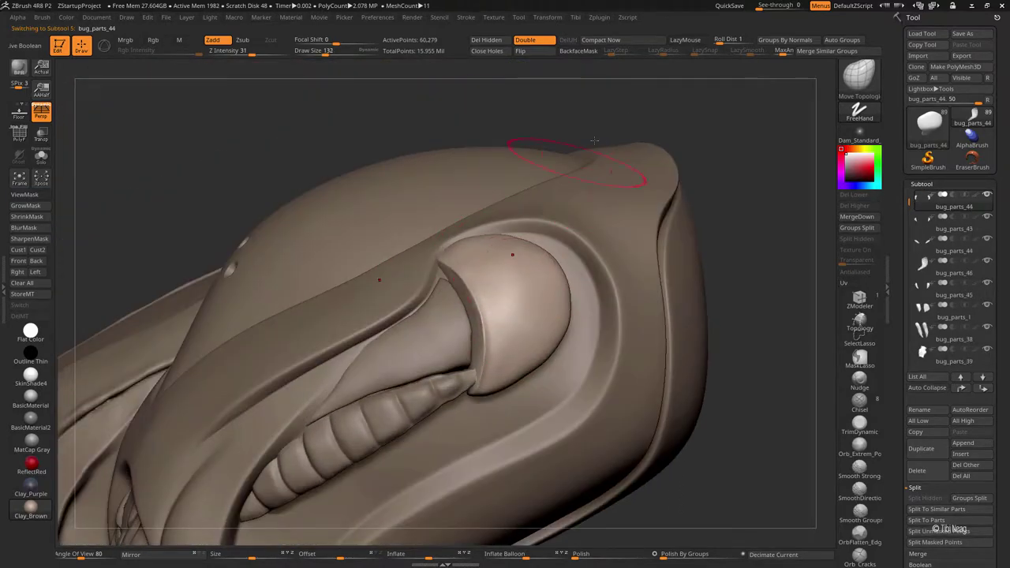
pyautogui.moveTo(730, 120)
pyautogui.mouseDown(button='right')
pyautogui.moveTo(542, 261)
pyautogui.moveTo(385, 265)
pyautogui.moveTo(542, 271)
pyautogui.moveTo(500, 289)
pyautogui.moveTo(496, 264)
pyautogui.moveTo(454, 234)
pyautogui.mouseUp(button='right')
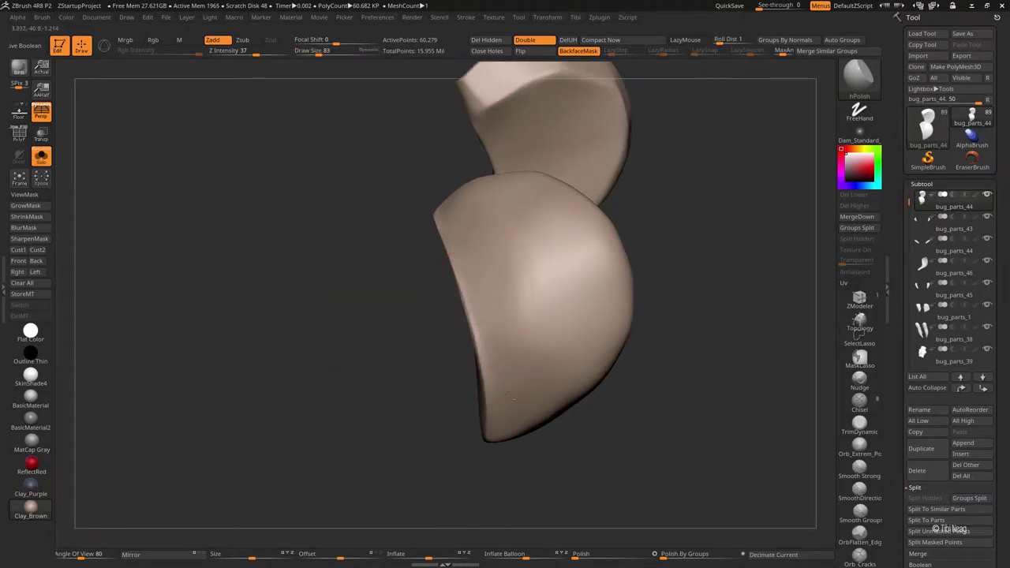
pyautogui.moveTo(505, 376); pyautogui.dragTo(532, 247, button='right')
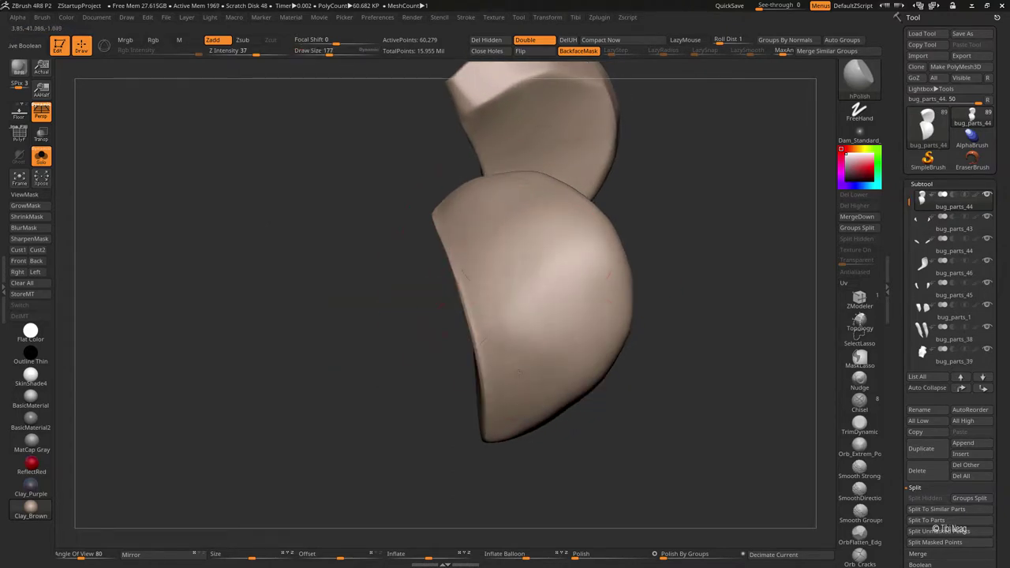
pyautogui.moveTo(709, 271); pyautogui.dragTo(671, 191, button='right')
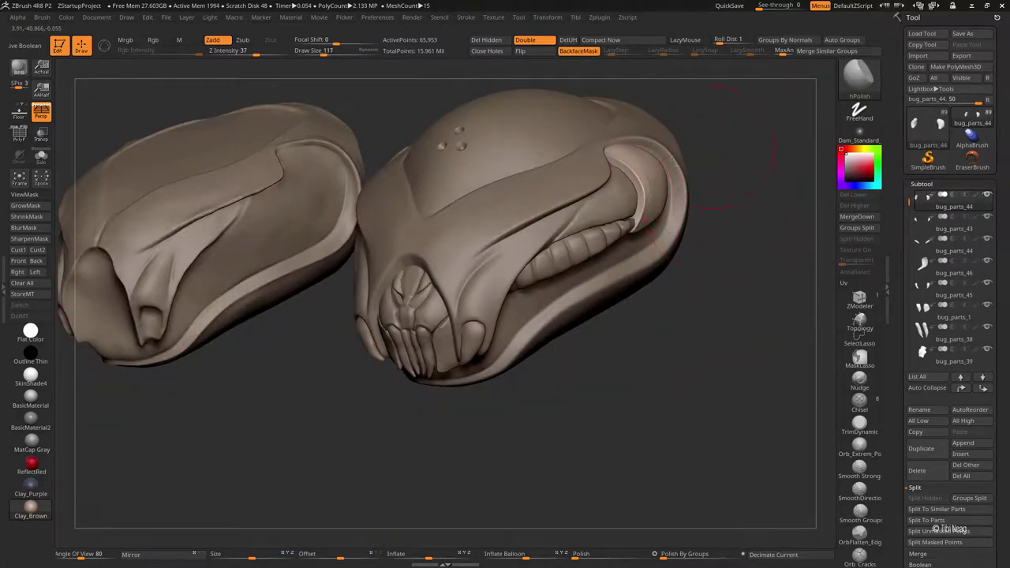
# Step: Select Plane2 in front view and set up DamStandard in Zsub at brush size 23
pyautogui.keyDown('alt'); pyautogui.click(462, 259); pyautogui.keyUp('alt')
pyautogui.keyDown('shift'); pyautogui.moveTo(609, 400); pyautogui.dragTo(617, 379); pyautogui.keyUp('shift')
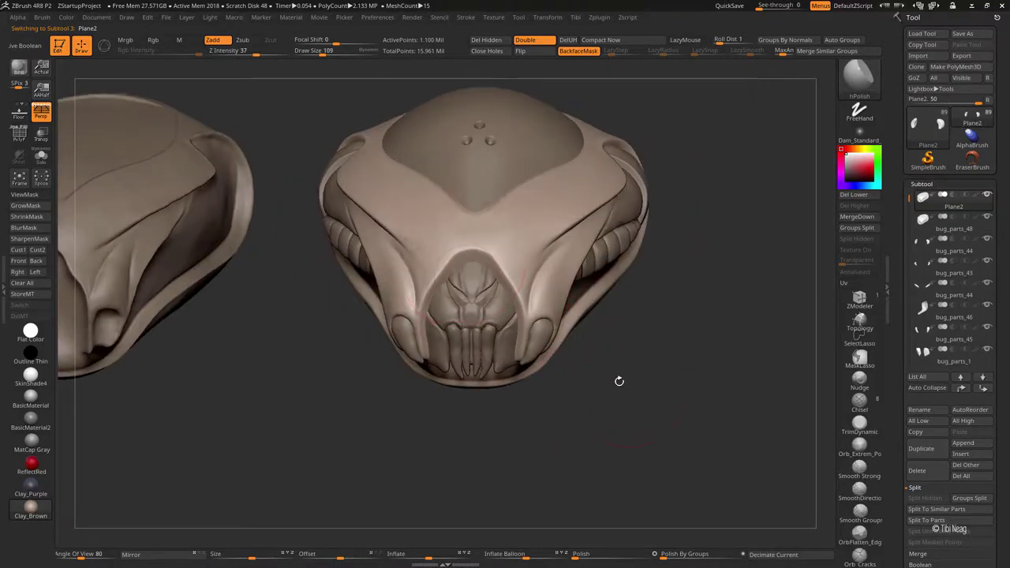
pyautogui.press('b')
pyautogui.press('d')
pyautogui.press('s')
pyautogui.press('space')
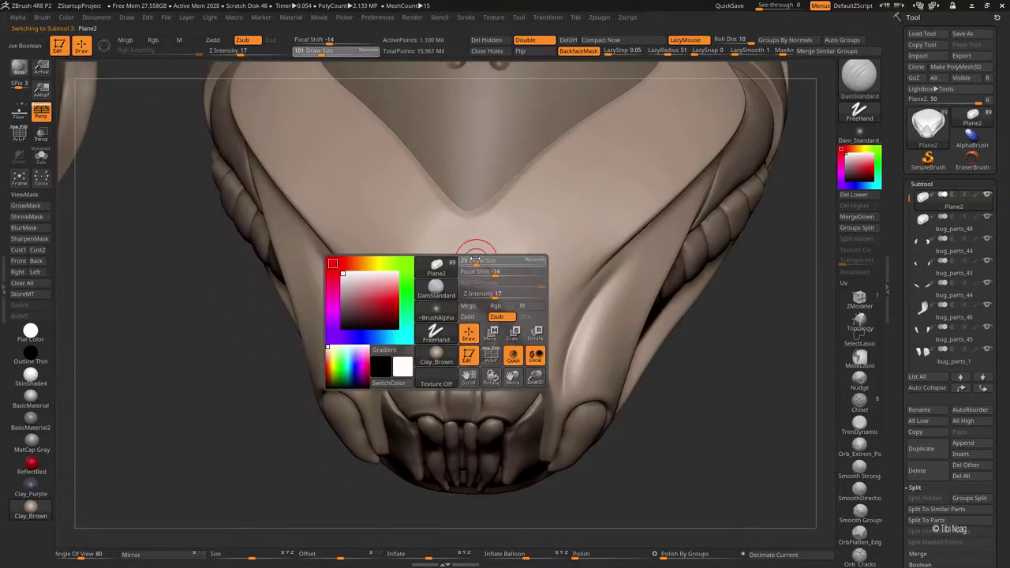
pyautogui.moveTo(473, 260); pyautogui.dragTo(466, 208)
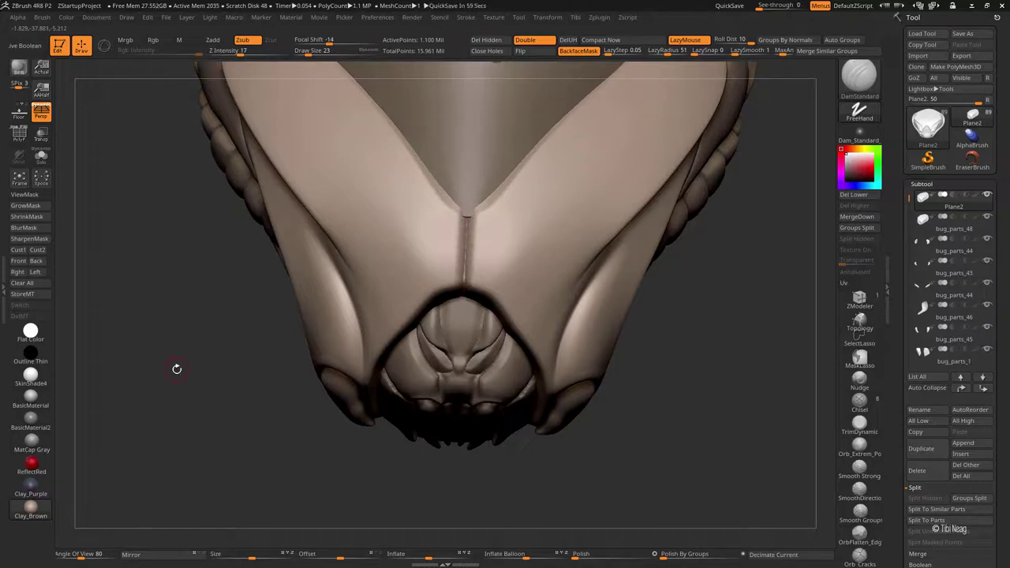
# Step: Undo the crease below the V tip and smooth the area toward the top dome
pyautogui.hotkey('ctrl', 'z')
pyautogui.keyDown('alt'); pyautogui.moveTo(433, 198); pyautogui.dragTo(463, 213); pyautogui.keyUp('alt')
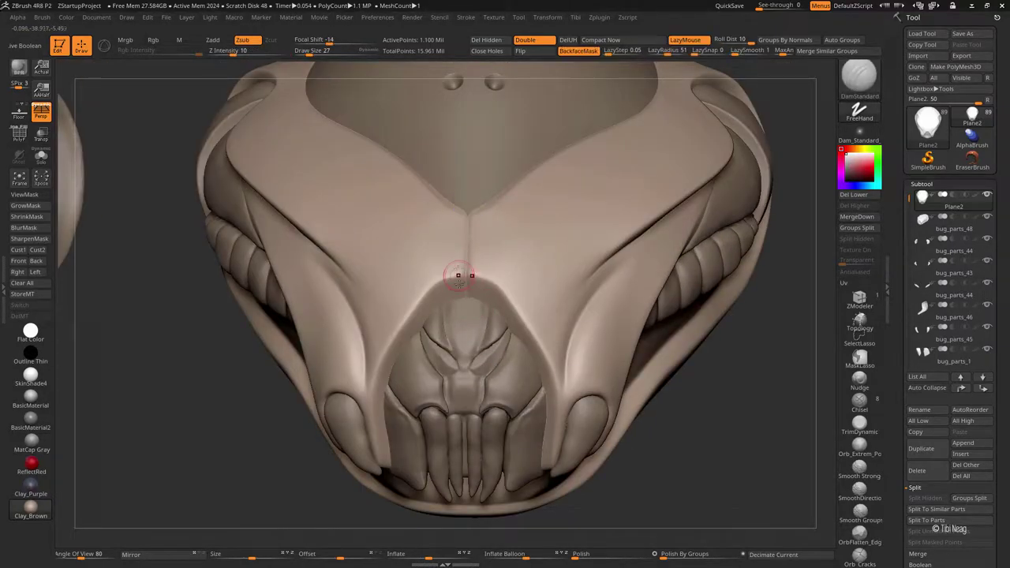
pyautogui.press('shift')
pyautogui.moveTo(482, 254)
pyautogui.mouseDown()
pyautogui.moveTo(474, 331)
pyautogui.moveTo(482, 306)
pyautogui.moveTo(514, 305)
pyautogui.moveTo(423, 327)
pyautogui.mouseUp()
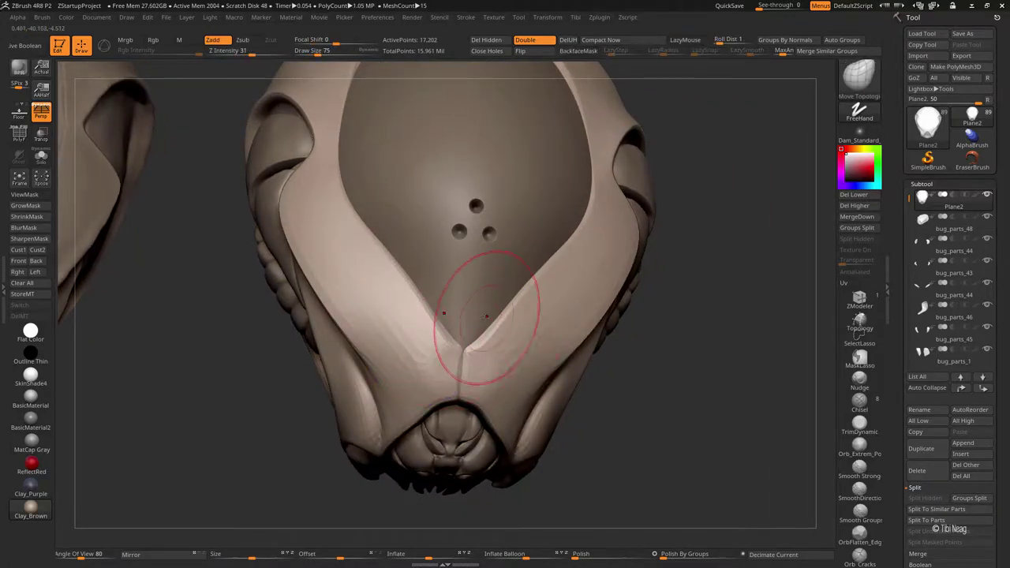
pyautogui.moveTo(484, 326); pyautogui.dragTo(551, 284)
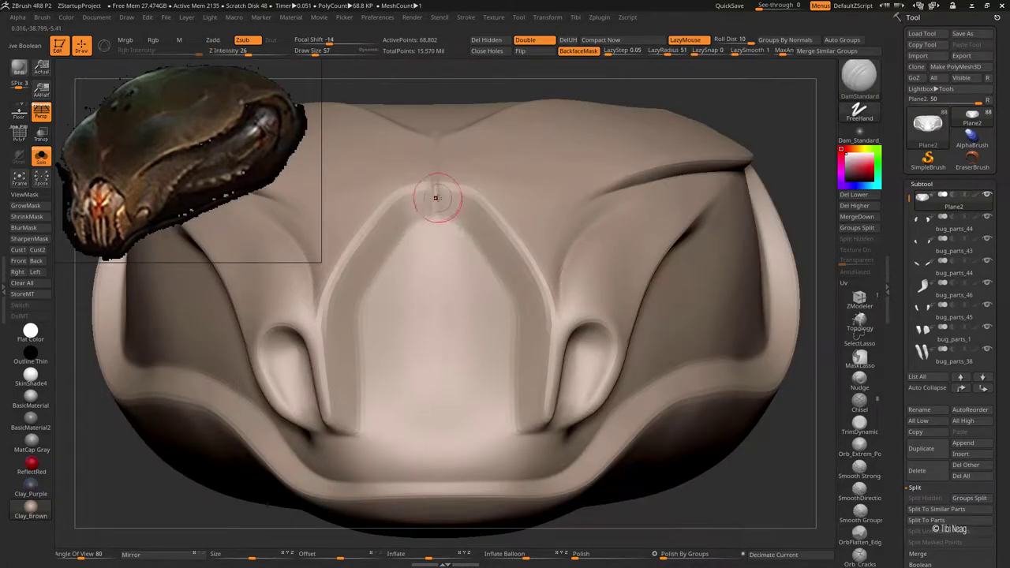
# Step: Carve a groove along both inner ridges, fill it with clay, and subdivide to ~275,000 points
pyautogui.moveTo(474, 206)
pyautogui.mouseDown()
pyautogui.moveTo(543, 342)
pyautogui.moveTo(539, 410)
pyautogui.mouseUp()
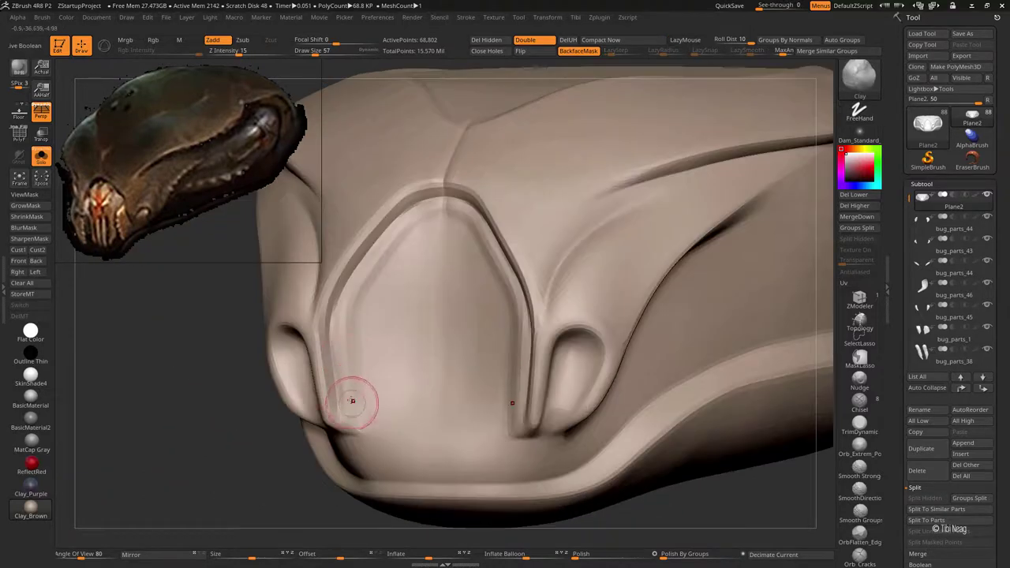
pyautogui.moveTo(352, 401)
pyautogui.mouseDown()
pyautogui.moveTo(363, 290)
pyautogui.moveTo(355, 426)
pyautogui.mouseUp()
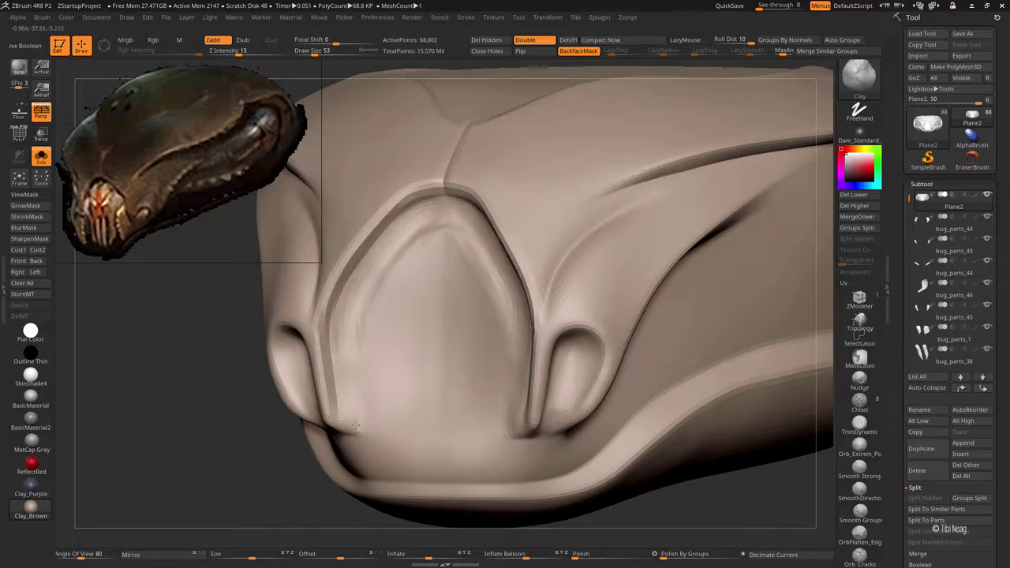
pyautogui.hotkey('ctrl', 'd')
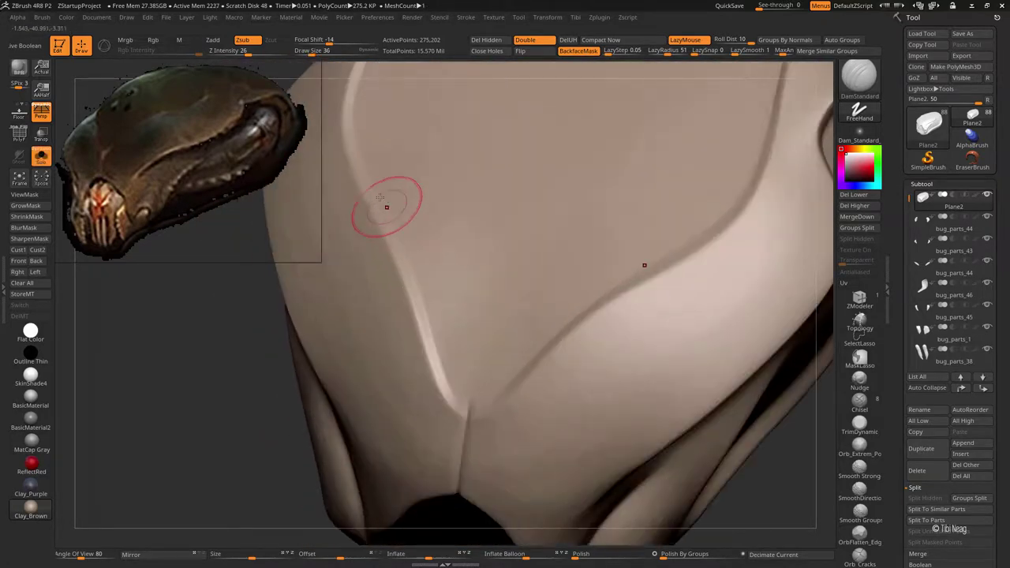
# Step: Lower Z Intensity to 12 and show the plate's mask, turning to the plate's side
pyautogui.press('u')
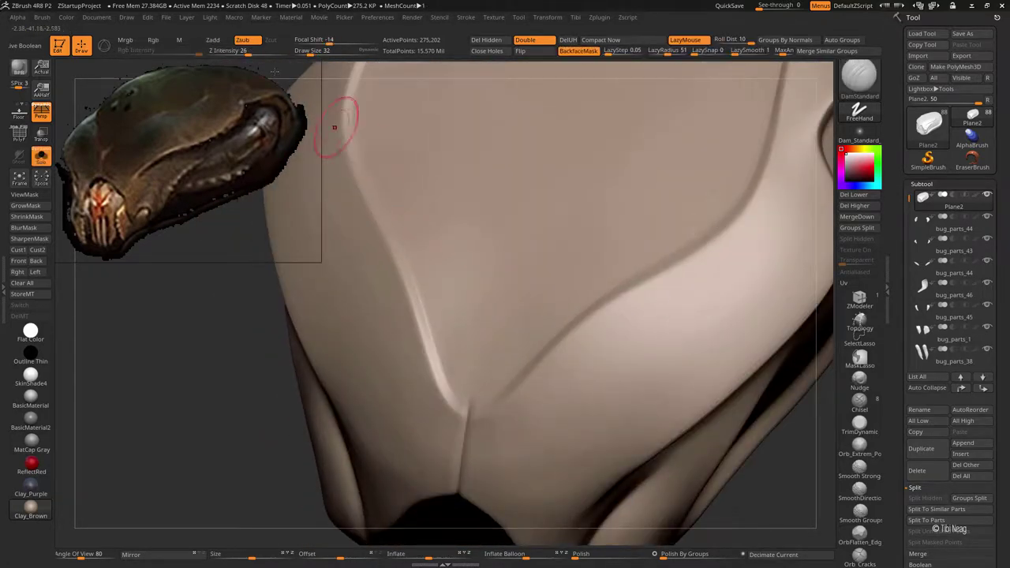
pyautogui.moveTo(359, 157)
pyautogui.mouseDown()
pyautogui.moveTo(332, 154)
pyautogui.moveTo(398, 240)
pyautogui.mouseUp()
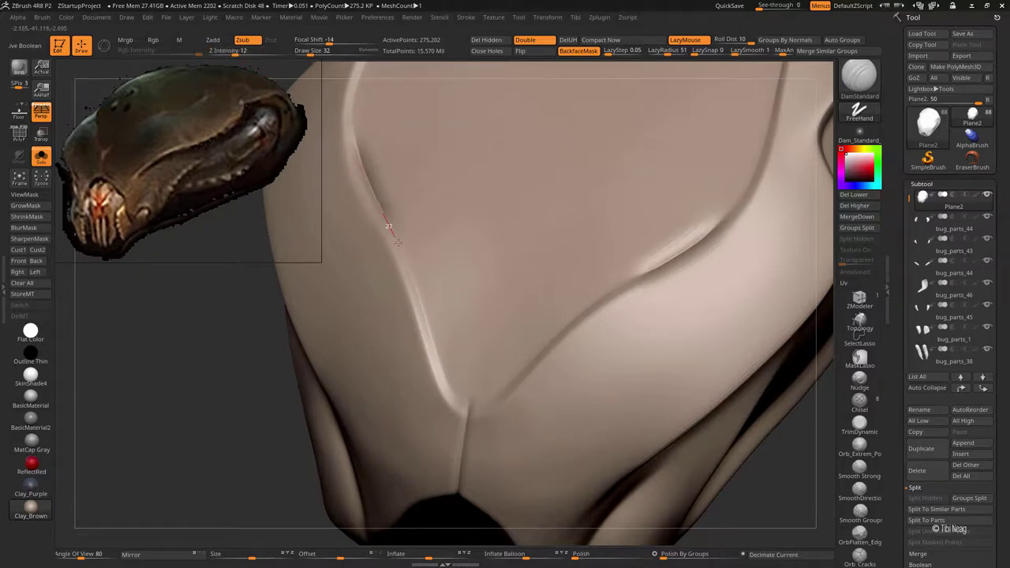
pyautogui.hotkey('ctrl', 'h')
pyautogui.hotkey('ctrl', 'h')
pyautogui.keyDown('alt'); pyautogui.moveTo(226, 360); pyautogui.dragTo(90, 292); pyautogui.keyUp('alt')
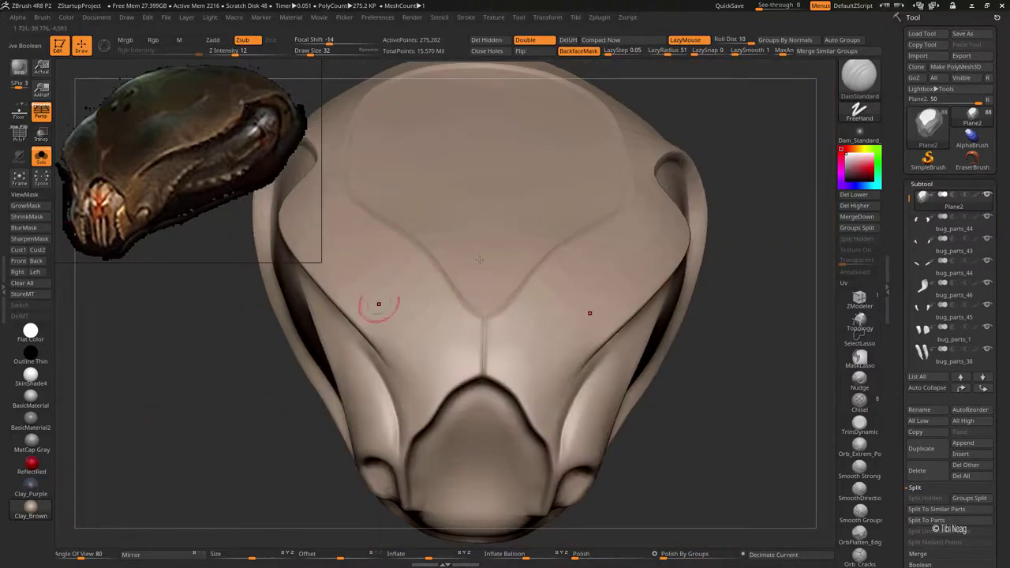
pyautogui.press('w')
pyautogui.moveTo(821, 315)
pyautogui.mouseDown()
pyautogui.moveTo(804, 122)
pyautogui.moveTo(562, 179)
pyautogui.mouseUp()
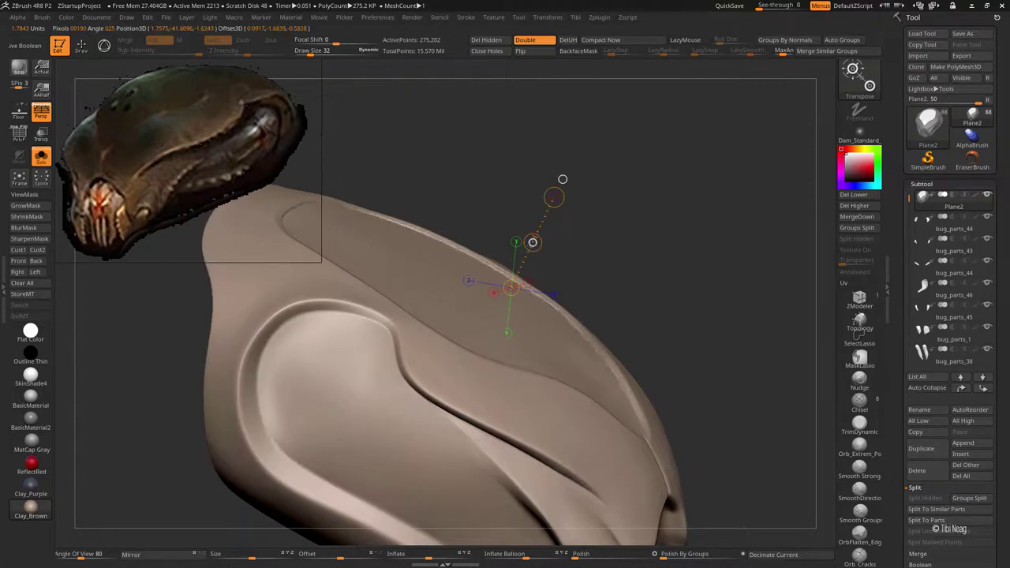
pyautogui.press('q')
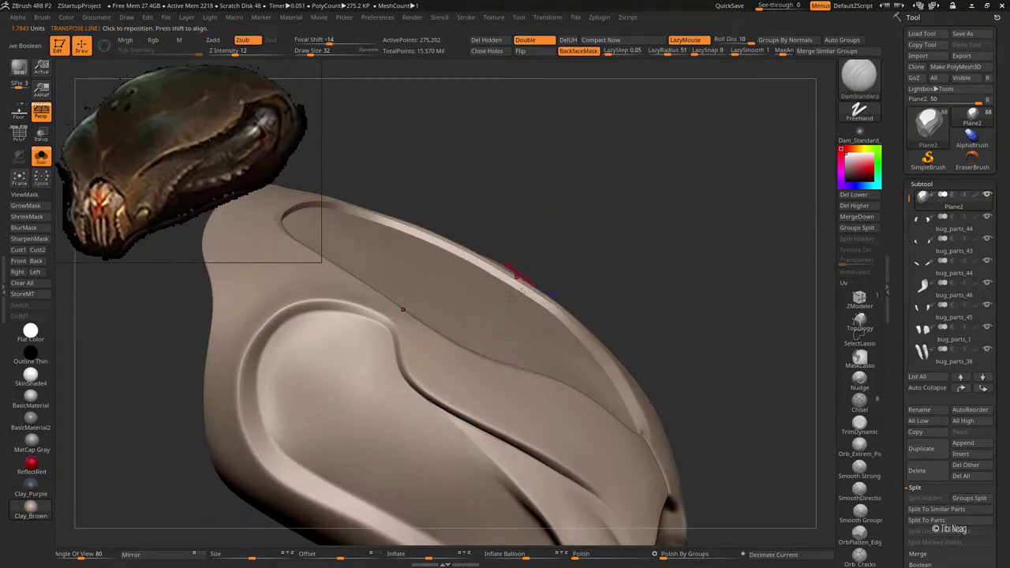
# Step: Smooth the inner panel's top groove, then view the head in three-quarter
pyautogui.moveTo(710, 378); pyautogui.dragTo(665, 182)
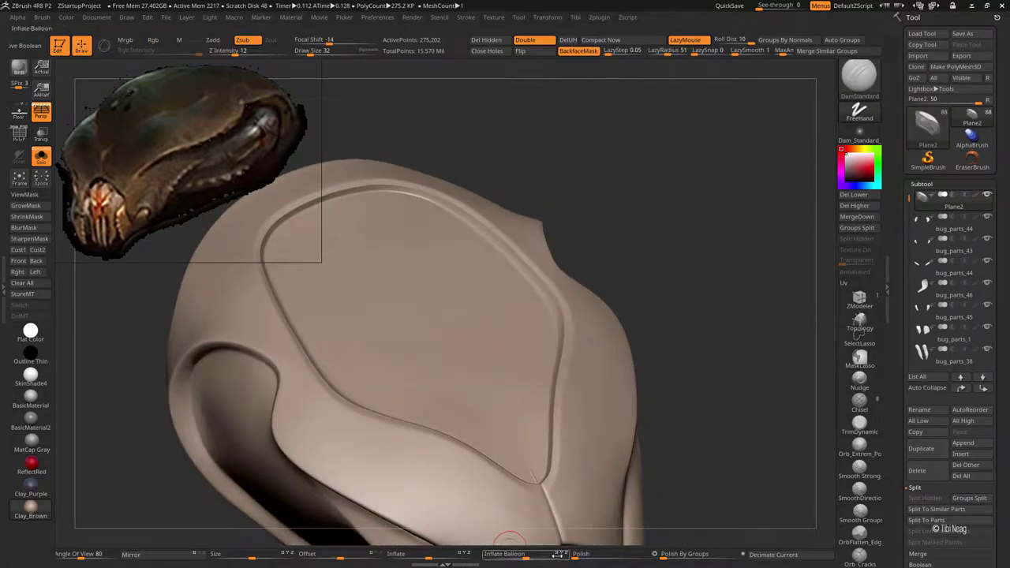
pyautogui.moveTo(581, 441)
pyautogui.mouseDown()
pyautogui.moveTo(696, 288)
pyautogui.moveTo(591, 187)
pyautogui.mouseUp()
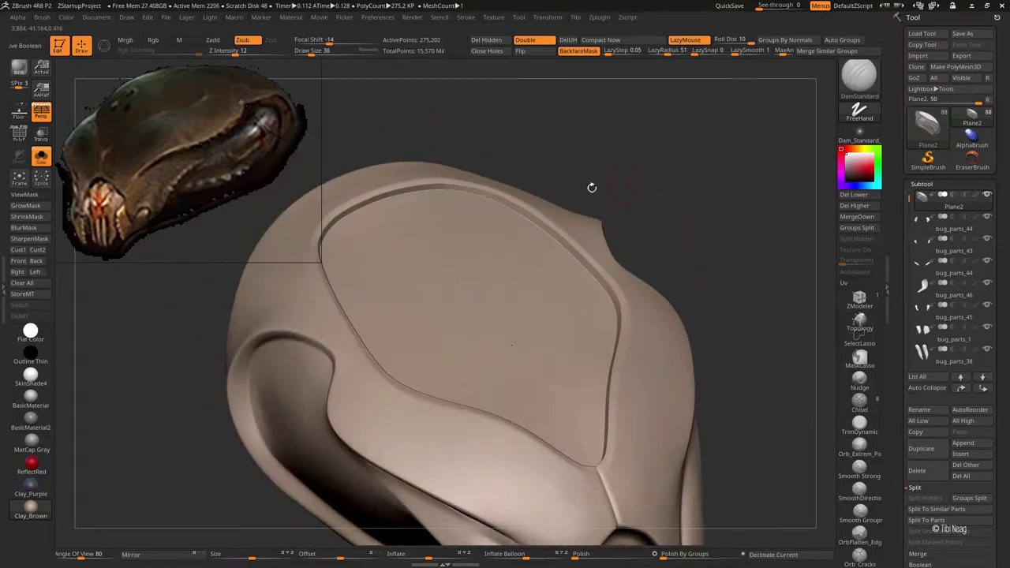
pyautogui.press('shift')
pyautogui.keyDown('shift'); pyautogui.moveTo(431, 196); pyautogui.dragTo(378, 214); pyautogui.keyUp('shift')
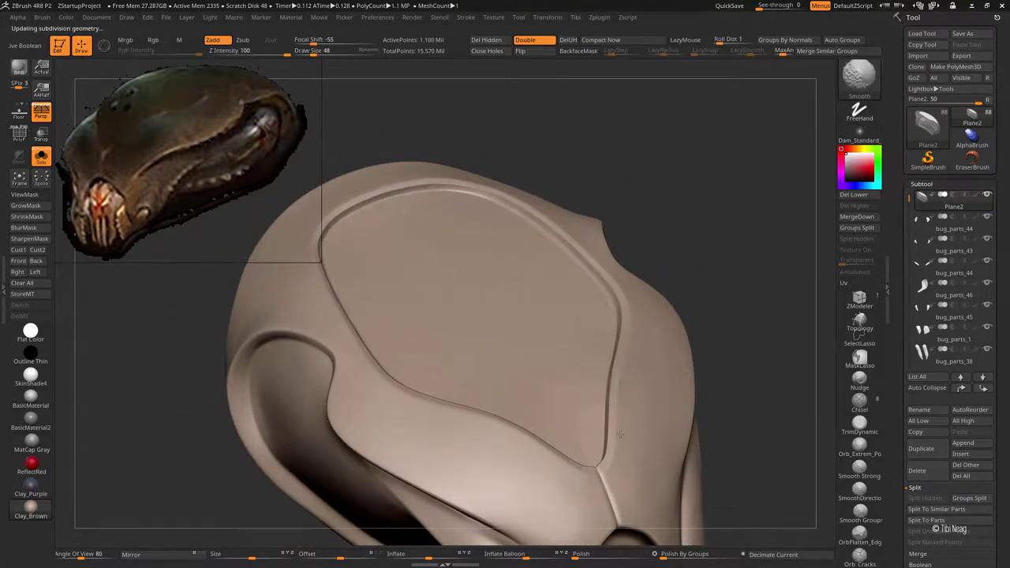
pyautogui.moveTo(620, 433); pyautogui.dragTo(541, 356)
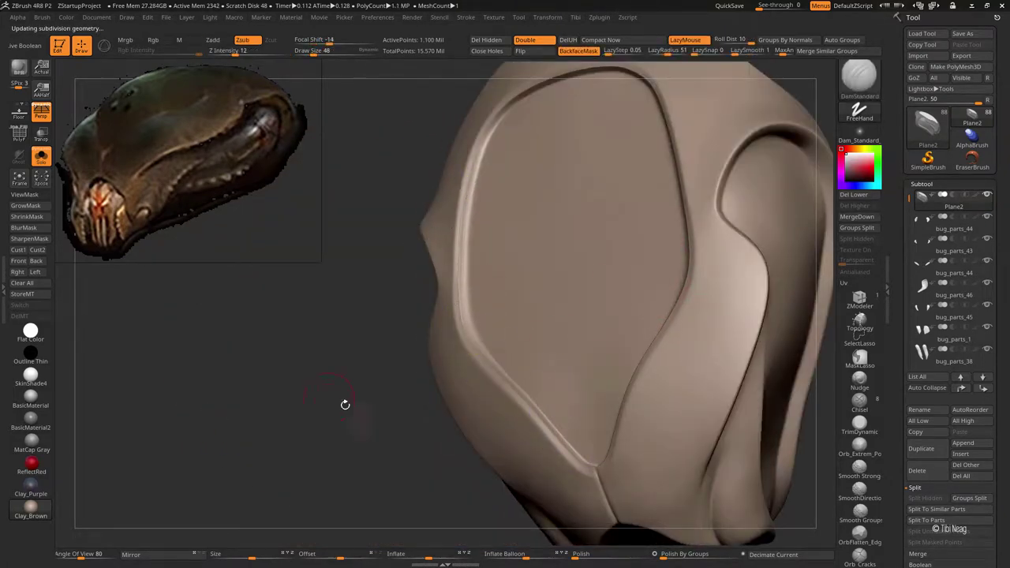
pyautogui.moveTo(344, 404)
pyautogui.keyDown('alt'); pyautogui.mouseDown()
pyautogui.moveTo(255, 360)
pyautogui.moveTo(301, 443)
pyautogui.moveTo(332, 378)
pyautogui.mouseUp(); pyautogui.keyUp('alt')
pyautogui.moveTo(710, 237)
pyautogui.mouseDown()
pyautogui.moveTo(676, 165)
pyautogui.moveTo(626, 198)
pyautogui.mouseUp()
# Step: Select the bug_parts_2 head shell, drop it to SDiv 1 and pick Move Topological
pyautogui.keyDown('alt'); pyautogui.click(622, 237); pyautogui.keyUp('alt')
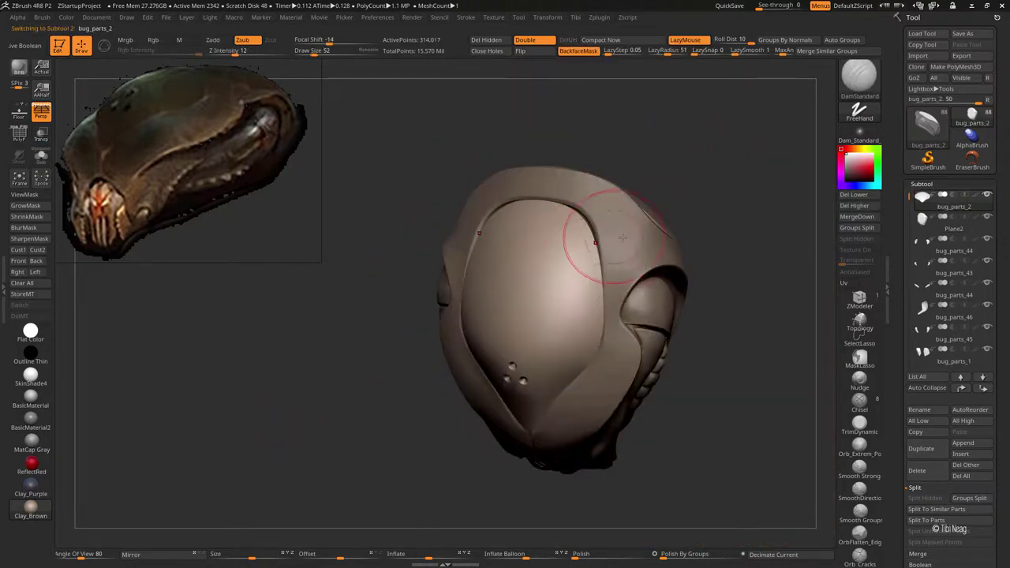
pyautogui.hotkey('shift', 'd')
pyautogui.keyDown('shift'); pyautogui.moveTo(622, 236); pyautogui.dragTo(671, 169); pyautogui.keyUp('shift')
pyautogui.press('b')
pyautogui.press('m')
pyautogui.press('t')
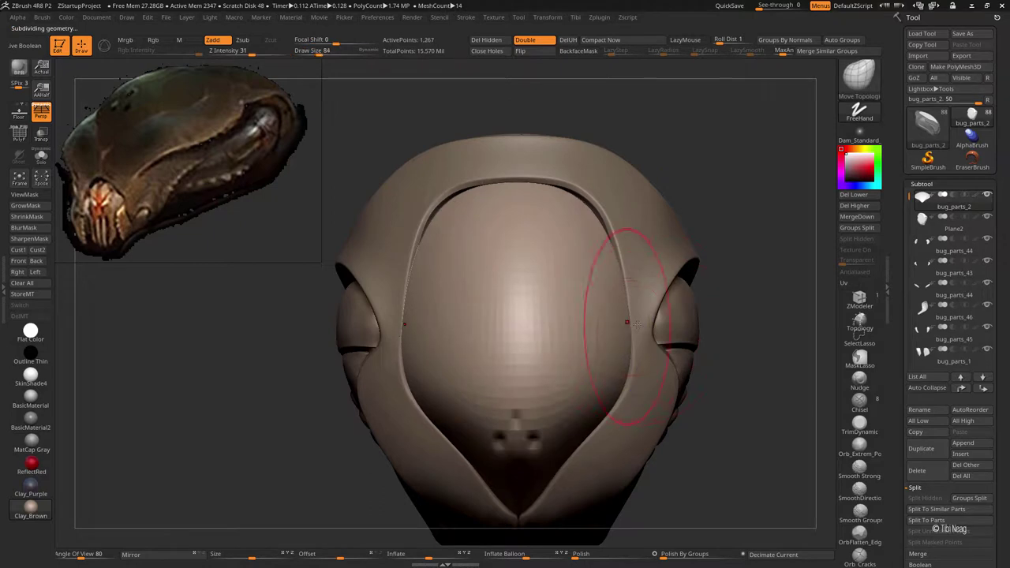
# Step: Reshape the shell's panel rim from several angles, then subdivide it back up
pyautogui.moveTo(626, 322); pyautogui.dragTo(424, 295)
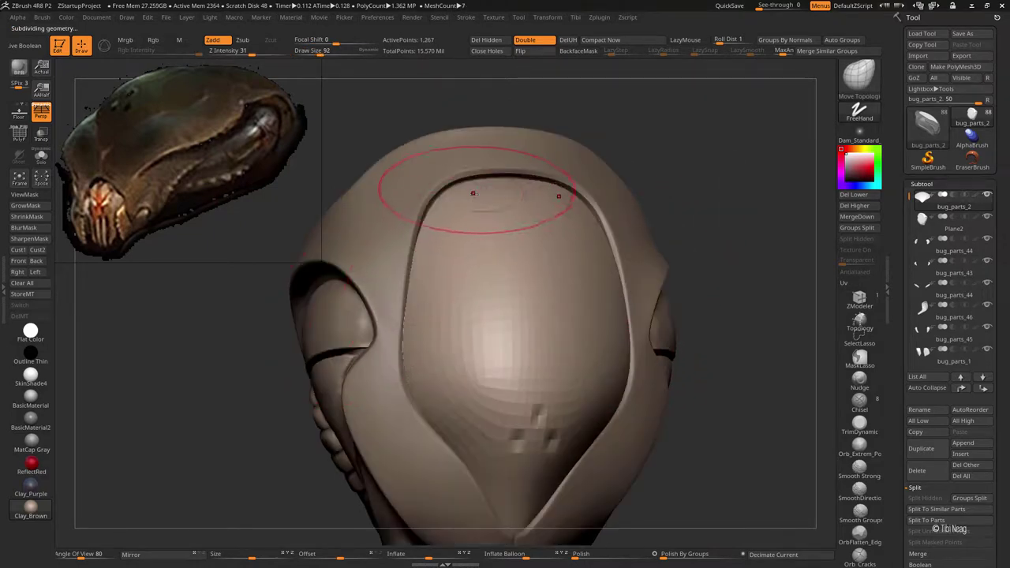
pyautogui.moveTo(473, 192)
pyautogui.mouseDown()
pyautogui.moveTo(428, 192)
pyautogui.moveTo(442, 189)
pyautogui.mouseUp()
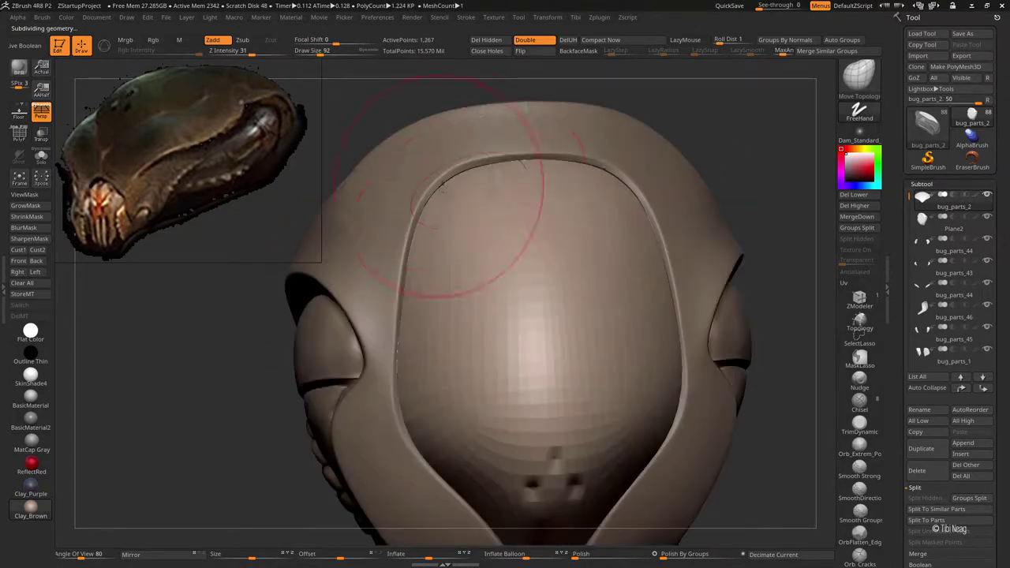
pyautogui.moveTo(552, 110)
pyautogui.keyDown('shift'); pyautogui.mouseDown()
pyautogui.moveTo(626, 128)
pyautogui.moveTo(515, 72)
pyautogui.moveTo(654, 142)
pyautogui.mouseUp(); pyautogui.keyUp('shift')
pyautogui.hotkey('ctrl', 'd')
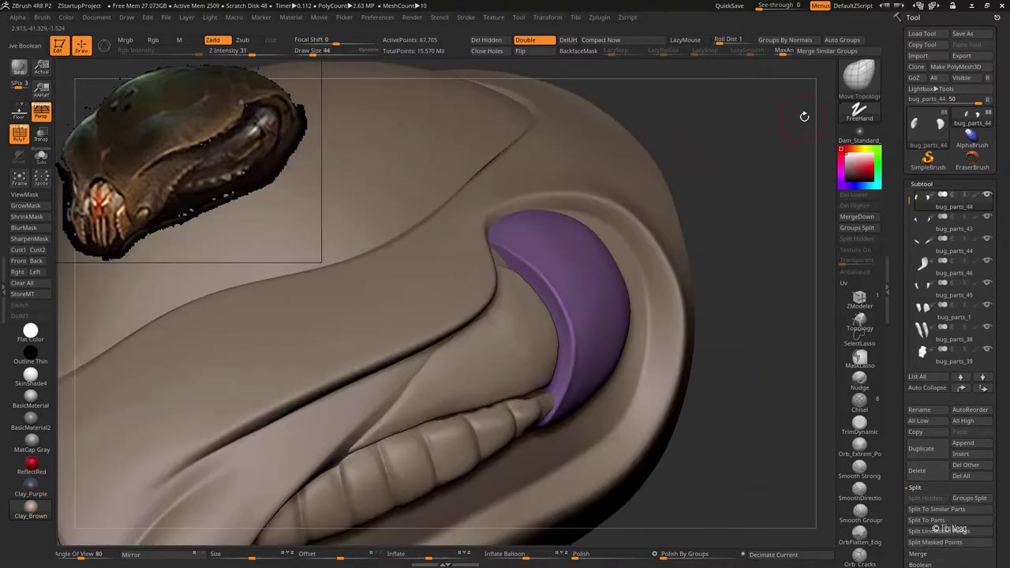
pyautogui.moveTo(355, 243); pyautogui.dragTo(251, 282)
# Step: Pick the Topology brush, Solo bug_parts_44, and set LazyMouse on and Rgb off
pyautogui.press('b')
pyautogui.click(251, 282)
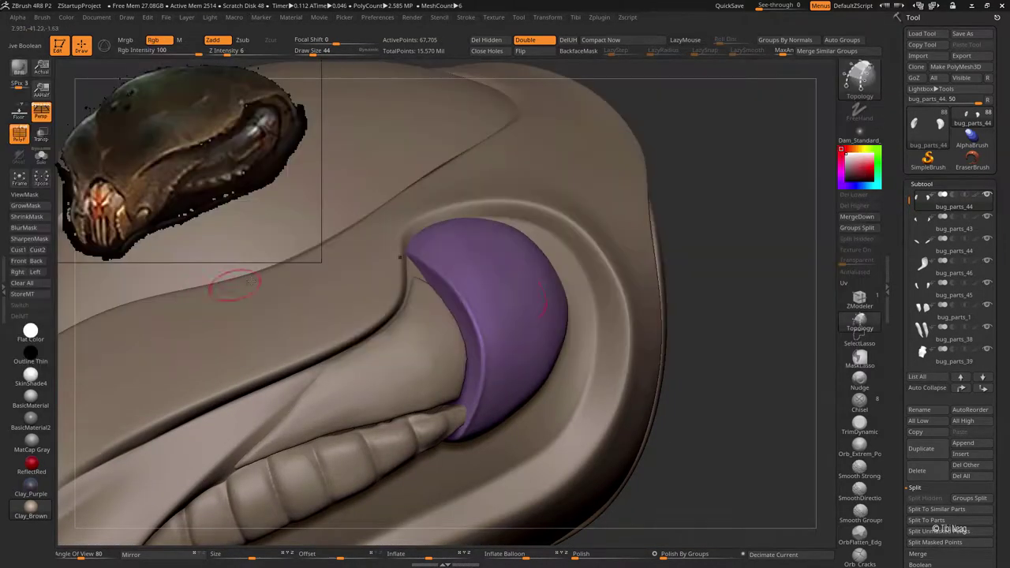
pyautogui.hotkey('alt', 's')
pyautogui.moveTo(573, 239); pyautogui.dragTo(529, 229)
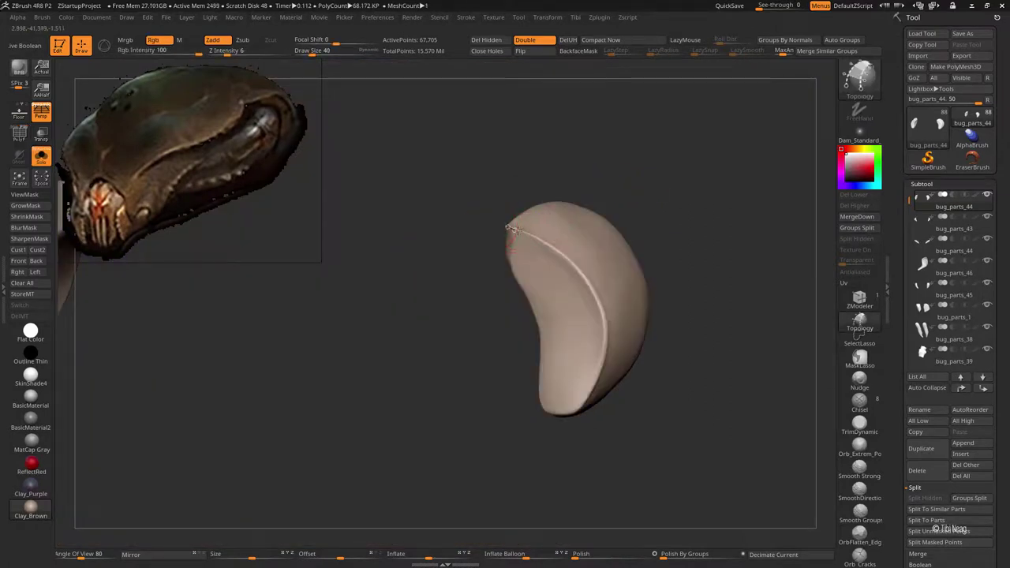
pyautogui.click(683, 40)
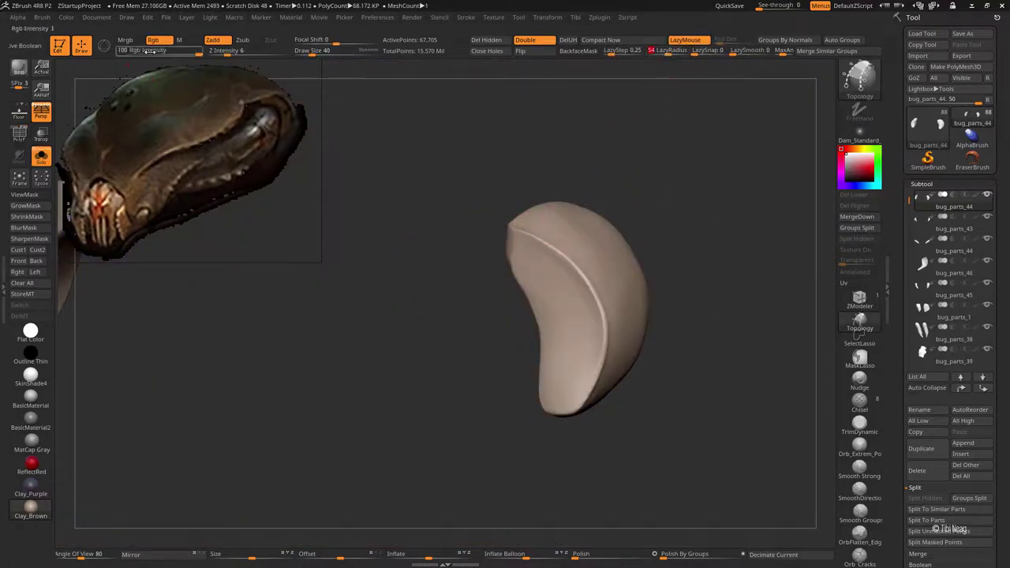
pyautogui.click(153, 39)
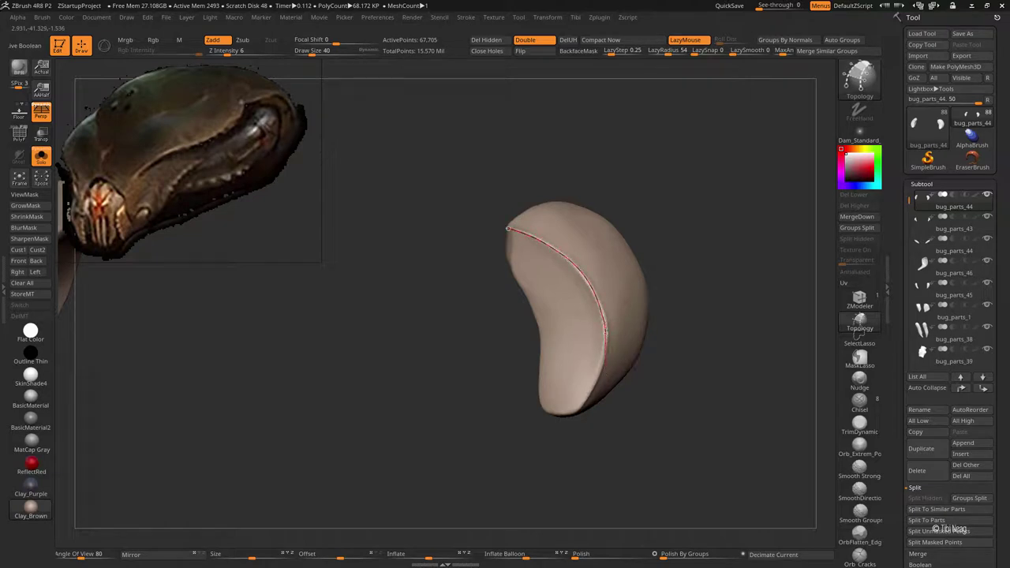
# Step: Draw the first topology curves along the piece's edges, checking it from several angles
pyautogui.moveTo(528, 417); pyautogui.dragTo(530, 416)
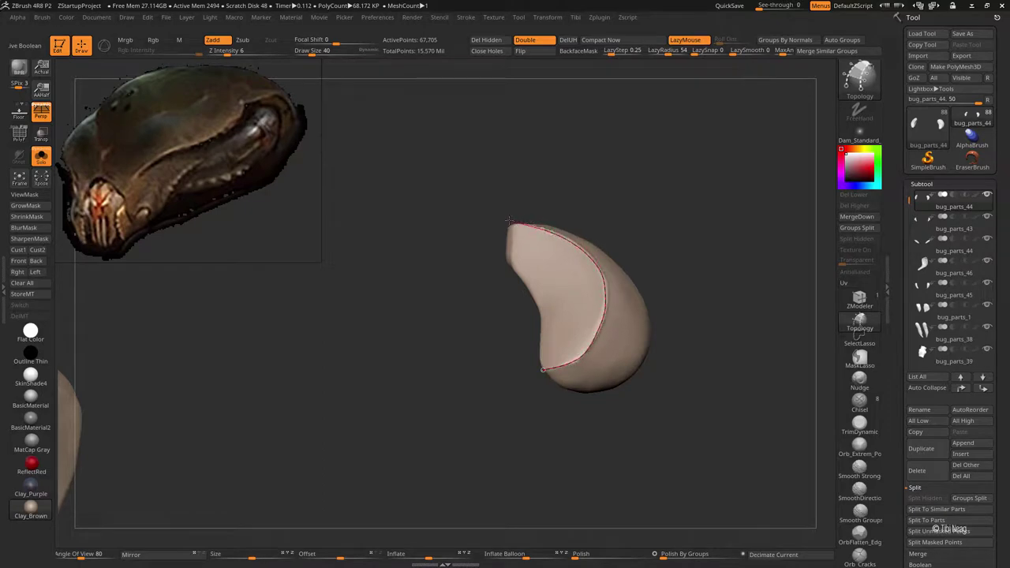
pyautogui.moveTo(557, 157); pyautogui.dragTo(536, 230)
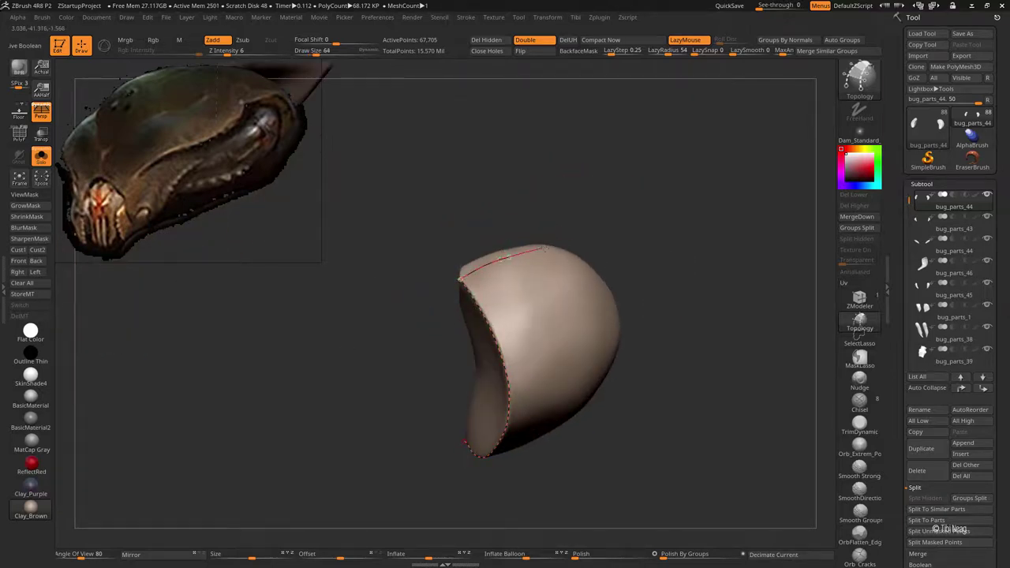
pyautogui.moveTo(583, 251); pyautogui.dragTo(481, 260)
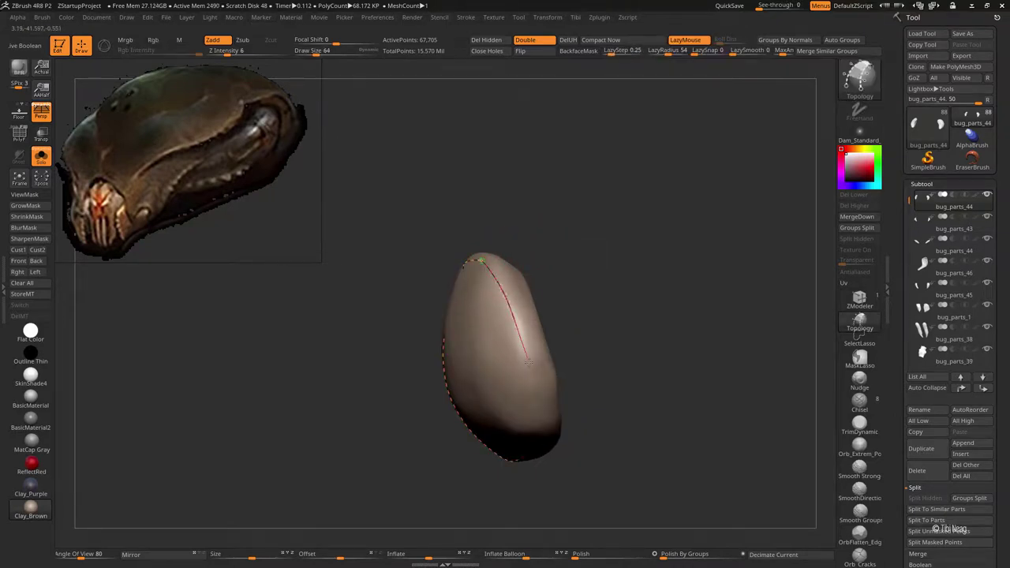
pyautogui.moveTo(544, 434); pyautogui.dragTo(630, 260)
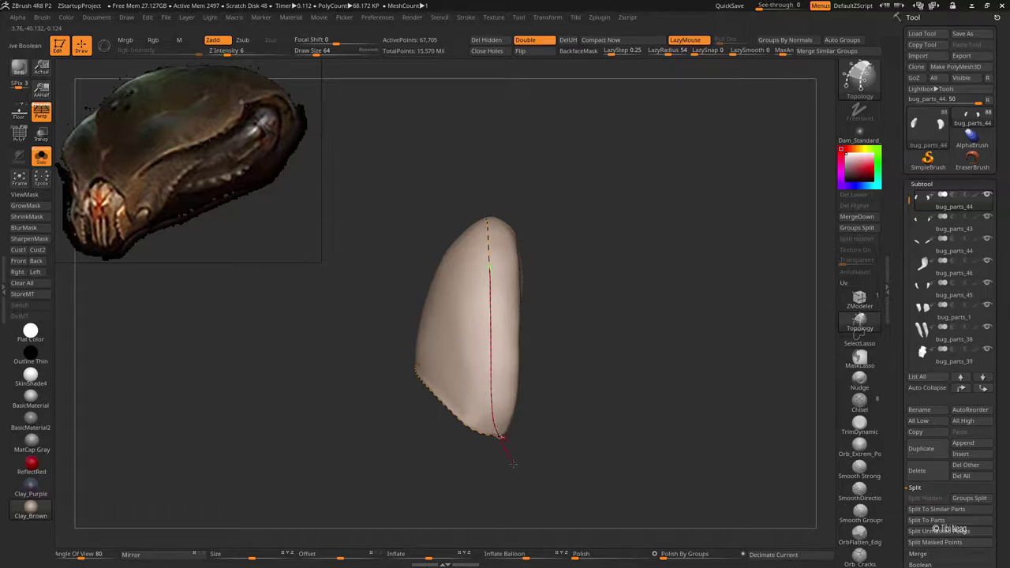
pyautogui.moveTo(565, 379)
pyautogui.mouseDown()
pyautogui.moveTo(585, 247)
pyautogui.moveTo(478, 372)
pyautogui.moveTo(445, 348)
pyautogui.mouseUp()
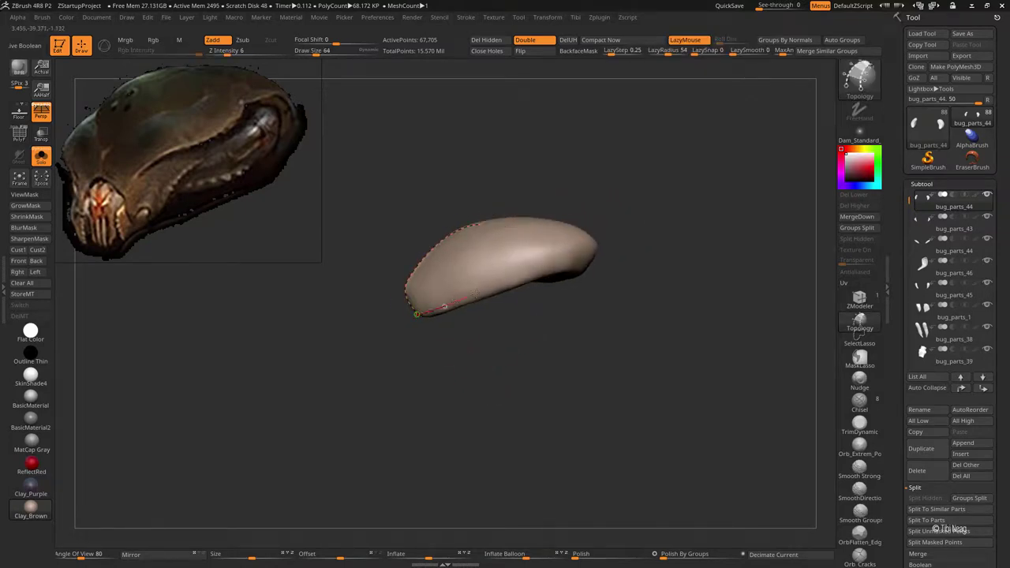
pyautogui.moveTo(589, 260); pyautogui.dragTo(410, 273)
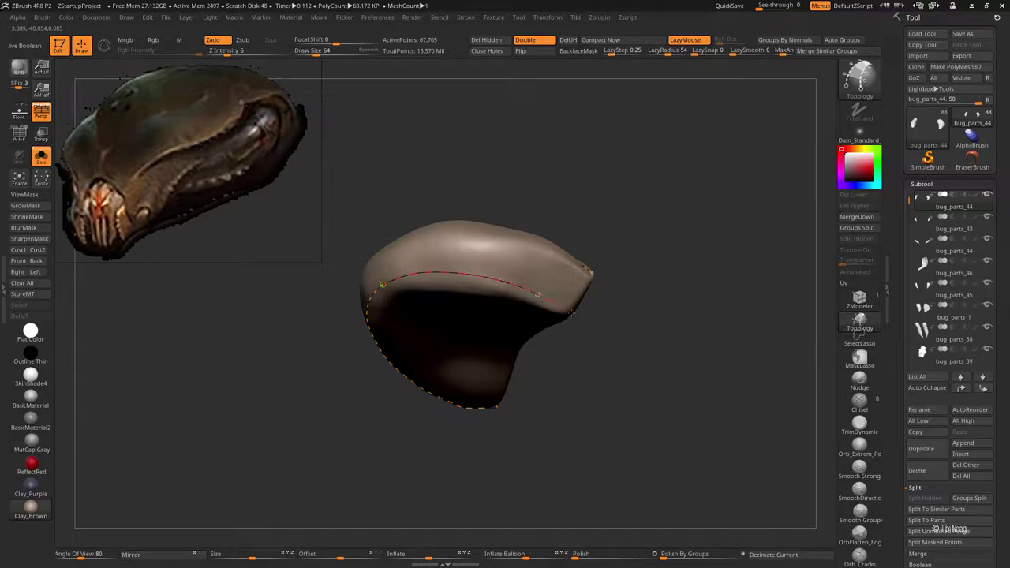
pyautogui.moveTo(592, 323); pyautogui.dragTo(608, 292)
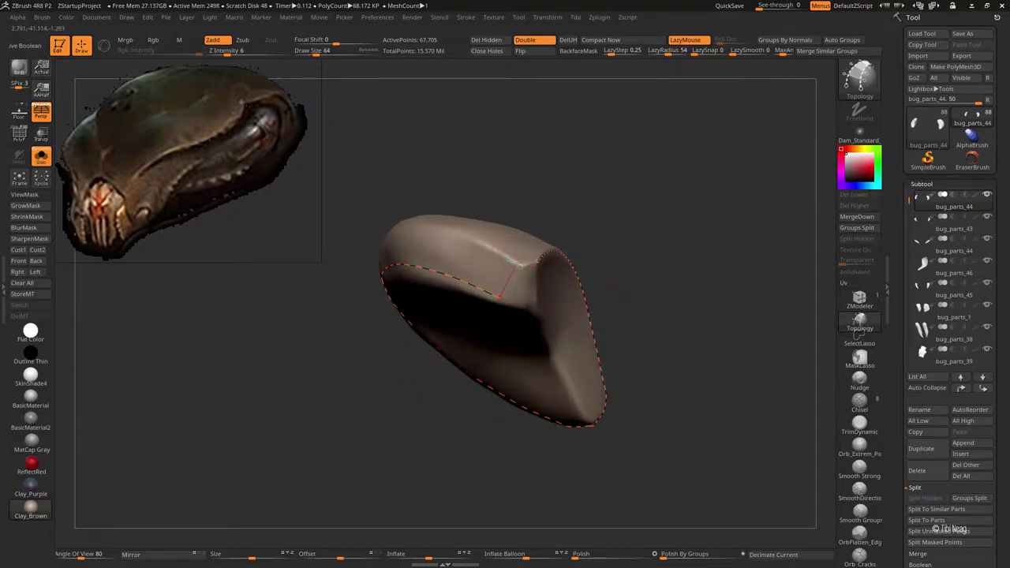
pyautogui.moveTo(536, 261)
pyautogui.mouseDown()
pyautogui.moveTo(433, 309)
pyautogui.moveTo(413, 415)
pyautogui.moveTo(394, 431)
pyautogui.moveTo(431, 423)
pyautogui.mouseUp()
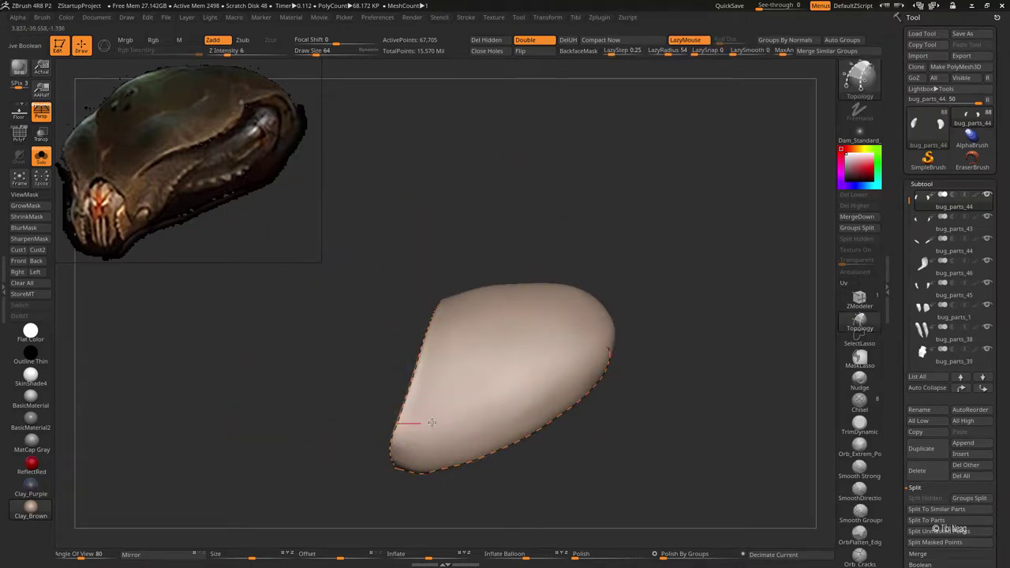
pyautogui.moveTo(607, 316); pyautogui.dragTo(597, 331)
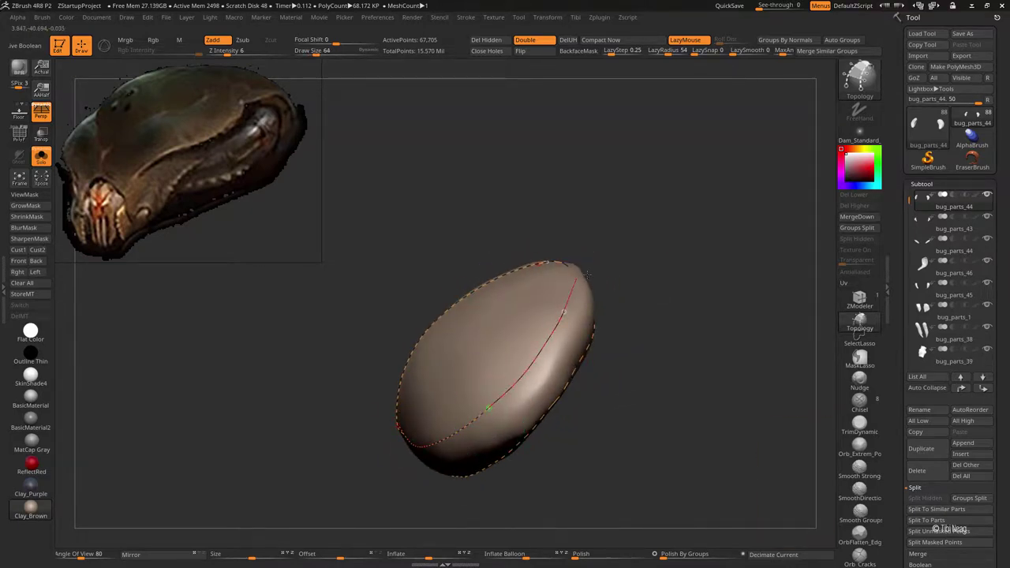
pyautogui.moveTo(587, 274); pyautogui.dragTo(563, 299)
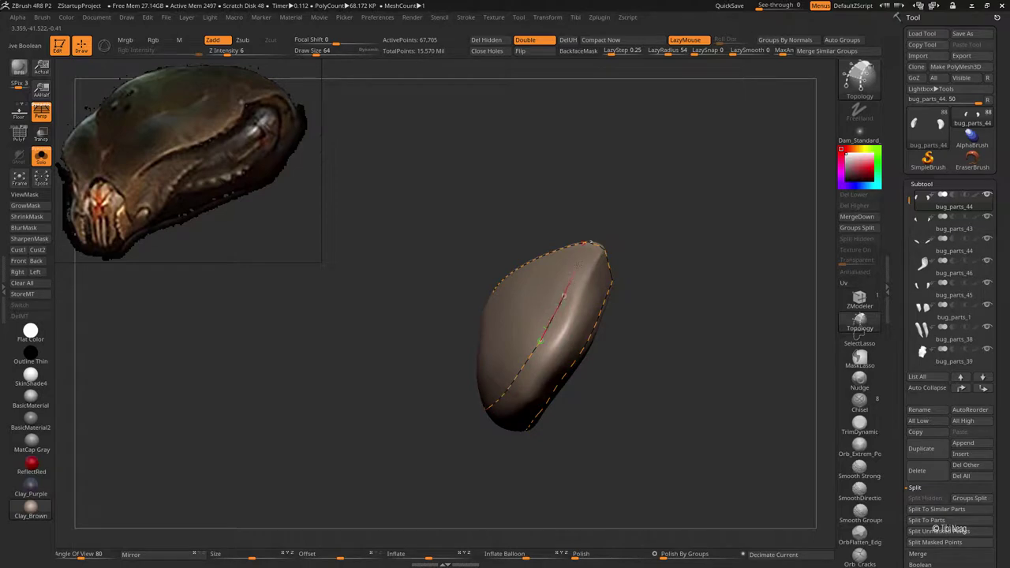
# Step: Study the cup-shaped shell, draw a topology curve down it, and shrink the brush
pyautogui.moveTo(597, 210)
pyautogui.mouseDown()
pyautogui.moveTo(689, 181)
pyautogui.moveTo(445, 204)
pyautogui.moveTo(372, 293)
pyautogui.mouseUp()
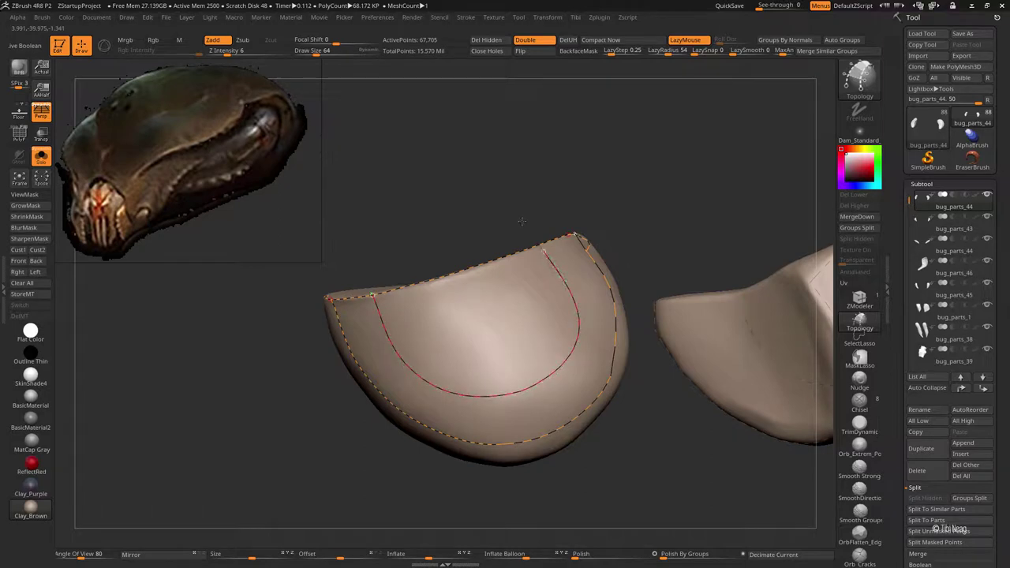
pyautogui.moveTo(480, 201)
pyautogui.mouseDown()
pyautogui.moveTo(446, 223)
pyautogui.moveTo(406, 304)
pyautogui.mouseUp()
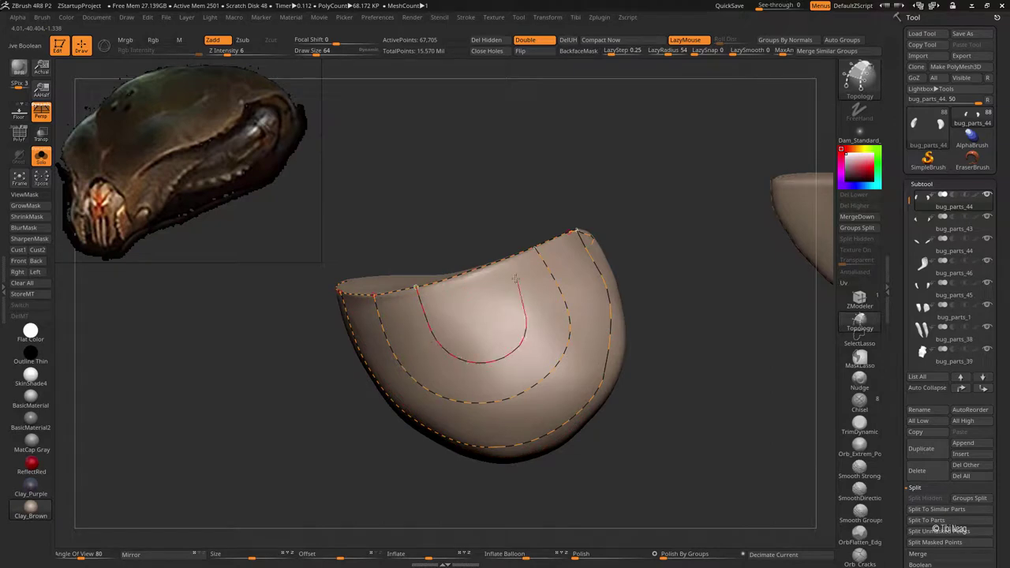
pyautogui.moveTo(506, 238)
pyautogui.mouseDown()
pyautogui.moveTo(496, 213)
pyautogui.moveTo(457, 273)
pyautogui.mouseUp()
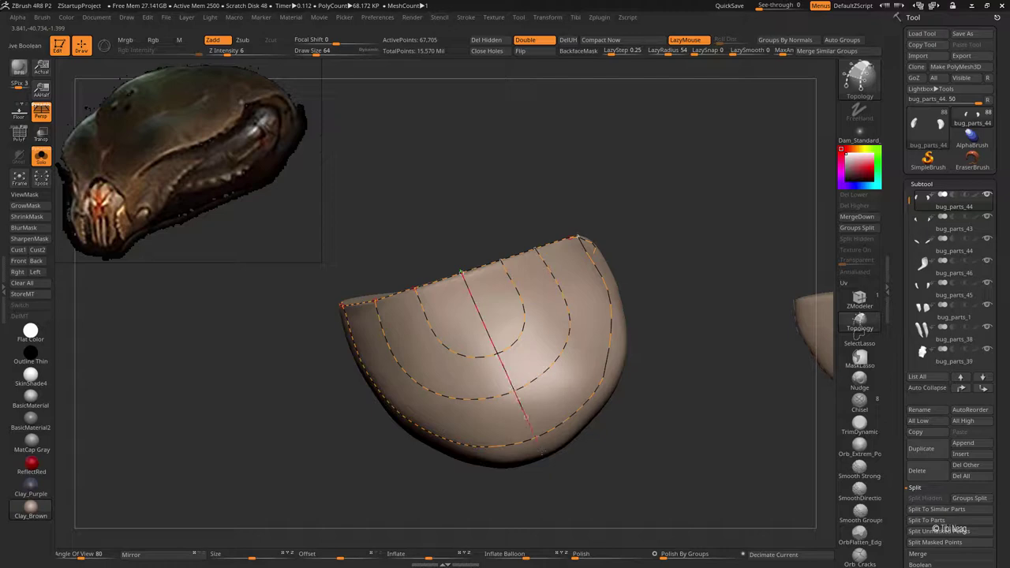
pyautogui.moveTo(543, 454)
pyautogui.mouseDown()
pyautogui.moveTo(575, 471)
pyautogui.moveTo(516, 360)
pyautogui.moveTo(578, 226)
pyautogui.moveTo(316, 361)
pyautogui.mouseUp()
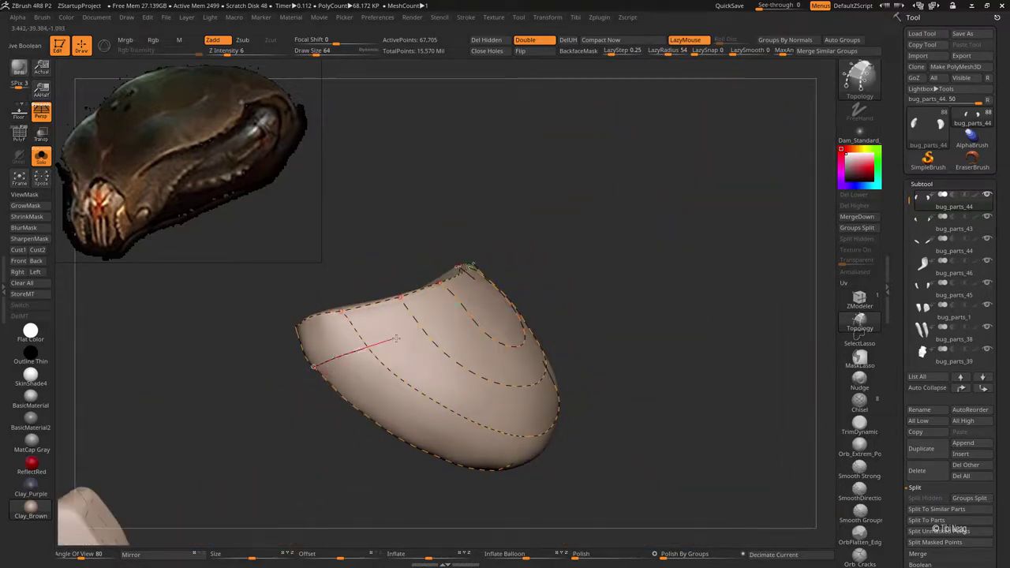
pyautogui.moveTo(469, 266)
pyautogui.mouseDown()
pyautogui.moveTo(728, 282)
pyautogui.moveTo(580, 208)
pyautogui.moveTo(377, 203)
pyautogui.mouseUp()
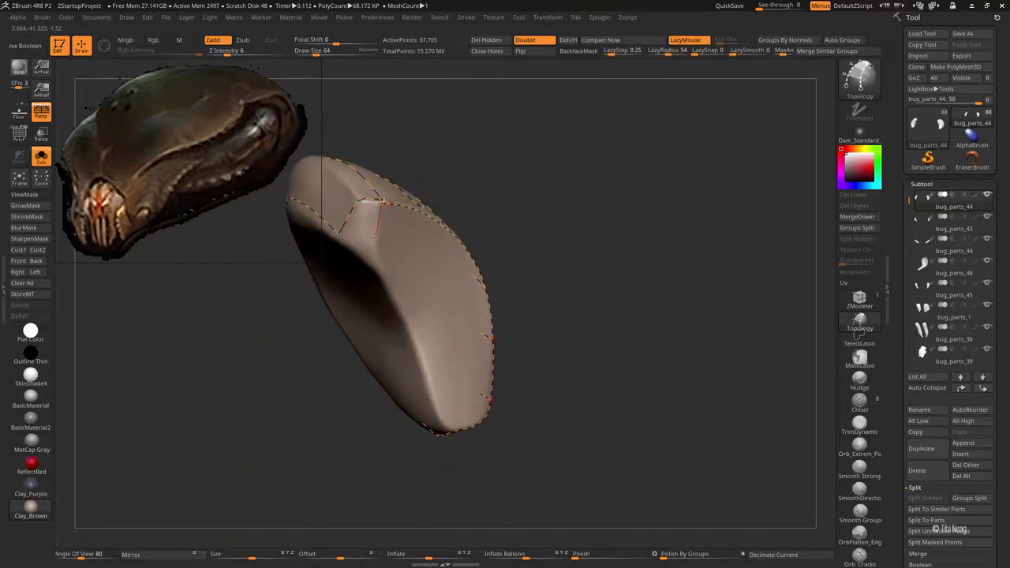
pyautogui.moveTo(362, 292); pyautogui.dragTo(337, 233)
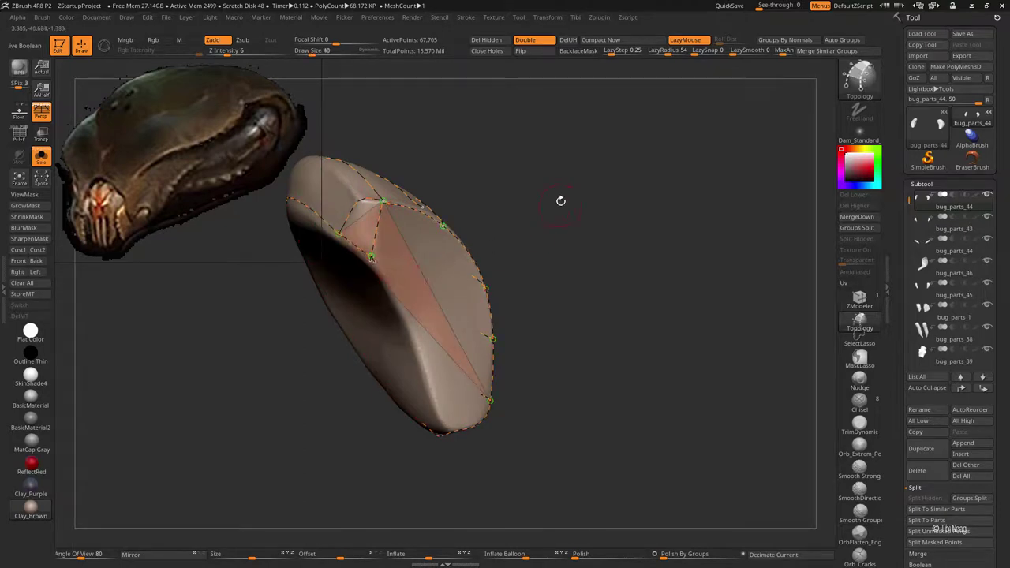
pyautogui.moveTo(560, 201); pyautogui.dragTo(461, 188)
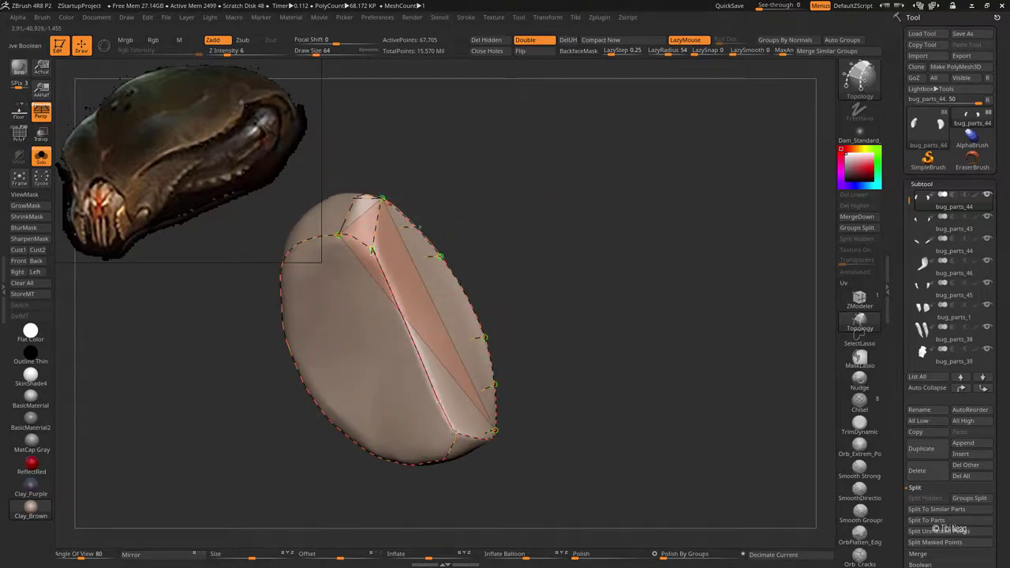
pyautogui.press('[')
# Step: Extend the topology curve grid over the shell's sides and underside from many angles
pyautogui.moveTo(544, 327); pyautogui.dragTo(439, 220)
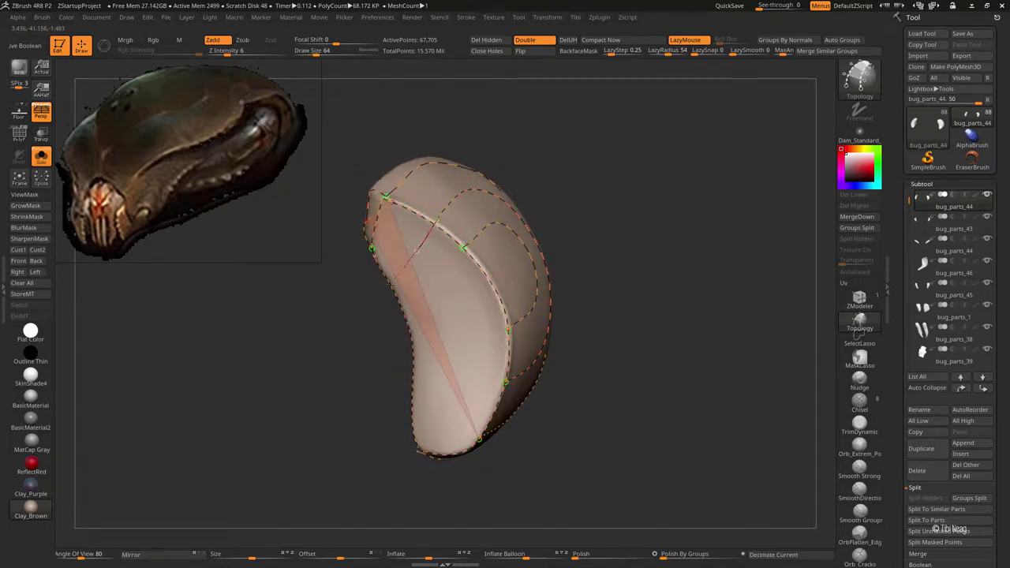
pyautogui.moveTo(364, 311); pyautogui.dragTo(460, 251)
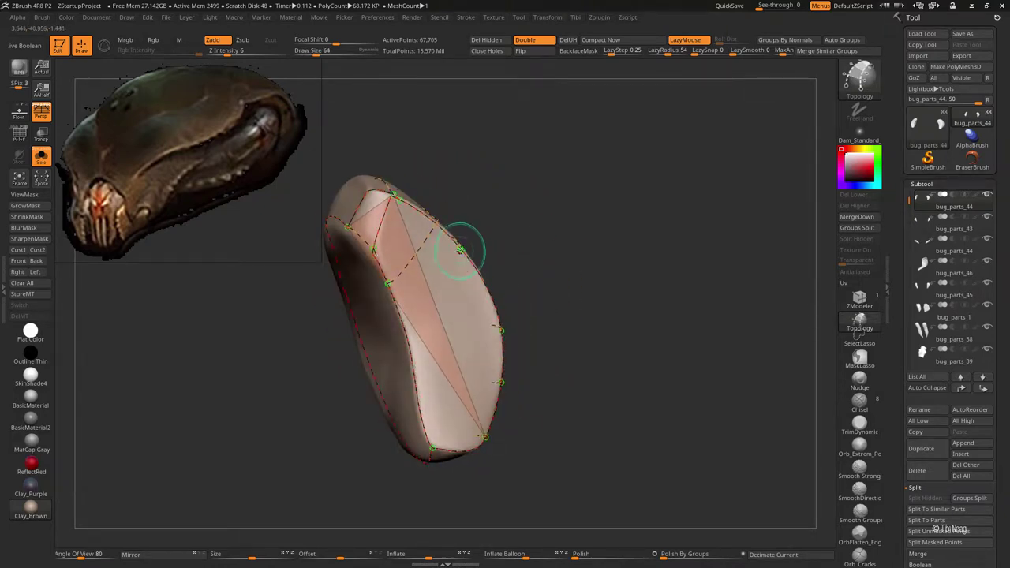
pyautogui.moveTo(371, 347); pyautogui.dragTo(521, 305)
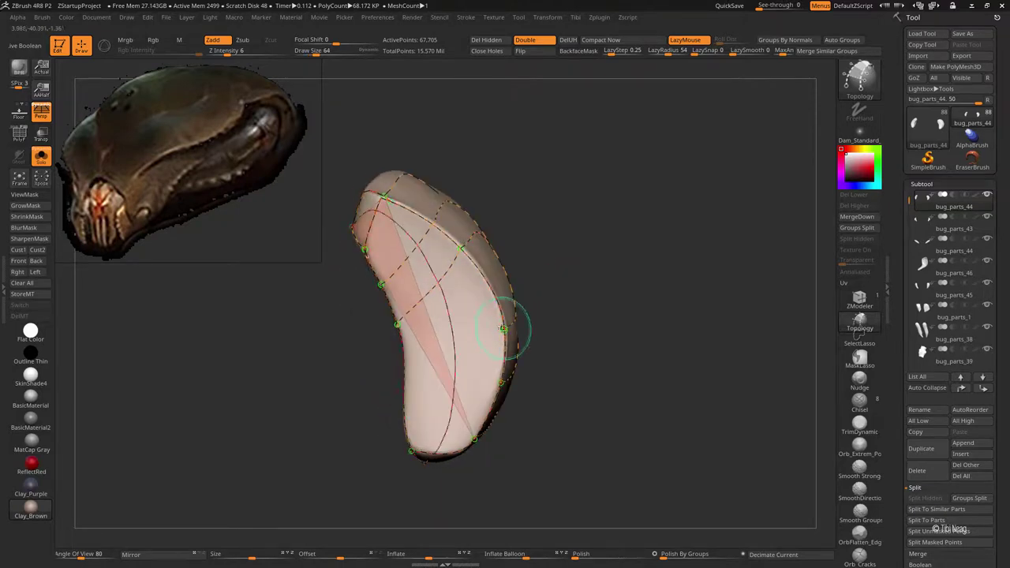
pyautogui.moveTo(316, 363); pyautogui.dragTo(402, 372)
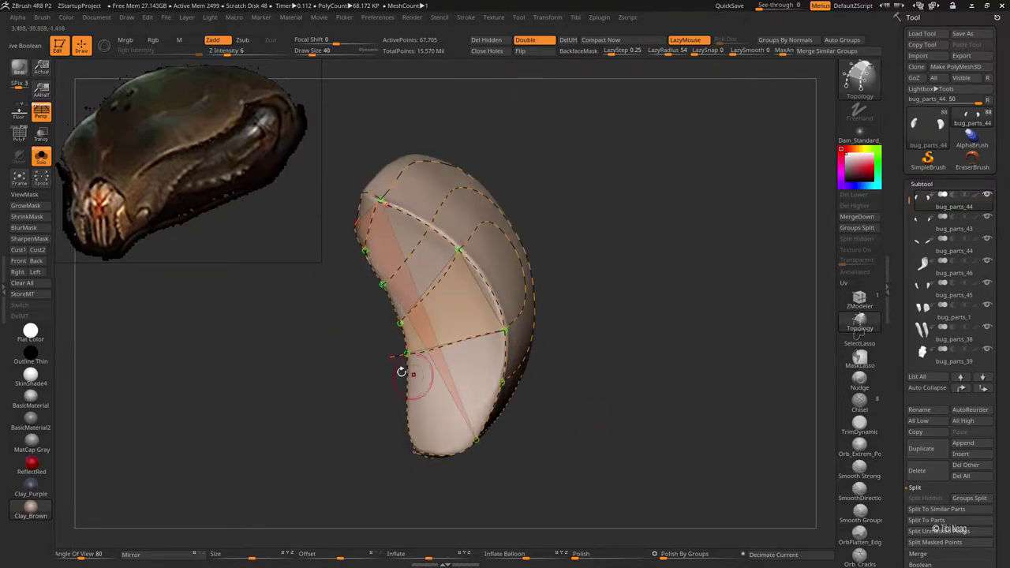
pyautogui.moveTo(347, 427); pyautogui.dragTo(477, 397)
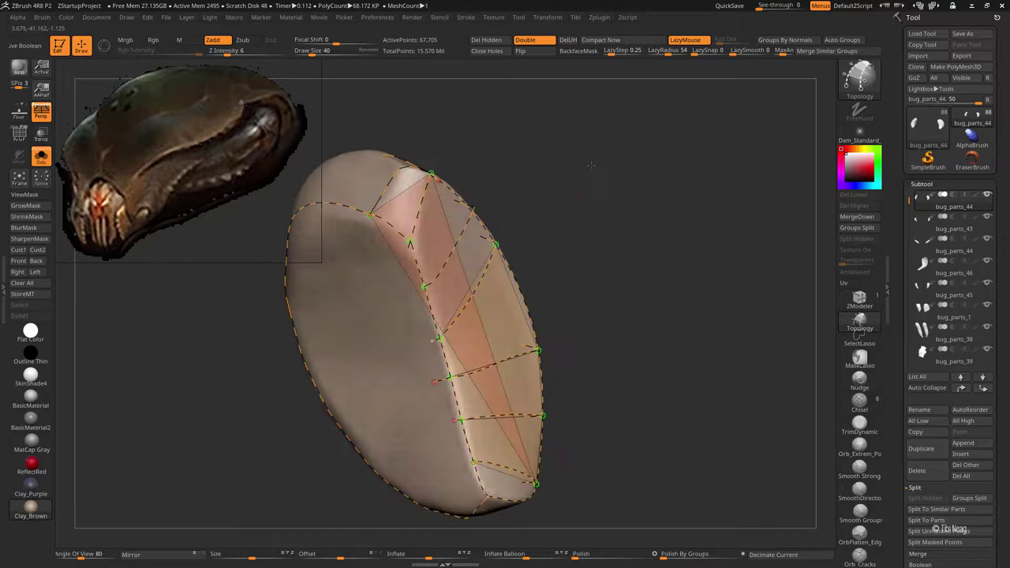
pyautogui.moveTo(591, 164)
pyautogui.mouseDown()
pyautogui.moveTo(335, 277)
pyautogui.moveTo(330, 270)
pyautogui.mouseUp()
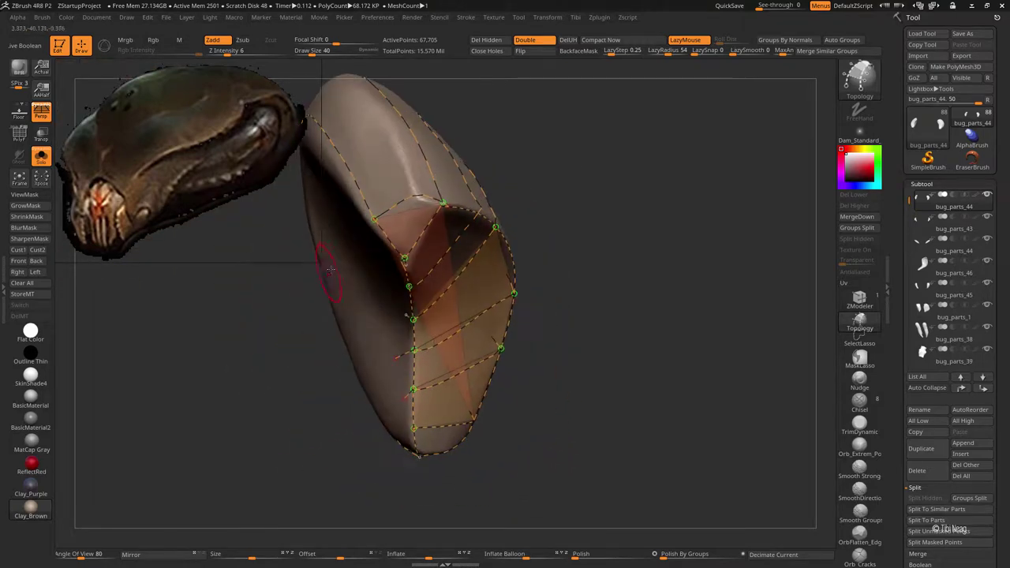
pyautogui.moveTo(396, 197); pyautogui.dragTo(599, 241)
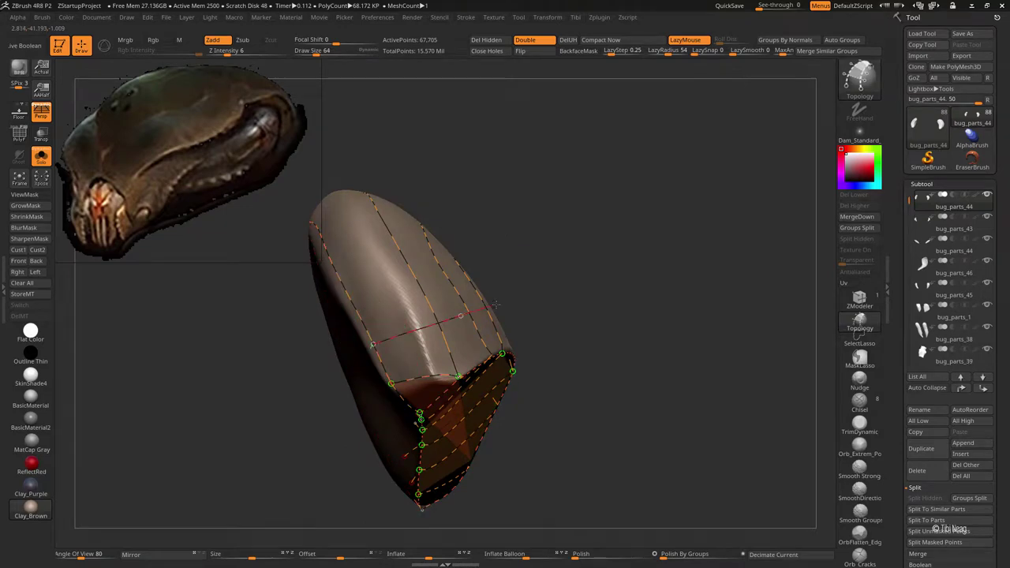
pyautogui.moveTo(561, 281); pyautogui.dragTo(388, 340)
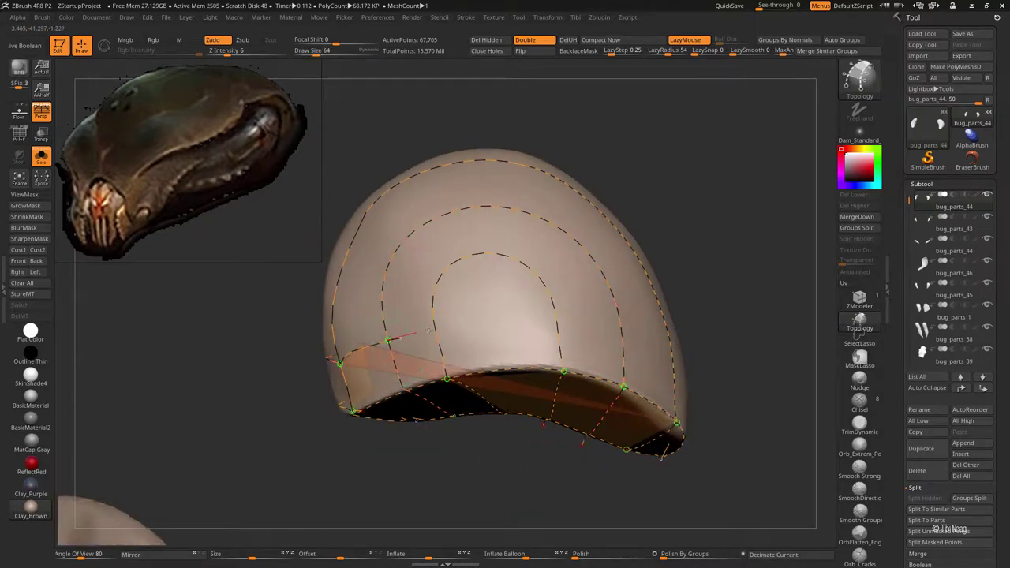
pyautogui.moveTo(625, 345); pyautogui.dragTo(668, 266)
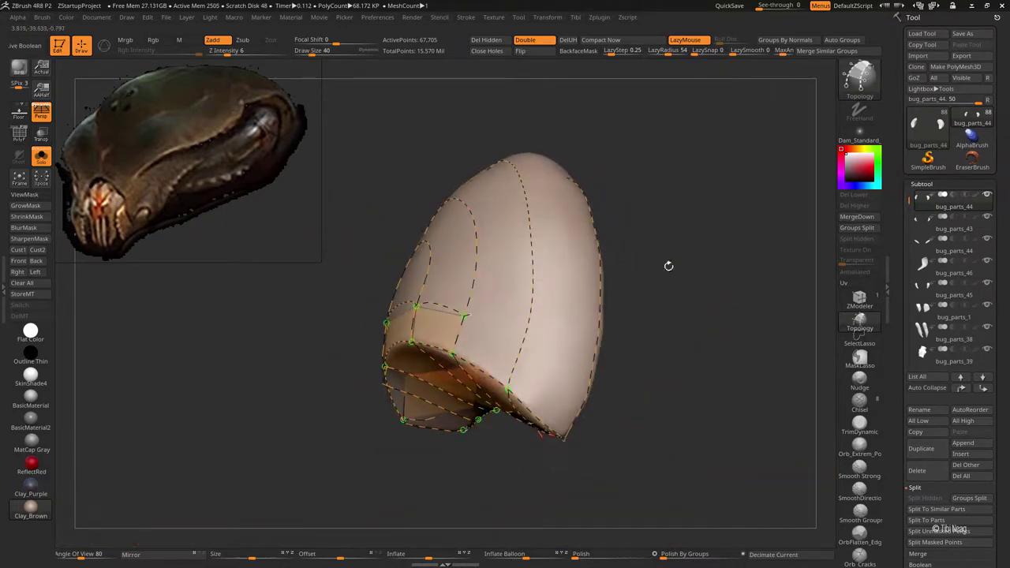
pyautogui.moveTo(627, 383)
pyautogui.mouseDown()
pyautogui.moveTo(688, 232)
pyautogui.moveTo(662, 260)
pyautogui.moveTo(701, 219)
pyautogui.moveTo(646, 236)
pyautogui.moveTo(628, 198)
pyautogui.mouseUp()
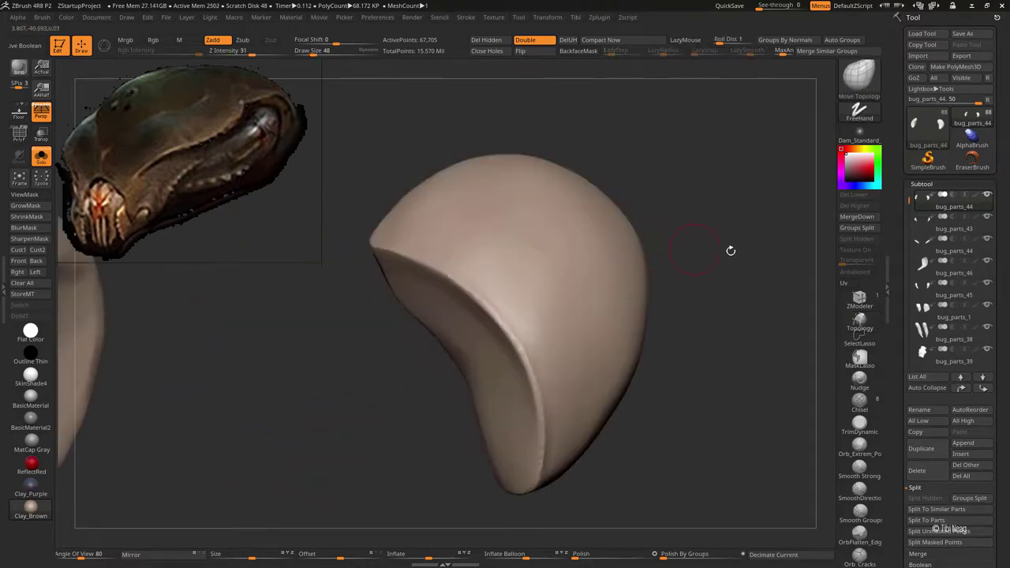
# Step: Set ZRemesher AdaptiveSize to 0 and remesh the shell at lower density
pyautogui.scroll(-5, 963, 215)
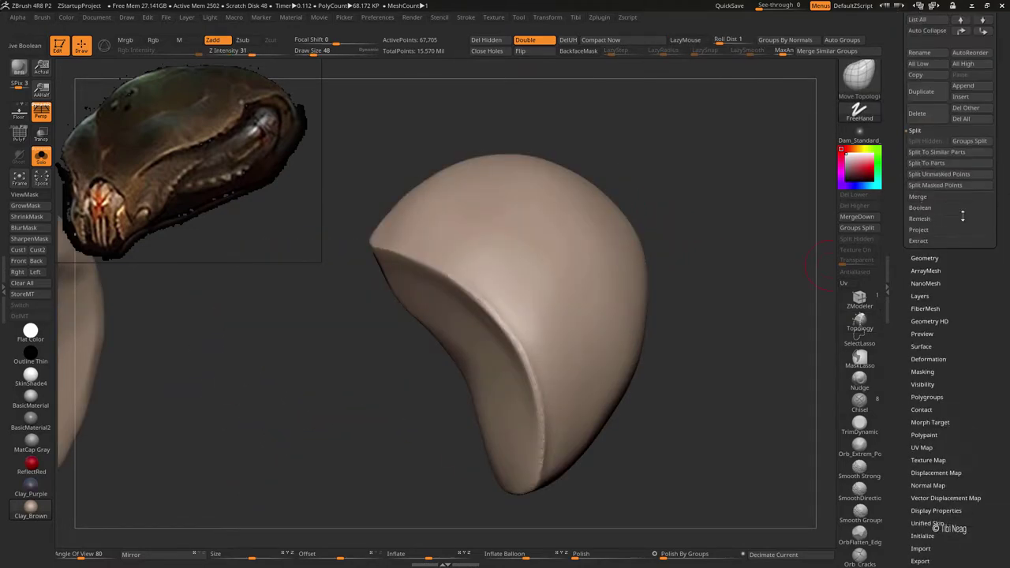
pyautogui.click(915, 131)
pyautogui.click(925, 202)
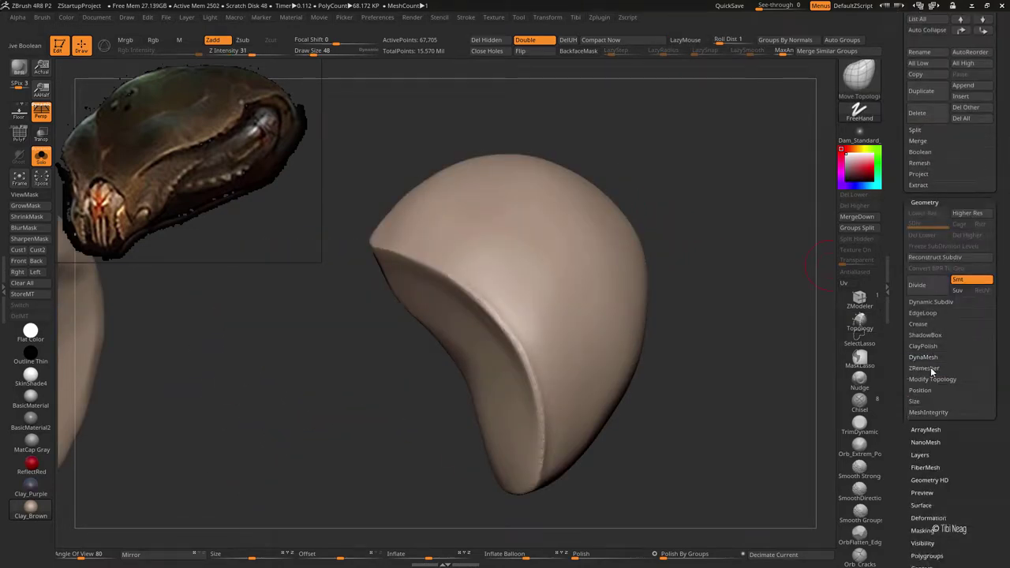
pyautogui.click(923, 367)
pyautogui.moveTo(923, 432); pyautogui.dragTo(907, 432)
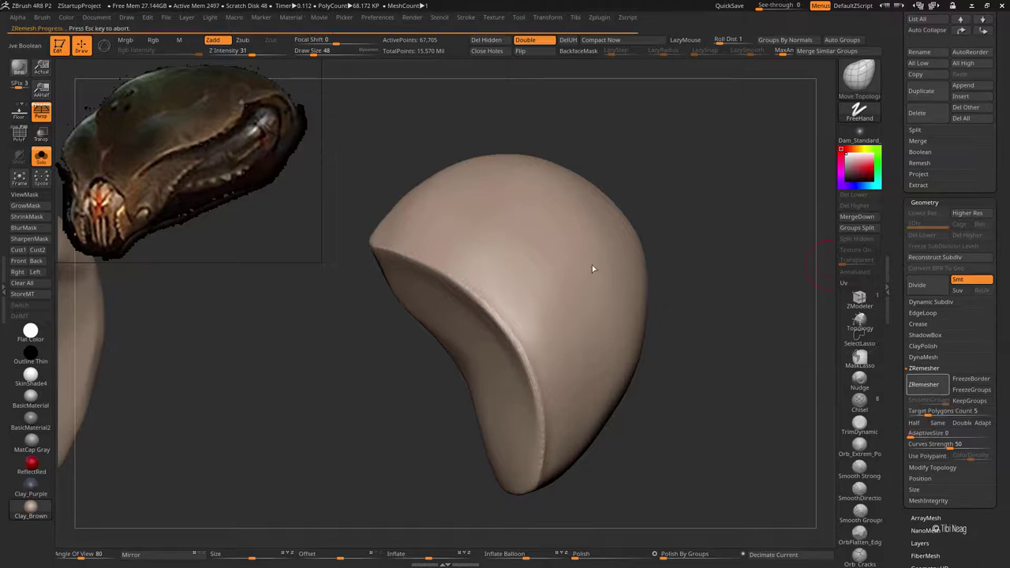
pyautogui.moveTo(670, 214); pyautogui.dragTo(705, 235)
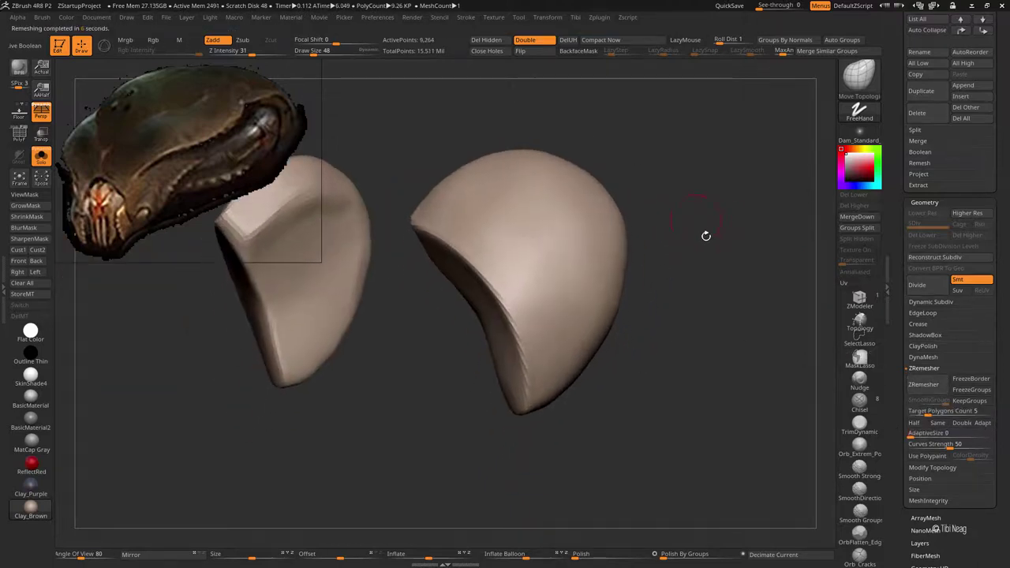
pyautogui.click(923, 385)
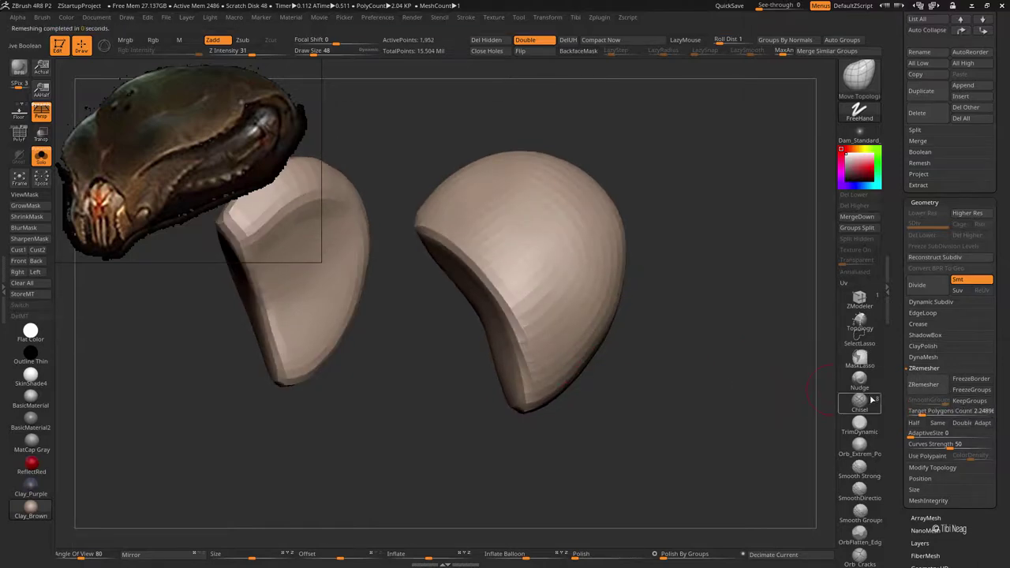
pyautogui.click(923, 385)
# Step: Remesh again with Target Polygons Count 0.1 and display the polygroup colours
pyautogui.moveTo(825, 368)
pyautogui.mouseDown()
pyautogui.moveTo(755, 338)
pyautogui.moveTo(472, 330)
pyautogui.mouseUp()
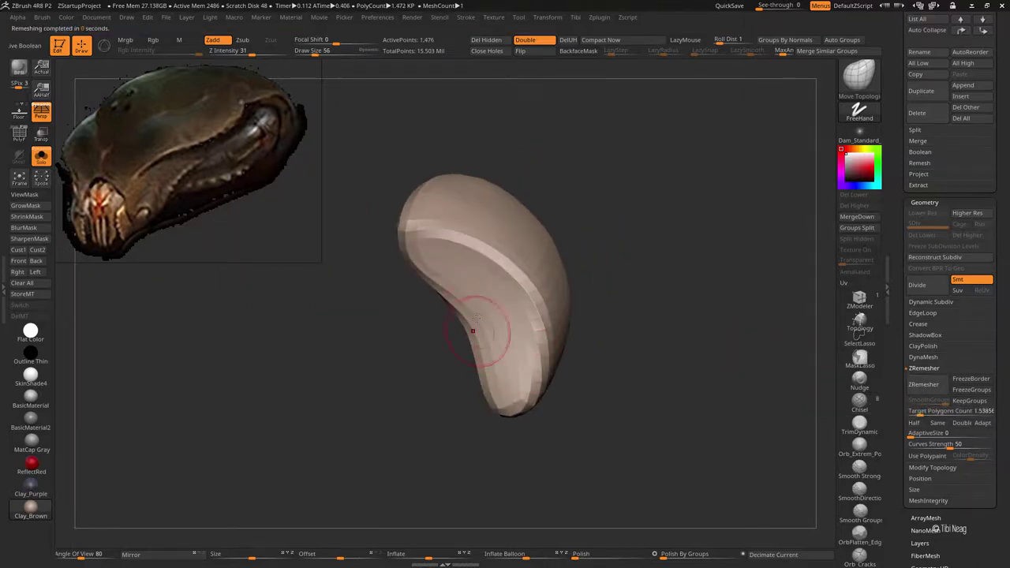
pyautogui.press('b')
pyautogui.press('h')
pyautogui.press('p')
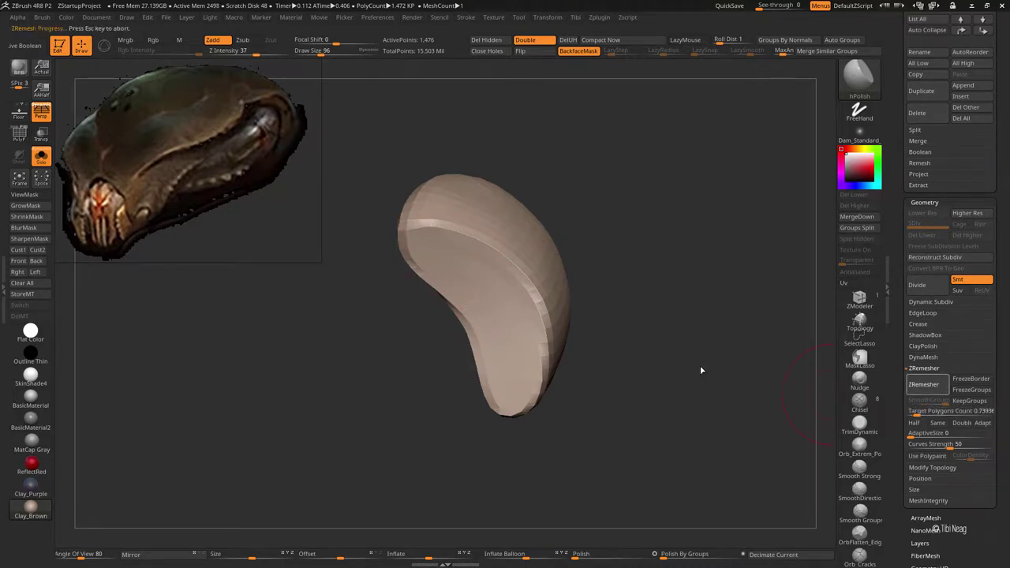
pyautogui.click(909, 411)
pyautogui.click(917, 385)
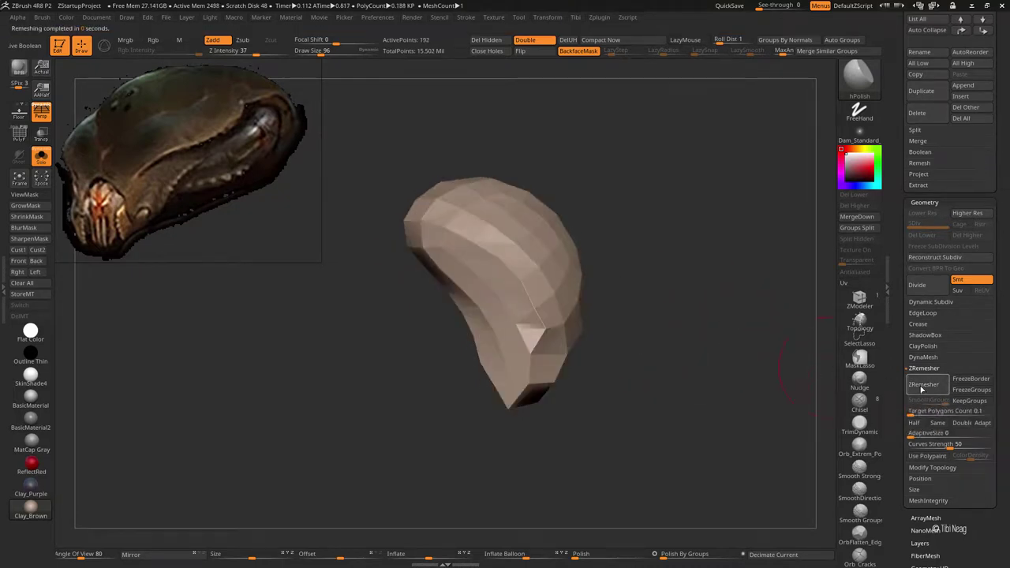
pyautogui.hotkey('shift', 'f')
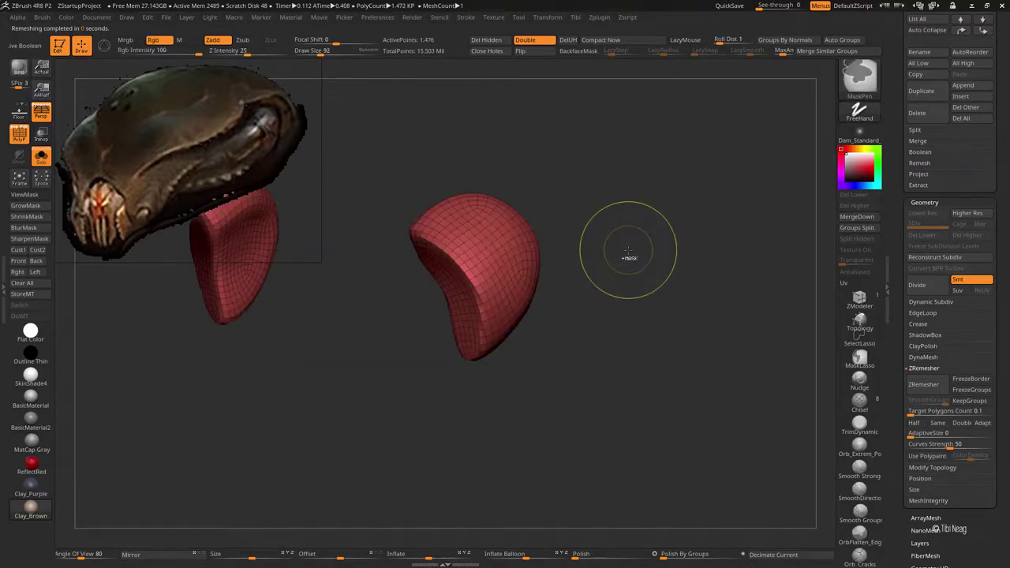
# Step: Inspect the low-poly piece and its mirrored twin, then switch to the ZModeler brush
pyautogui.press('ctrl')
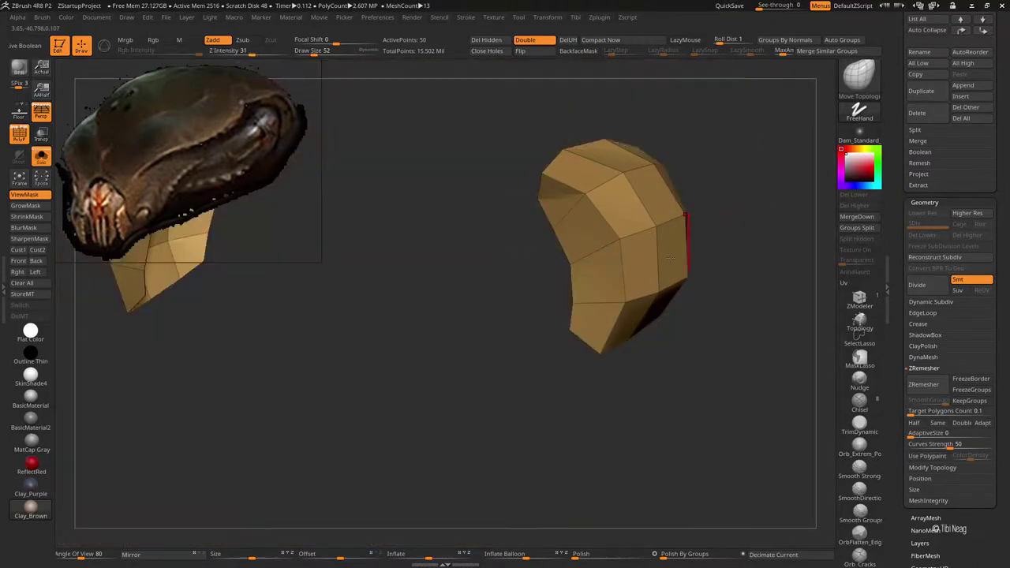
pyautogui.moveTo(669, 257); pyautogui.dragTo(620, 246)
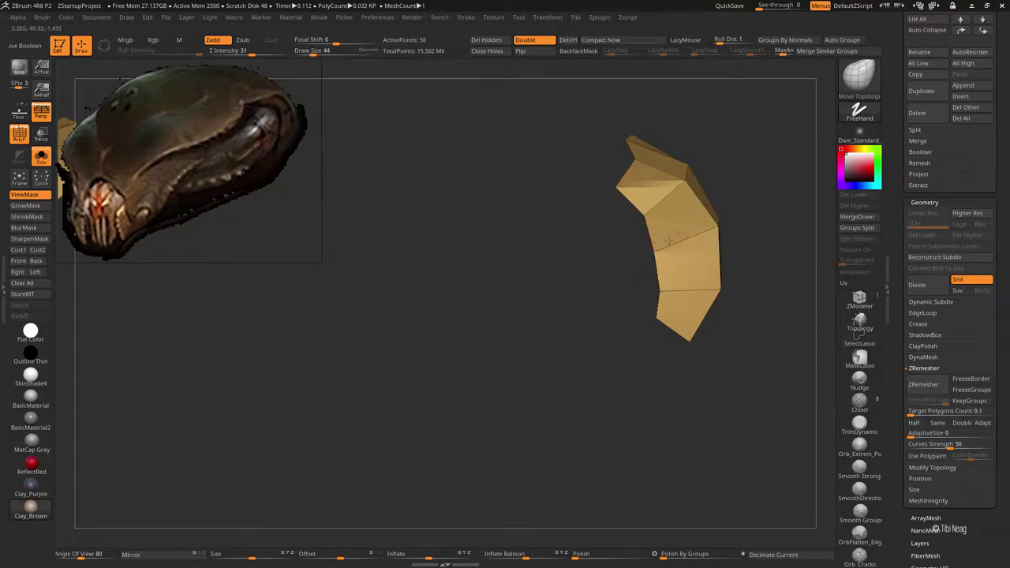
pyautogui.moveTo(665, 280)
pyautogui.mouseDown()
pyautogui.moveTo(612, 282)
pyautogui.moveTo(675, 288)
pyautogui.moveTo(624, 247)
pyautogui.mouseUp()
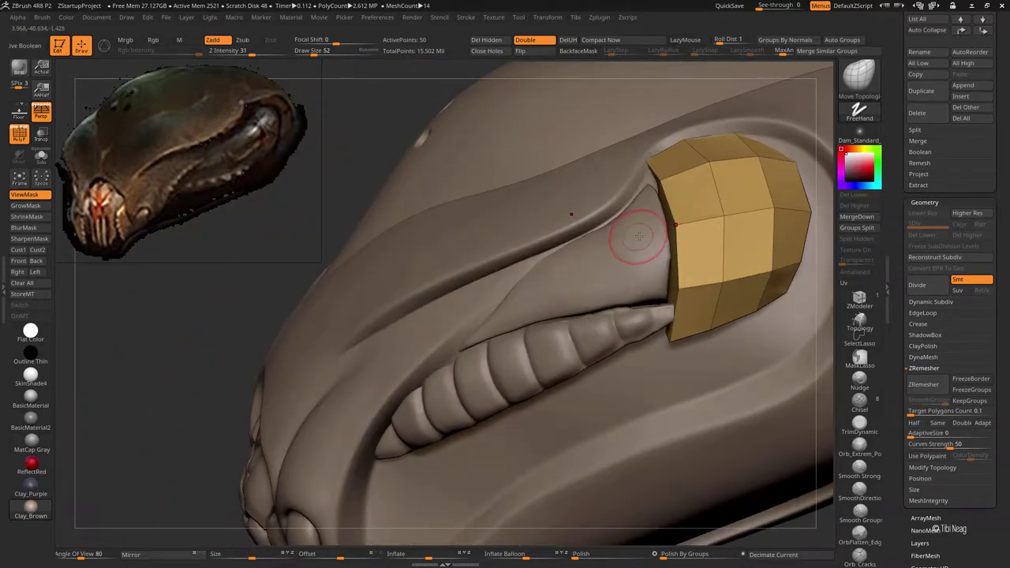
pyautogui.press('f')
pyautogui.moveTo(679, 370)
pyautogui.mouseDown()
pyautogui.moveTo(707, 393)
pyautogui.moveTo(678, 347)
pyautogui.mouseUp()
pyautogui.press('b')
pyautogui.press('z')
pyautogui.press('m')
pyautogui.press('space')
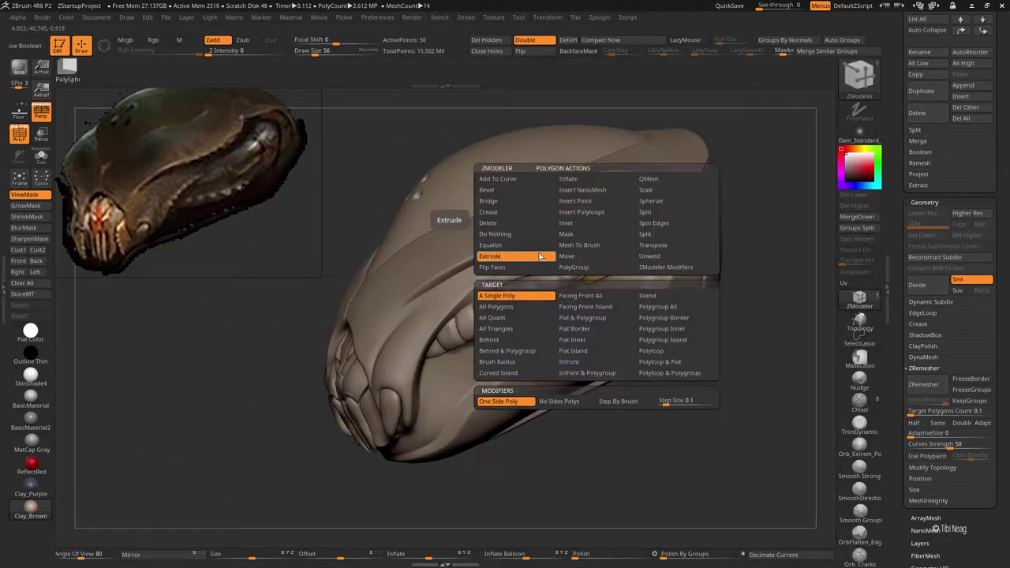
pyautogui.click(539, 256)
# Step: Collapse and delete the piece's upper-right edges, checking the result from several angles
pyautogui.hotkey('ctrl', 'shift', 's')
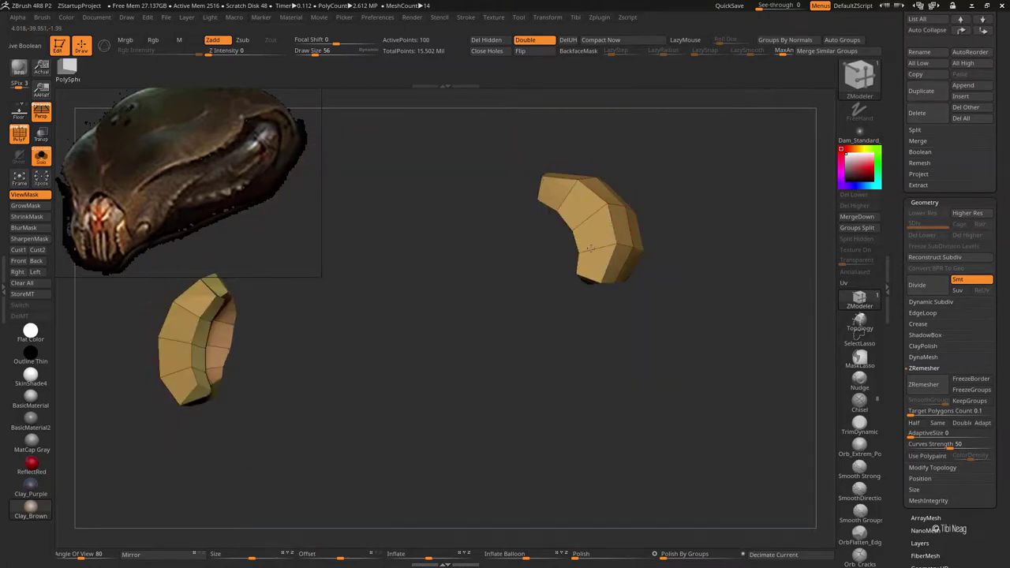
pyautogui.click(534, 43)
pyautogui.moveTo(733, 163)
pyautogui.mouseDown()
pyautogui.moveTo(640, 180)
pyautogui.moveTo(632, 149)
pyautogui.moveTo(548, 234)
pyautogui.mouseUp()
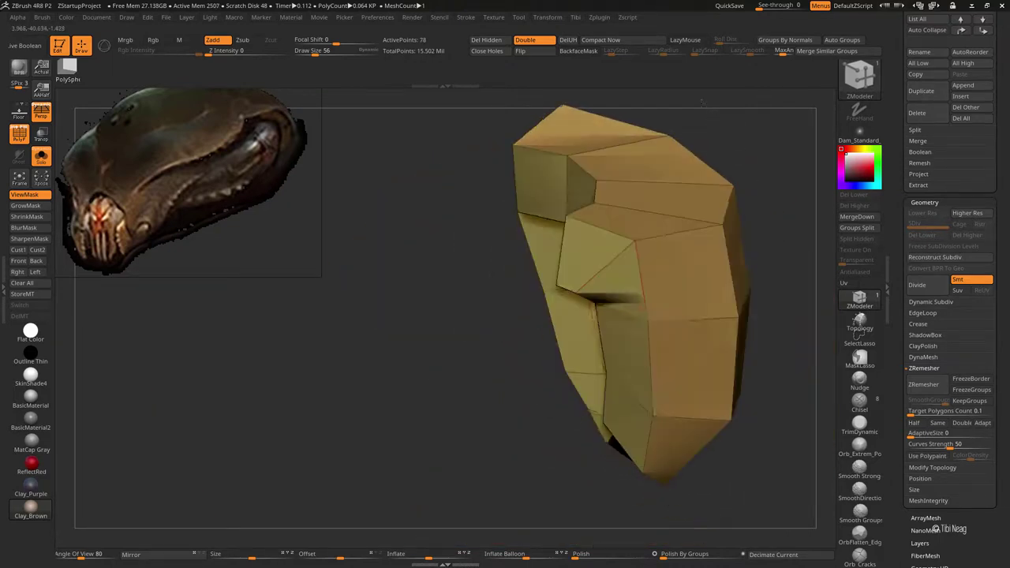
pyautogui.moveTo(543, 209)
pyautogui.mouseDown()
pyautogui.moveTo(552, 293)
pyautogui.moveTo(710, 225)
pyautogui.mouseUp()
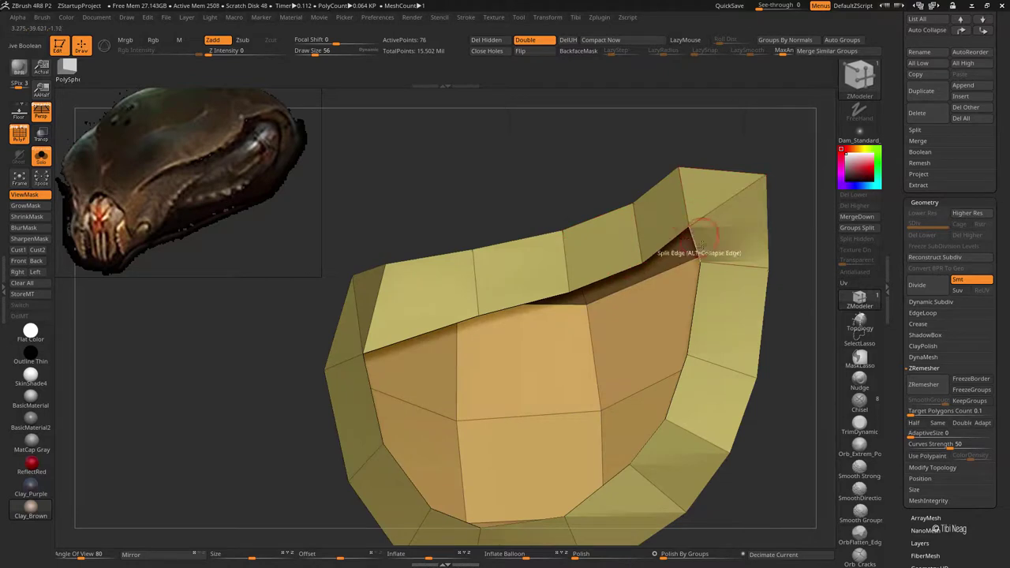
pyautogui.keyDown('alt'); pyautogui.click(708, 214); pyautogui.keyUp('alt')
pyautogui.press('space')
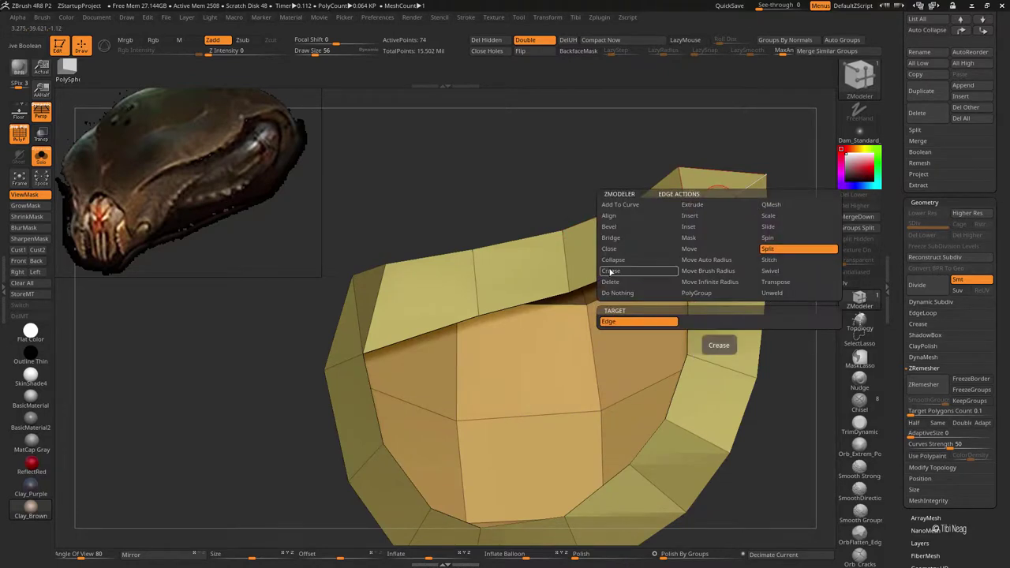
pyautogui.click(710, 219)
pyautogui.moveTo(712, 210); pyautogui.dragTo(436, 312)
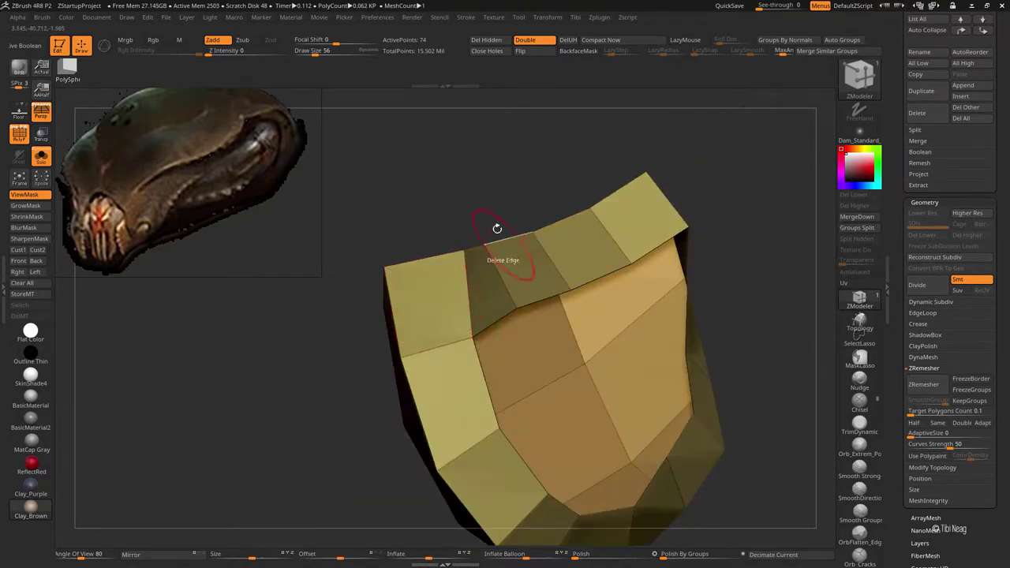
pyautogui.moveTo(497, 228)
pyautogui.mouseDown()
pyautogui.moveTo(719, 192)
pyautogui.moveTo(777, 162)
pyautogui.moveTo(605, 279)
pyautogui.mouseUp()
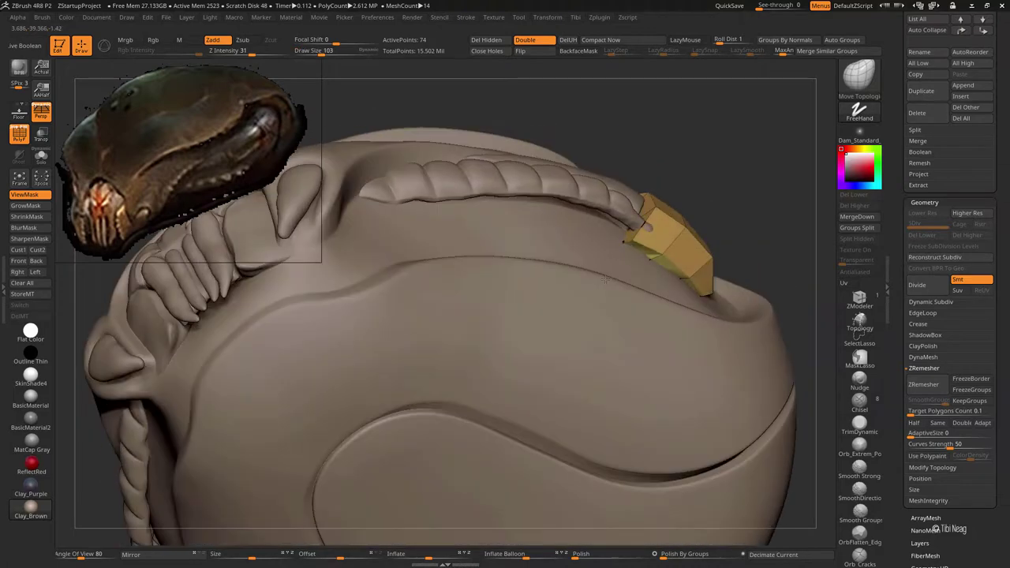
# Step: Orbit to inspect the piece at the ridge end, then Solo the two low-poly pieces
pyautogui.moveTo(689, 277)
pyautogui.mouseDown()
pyautogui.moveTo(647, 261)
pyautogui.moveTo(703, 251)
pyautogui.moveTo(580, 231)
pyautogui.moveTo(589, 249)
pyautogui.moveTo(489, 225)
pyautogui.moveTo(526, 243)
pyautogui.moveTo(597, 232)
pyautogui.moveTo(637, 150)
pyautogui.moveTo(616, 126)
pyautogui.mouseUp()
pyautogui.press('space')
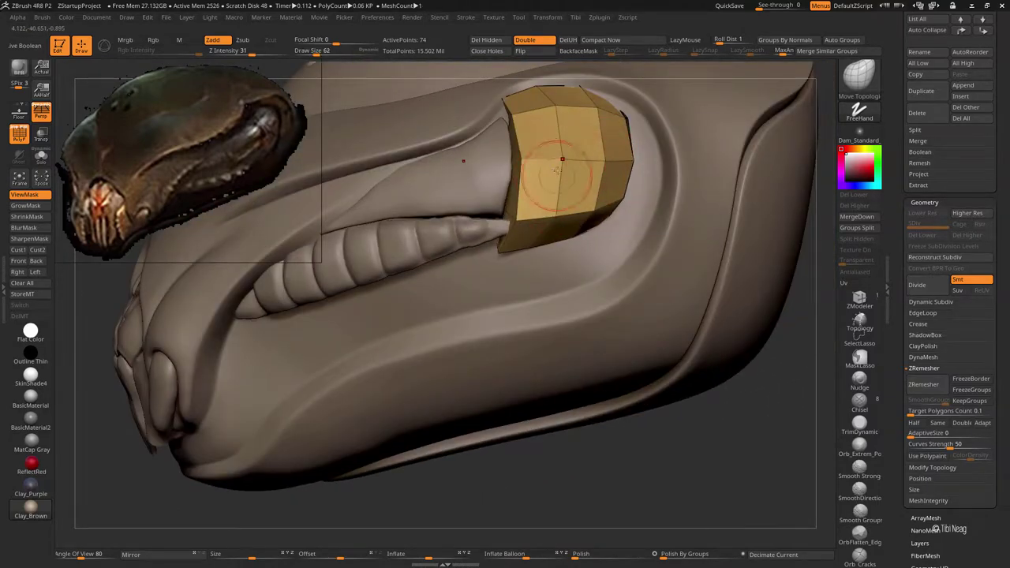
pyautogui.moveTo(560, 173)
pyautogui.mouseDown()
pyautogui.moveTo(463, 226)
pyautogui.moveTo(462, 244)
pyautogui.moveTo(480, 245)
pyautogui.moveTo(462, 253)
pyautogui.moveTo(534, 273)
pyautogui.moveTo(521, 231)
pyautogui.moveTo(473, 226)
pyautogui.moveTo(539, 204)
pyautogui.moveTo(541, 270)
pyautogui.moveTo(654, 208)
pyautogui.moveTo(776, 180)
pyautogui.moveTo(822, 63)
pyautogui.mouseUp()
pyautogui.hotkey('ctrl', 'shift', 's')
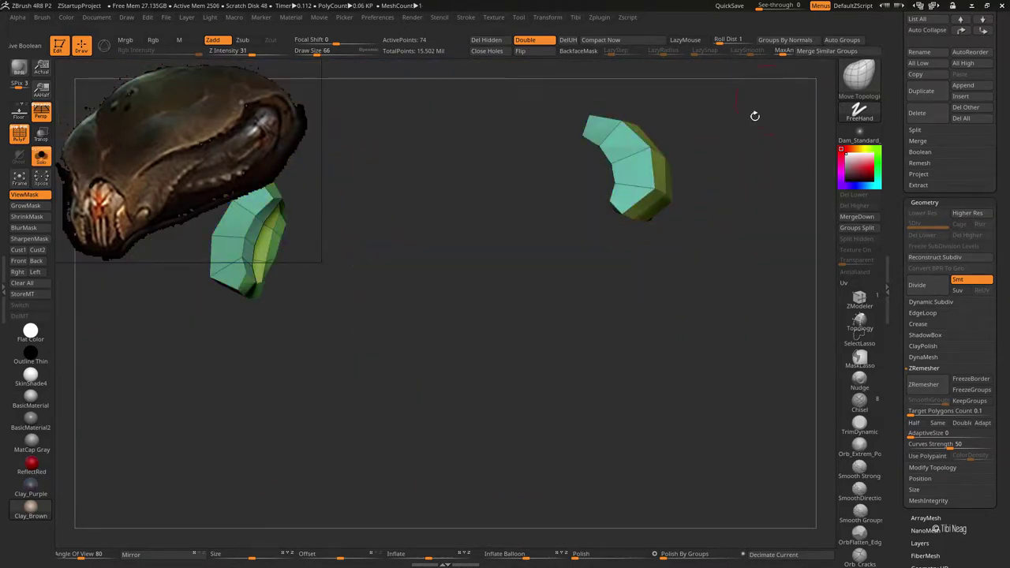
# Step: Delete the bowl piece's top polygon strip via QMesh isolation and Del Hidden, leaving 68 points
pyautogui.moveTo(754, 116)
pyautogui.mouseDown()
pyautogui.moveTo(690, 197)
pyautogui.moveTo(732, 135)
pyautogui.mouseUp()
pyautogui.press('f')
pyautogui.moveTo(815, 284); pyautogui.dragTo(620, 140)
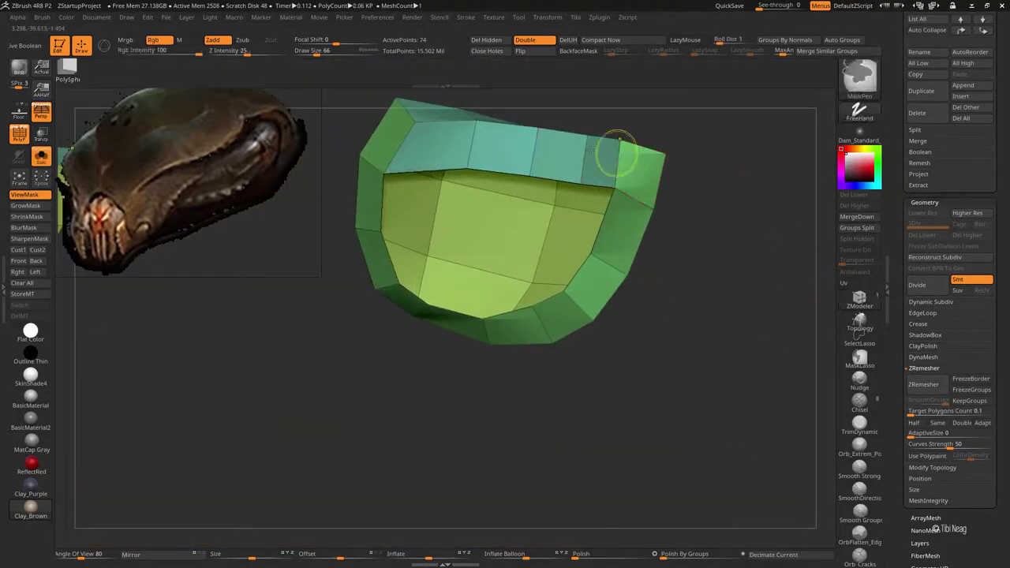
pyautogui.press('space')
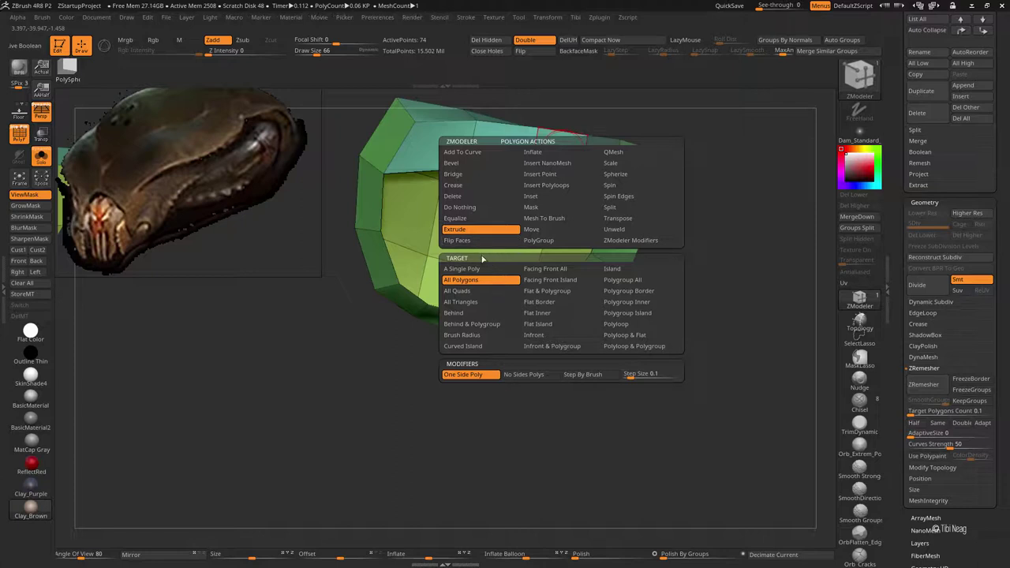
pyautogui.click(613, 151)
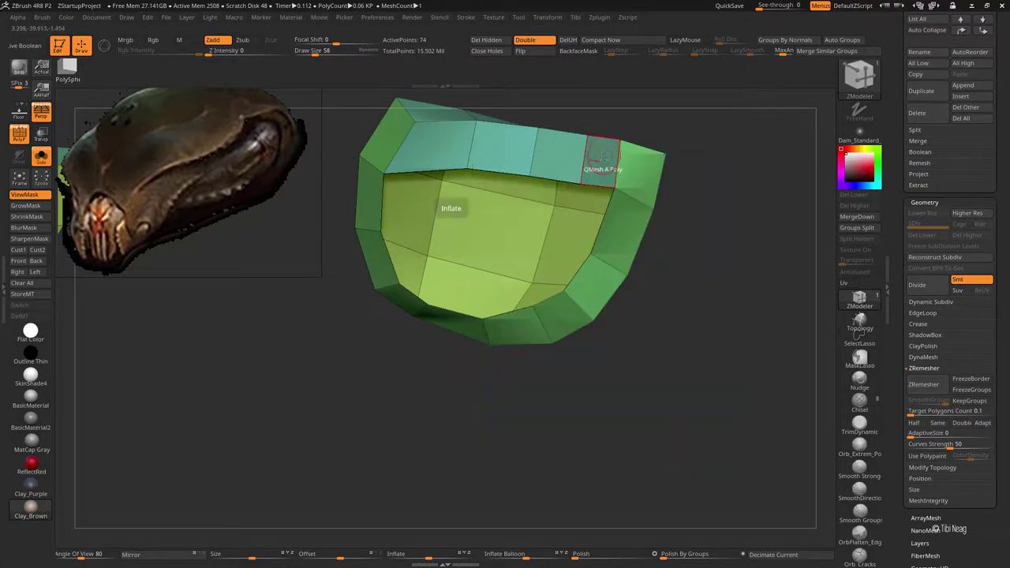
pyautogui.moveTo(557, 161); pyautogui.dragTo(590, 156)
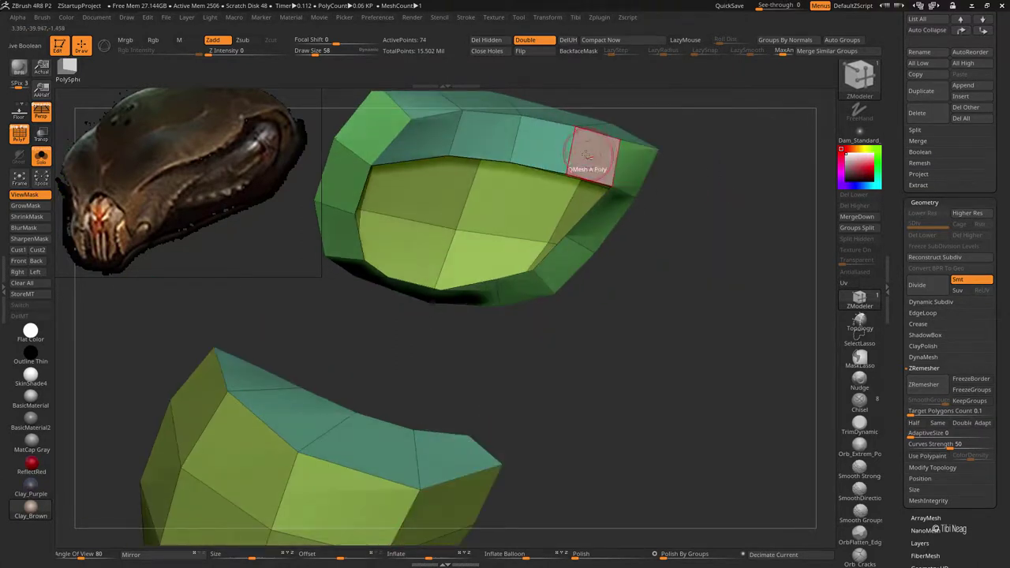
pyautogui.keyDown('ctrl'); pyautogui.keyDown('shift'); pyautogui.click(544, 162); pyautogui.keyUp('shift'); pyautogui.keyUp('ctrl')
pyautogui.keyDown('ctrl'); pyautogui.keyDown('shift'); pyautogui.click(558, 192); pyautogui.keyUp('shift'); pyautogui.keyUp('ctrl')
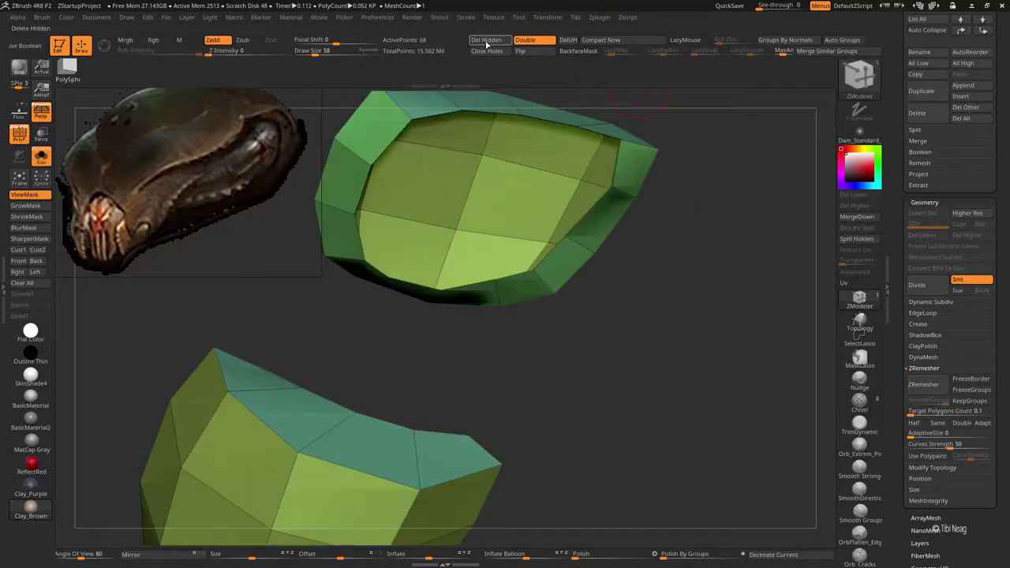
pyautogui.click(487, 41)
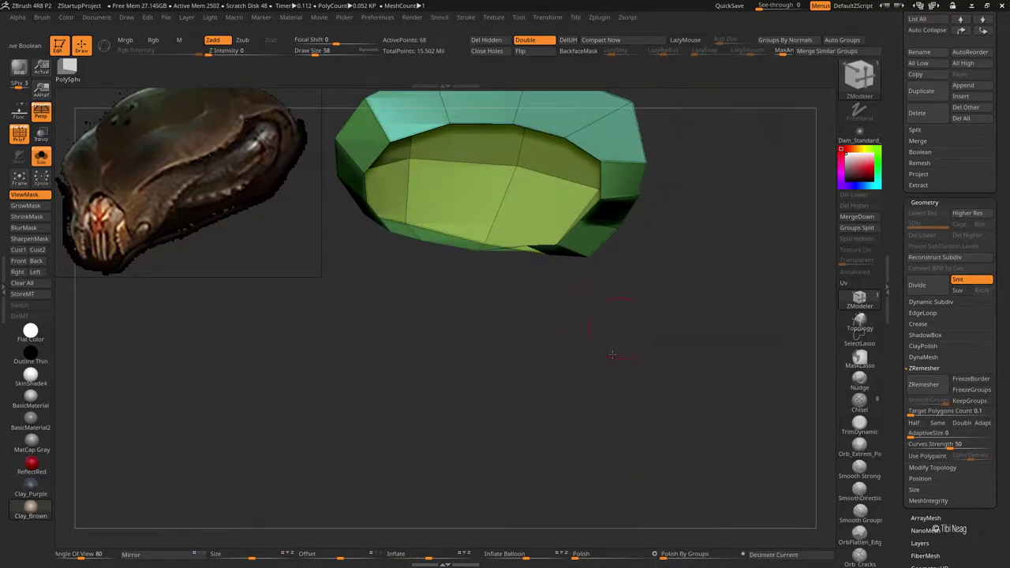
pyautogui.moveTo(613, 353); pyautogui.dragTo(662, 365)
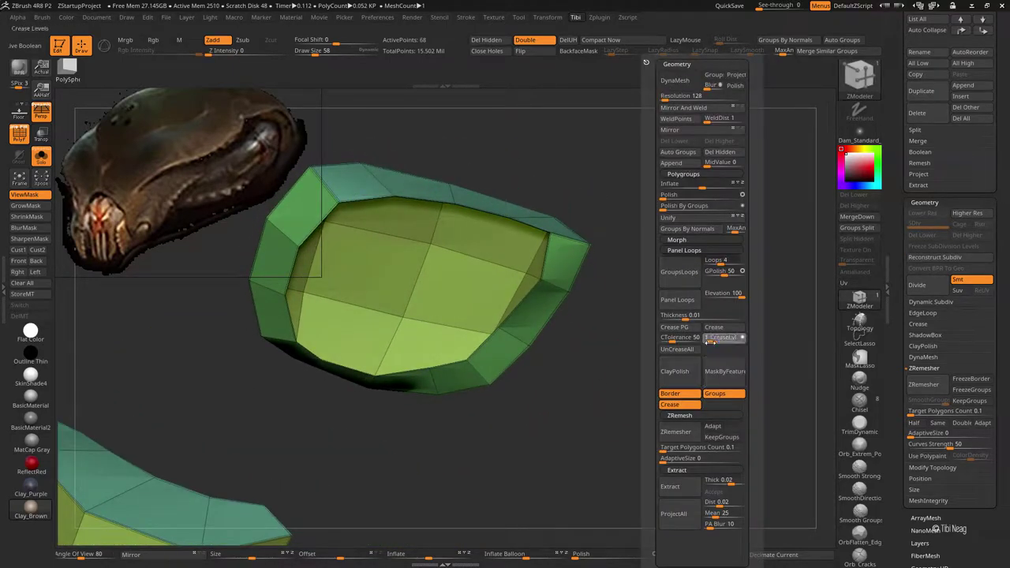
# Step: Polish the trimmed piece and divide it up to SDiv 5, checking its polygroups
pyautogui.click(684, 366)
pyautogui.hotkey('ctrl', 'd')
pyautogui.hotkey('ctrl', 'd')
pyautogui.hotkey('ctrl', 'd')
pyautogui.moveTo(670, 334); pyautogui.dragTo(694, 331)
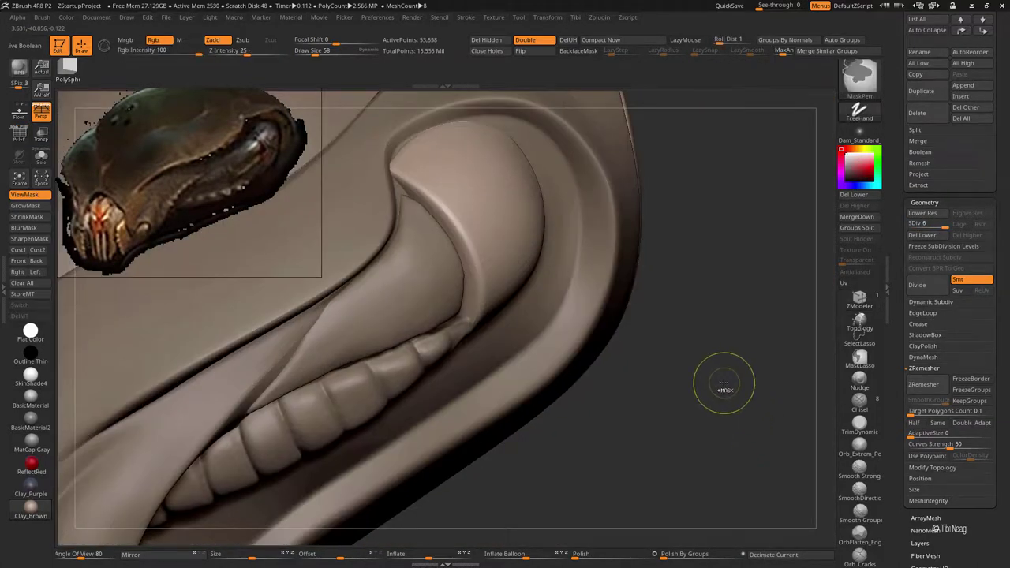
pyautogui.hotkey('shift', 'd')
pyautogui.hotkey('shift', 'd')
pyautogui.hotkey('shift', 'd')
pyautogui.hotkey('shift', 'd')
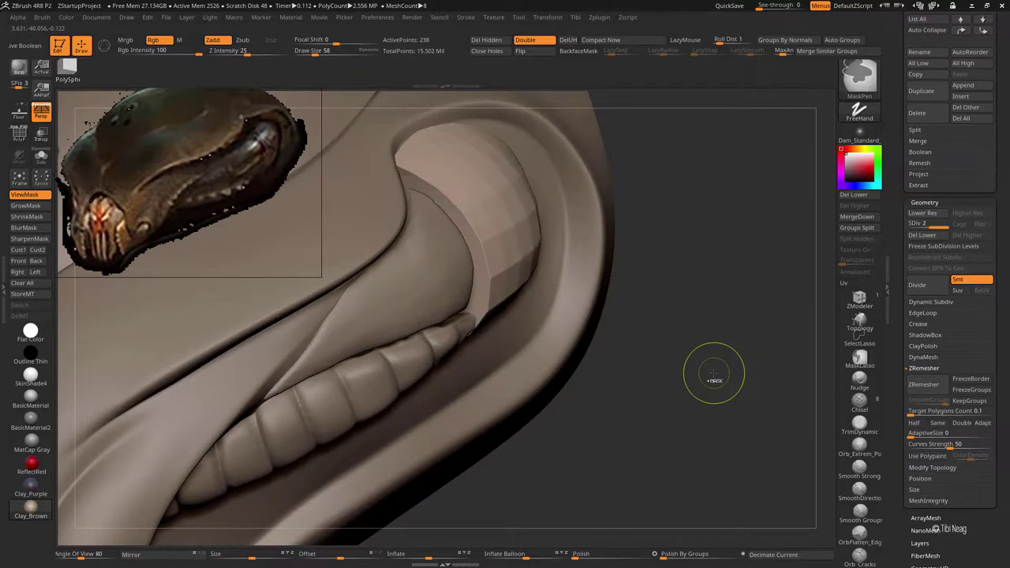
pyautogui.hotkey('shift', 'd')
pyautogui.hotkey('shift', 'f')
pyautogui.press('b')
pyautogui.press('z')
pyautogui.press('m')
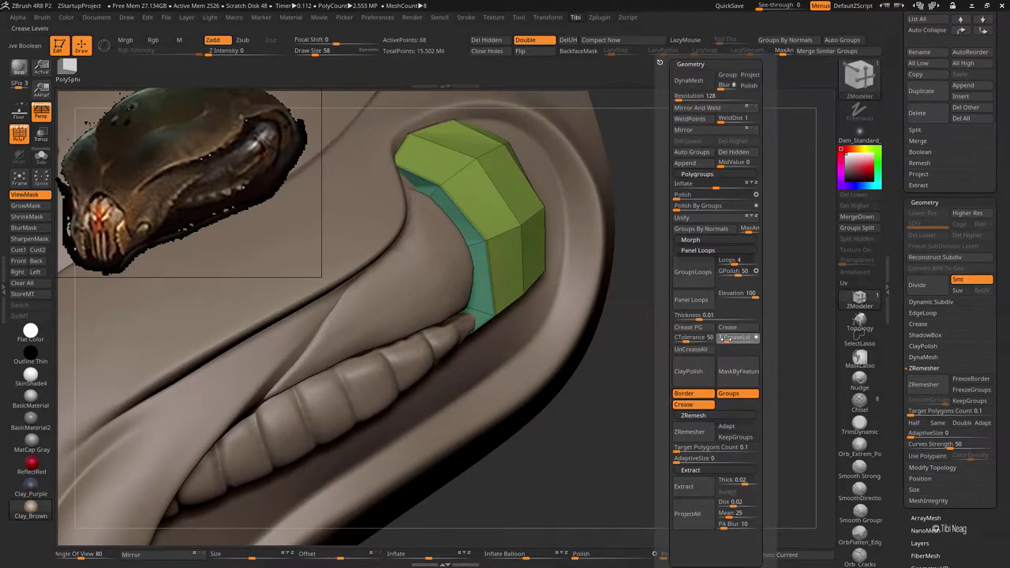
pyautogui.press('d')
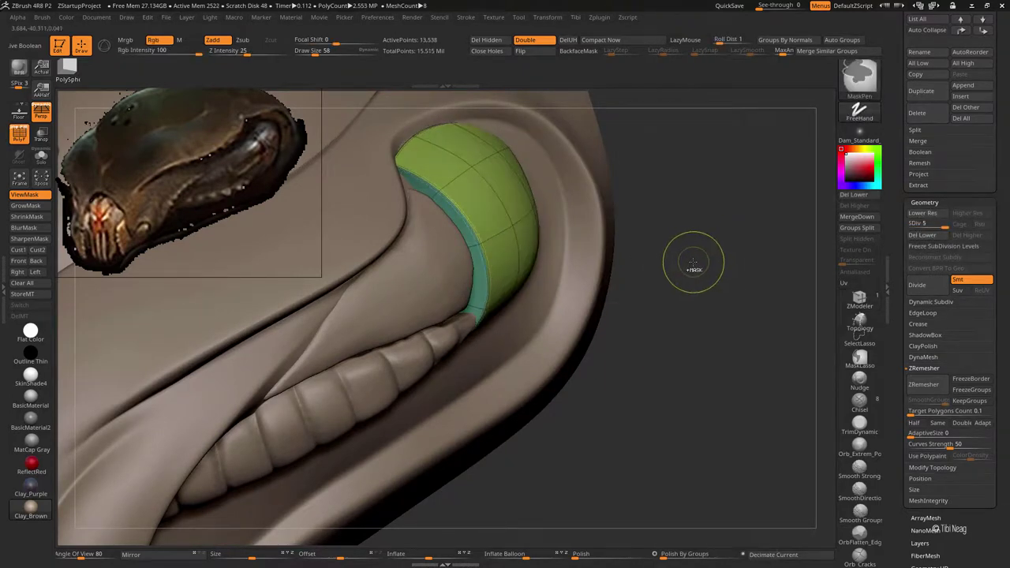
pyautogui.hotkey('shift', 'f')
pyautogui.press('d')
pyautogui.press('d')
pyautogui.press('d')
pyautogui.press('f')
pyautogui.moveTo(764, 257); pyautogui.dragTo(748, 310)
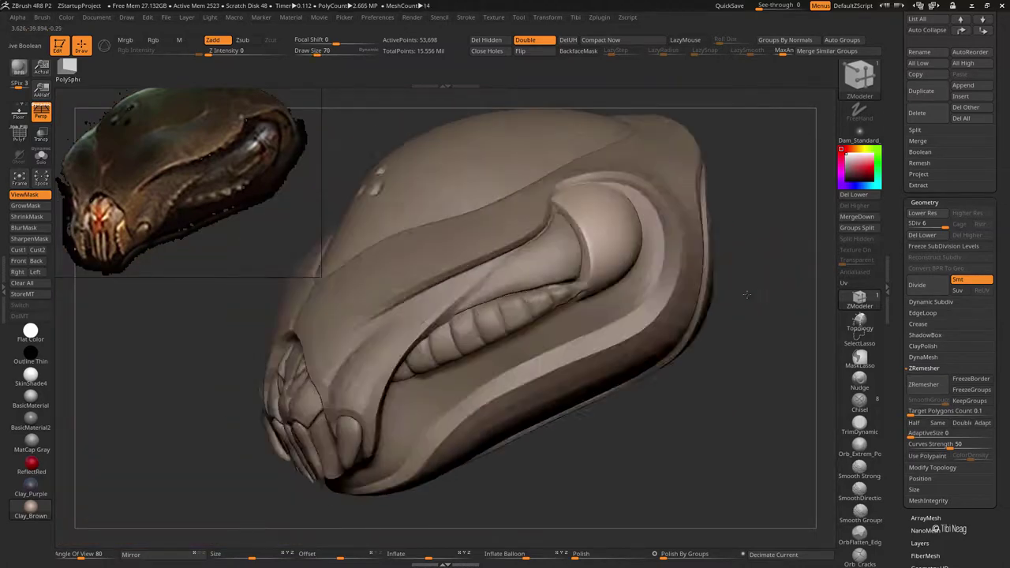
# Step: Fit the cap over the ridge end with Move Topological and Smooth at SDiv 4 and 3
pyautogui.hotkey('shift', 'd')
pyautogui.hotkey('shift', 'd')
pyautogui.press('b')
pyautogui.press('m')
pyautogui.press('t')
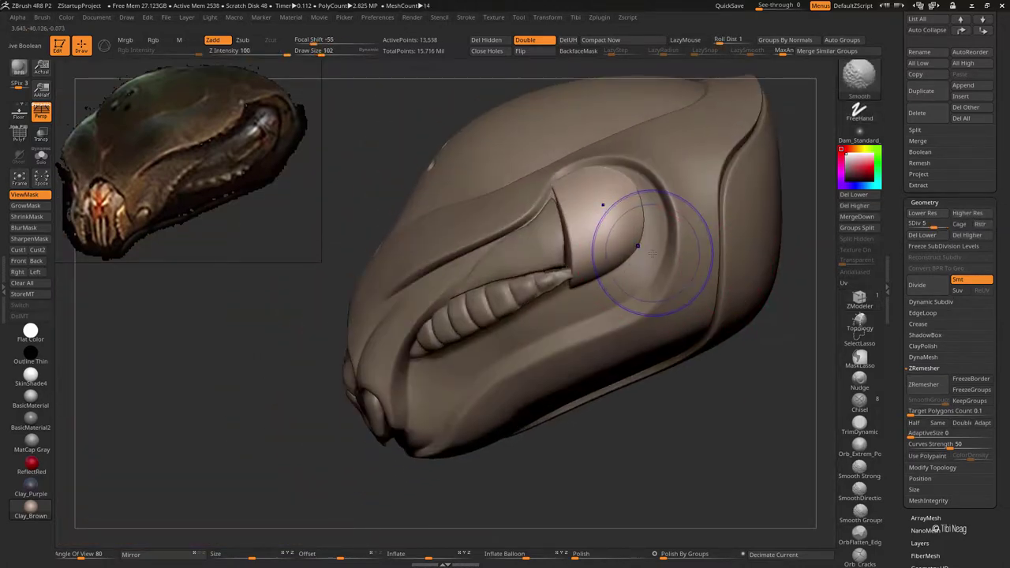
pyautogui.moveTo(631, 203)
pyautogui.mouseDown(button='right')
pyautogui.moveTo(620, 213)
pyautogui.moveTo(625, 270)
pyautogui.mouseUp(button='right')
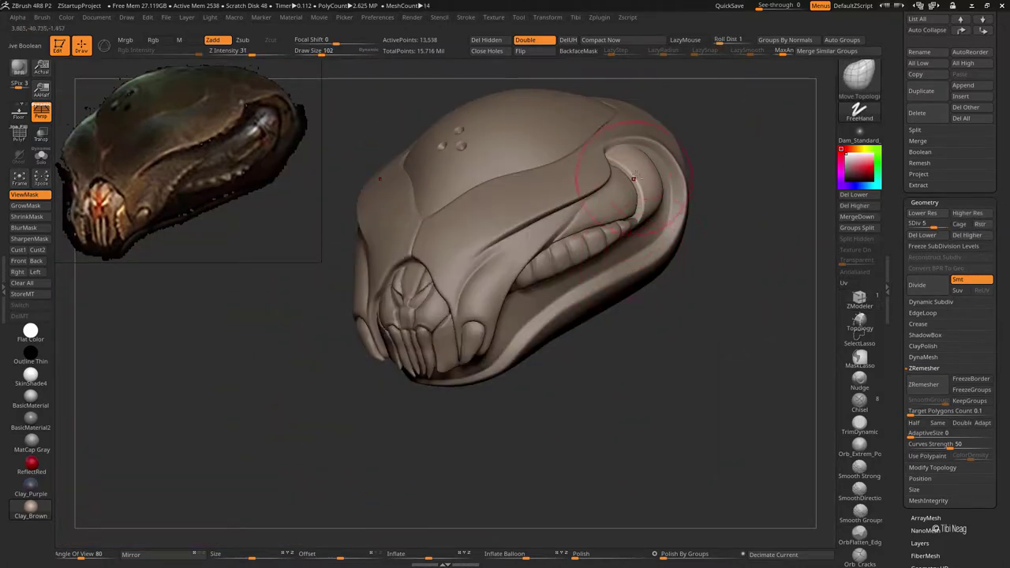
pyautogui.moveTo(633, 178)
pyautogui.mouseDown(button='right')
pyautogui.moveTo(696, 171)
pyautogui.moveTo(618, 215)
pyautogui.moveTo(643, 191)
pyautogui.mouseUp(button='right')
pyautogui.hotkey('shift', 'd')
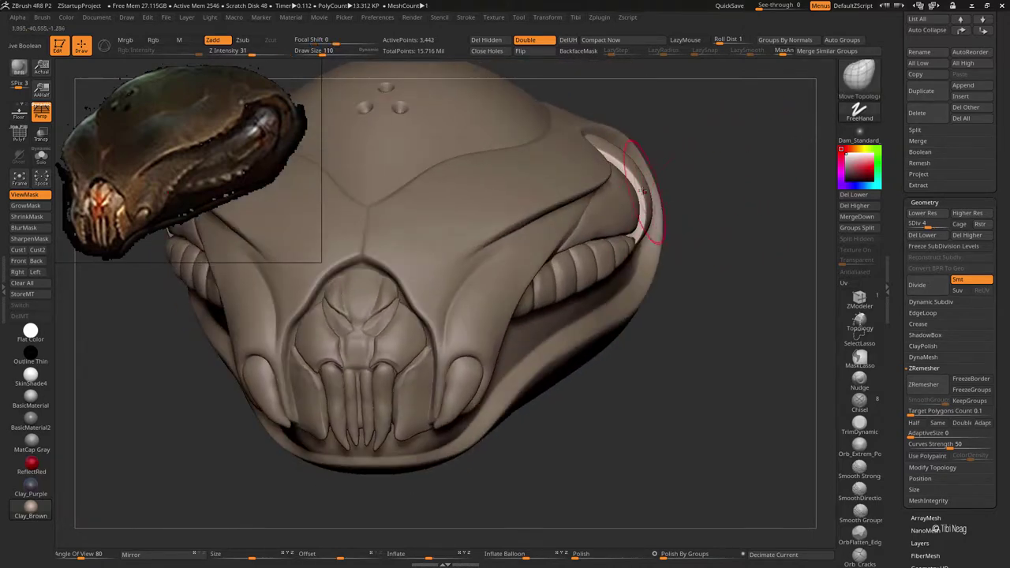
pyautogui.moveTo(744, 180)
pyautogui.keyDown('ctrl'); pyautogui.mouseDown(button='right')
pyautogui.moveTo(665, 169)
pyautogui.moveTo(677, 199)
pyautogui.mouseUp(button='right'); pyautogui.keyUp('ctrl')
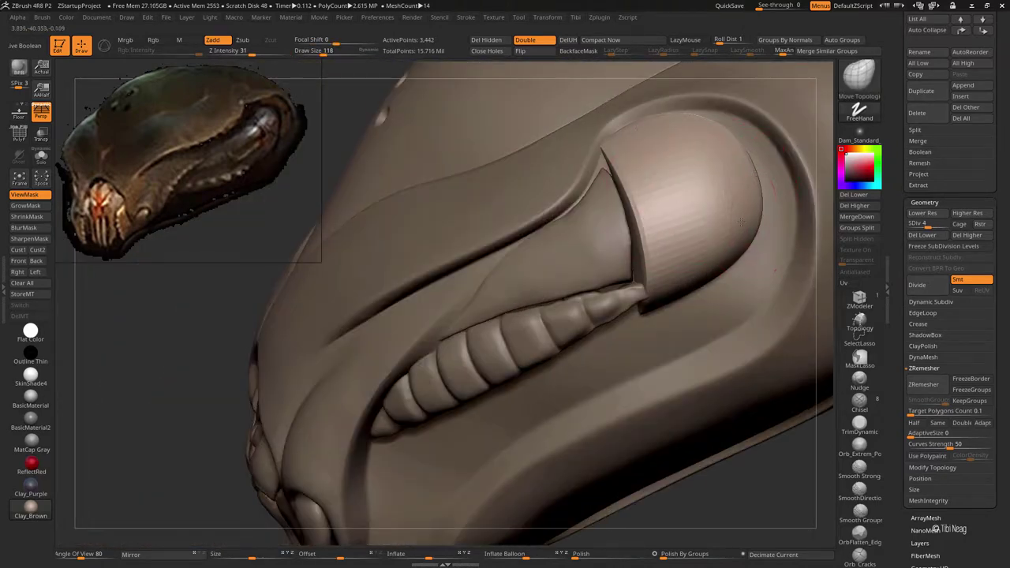
pyautogui.press('space')
pyautogui.moveTo(740, 223)
pyautogui.mouseDown(button='right')
pyautogui.moveTo(739, 207)
pyautogui.moveTo(759, 212)
pyautogui.moveTo(737, 186)
pyautogui.mouseUp(button='right')
pyautogui.hotkey('shift', 'd')
pyautogui.press('space')
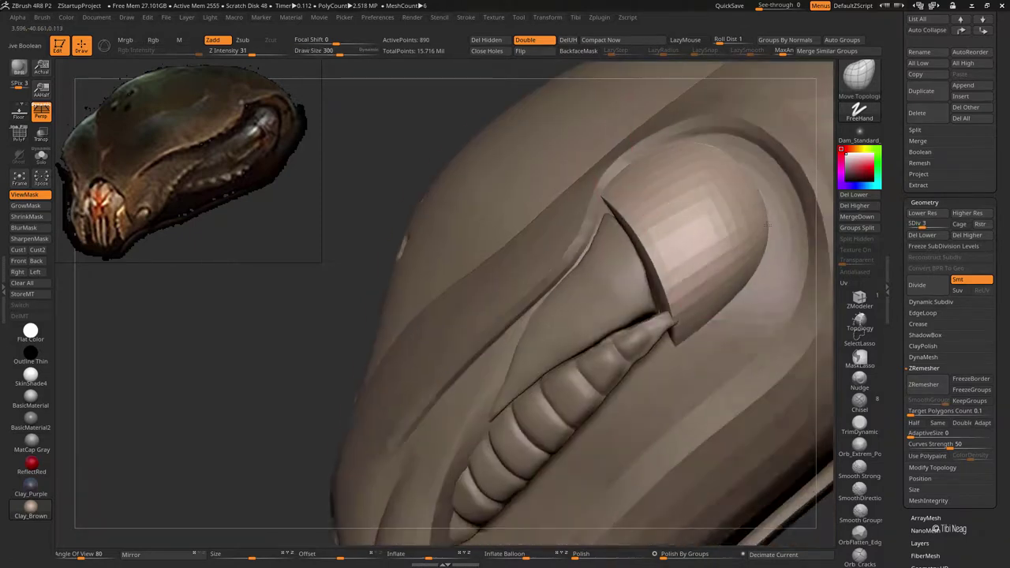
pyautogui.press('space')
pyautogui.moveTo(732, 181); pyautogui.dragTo(694, 177)
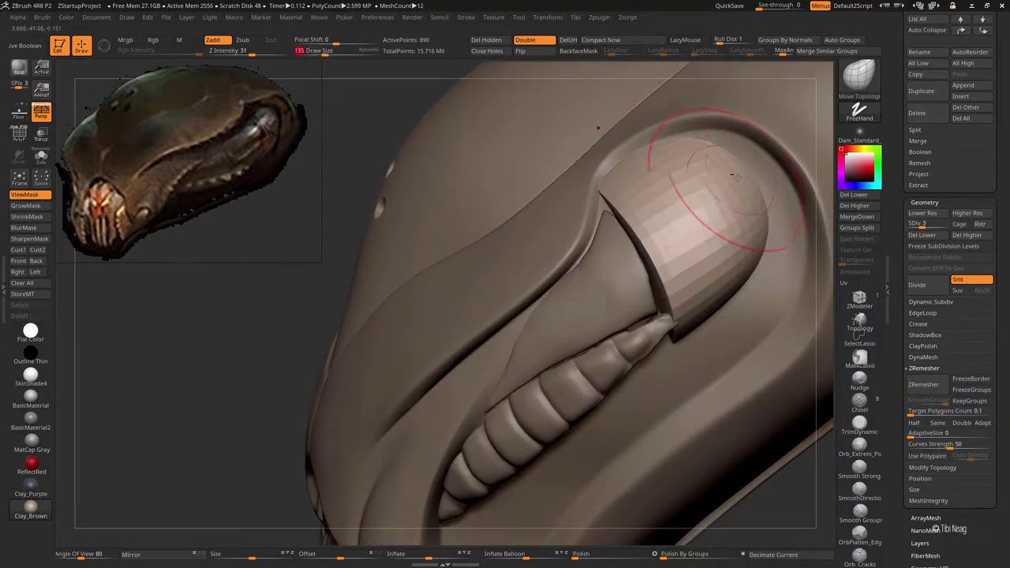
pyautogui.moveTo(670, 150)
pyautogui.mouseDown(button='right')
pyautogui.moveTo(612, 166)
pyautogui.moveTo(627, 241)
pyautogui.moveTo(663, 192)
pyautogui.moveTo(634, 167)
pyautogui.mouseUp(button='right')
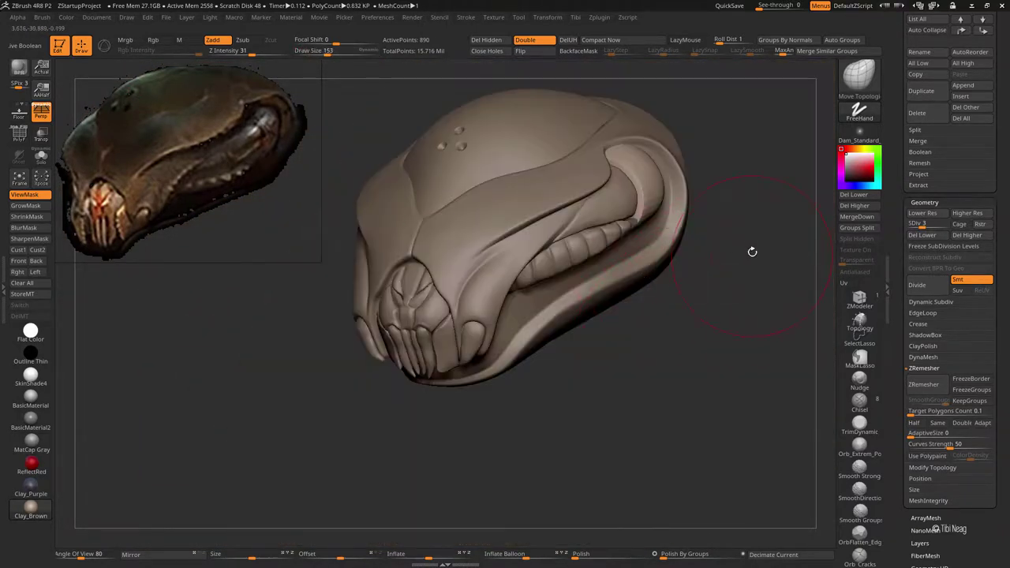
pyautogui.moveTo(750, 250)
pyautogui.mouseDown(button='right')
pyautogui.moveTo(779, 229)
pyautogui.moveTo(791, 234)
pyautogui.moveTo(671, 215)
pyautogui.moveTo(676, 252)
pyautogui.moveTo(698, 289)
pyautogui.moveTo(586, 260)
pyautogui.moveTo(541, 282)
pyautogui.moveTo(497, 269)
pyautogui.moveTo(563, 266)
pyautogui.moveTo(654, 198)
pyautogui.moveTo(610, 203)
pyautogui.moveTo(633, 154)
pyautogui.mouseUp(button='right')
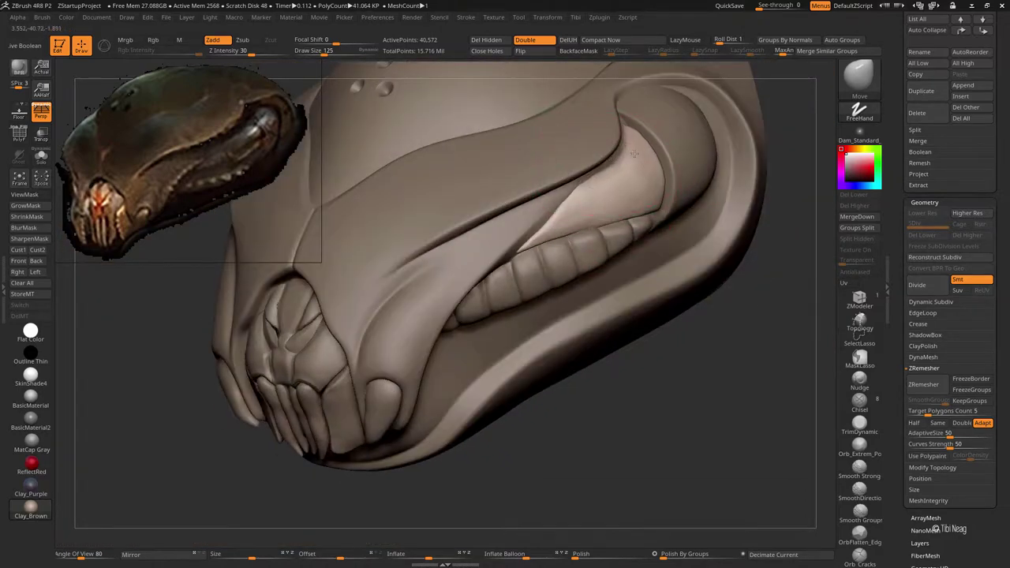
# Step: Solo the ribbed ridge piece to inspect it, then check its seat inside the jaw
pyautogui.moveTo(569, 202); pyautogui.dragTo(651, 117, button='right')
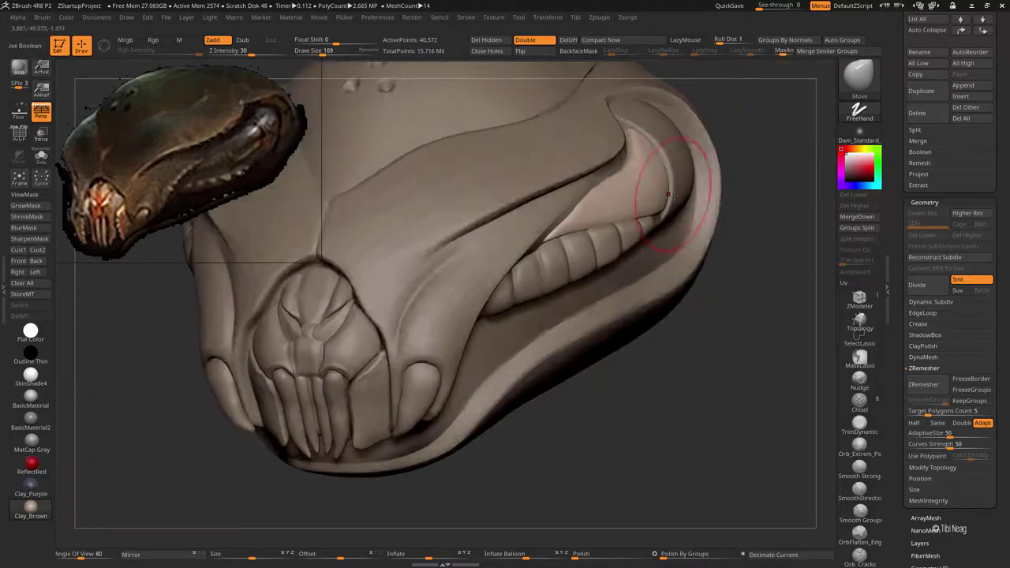
pyautogui.moveTo(663, 211); pyautogui.dragTo(665, 185, button='right')
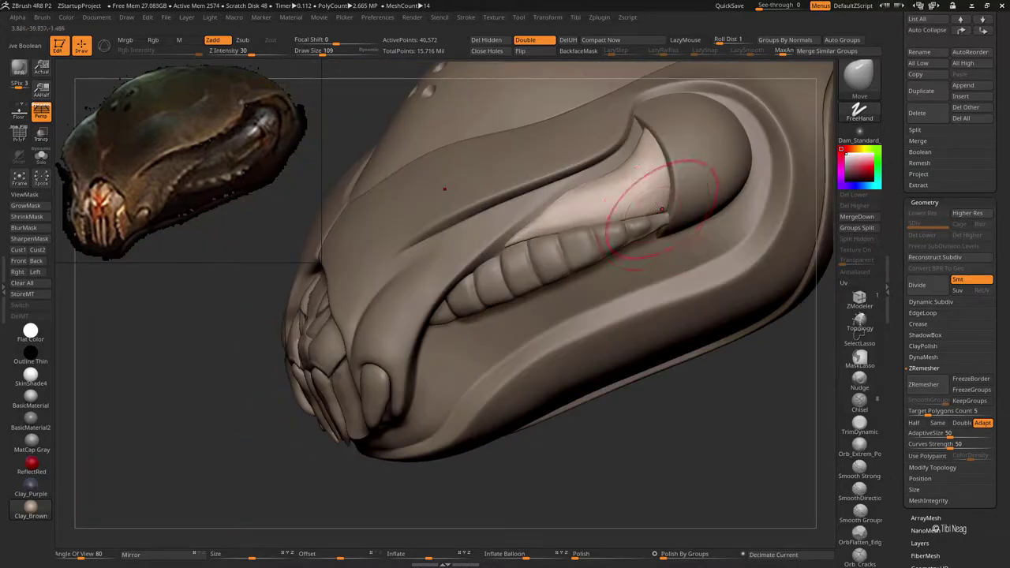
pyautogui.press('space')
pyautogui.moveTo(660, 226)
pyautogui.mouseDown(button='right')
pyautogui.moveTo(642, 226)
pyautogui.moveTo(710, 182)
pyautogui.mouseUp(button='right')
pyautogui.hotkey('shift', 'ctrl', 's')
pyautogui.moveTo(710, 237); pyautogui.dragTo(694, 278, button='right')
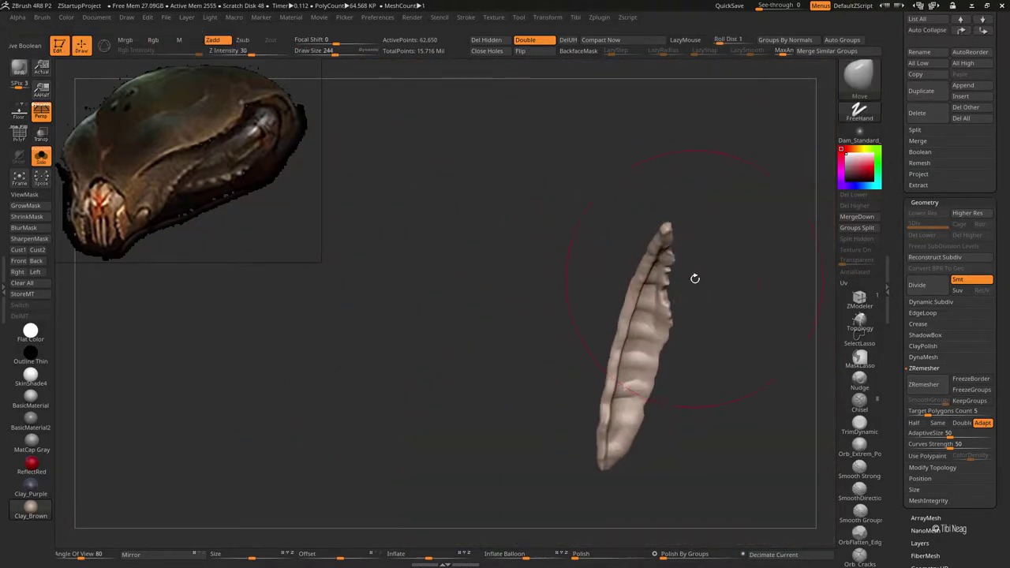
pyautogui.moveTo(644, 310); pyautogui.dragTo(511, 184, button='right')
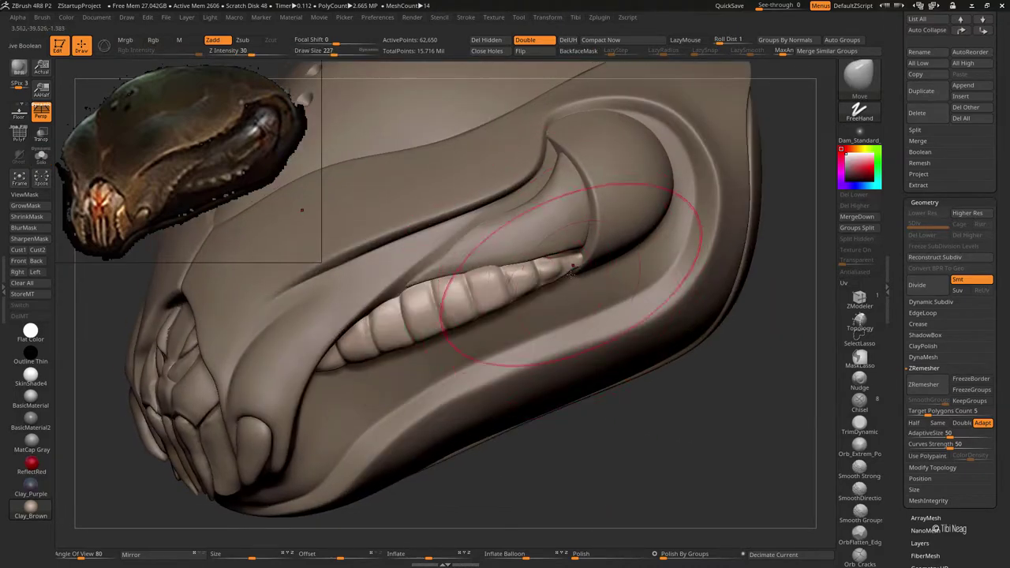
pyautogui.moveTo(571, 272)
pyautogui.mouseDown(button='right')
pyautogui.moveTo(584, 254)
pyautogui.moveTo(473, 237)
pyautogui.moveTo(435, 279)
pyautogui.moveTo(722, 154)
pyautogui.mouseUp(button='right')
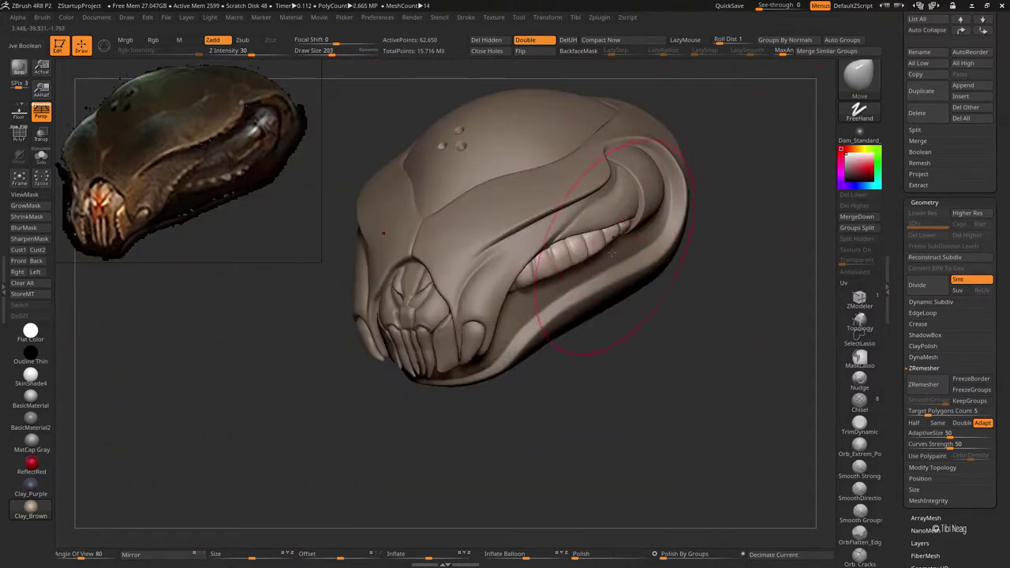
pyautogui.moveTo(612, 253)
pyautogui.keyDown('ctrl'); pyautogui.mouseDown(button='right')
pyautogui.moveTo(520, 292)
pyautogui.moveTo(571, 341)
pyautogui.mouseUp(button='right'); pyautogui.keyUp('ctrl')
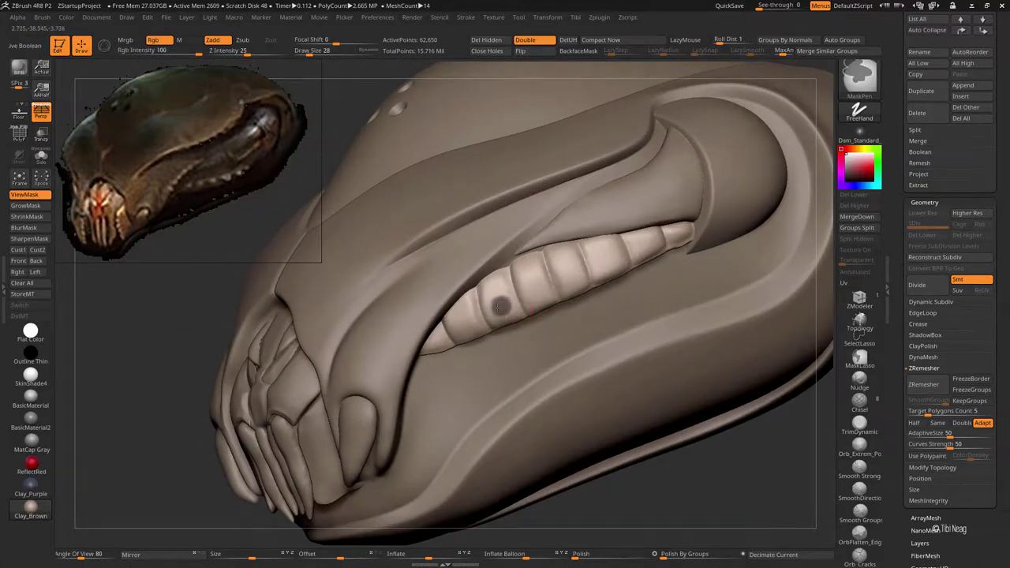
# Step: Mask a dot on each rib segment, invert the mask, and Transpose the dots into studs
pyautogui.press('ctrl')
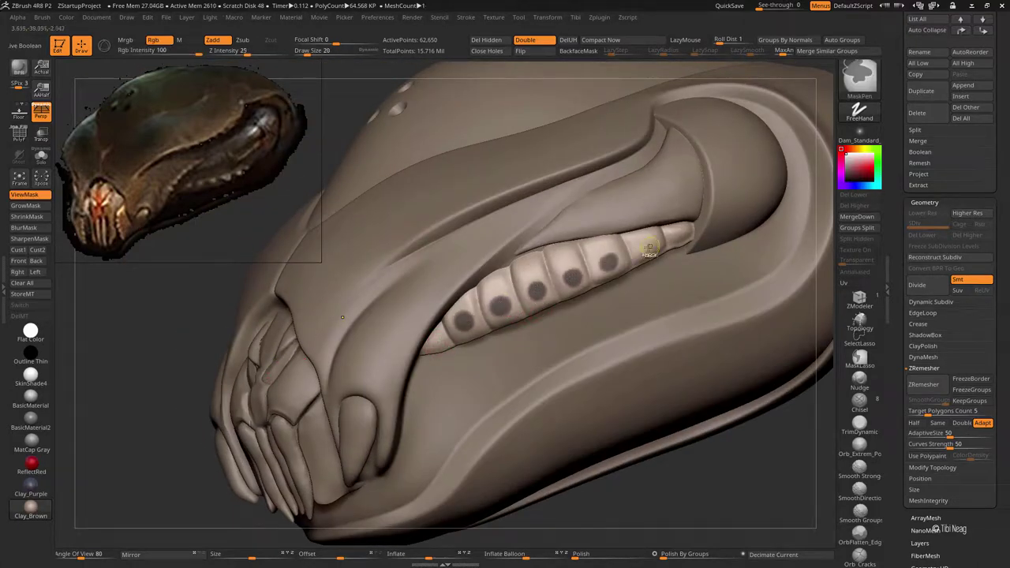
pyautogui.press('ctrl')
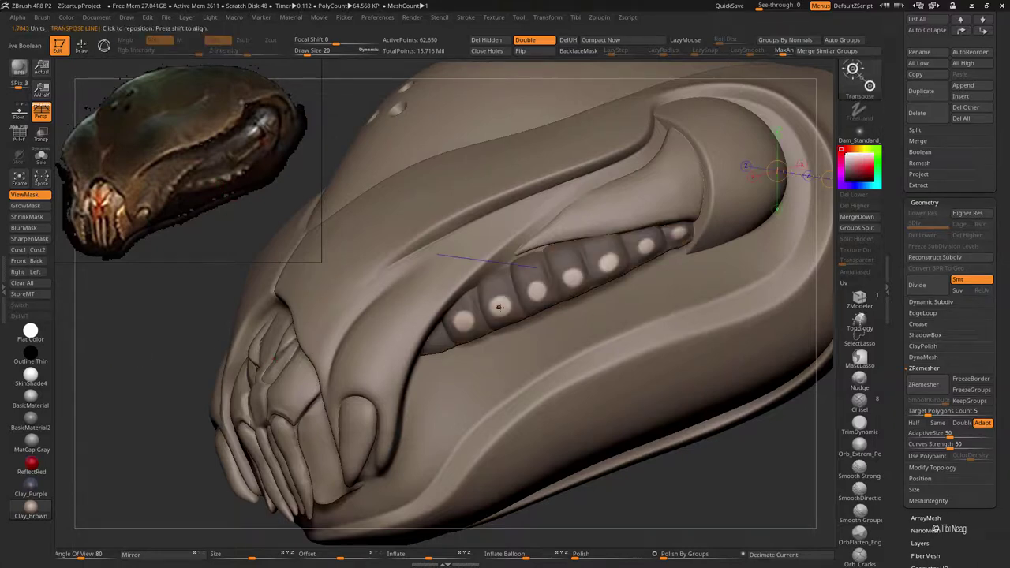
pyautogui.keyDown('ctrl'); pyautogui.click(144, 344); pyautogui.keyUp('ctrl')
pyautogui.press('w')
pyautogui.moveTo(545, 402)
pyautogui.mouseDown()
pyautogui.moveTo(600, 426)
pyautogui.moveTo(553, 340)
pyautogui.moveTo(466, 300)
pyautogui.mouseUp()
pyautogui.hotkey('ctrl', 'h')
pyautogui.press('q')
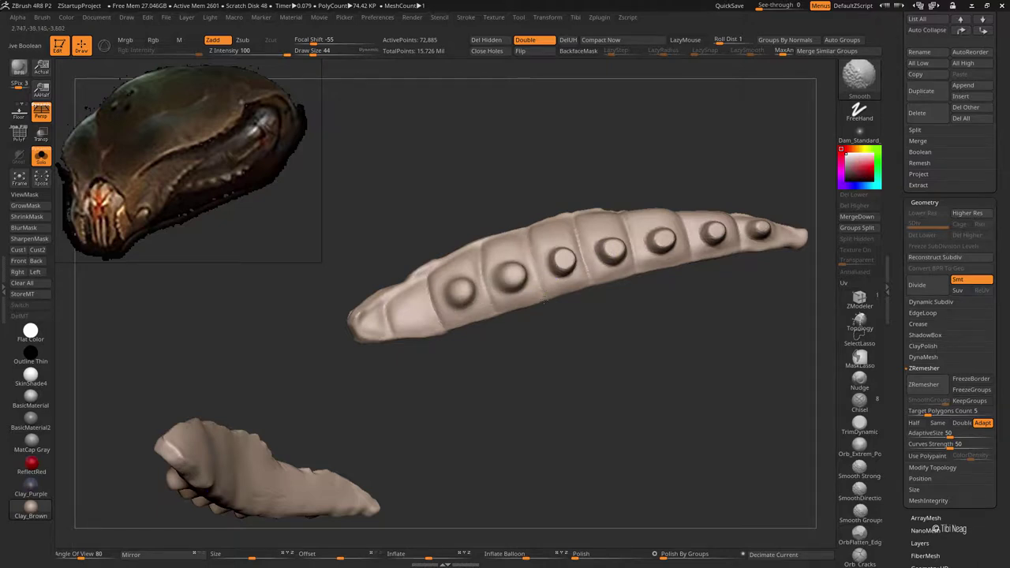
# Step: Orbit around the studded piece to inspect its studs from several sides
pyautogui.moveTo(543, 301); pyautogui.dragTo(571, 253)
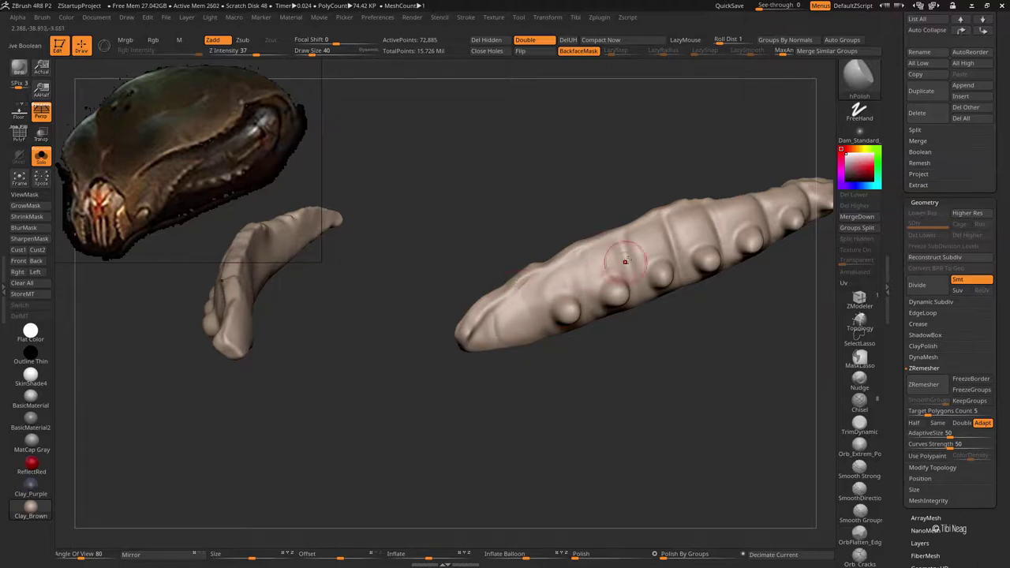
pyautogui.keyDown('shift'); pyautogui.moveTo(621, 256); pyautogui.dragTo(605, 280); pyautogui.keyUp('shift')
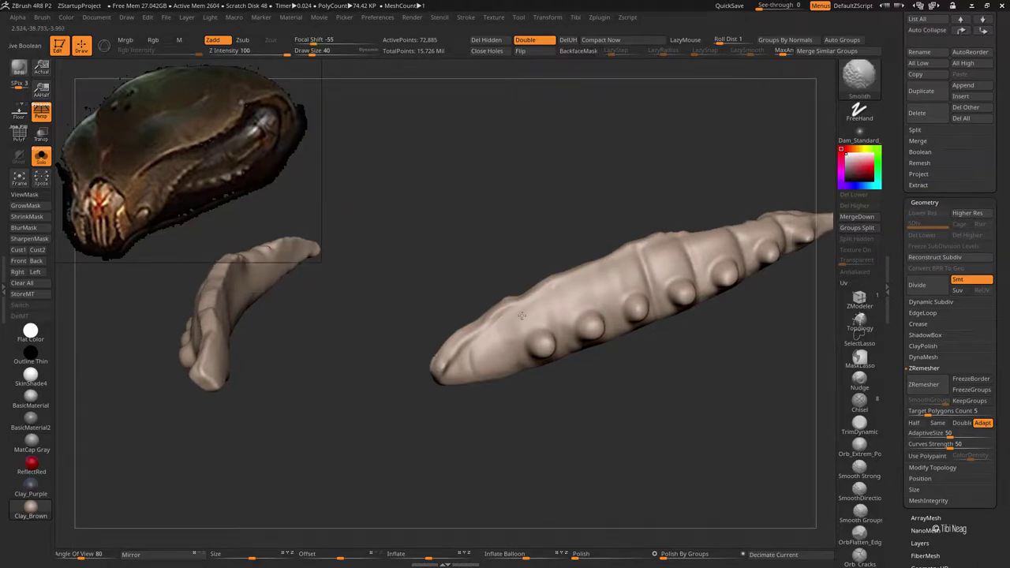
pyautogui.moveTo(497, 332); pyautogui.dragTo(489, 363, button='right')
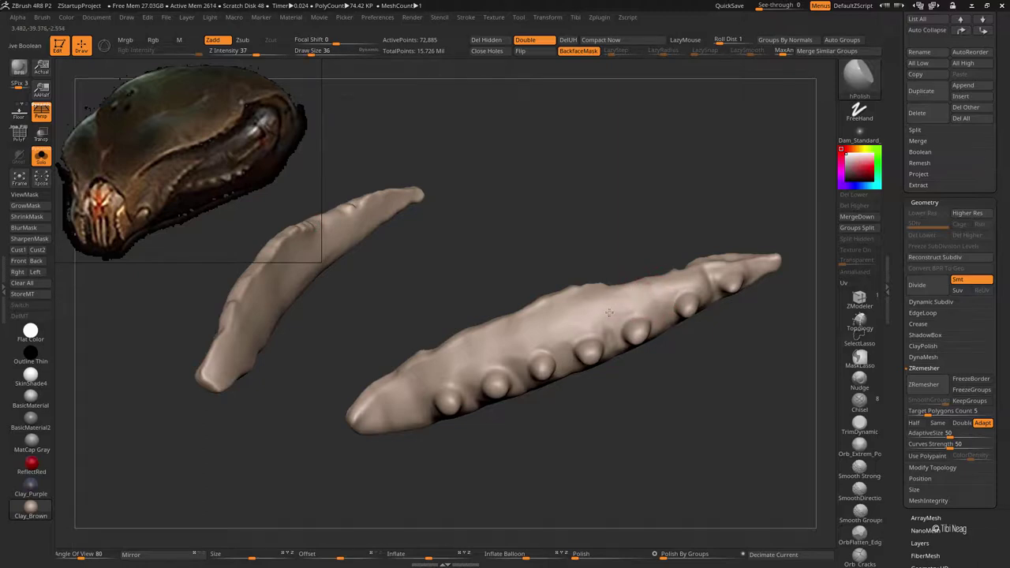
pyautogui.moveTo(688, 271); pyautogui.dragTo(592, 262)
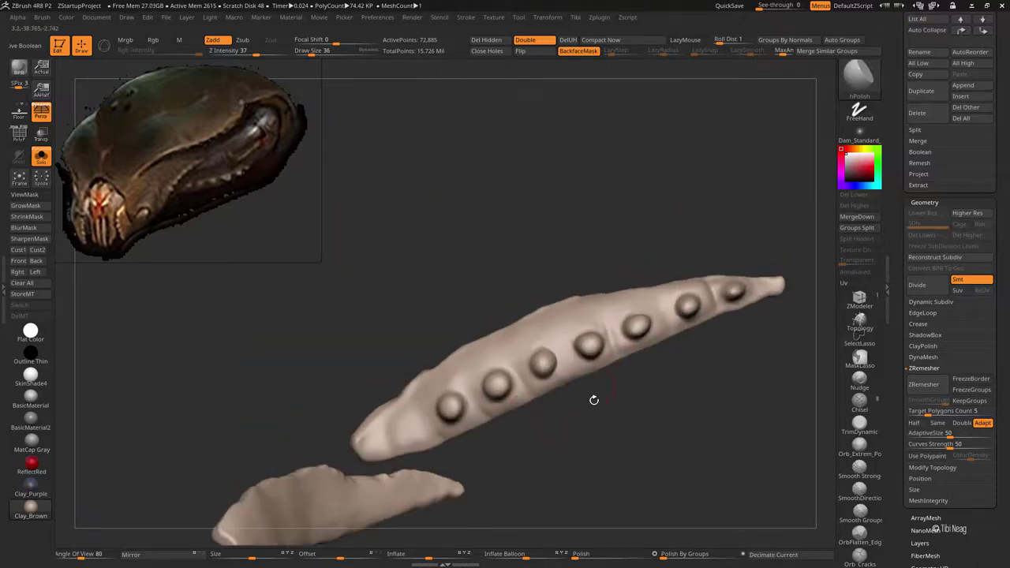
# Step: Polish the studded surface smooth, then turn Solo off to show the full head
pyautogui.moveTo(584, 559); pyautogui.dragTo(631, 558)
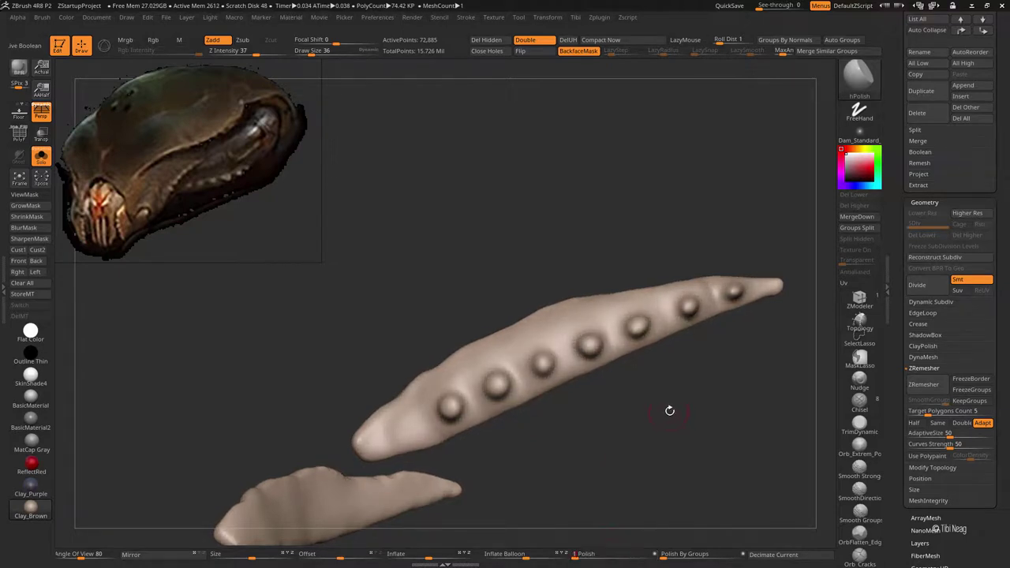
pyautogui.moveTo(669, 410); pyautogui.dragTo(715, 381)
pyautogui.hotkey('shift', 'alt', 's')
pyautogui.moveTo(720, 323)
pyautogui.mouseDown()
pyautogui.moveTo(725, 366)
pyautogui.moveTo(713, 381)
pyautogui.mouseUp()
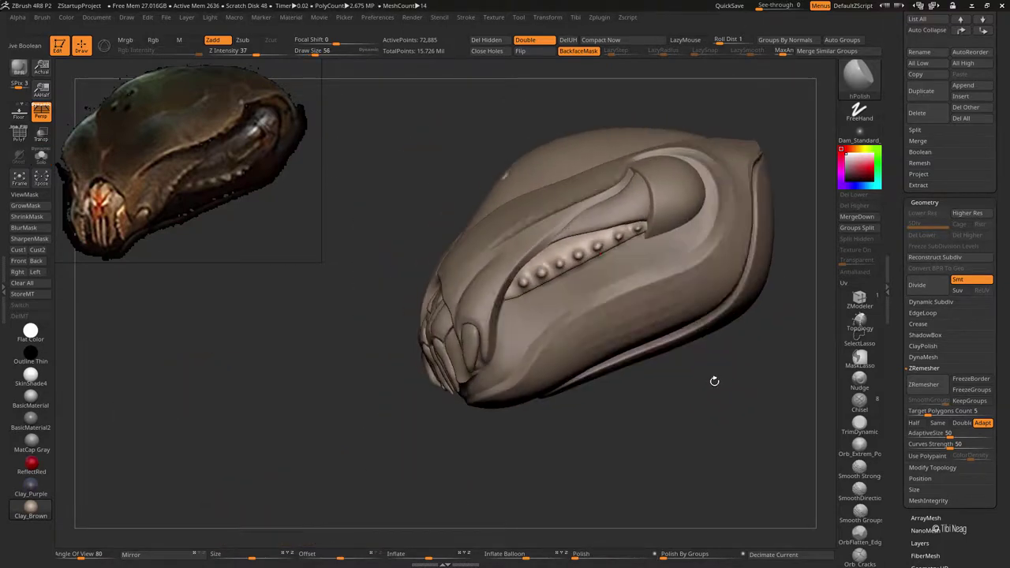
# Step: Reshape the stud row with a large Move brush
pyautogui.press('b')
pyautogui.press('m')
pyautogui.press('v')
pyautogui.scroll(3, 645, 269)
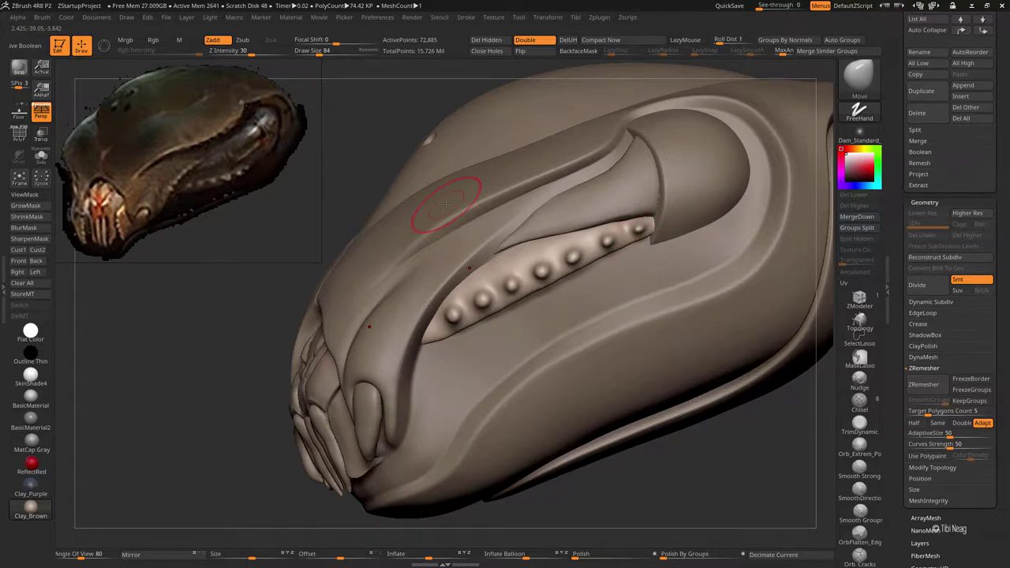
pyautogui.moveTo(575, 316)
pyautogui.mouseDown(button='right')
pyautogui.moveTo(604, 292)
pyautogui.moveTo(611, 248)
pyautogui.moveTo(613, 276)
pyautogui.moveTo(579, 336)
pyautogui.mouseUp(button='right')
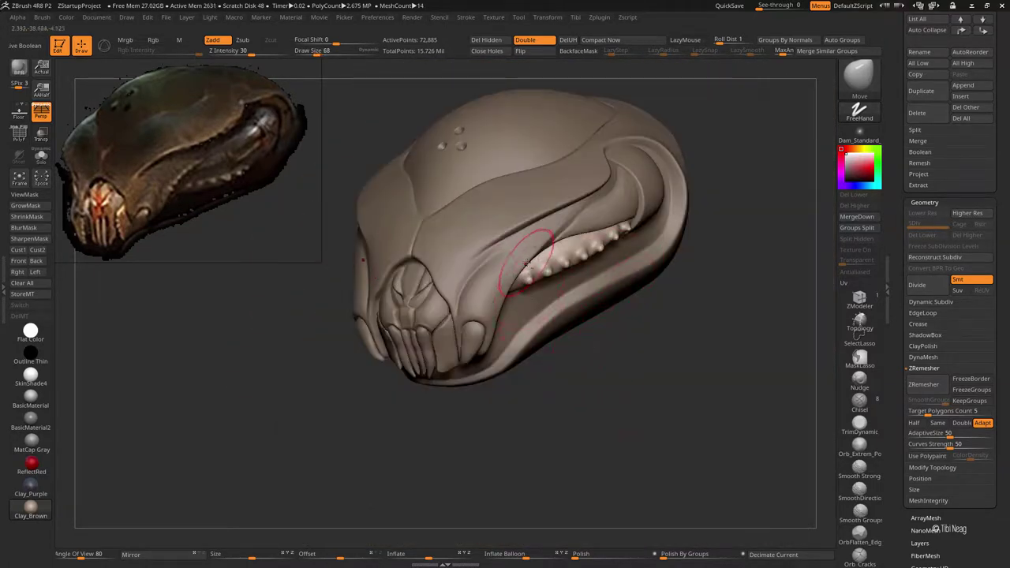
pyautogui.scroll(2, 526, 267)
# Step: Carve inward creases along the stud row with DamStandard in Zsub mode
pyautogui.press('b')
pyautogui.press('d')
pyautogui.press('s')
pyautogui.scroll(1, 505, 280)
pyautogui.scroll(3, 489, 292)
pyautogui.scroll(2, 473, 303)
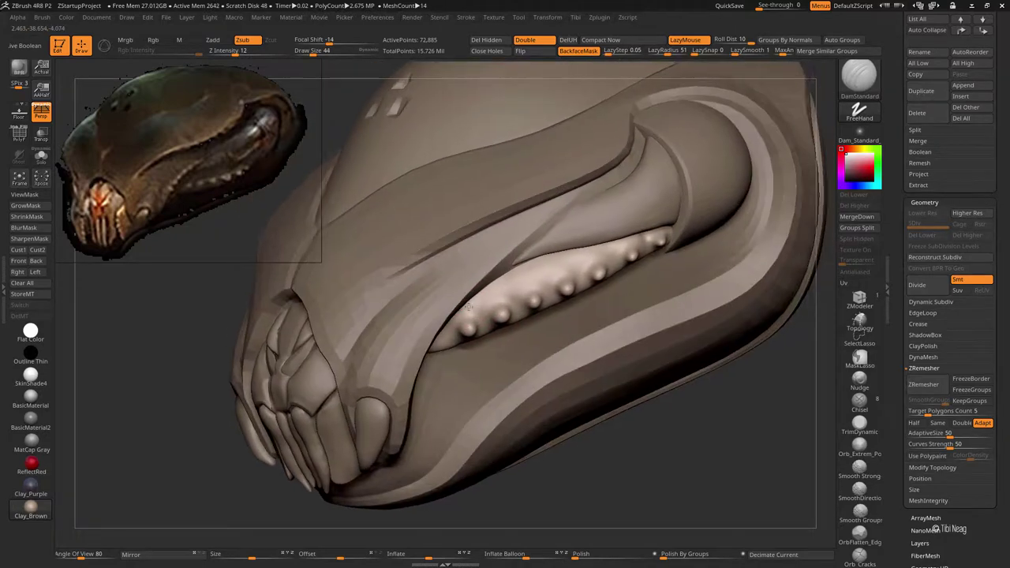
pyautogui.moveTo(468, 307)
pyautogui.mouseDown(button='right')
pyautogui.moveTo(496, 289)
pyautogui.moveTo(431, 302)
pyautogui.moveTo(553, 378)
pyautogui.mouseUp(button='right')
# Step: Toggle Solo to check the strip, then return to a slightly larger Move brush
pyautogui.hotkey('ctrl', 'shift', 's')
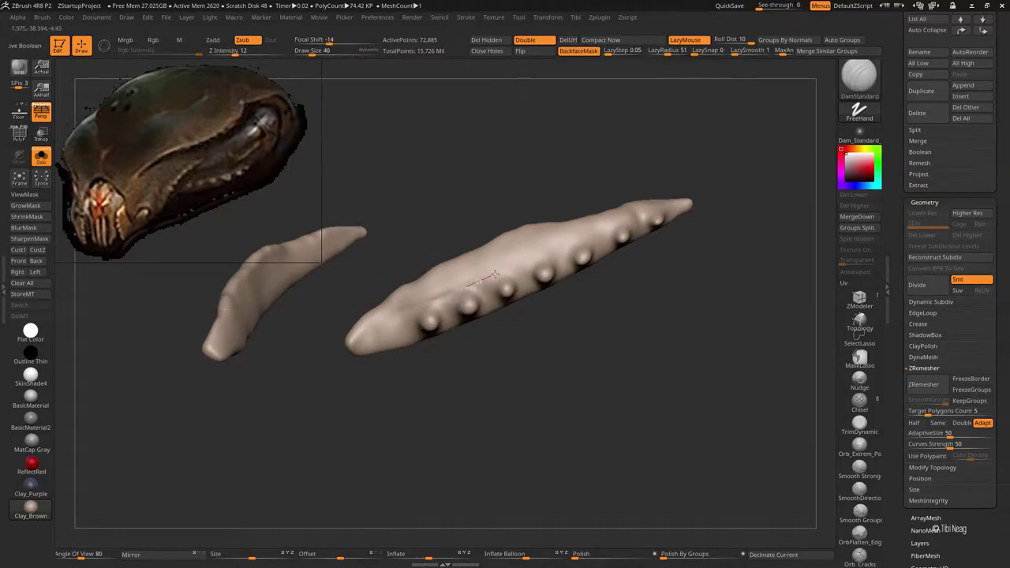
pyautogui.hotkey('ctrl', 'shift', 's')
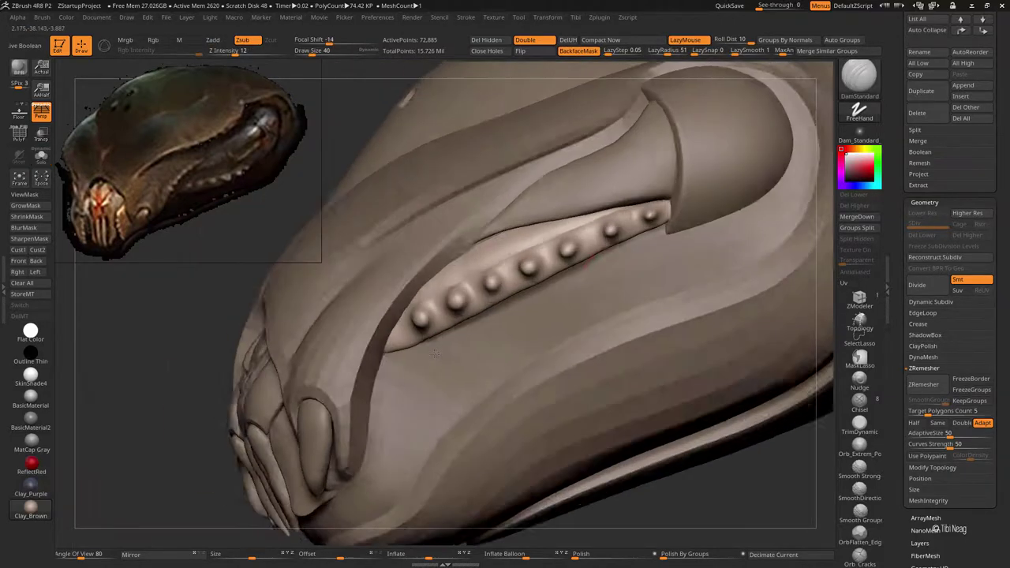
pyautogui.moveTo(643, 207); pyautogui.dragTo(584, 249, button='right')
pyautogui.press('b')
pyautogui.press('m')
pyautogui.press('v')
pyautogui.press(']')
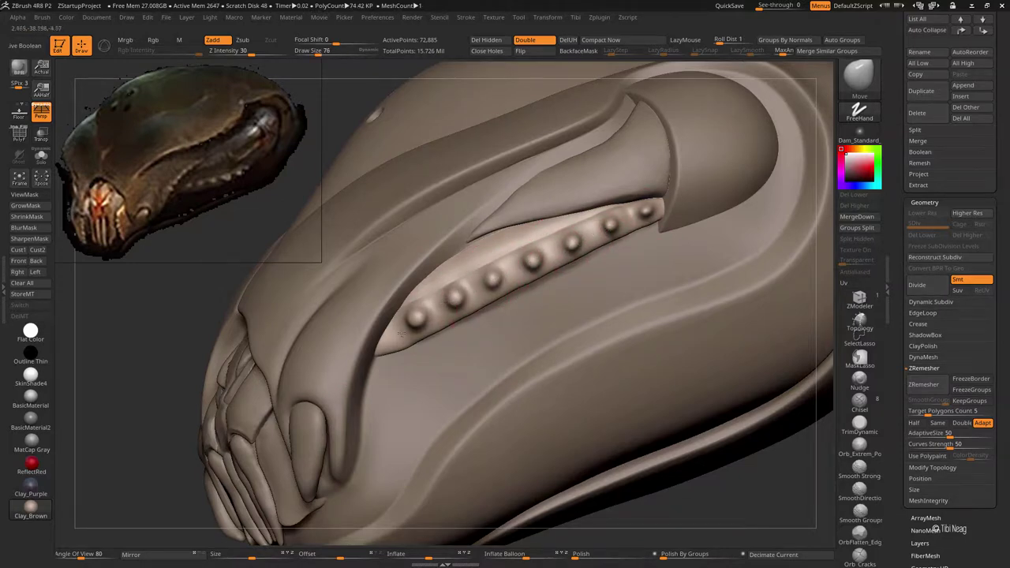
# Step: Pull the studs along the ridge with Move, then frame the head
pyautogui.moveTo(513, 361); pyautogui.dragTo(500, 305, button='right')
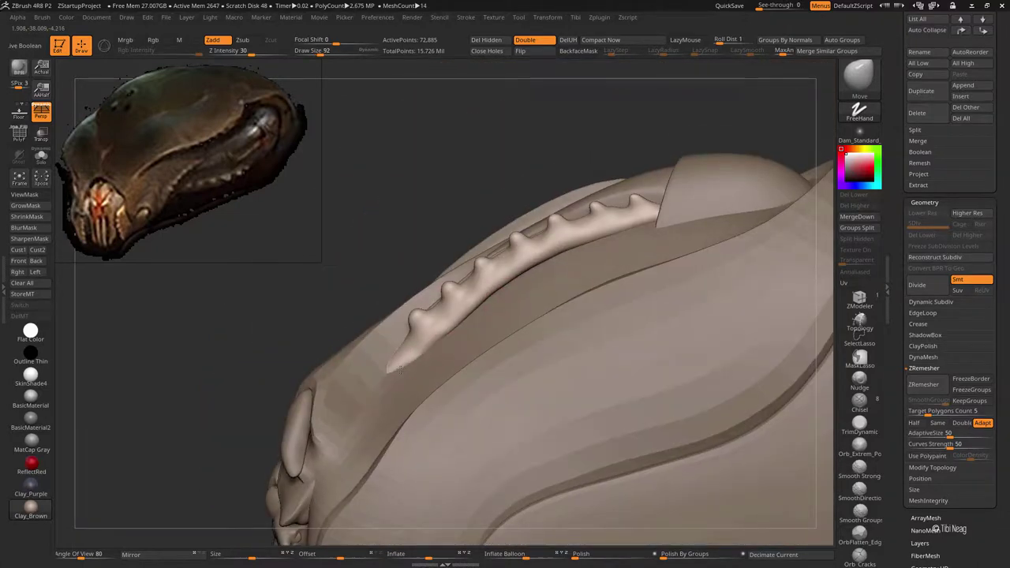
pyautogui.moveTo(447, 333); pyautogui.dragTo(484, 294, button='right')
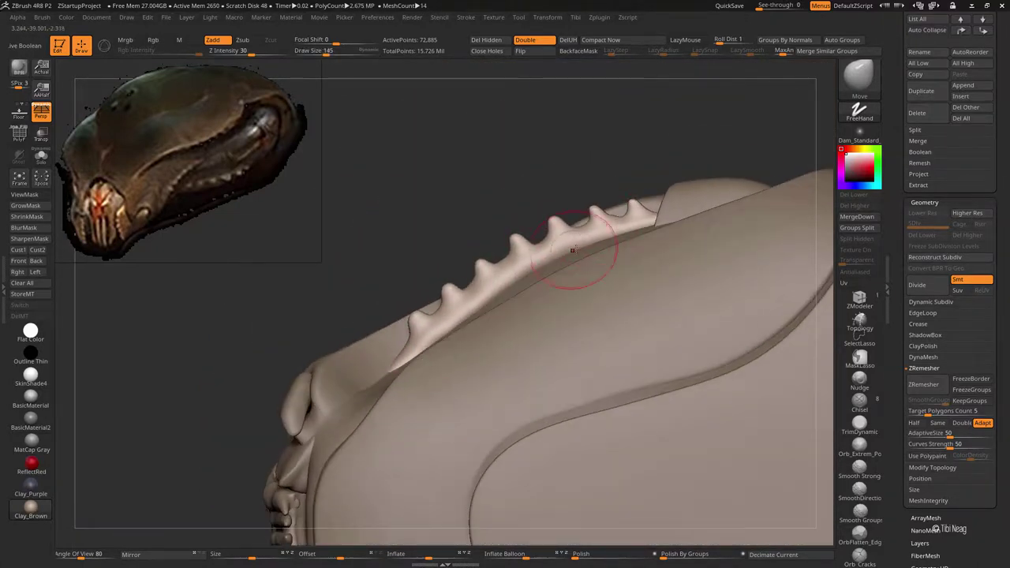
pyautogui.moveTo(500, 292); pyautogui.dragTo(453, 291, button='right')
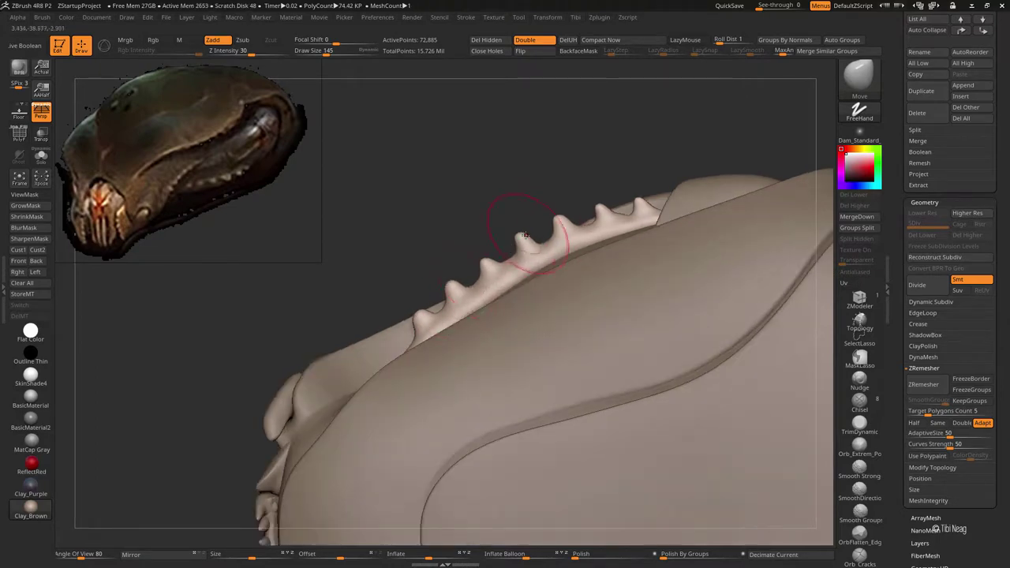
pyautogui.press('f')
# Step: Solo and Shift-smooth the studded strip, unsolo, and select the inner mouth subtool
pyautogui.hotkey('ctrl', 'shift', 's')
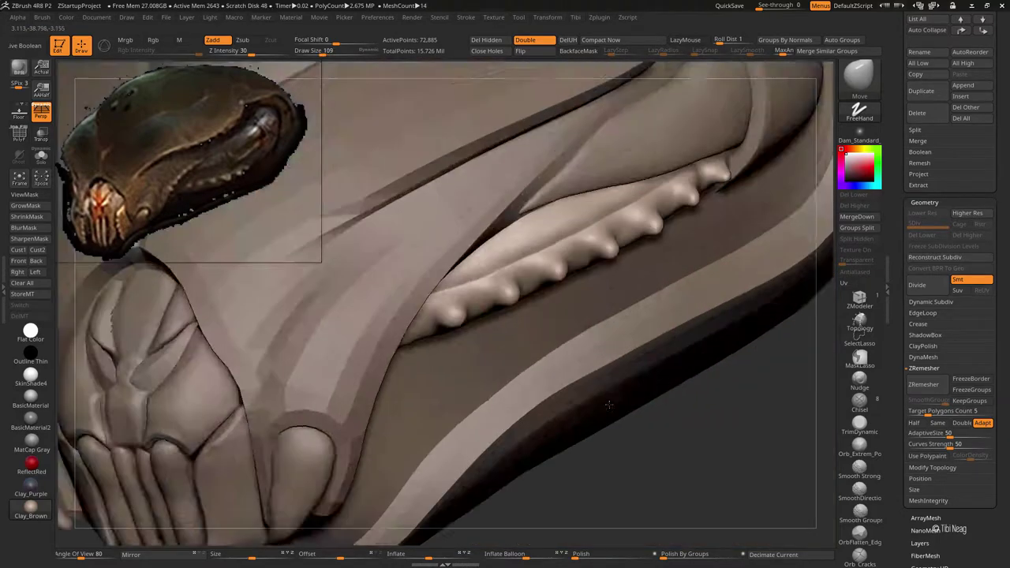
pyautogui.press('space')
pyautogui.press('shift')
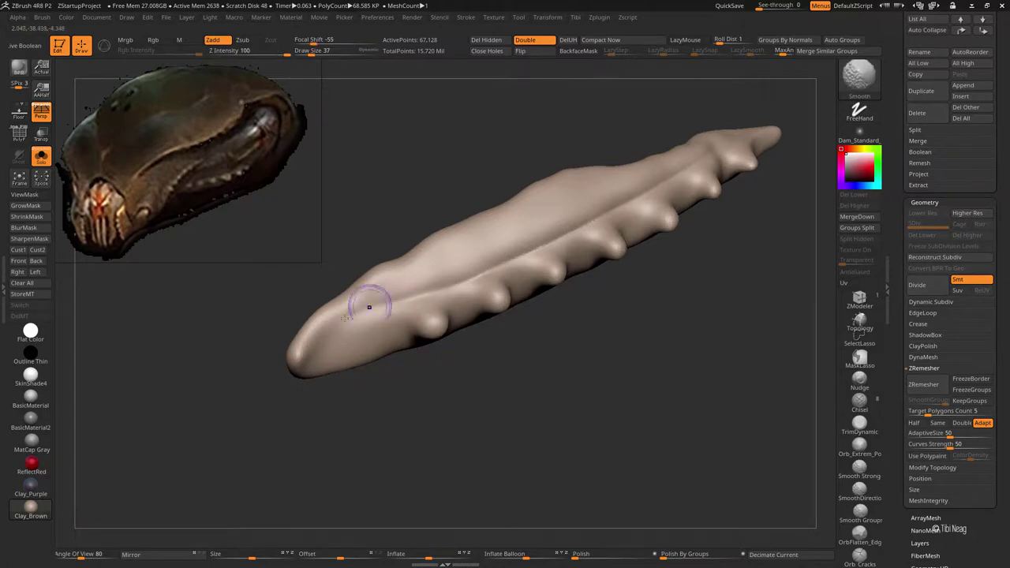
pyautogui.hotkey('ctrl', 'shift', 's')
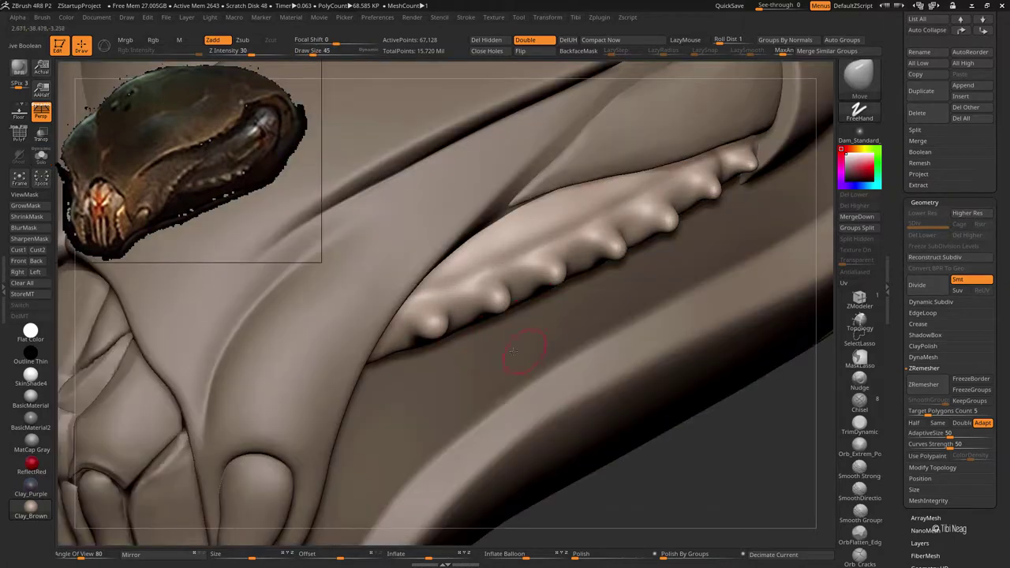
pyautogui.scroll(3, 487, 336)
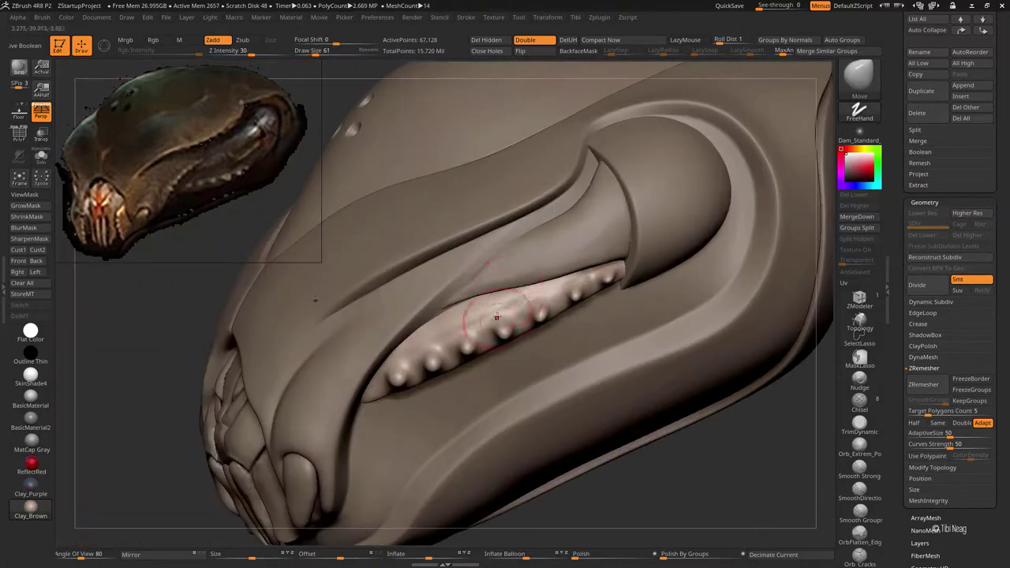
pyautogui.keyDown('alt'); pyautogui.click(499, 282); pyautogui.keyUp('alt')
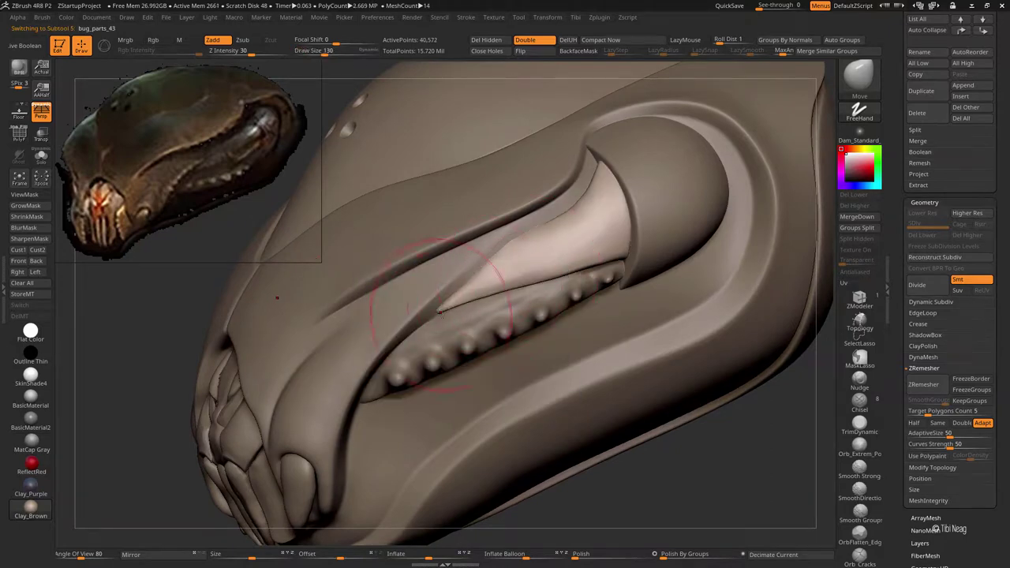
# Step: Smooth the inner mouth piece while turning toward a side view of the groove
pyautogui.moveTo(441, 312)
pyautogui.mouseDown(button='right')
pyautogui.moveTo(432, 268)
pyautogui.moveTo(484, 226)
pyautogui.moveTo(474, 282)
pyautogui.moveTo(392, 329)
pyautogui.moveTo(619, 288)
pyautogui.moveTo(584, 295)
pyautogui.moveTo(621, 286)
pyautogui.moveTo(597, 221)
pyautogui.mouseUp(button='right')
pyautogui.press('shift')
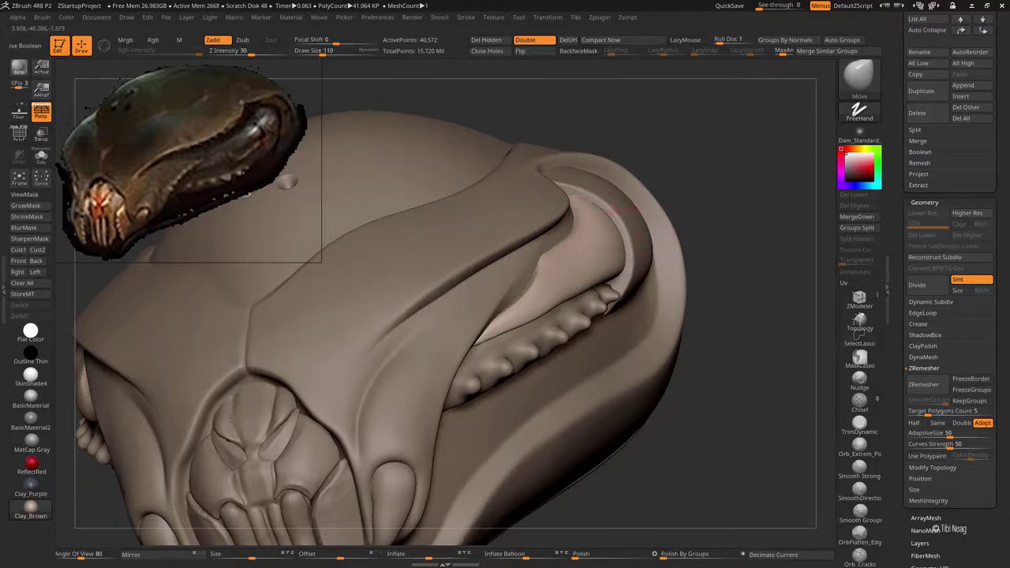
pyautogui.moveTo(623, 213)
pyautogui.mouseDown(button='right')
pyautogui.moveTo(507, 304)
pyautogui.moveTo(462, 315)
pyautogui.mouseUp(button='right')
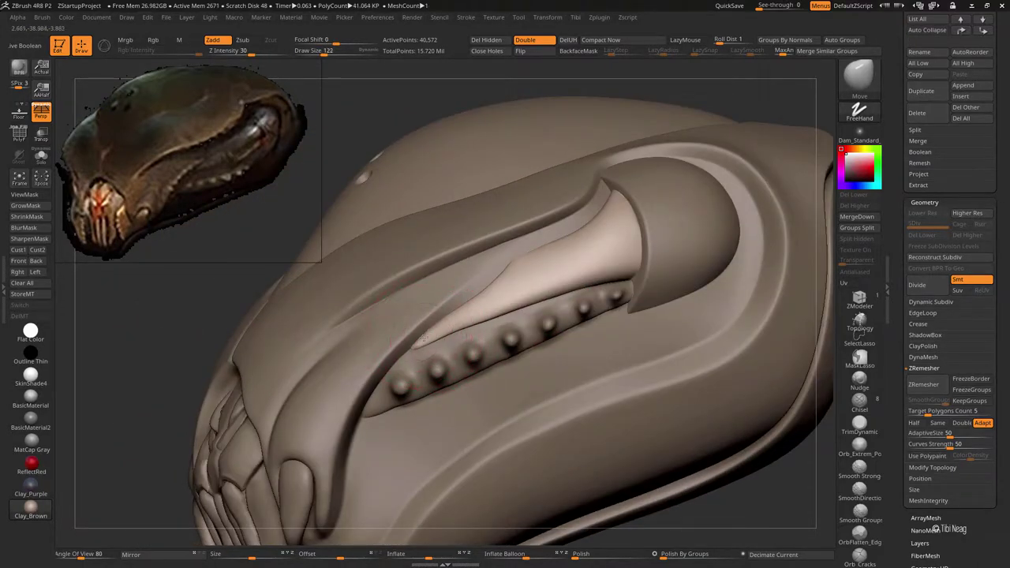
pyautogui.moveTo(424, 337)
pyautogui.mouseDown(button='right')
pyautogui.moveTo(437, 286)
pyautogui.moveTo(430, 336)
pyautogui.mouseUp(button='right')
pyautogui.moveTo(493, 264)
pyautogui.mouseDown(button='right')
pyautogui.moveTo(502, 298)
pyautogui.moveTo(467, 305)
pyautogui.mouseUp(button='right')
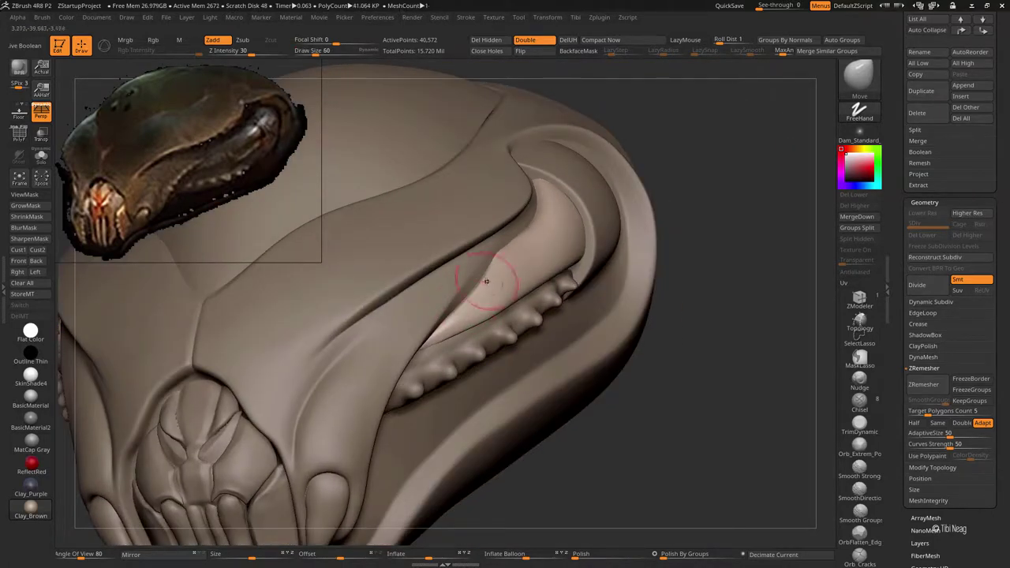
pyautogui.moveTo(495, 261); pyautogui.dragTo(495, 251, button='right')
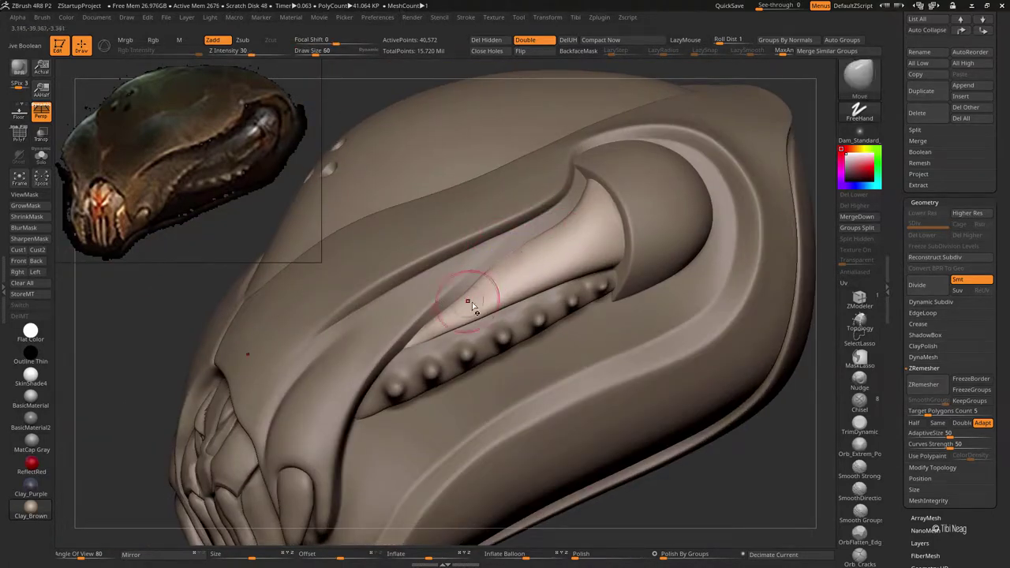
# Step: Inflate the surface around the side groove with the Inflate brush
pyautogui.press('b')
pyautogui.press('i')
pyautogui.press('n')
pyautogui.press('f')
pyautogui.moveTo(572, 231)
pyautogui.mouseDown(button='right')
pyautogui.moveTo(577, 287)
pyautogui.moveTo(610, 146)
pyautogui.moveTo(620, 294)
pyautogui.moveTo(552, 237)
pyautogui.moveTo(552, 192)
pyautogui.mouseUp(button='right')
# Step: Reshape the groove and studs with a smaller Move brush
pyautogui.press('b')
pyautogui.press('m')
pyautogui.press('v')
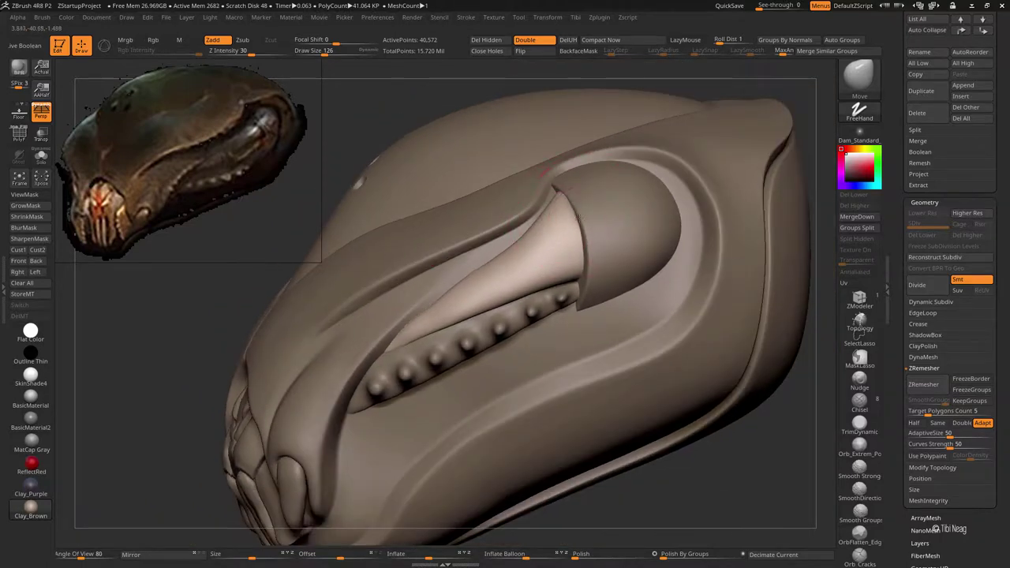
pyautogui.keyDown('ctrl'); pyautogui.moveTo(513, 253); pyautogui.dragTo(542, 243, button='right'); pyautogui.keyUp('ctrl')
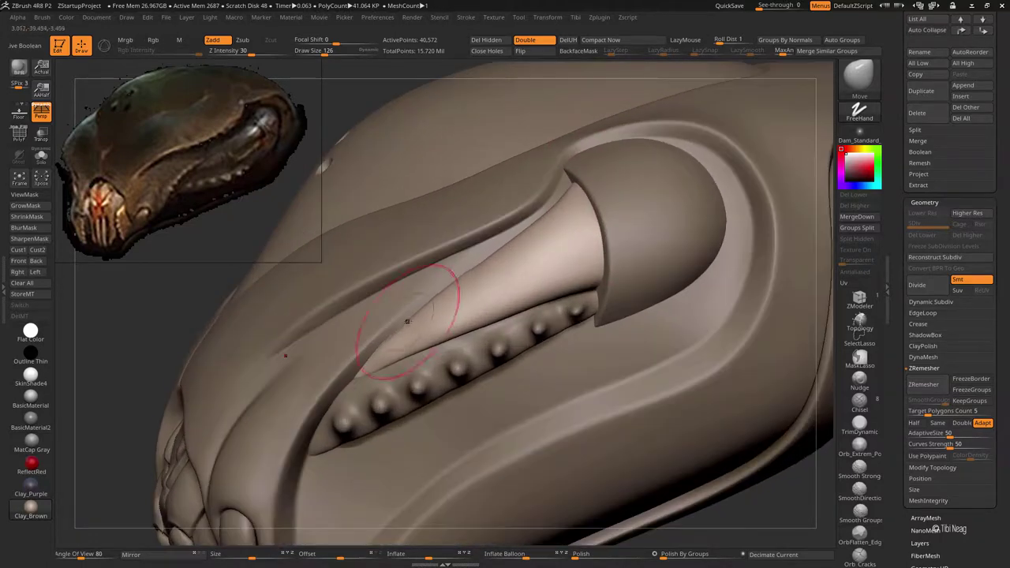
pyautogui.moveTo(407, 321); pyautogui.dragTo(393, 329, button='right')
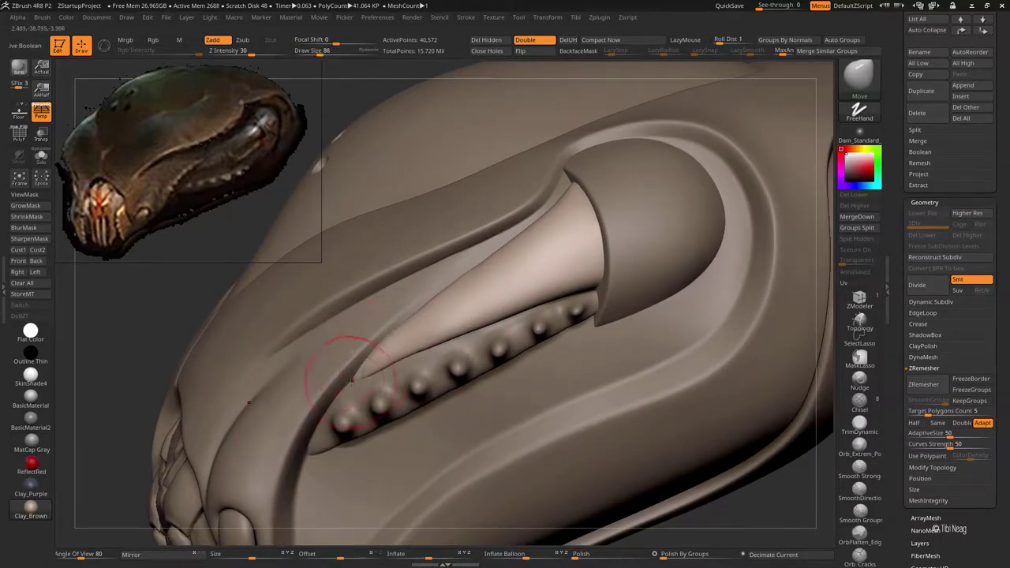
pyautogui.press('space')
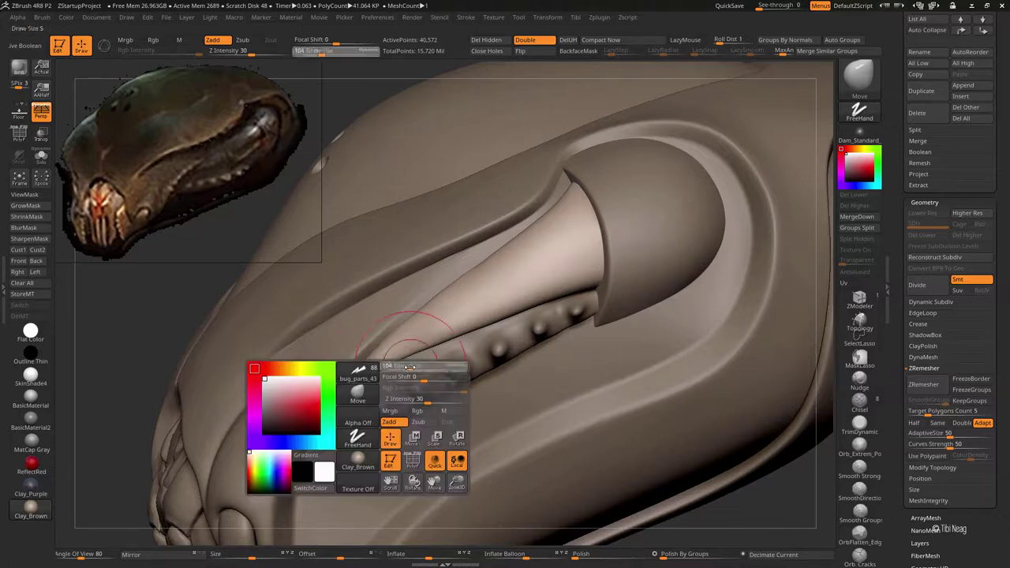
# Step: Solo the fang piece and inspect it from several angles
pyautogui.press('f')
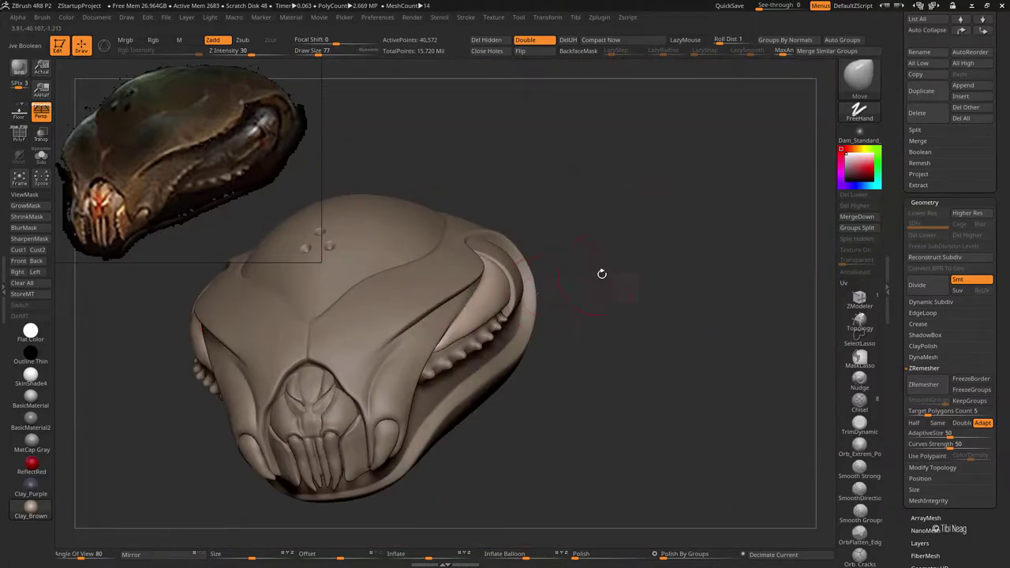
pyautogui.moveTo(602, 273)
pyautogui.mouseDown()
pyautogui.moveTo(543, 332)
pyautogui.moveTo(599, 260)
pyautogui.mouseUp()
pyautogui.hotkey('ctrl', 'shift', 's')
pyautogui.moveTo(638, 194); pyautogui.dragTo(644, 240)
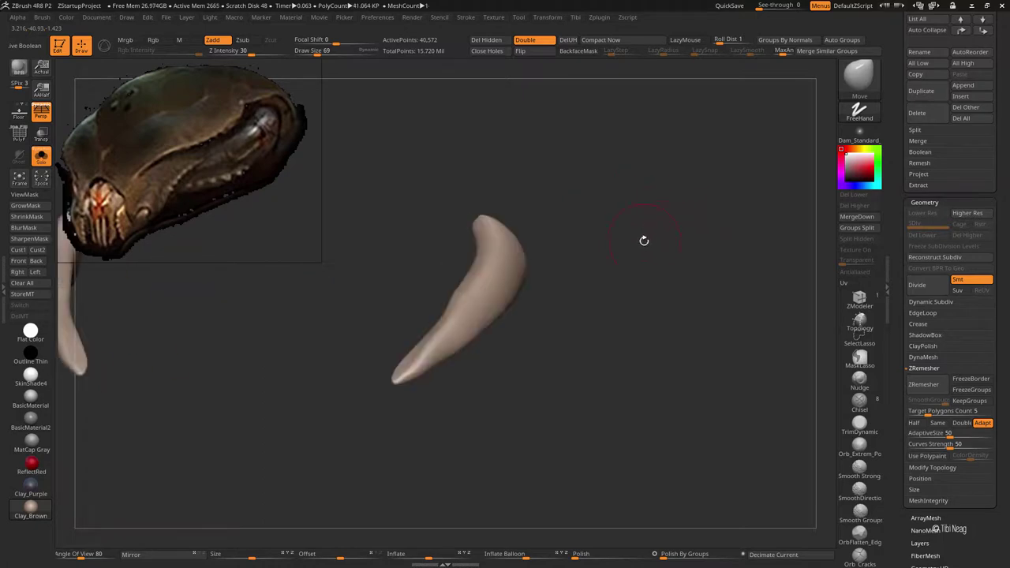
pyautogui.keyDown('alt'); pyautogui.moveTo(610, 405); pyautogui.dragTo(575, 333); pyautogui.keyUp('alt')
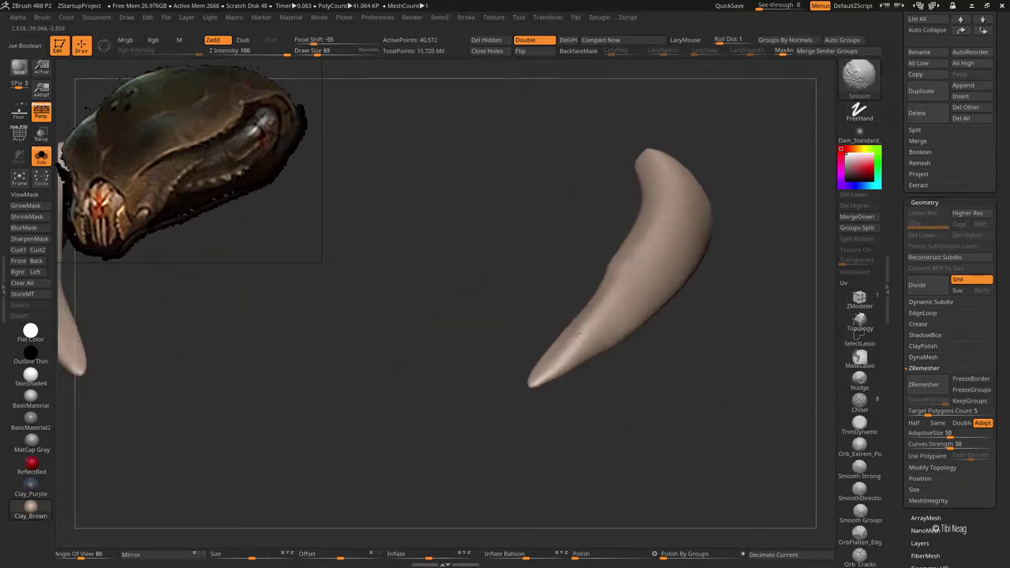
pyautogui.moveTo(613, 256); pyautogui.dragTo(592, 271)
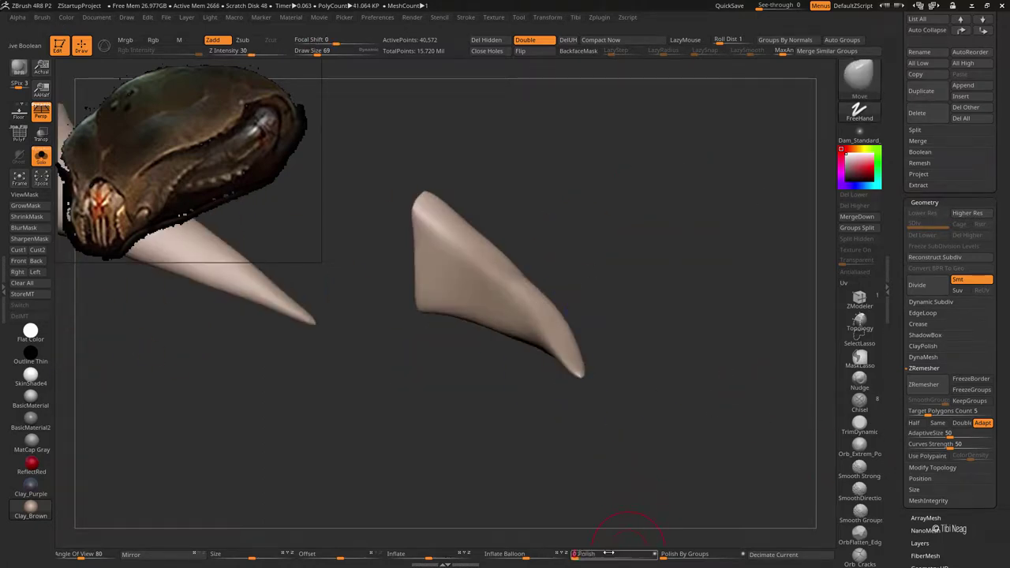
pyautogui.scroll(-3, 947, 355)
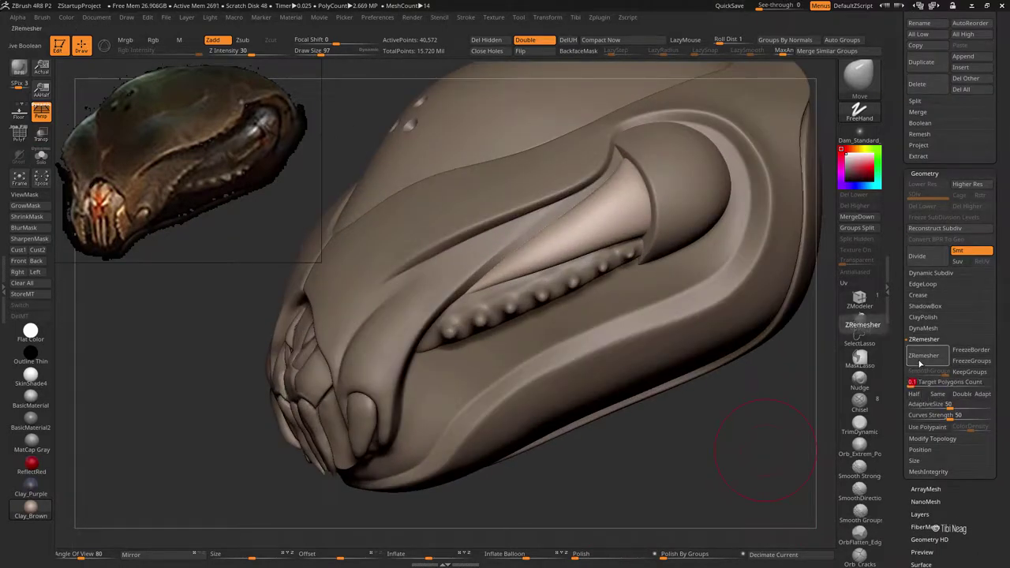
# Step: ZRemesh the fang, undo the too-coarse result, and remesh it again
pyautogui.click(909, 358)
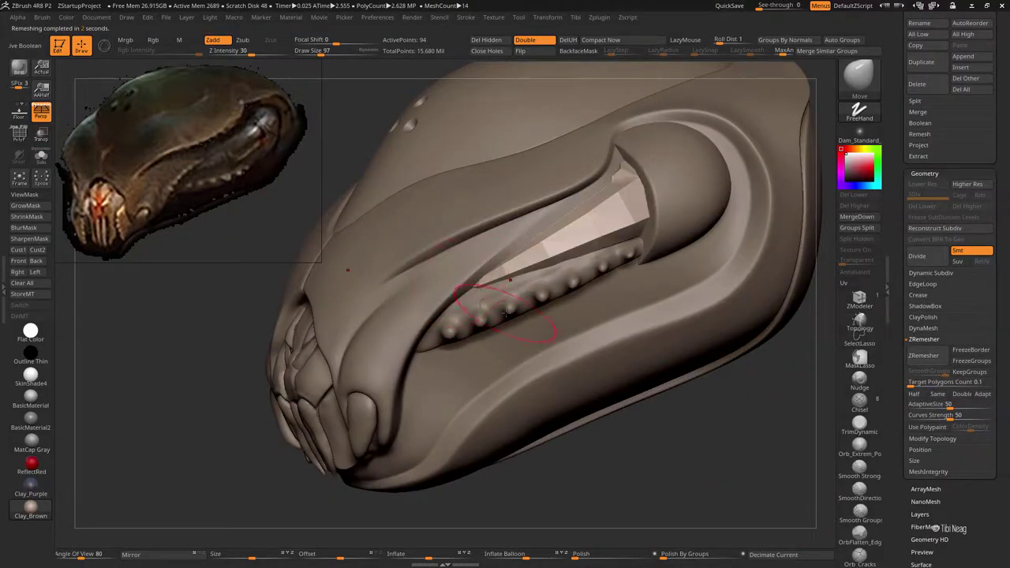
pyautogui.moveTo(685, 419)
pyautogui.mouseDown()
pyautogui.moveTo(646, 385)
pyautogui.moveTo(704, 303)
pyautogui.mouseUp()
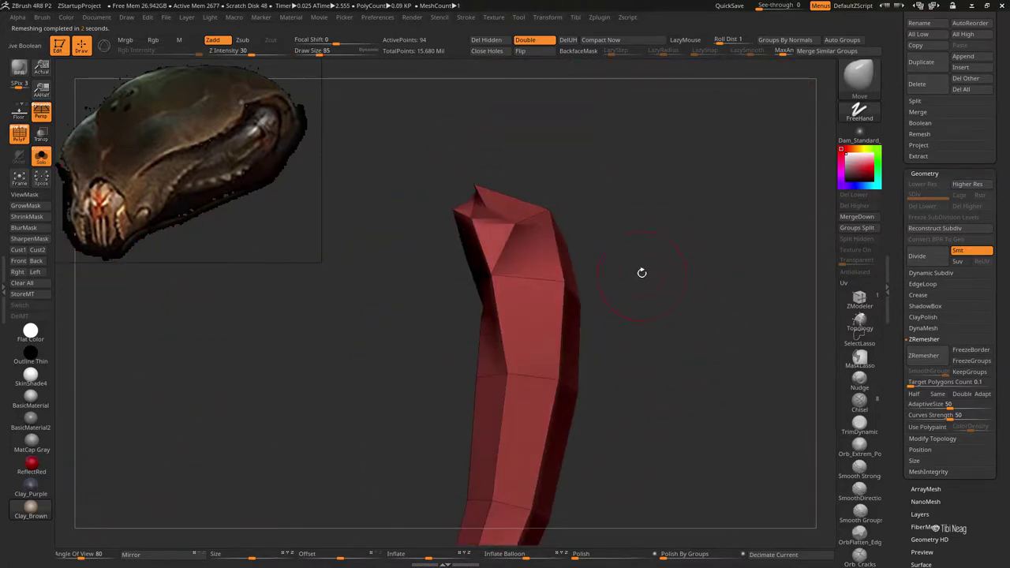
pyautogui.hotkey('ctrl', 'z')
pyautogui.click(923, 355)
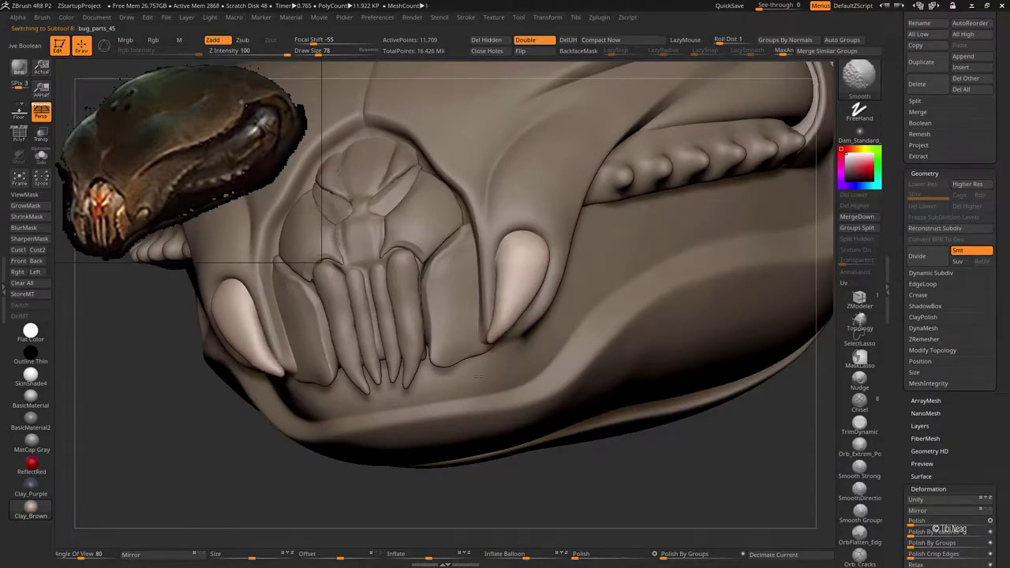
# Step: Smooth the fang and check it against the jaw with Solo toggled
pyautogui.press('shift')
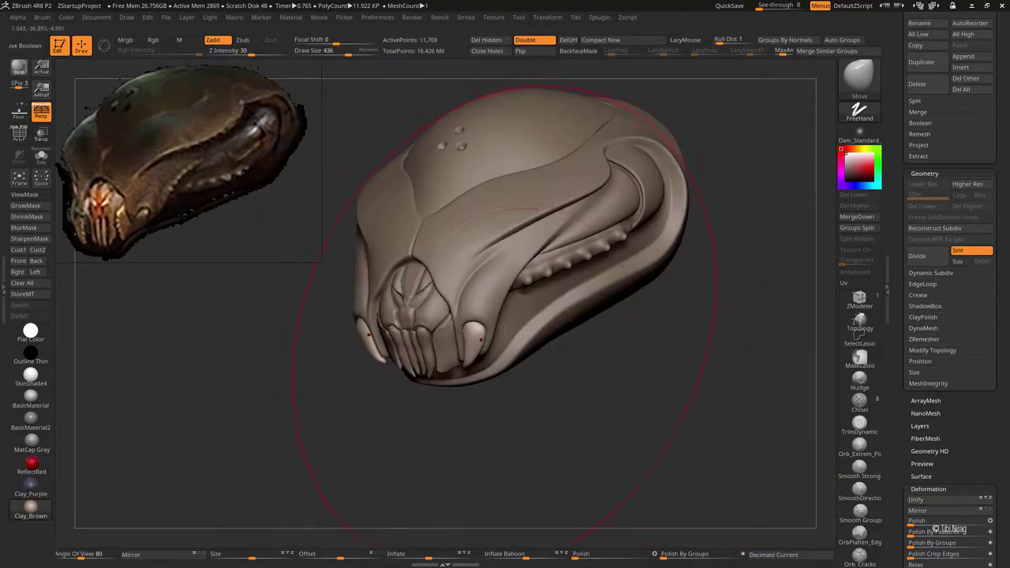
pyautogui.moveTo(477, 350)
pyautogui.mouseDown()
pyautogui.moveTo(526, 259)
pyautogui.moveTo(509, 279)
pyautogui.moveTo(489, 278)
pyautogui.mouseUp()
pyautogui.moveTo(489, 278); pyautogui.dragTo(527, 207, button='right')
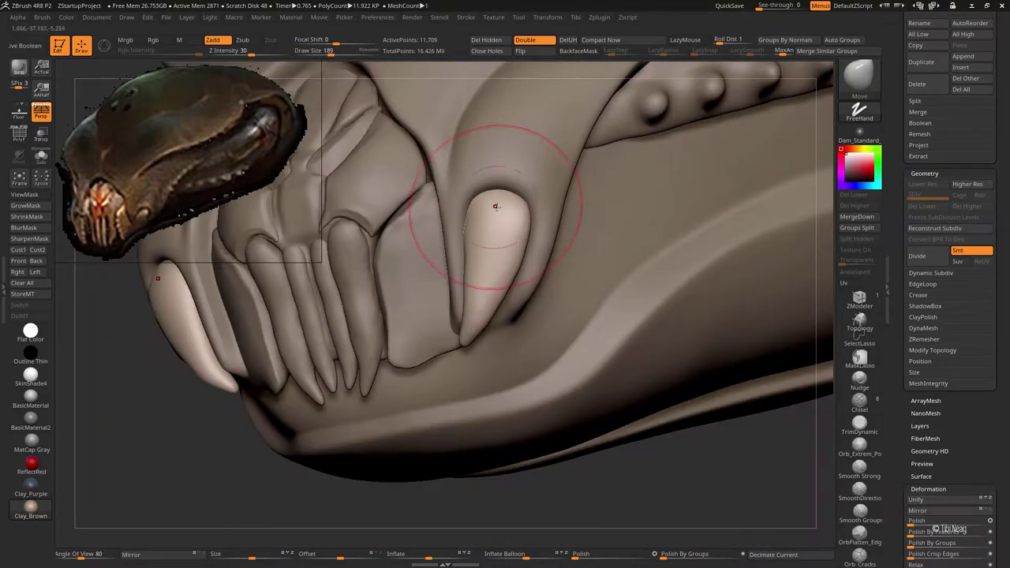
pyautogui.hotkey('shift', 's')
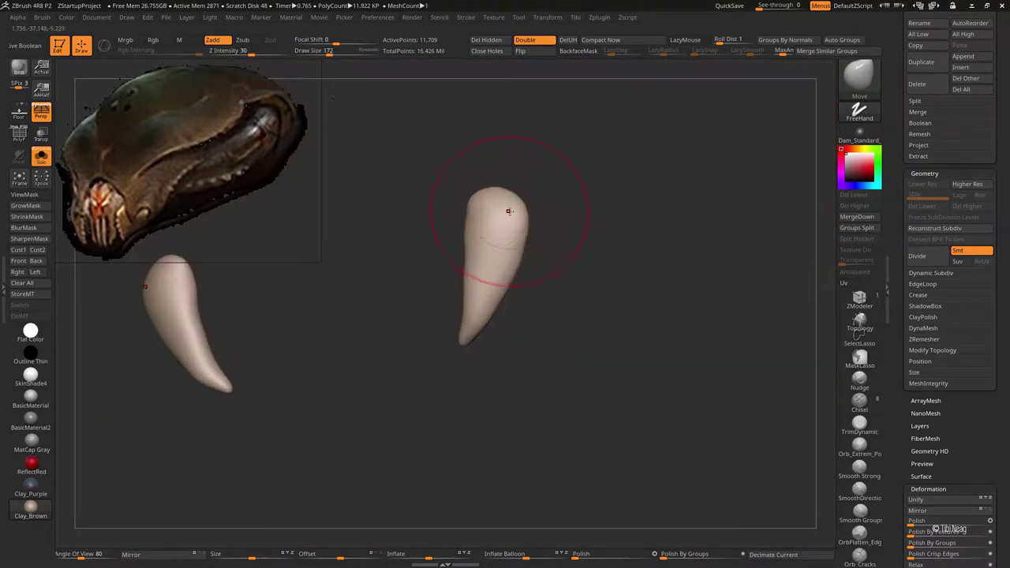
pyautogui.hotkey('shift', 's')
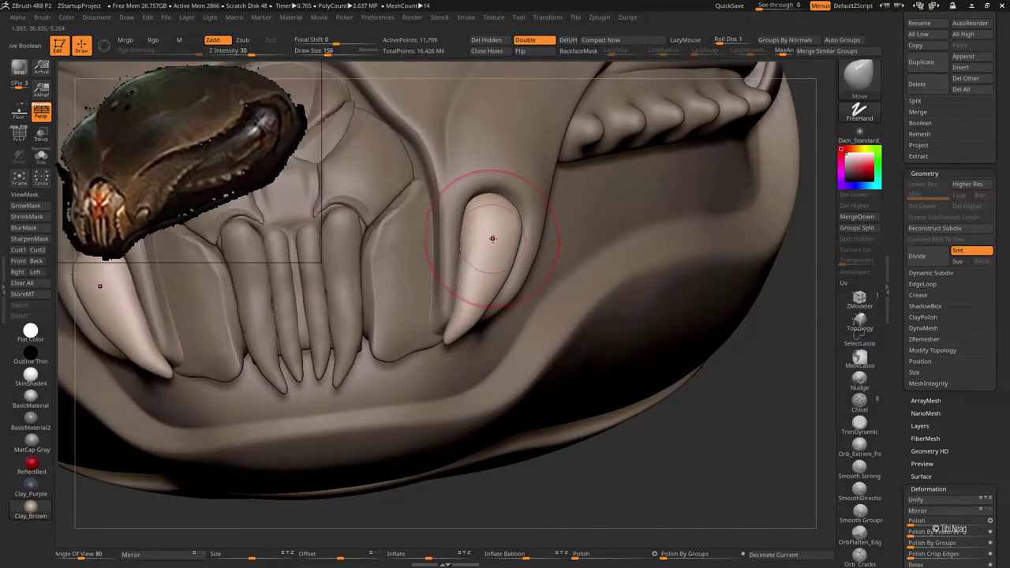
pyautogui.moveTo(492, 238)
pyautogui.mouseDown(button='right')
pyautogui.moveTo(474, 203)
pyautogui.moveTo(445, 319)
pyautogui.moveTo(456, 347)
pyautogui.moveTo(439, 327)
pyautogui.mouseUp(button='right')
# Step: Sculpt the fang with the Inflate, Move and Smooth brushes around the jaw
pyautogui.press('b')
pyautogui.press('i')
pyautogui.press('n')
pyautogui.press('b')
pyautogui.press('m')
pyautogui.press('v')
pyautogui.press('shift')
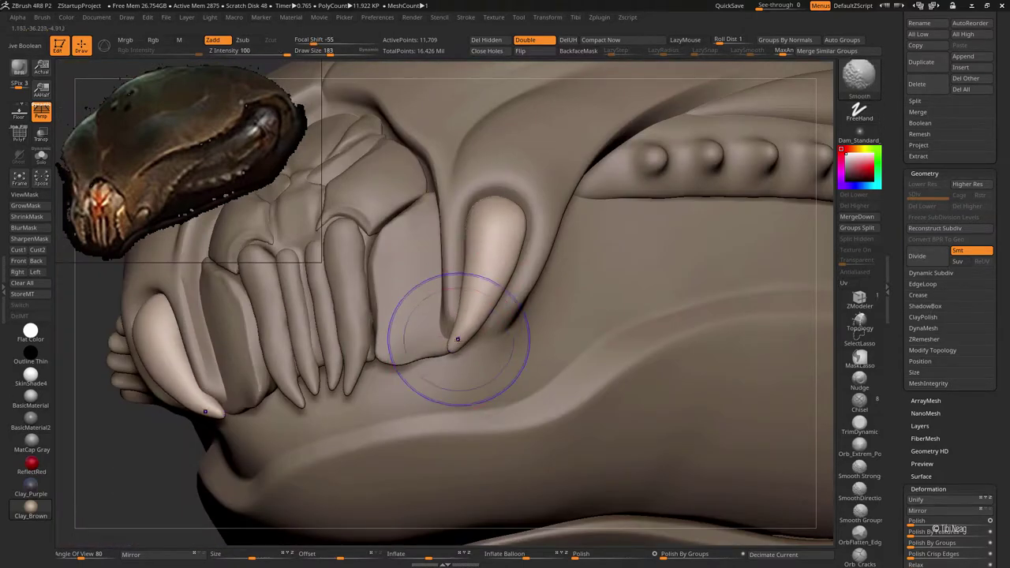
pyautogui.press('f')
pyautogui.moveTo(575, 248)
pyautogui.mouseDown(button='right')
pyautogui.moveTo(471, 334)
pyautogui.moveTo(450, 383)
pyautogui.moveTo(505, 295)
pyautogui.mouseUp(button='right')
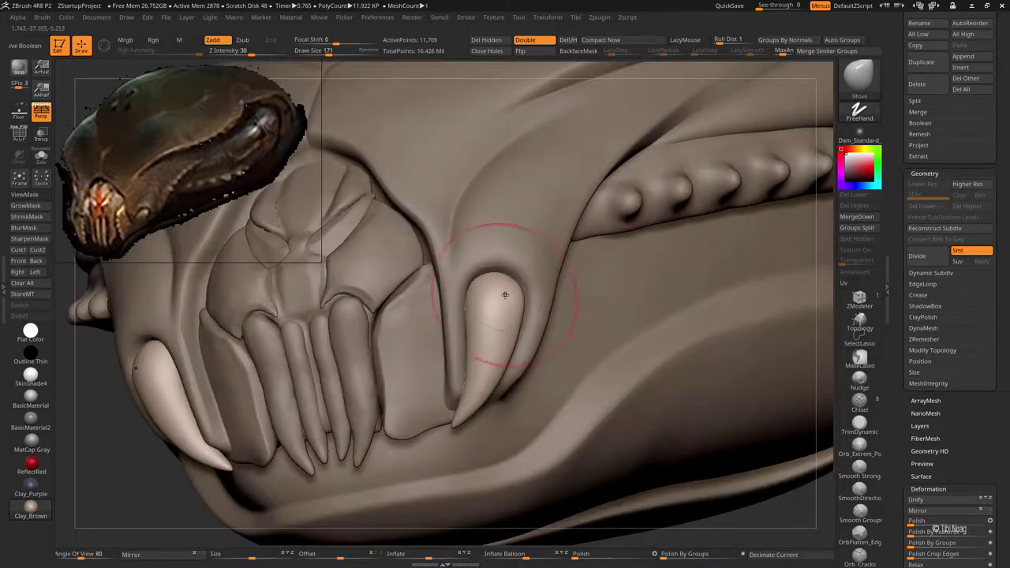
pyautogui.press('f')
pyautogui.moveTo(389, 361)
pyautogui.mouseDown(button='right')
pyautogui.moveTo(529, 342)
pyautogui.moveTo(521, 300)
pyautogui.moveTo(664, 234)
pyautogui.mouseUp(button='right')
# Step: Set ZRemesher Target Polygons Count to 0.544, remesh the fangs, and check their wireframe
pyautogui.click(924, 338)
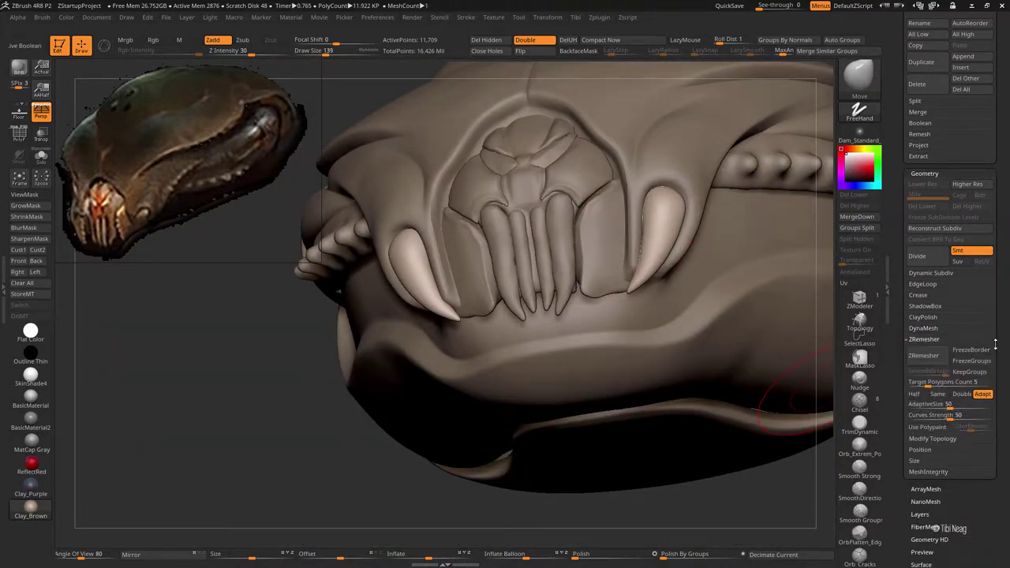
pyautogui.write('0.544')
pyautogui.press('Return')
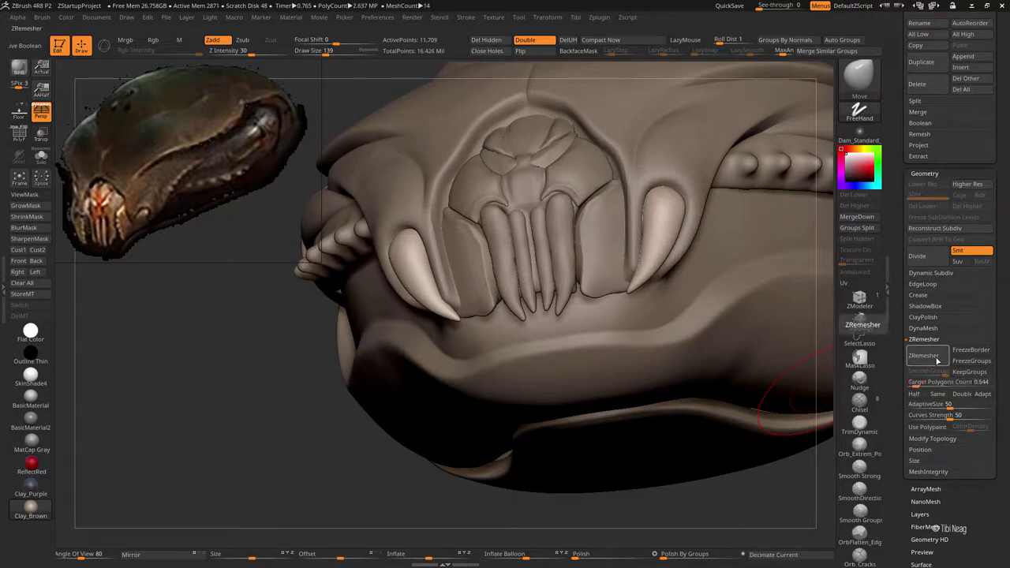
pyautogui.click(924, 356)
pyautogui.hotkey('shift', 'f')
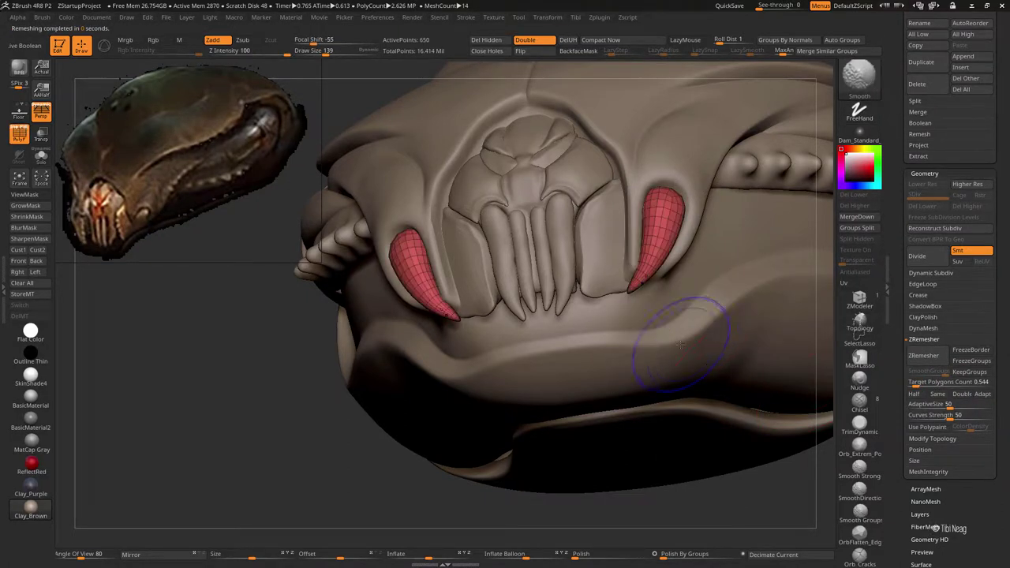
pyautogui.hotkey('ctrl', 'shift', 's')
pyautogui.hotkey('shift', 'f')
pyautogui.hotkey('ctrl', 'shift', 's')
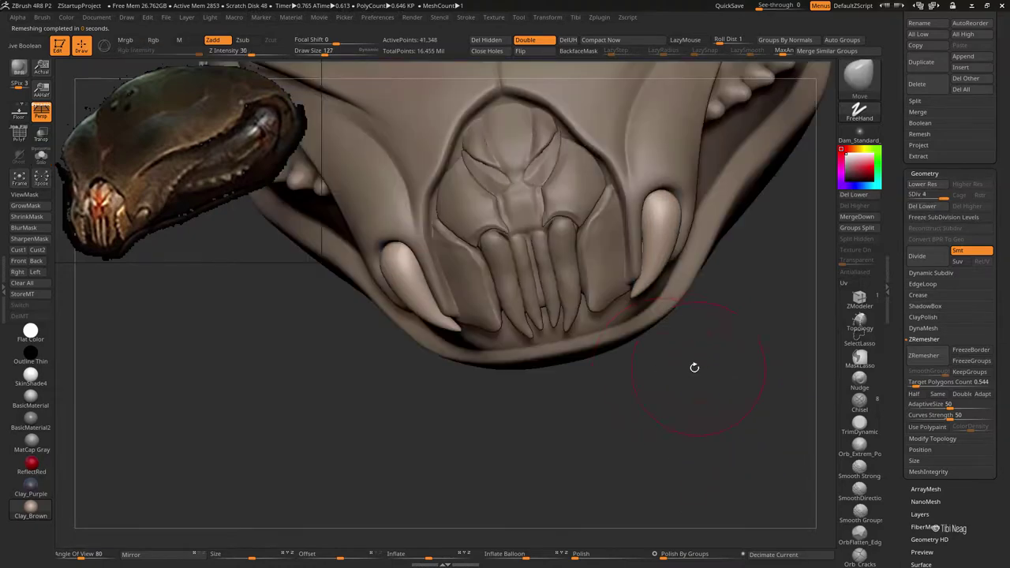
# Step: Frame the mouth from the front and select the nose plate piece
pyautogui.press('f')
pyautogui.keyDown('ctrl'); pyautogui.moveTo(694, 393); pyautogui.dragTo(483, 319, button='right'); pyautogui.keyUp('ctrl')
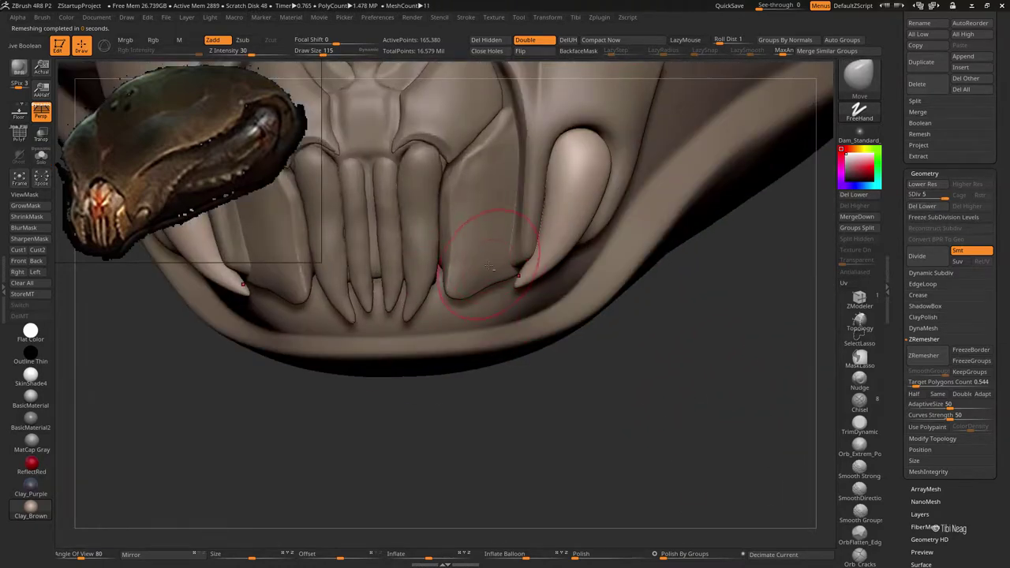
pyautogui.moveTo(489, 266)
pyautogui.mouseDown(button='right')
pyautogui.moveTo(464, 271)
pyautogui.moveTo(463, 239)
pyautogui.moveTo(619, 254)
pyautogui.mouseUp(button='right')
pyautogui.keyDown('alt'); pyautogui.click(464, 271); pyautogui.keyUp('alt')
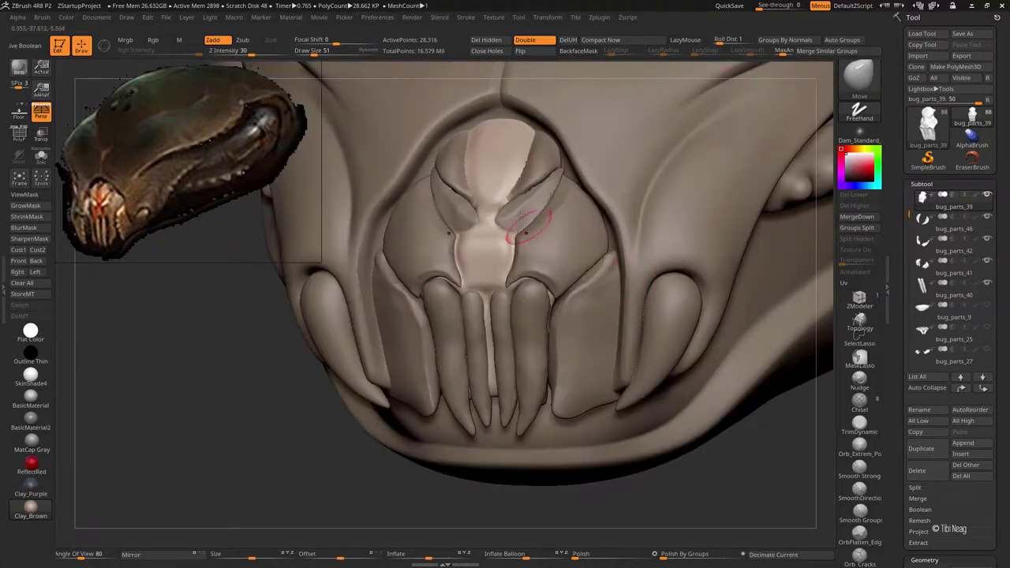
# Step: Mask the upper nose and its central stem, then solo the nose plate and inspect it
pyautogui.keyDown('ctrl'); pyautogui.moveTo(505, 138); pyautogui.dragTo(483, 292); pyautogui.keyUp('ctrl')
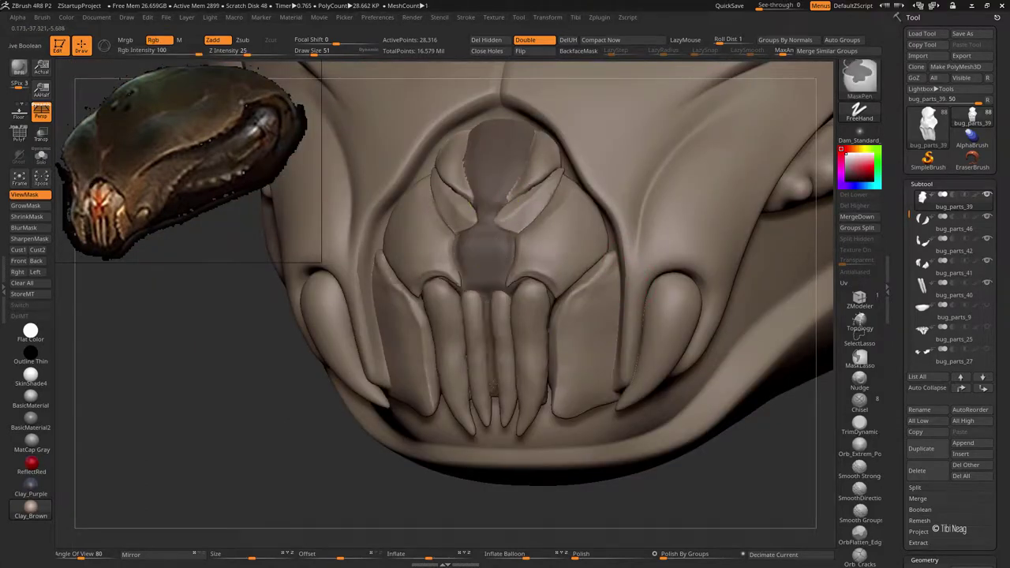
pyautogui.hotkey('shift', 'alt', 's')
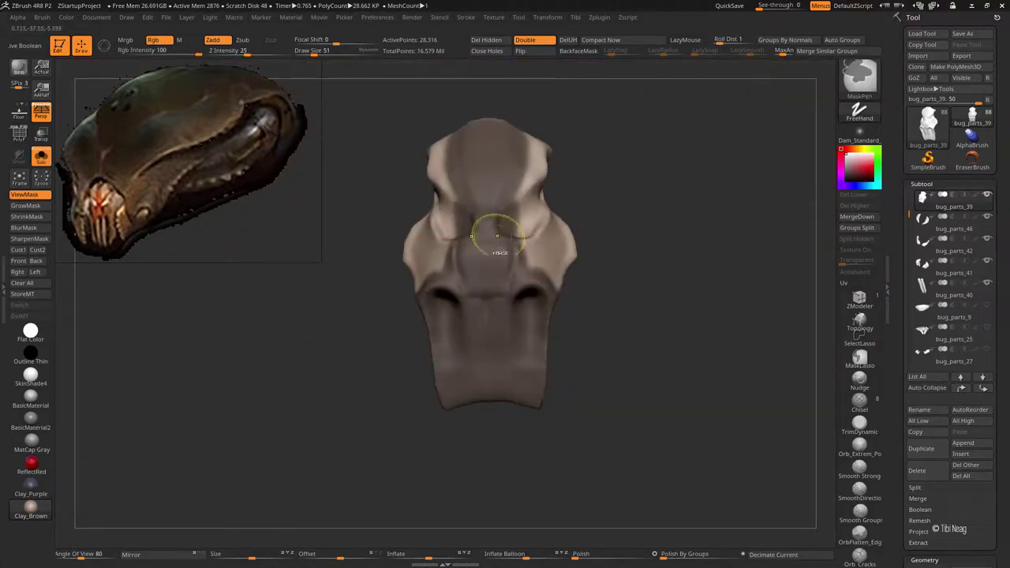
pyautogui.moveTo(624, 316)
pyautogui.mouseDown()
pyautogui.moveTo(453, 266)
pyautogui.moveTo(474, 252)
pyautogui.mouseUp()
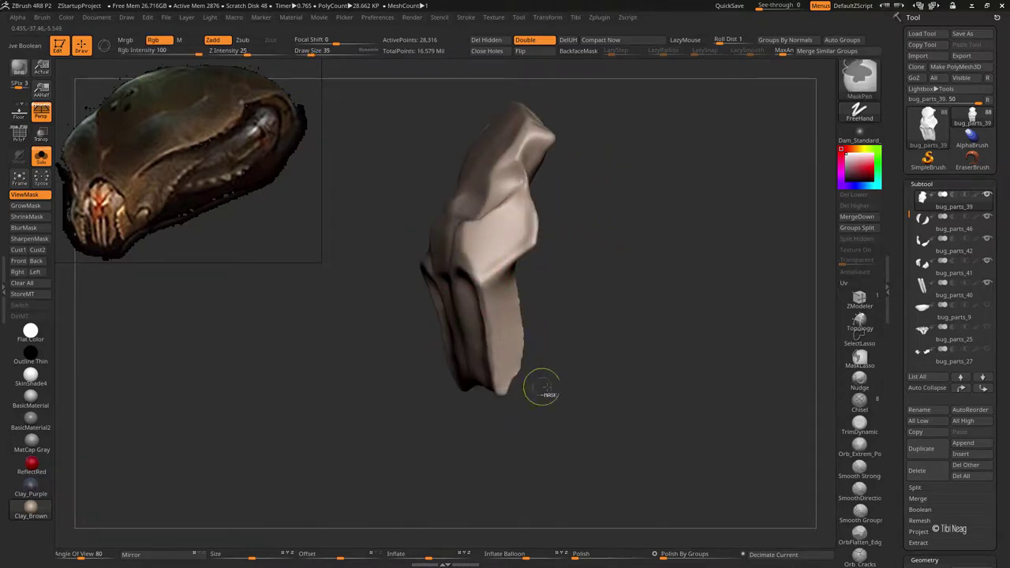
pyautogui.moveTo(542, 388); pyautogui.dragTo(458, 379)
pyautogui.moveTo(491, 363); pyautogui.dragTo(469, 286)
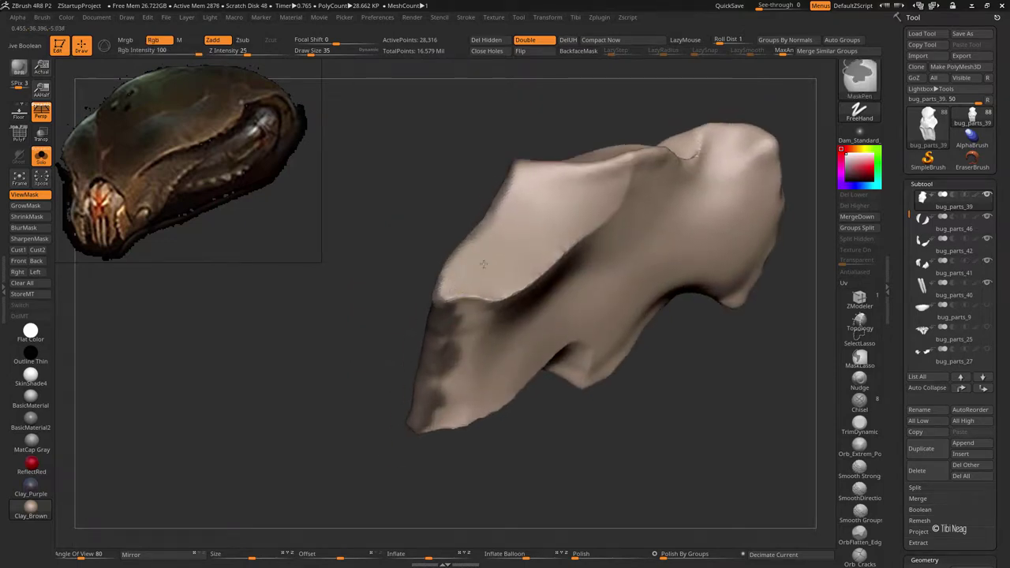
pyautogui.moveTo(445, 364); pyautogui.dragTo(433, 308)
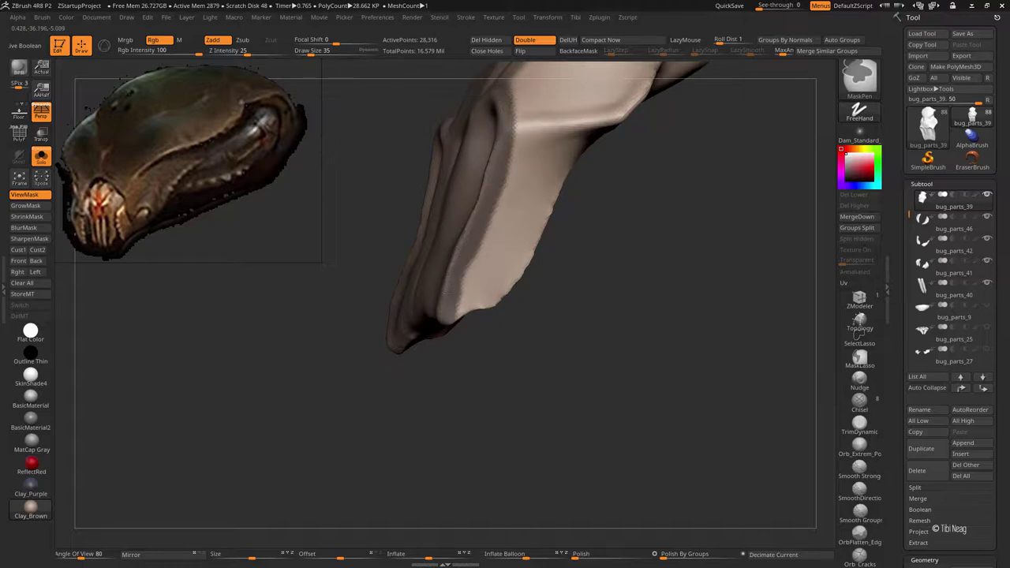
pyautogui.moveTo(467, 249); pyautogui.dragTo(445, 263)
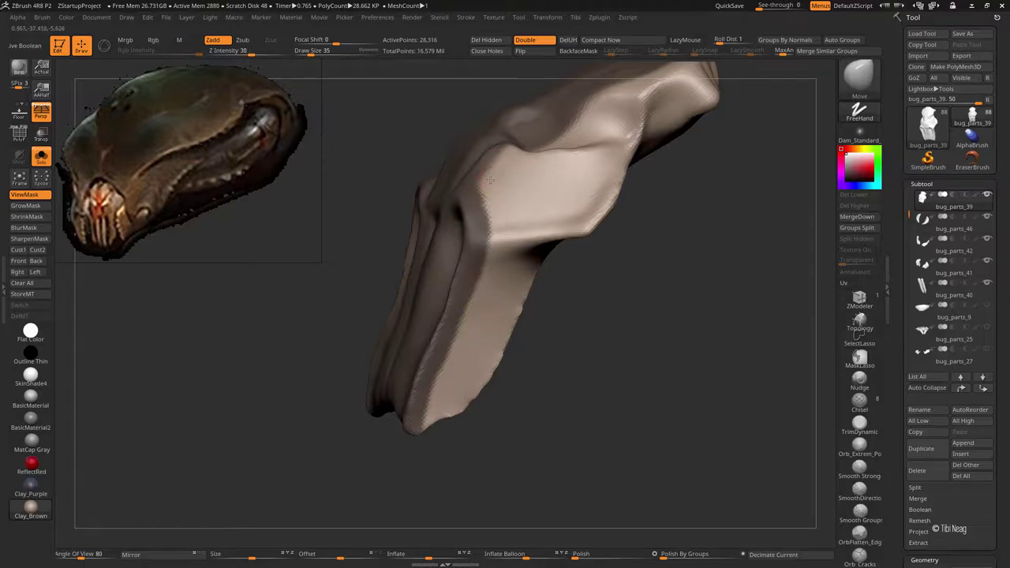
pyautogui.moveTo(505, 211); pyautogui.dragTo(449, 317)
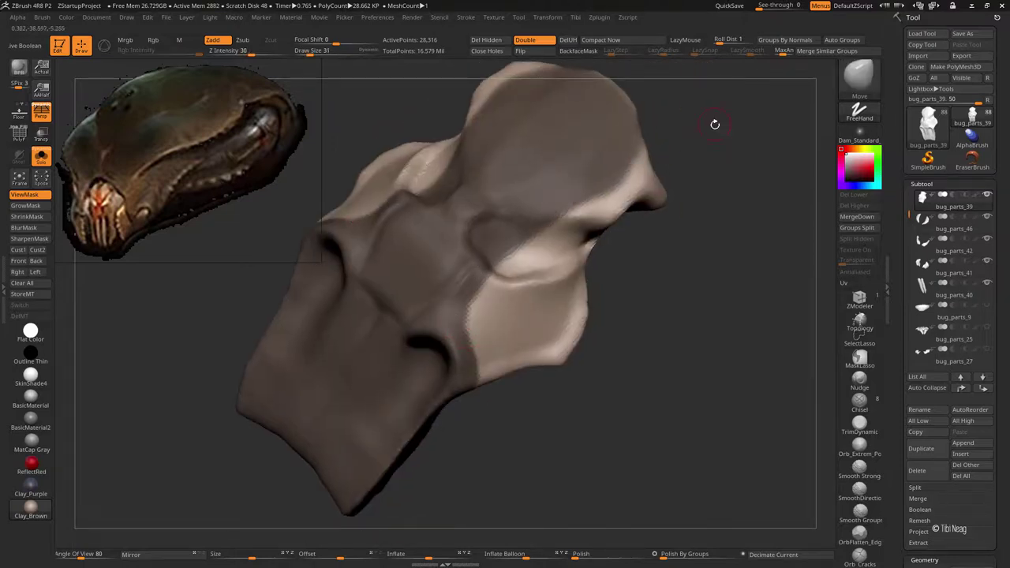
pyautogui.moveTo(714, 124); pyautogui.dragTo(559, 291)
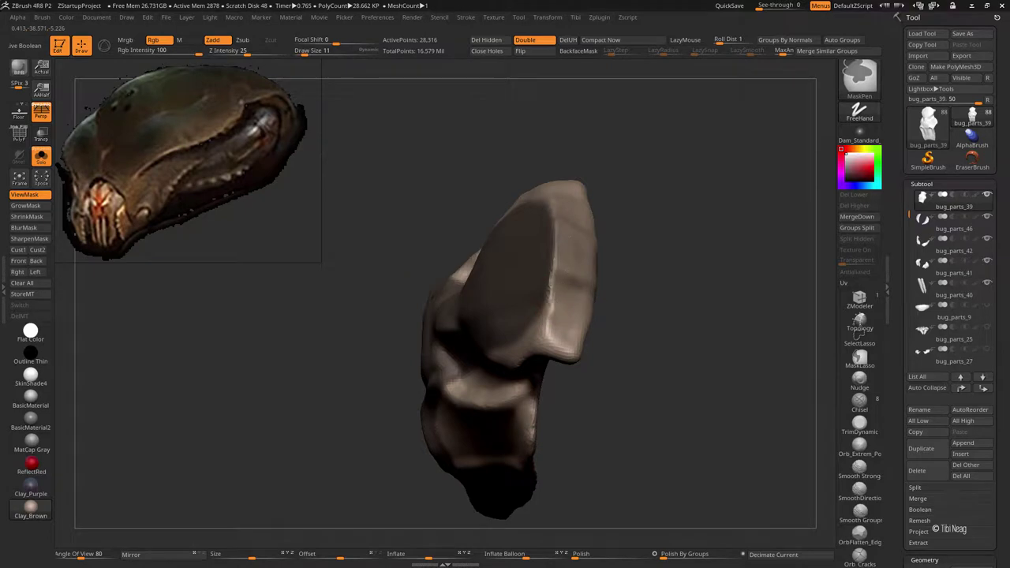
pyautogui.moveTo(568, 237); pyautogui.dragTo(525, 277)
# Step: Delete the unmasked part, clear the mask, and open Tool > Geometry
pyautogui.press('ctrl')
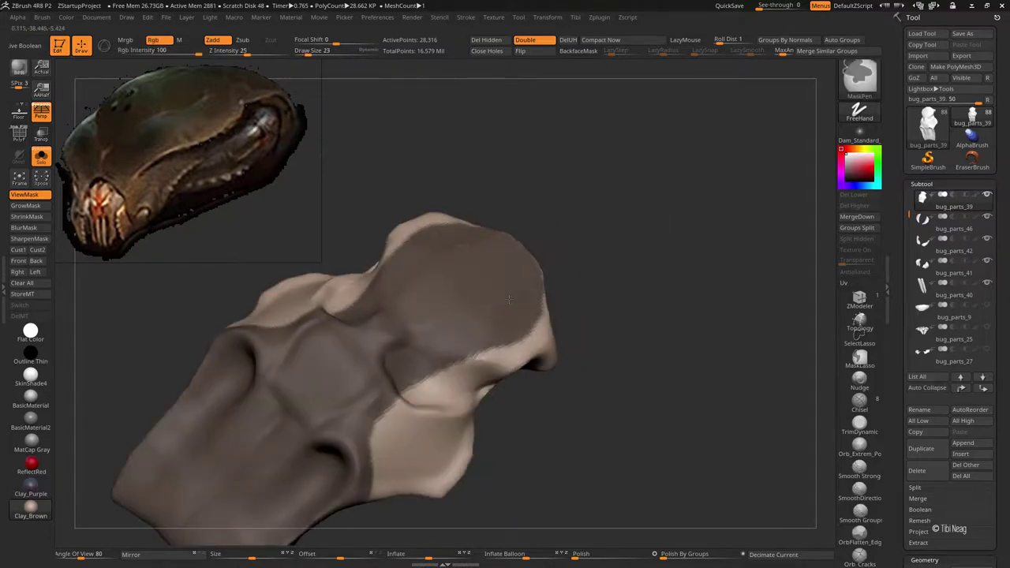
pyautogui.moveTo(598, 272); pyautogui.dragTo(410, 369)
pyautogui.moveTo(634, 228); pyautogui.dragTo(543, 320)
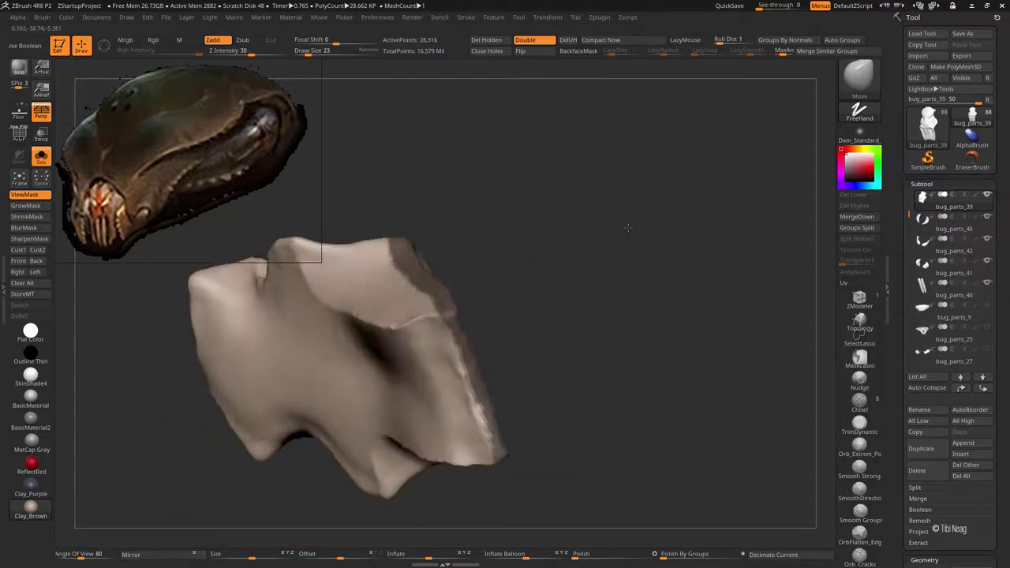
pyautogui.press('ctrl')
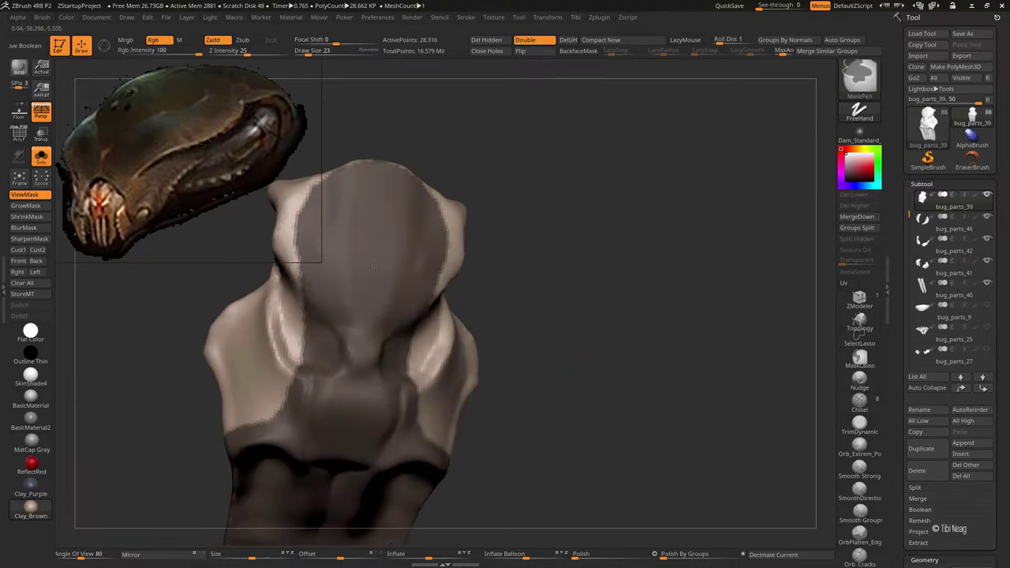
pyautogui.moveTo(406, 248)
pyautogui.mouseDown()
pyautogui.moveTo(620, 205)
pyautogui.moveTo(881, 391)
pyautogui.mouseUp()
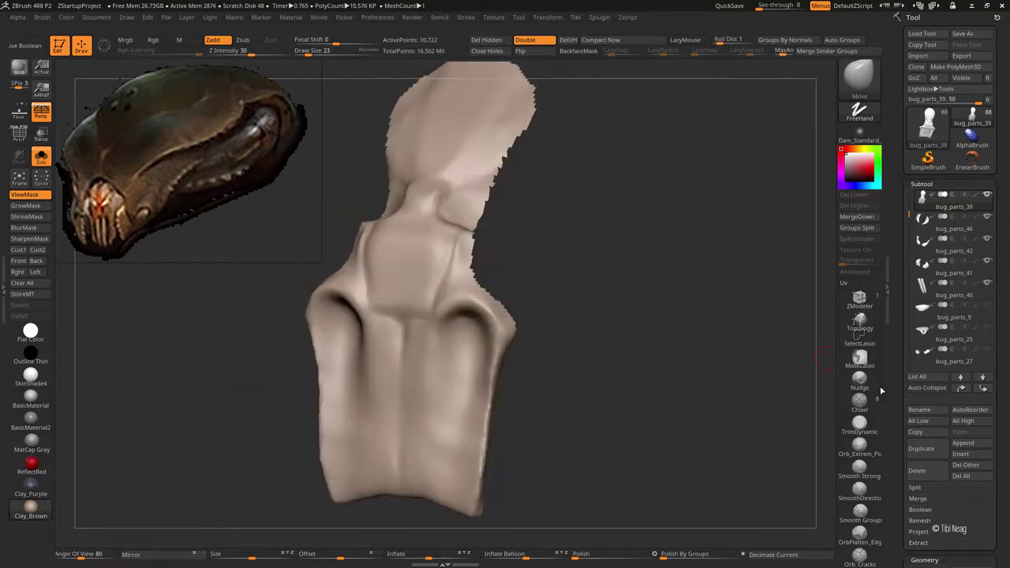
pyautogui.scroll(-5, 936, 300)
pyautogui.click(923, 330)
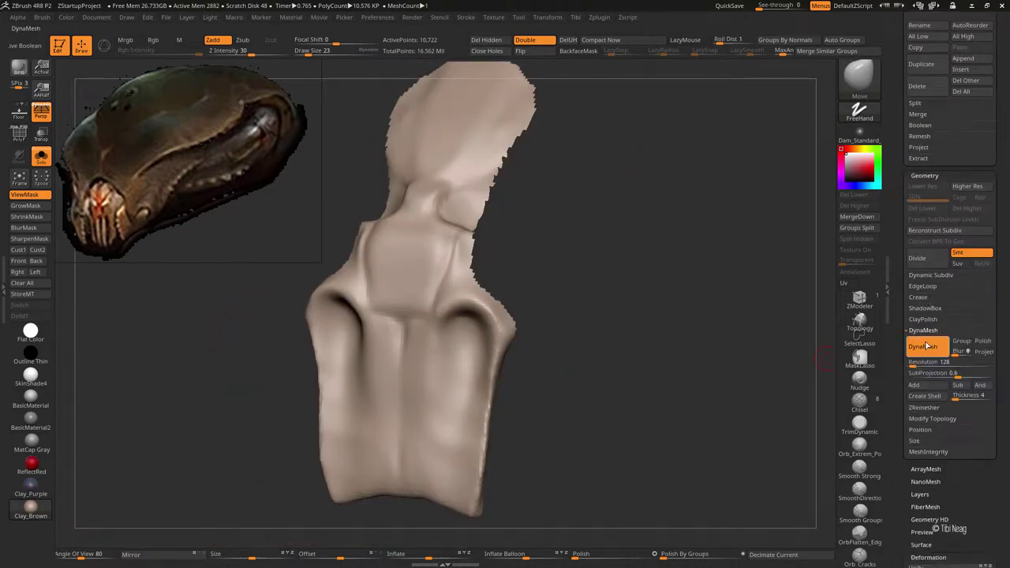
# Step: ZRemesh the nose plate at Target Polygons Count 0.544 to 555 points and show PolyF wireframe
pyautogui.click(924, 286)
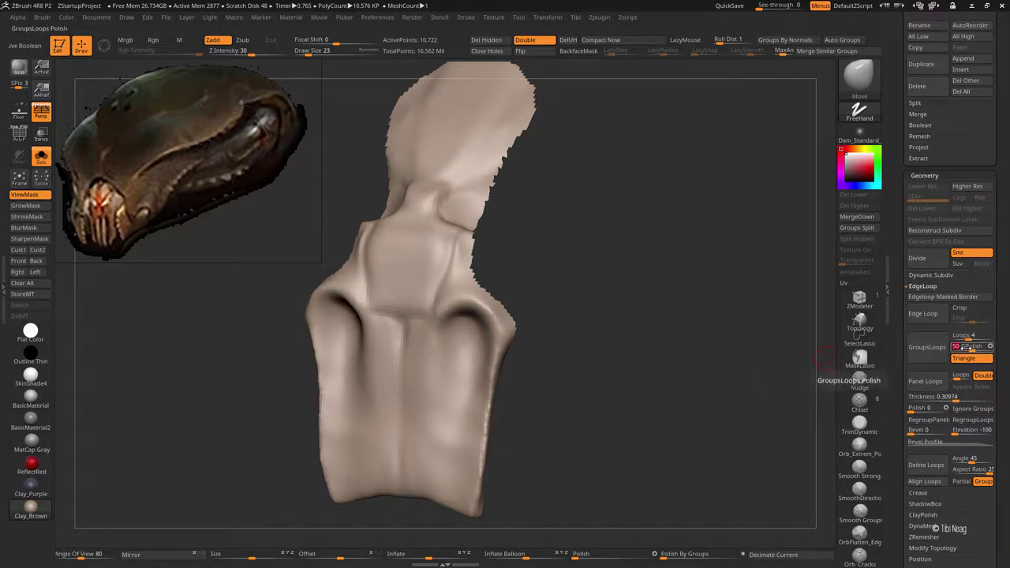
pyautogui.moveTo(683, 395)
pyautogui.mouseDown()
pyautogui.moveTo(699, 329)
pyautogui.moveTo(483, 355)
pyautogui.moveTo(428, 323)
pyautogui.moveTo(605, 292)
pyautogui.moveTo(523, 229)
pyautogui.moveTo(458, 312)
pyautogui.moveTo(369, 229)
pyautogui.moveTo(467, 205)
pyautogui.moveTo(828, 305)
pyautogui.mouseUp()
pyautogui.scroll(-5, 975, 265)
pyautogui.scroll(-3, 946, 229)
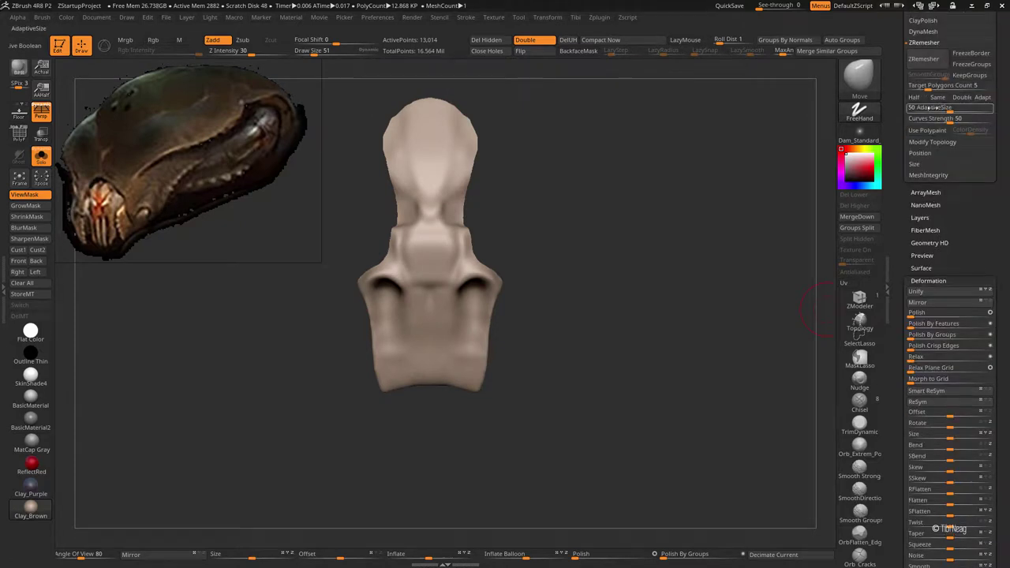
pyautogui.keyDown('alt'); pyautogui.moveTo(777, 177); pyautogui.dragTo(773, 295); pyautogui.keyUp('alt')
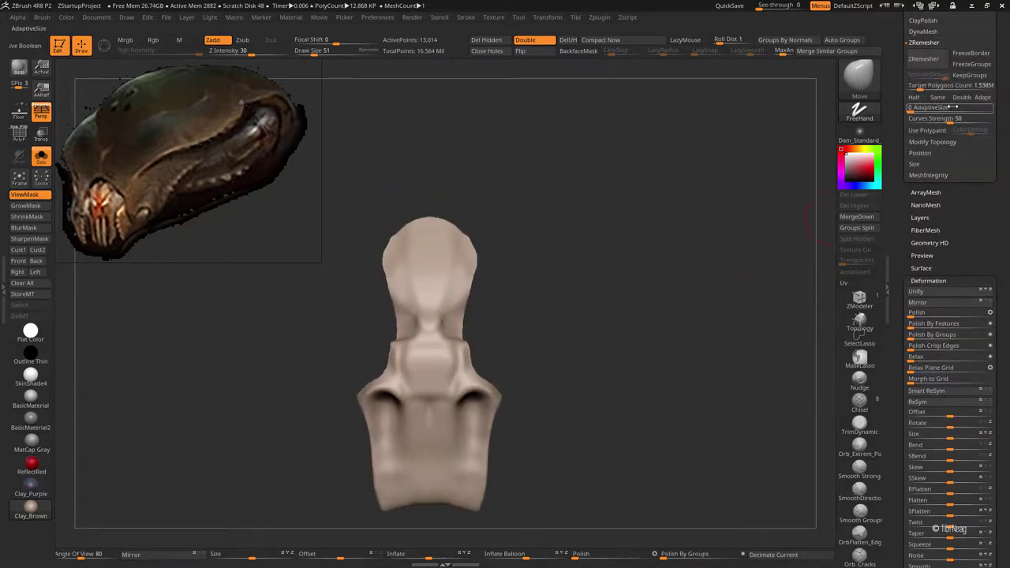
pyautogui.moveTo(920, 85); pyautogui.dragTo(914, 87)
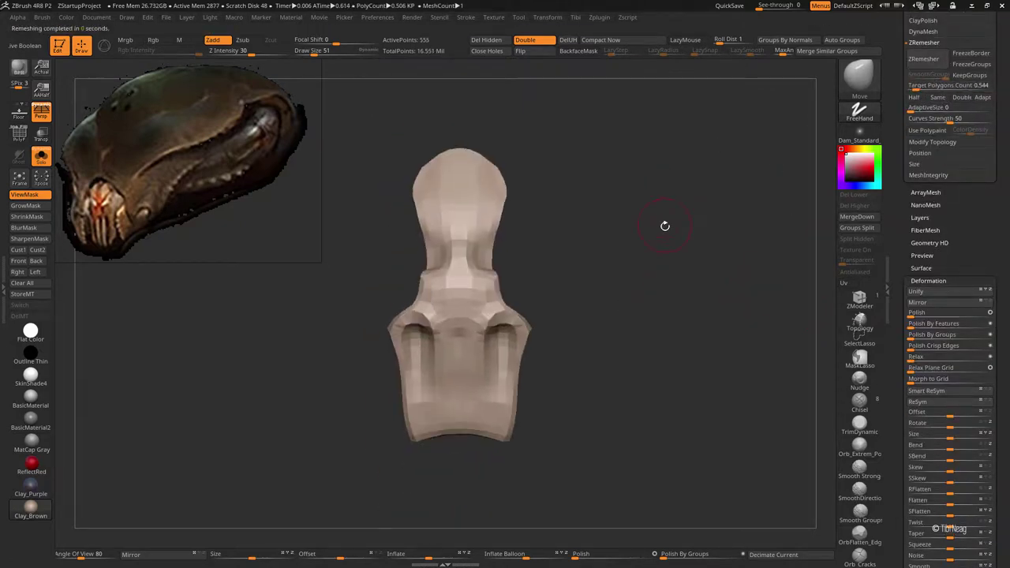
pyautogui.hotkey('shift', 'f')
pyautogui.moveTo(663, 225)
pyautogui.mouseDown()
pyautogui.moveTo(629, 266)
pyautogui.moveTo(636, 273)
pyautogui.moveTo(714, 292)
pyautogui.moveTo(720, 250)
pyautogui.mouseUp()
pyautogui.moveTo(582, 281)
pyautogui.mouseDown()
pyautogui.moveTo(553, 228)
pyautogui.moveTo(514, 289)
pyautogui.moveTo(477, 217)
pyautogui.moveTo(464, 208)
pyautogui.moveTo(414, 217)
pyautogui.mouseUp()
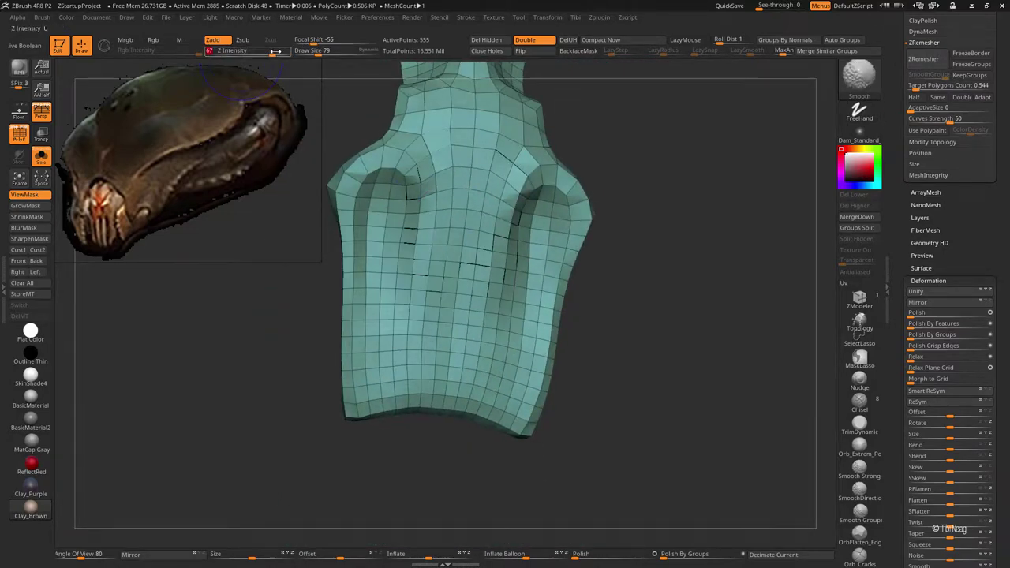
# Step: Tidy the plate's topology by stitching two points with ZModeler Stitch Two Points
pyautogui.moveTo(695, 316)
pyautogui.mouseDown()
pyautogui.moveTo(474, 147)
pyautogui.moveTo(444, 147)
pyautogui.moveTo(426, 181)
pyautogui.mouseUp()
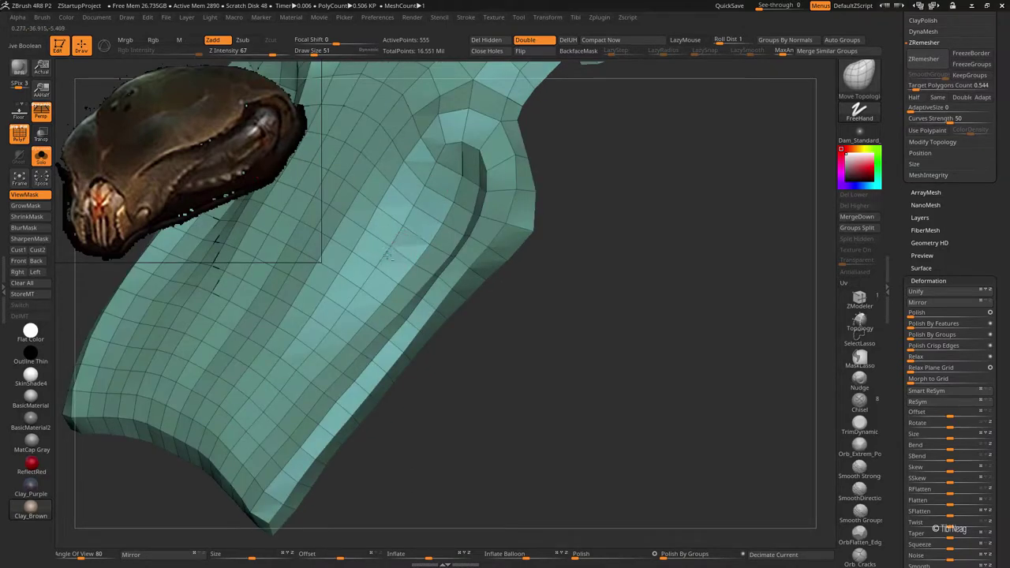
pyautogui.moveTo(387, 256)
pyautogui.mouseDown()
pyautogui.moveTo(395, 209)
pyautogui.moveTo(405, 224)
pyautogui.moveTo(462, 240)
pyautogui.mouseUp()
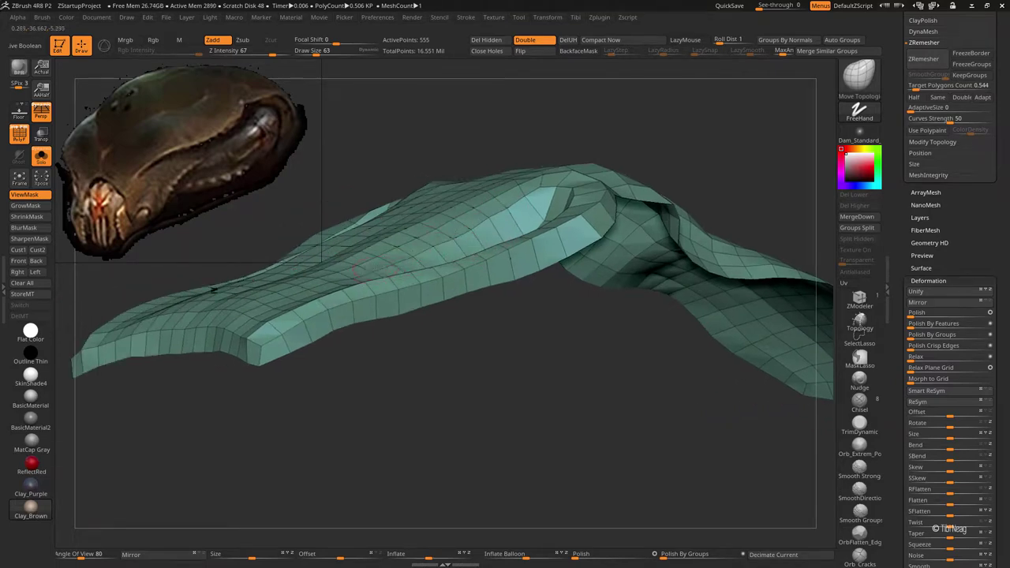
pyautogui.moveTo(351, 278)
pyautogui.mouseDown()
pyautogui.moveTo(237, 361)
pyautogui.moveTo(386, 387)
pyautogui.moveTo(367, 307)
pyautogui.moveTo(375, 294)
pyautogui.mouseUp()
pyautogui.moveTo(439, 221); pyautogui.dragTo(471, 229)
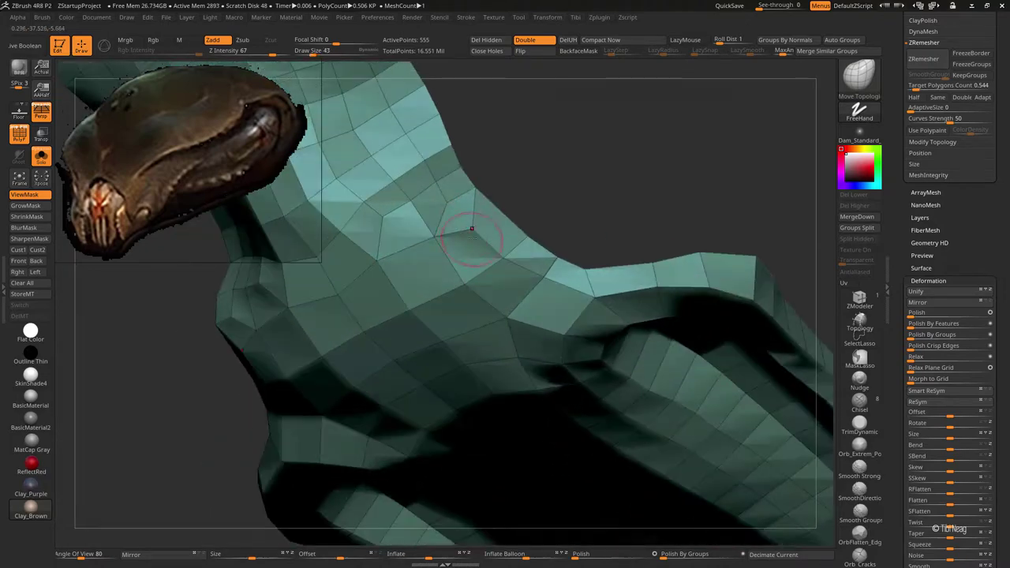
pyautogui.click(862, 299)
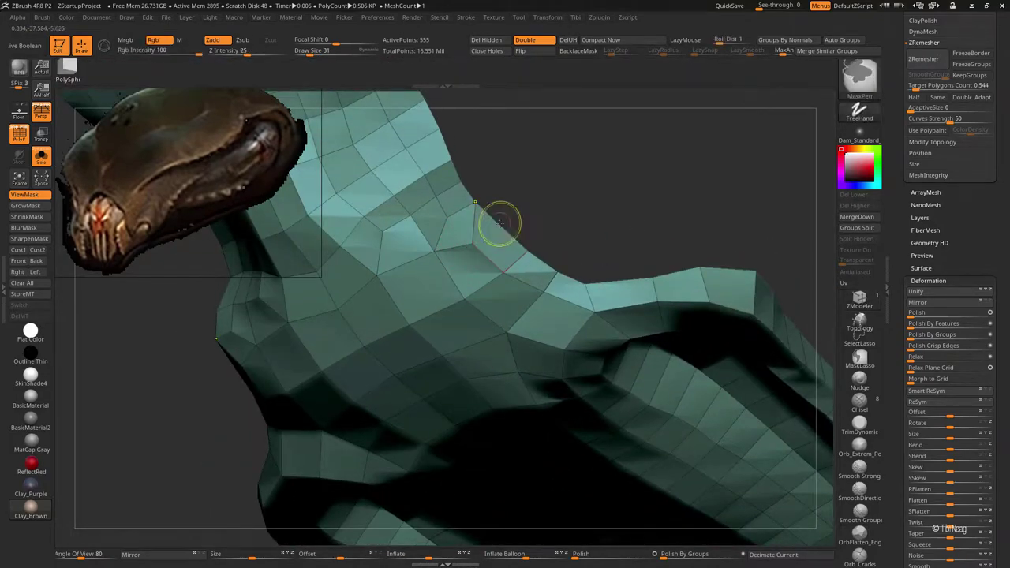
pyautogui.press('space')
pyautogui.click(565, 273)
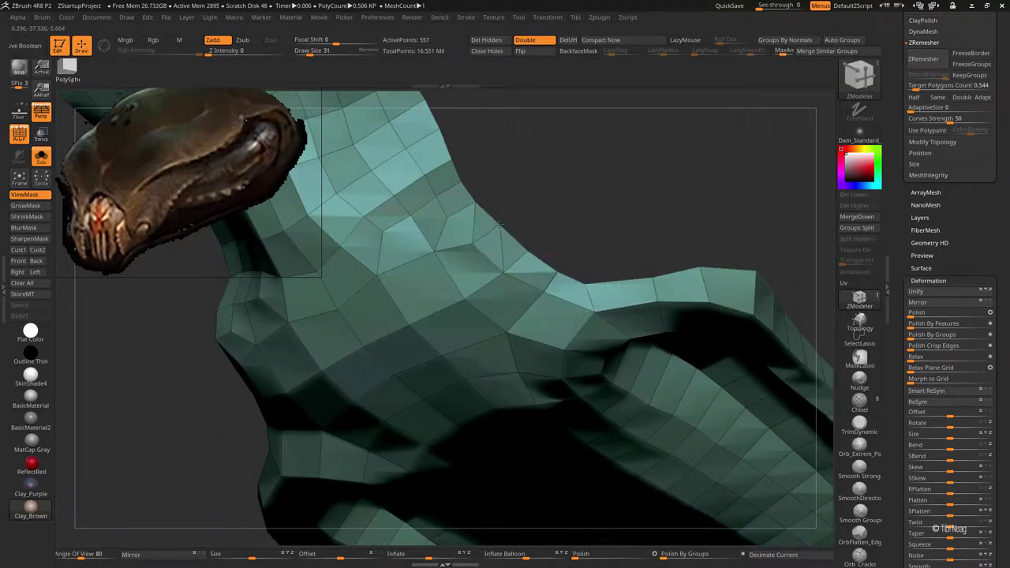
# Step: Orbit around the 543-point plate to review its topology from the front
pyautogui.press('f')
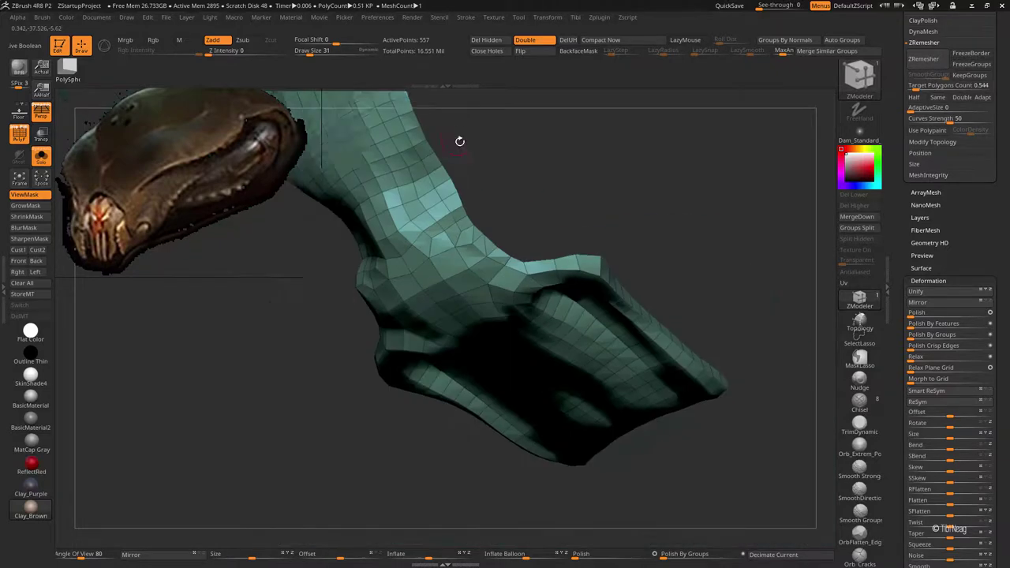
pyautogui.moveTo(459, 142)
pyautogui.mouseDown()
pyautogui.moveTo(601, 244)
pyautogui.moveTo(626, 230)
pyautogui.moveTo(676, 270)
pyautogui.moveTo(290, 61)
pyautogui.mouseUp()
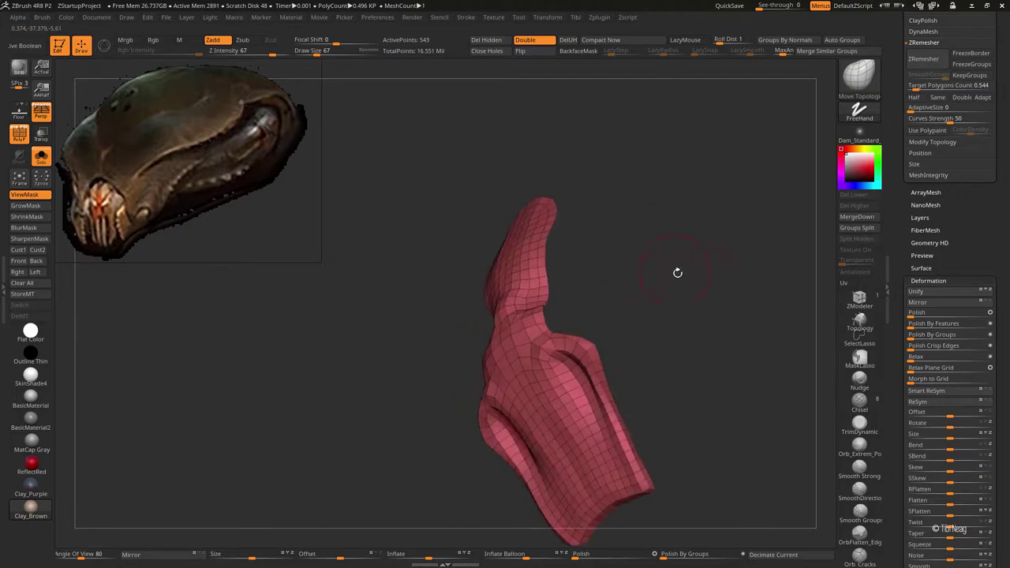
pyautogui.scroll(3, 670, 284)
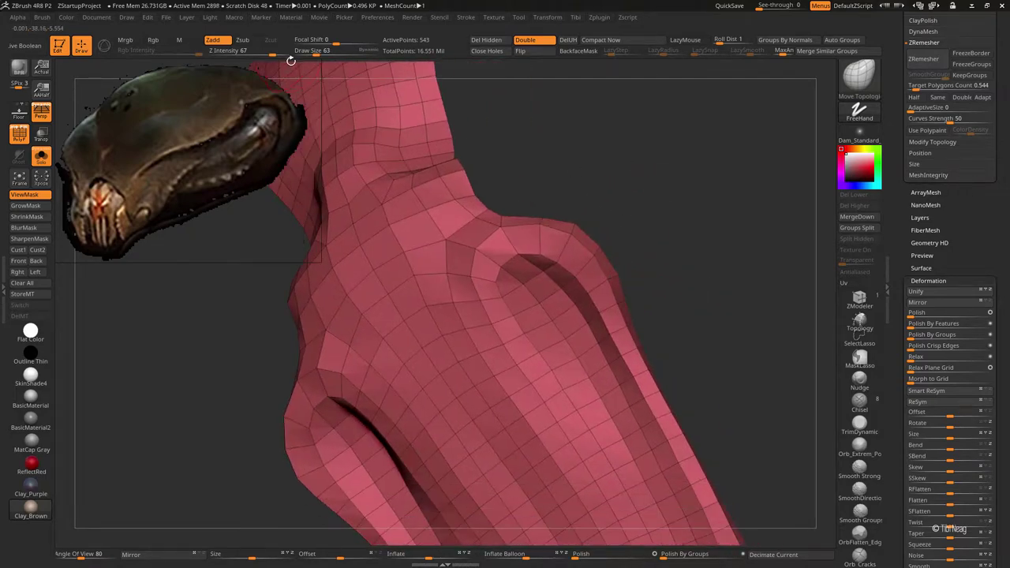
pyautogui.moveTo(530, 188)
pyautogui.mouseDown()
pyautogui.moveTo(642, 261)
pyautogui.moveTo(705, 140)
pyautogui.moveTo(636, 262)
pyautogui.moveTo(622, 311)
pyautogui.moveTo(696, 259)
pyautogui.moveTo(705, 165)
pyautogui.mouseUp()
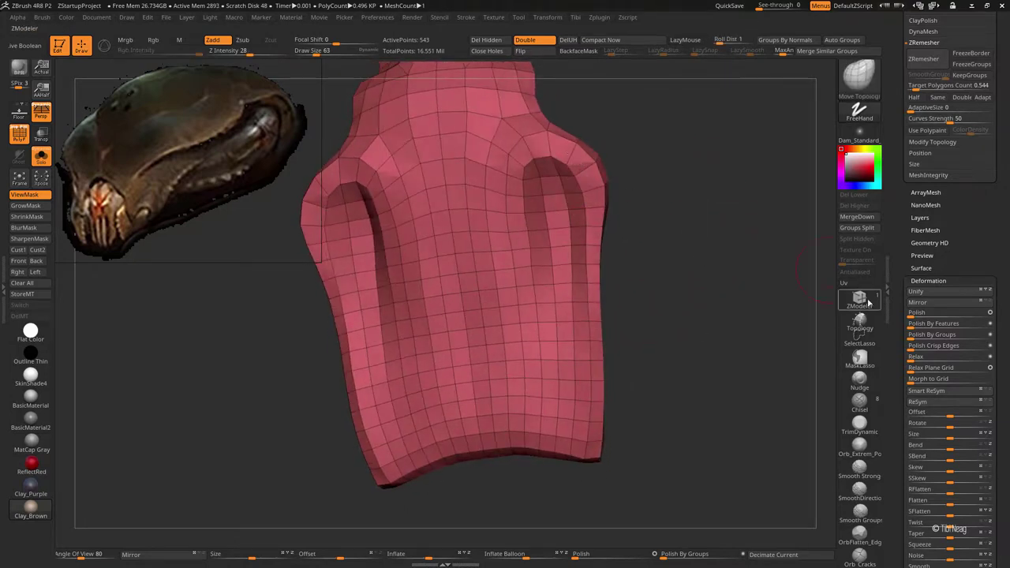
pyautogui.moveTo(661, 266); pyautogui.dragTo(567, 157)
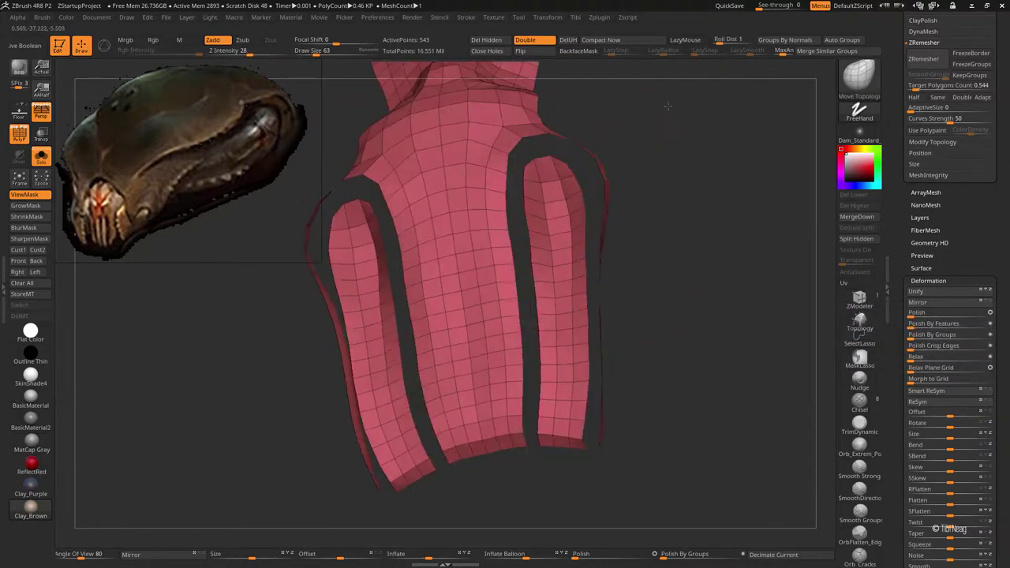
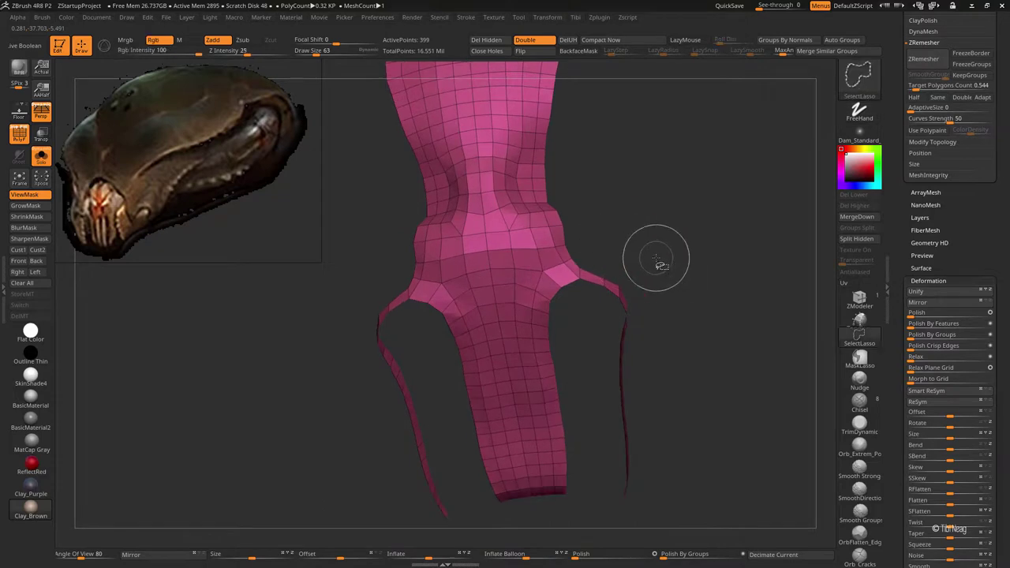
# Step: Hide the lower strips of the grooved mandible piece
pyautogui.keyDown('ctrl'); pyautogui.keyDown('shift'); pyautogui.moveTo(388, 271); pyautogui.dragTo(388, 271); pyautogui.keyUp('shift'); pyautogui.keyUp('ctrl')
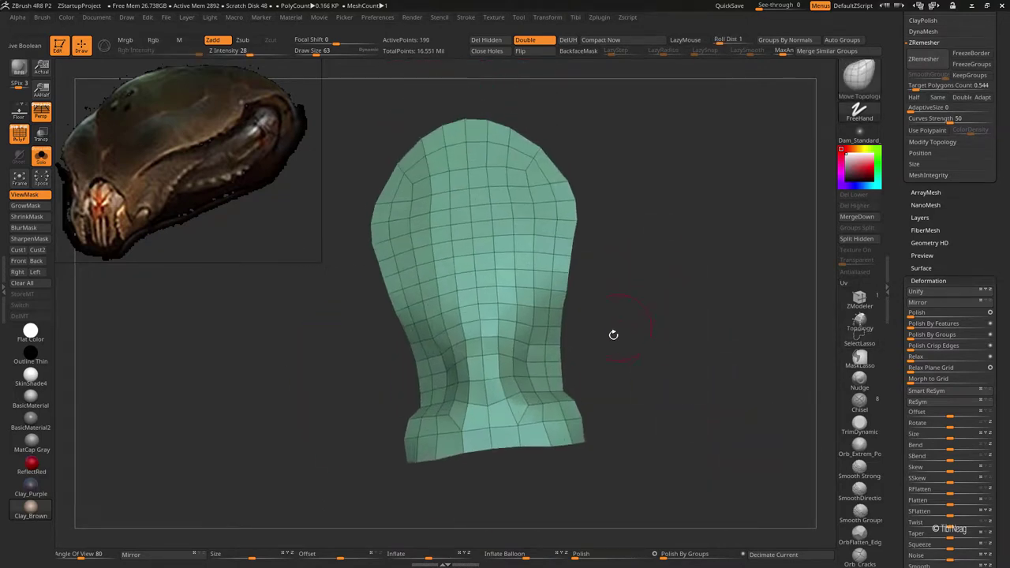
pyautogui.moveTo(604, 341)
pyautogui.keyDown('ctrl'); pyautogui.keyDown('shift'); pyautogui.mouseDown()
pyautogui.moveTo(537, 383)
pyautogui.moveTo(507, 139)
pyautogui.mouseUp(); pyautogui.keyUp('shift'); pyautogui.keyUp('ctrl')
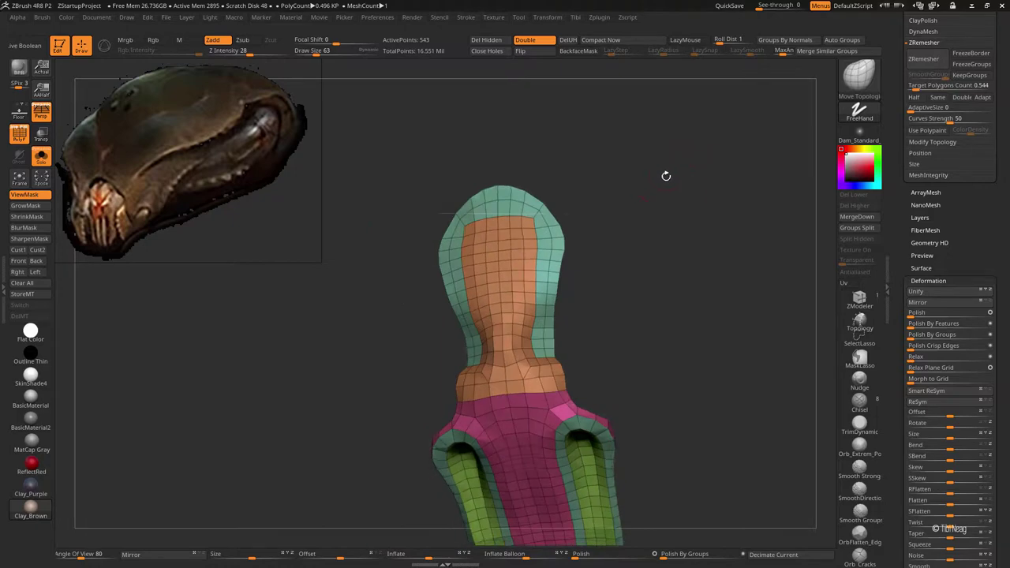
pyautogui.moveTo(666, 176)
pyautogui.mouseDown()
pyautogui.moveTo(665, 184)
pyautogui.moveTo(667, 131)
pyautogui.moveTo(692, 196)
pyautogui.moveTo(671, 180)
pyautogui.moveTo(651, 293)
pyautogui.mouseUp()
# Step: Apply Polish By Groups to the grooved piece and turn PolyF off
pyautogui.press('t')
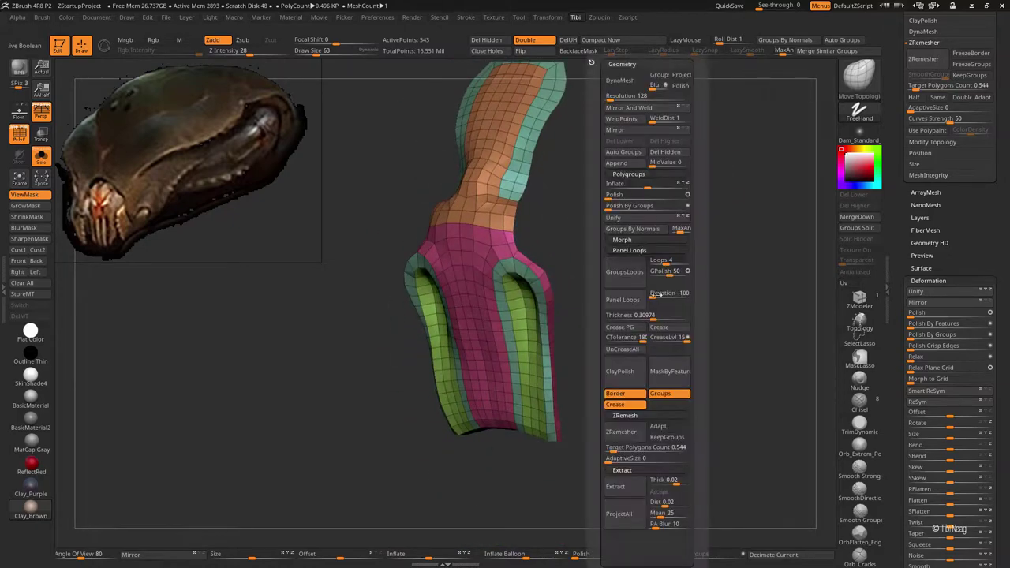
pyautogui.moveTo(603, 272); pyautogui.dragTo(590, 242)
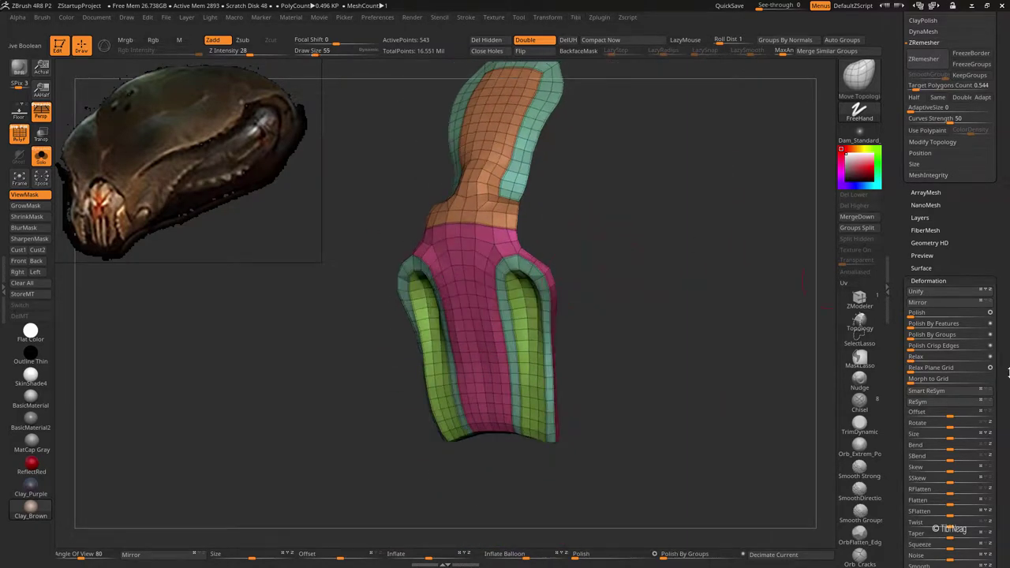
pyautogui.moveTo(1007, 372); pyautogui.dragTo(988, 327)
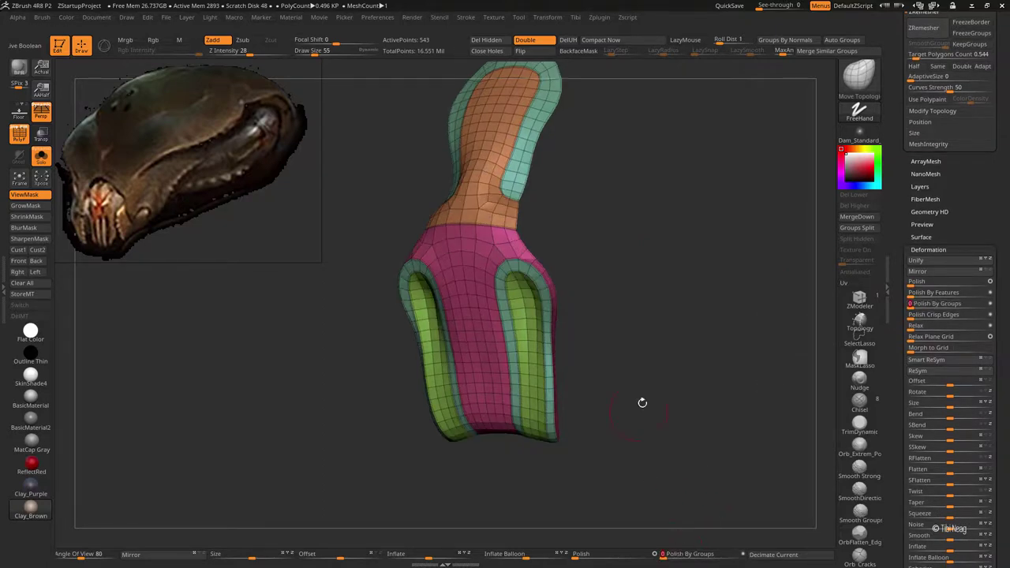
pyautogui.moveTo(1007, 442); pyautogui.dragTo(1007, 252)
pyautogui.click(921, 314)
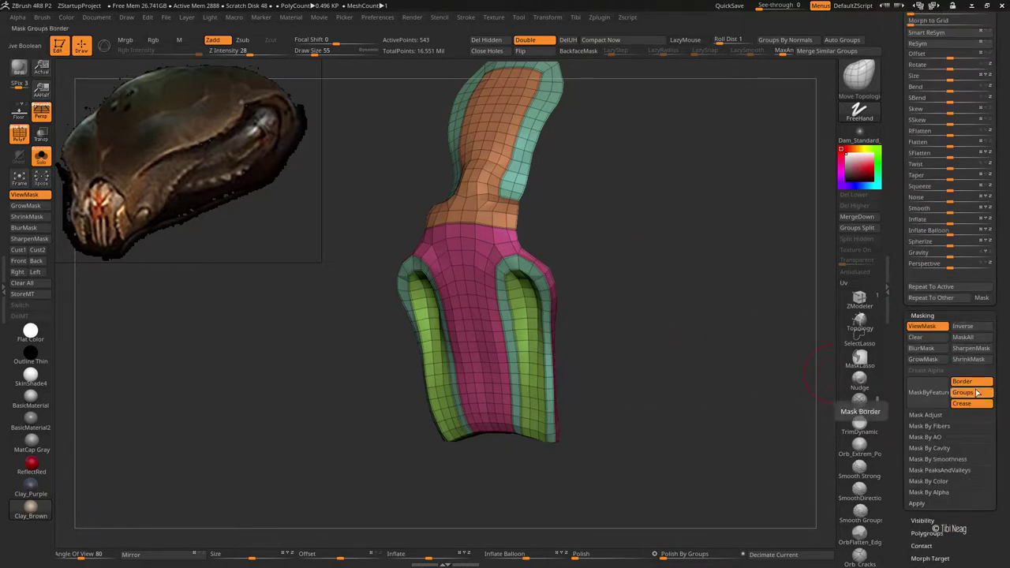
pyautogui.click(675, 554)
pyautogui.hotkey('shift', 'f')
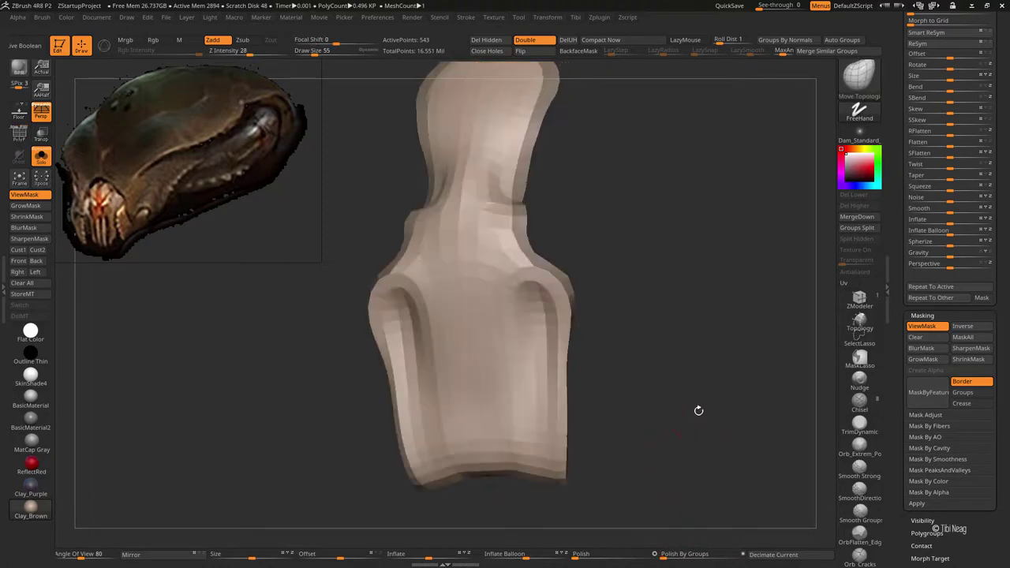
# Step: Fold the grooved piece along an edge loop with ZModeler Edge Swivel
pyautogui.press('w')
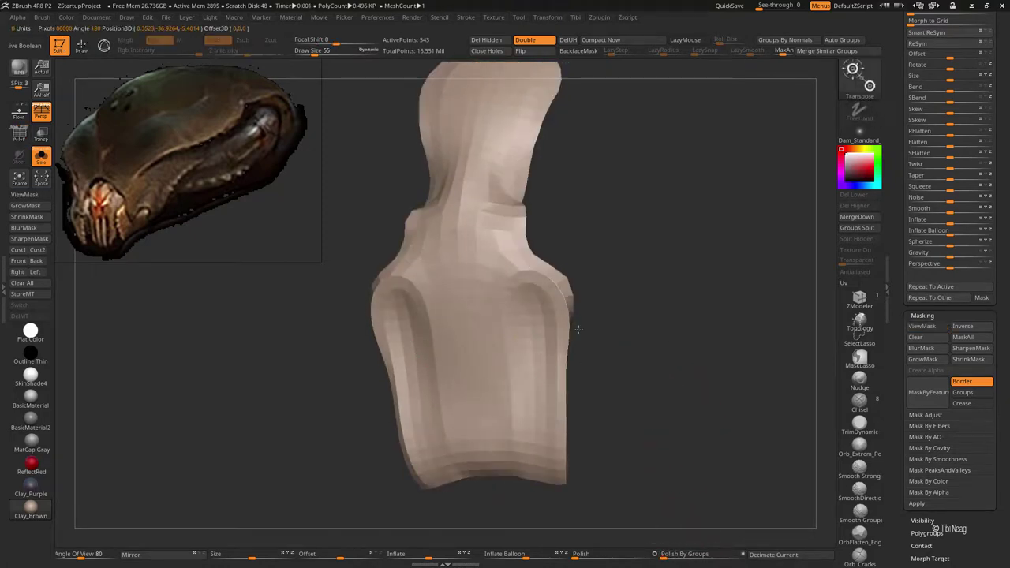
pyautogui.moveTo(579, 329)
pyautogui.mouseDown()
pyautogui.moveTo(443, 390)
pyautogui.moveTo(762, 269)
pyautogui.moveTo(586, 259)
pyautogui.mouseUp()
pyautogui.press('q')
pyautogui.hotkey('shift', 'f')
pyautogui.press('b')
pyautogui.press('z')
pyautogui.press('m')
pyautogui.press('space')
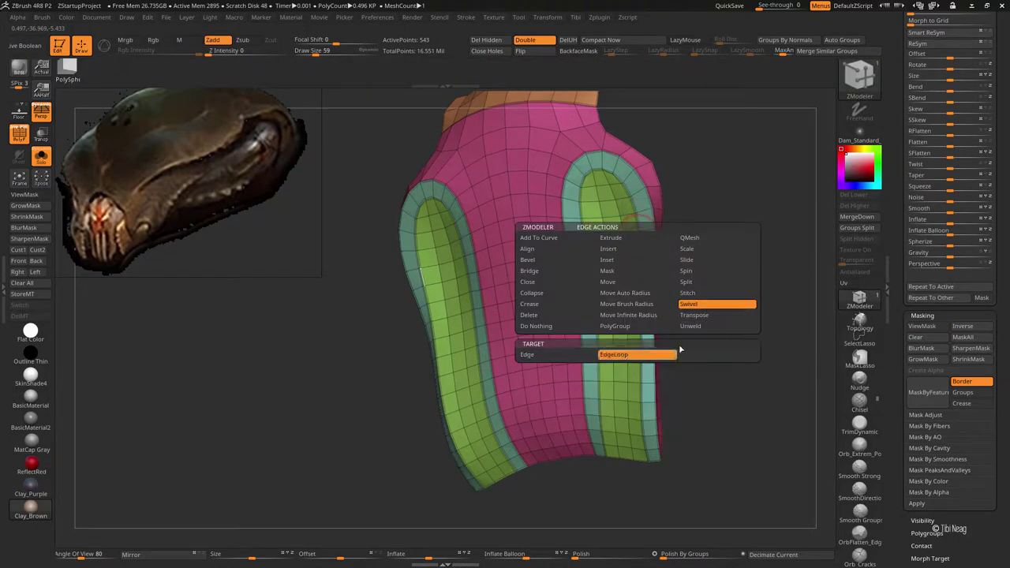
pyautogui.moveTo(680, 349); pyautogui.dragTo(654, 223)
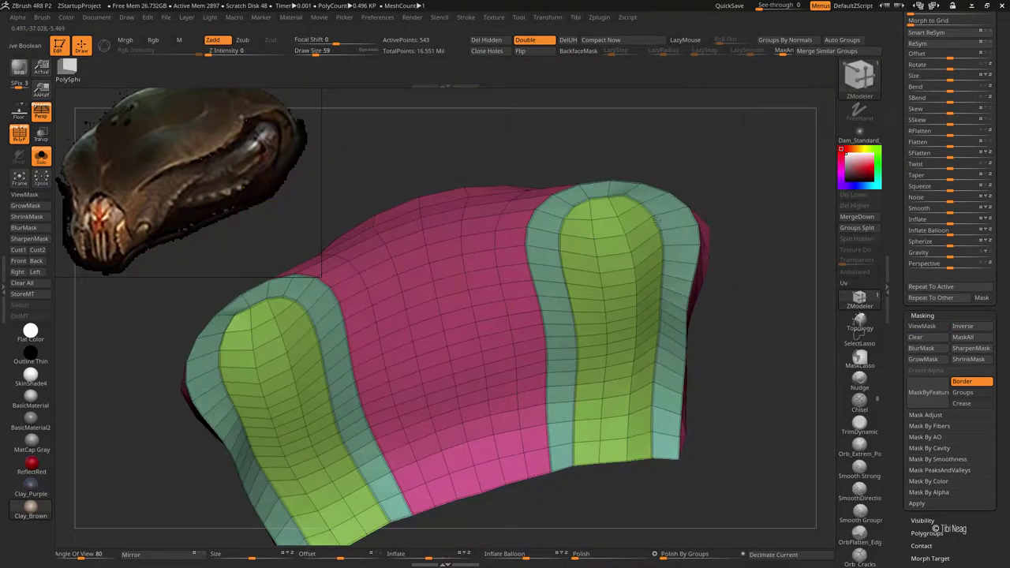
pyautogui.moveTo(557, 254); pyautogui.dragTo(655, 193)
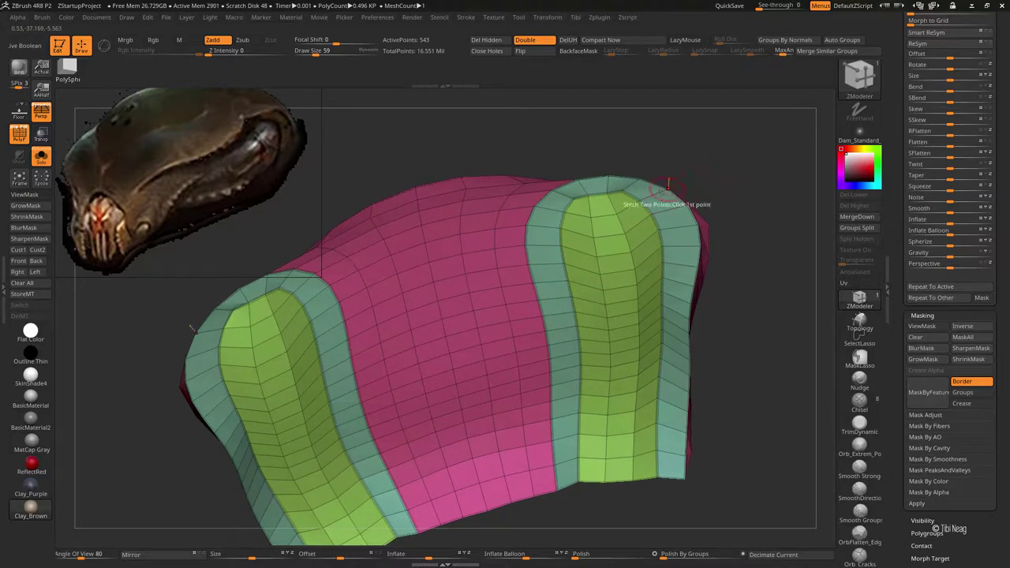
# Step: Switch to Move Topological and undo the edge-loop fold
pyautogui.press('b')
pyautogui.press('m')
pyautogui.press('t')
pyautogui.hotkey('ctrl', 'z')
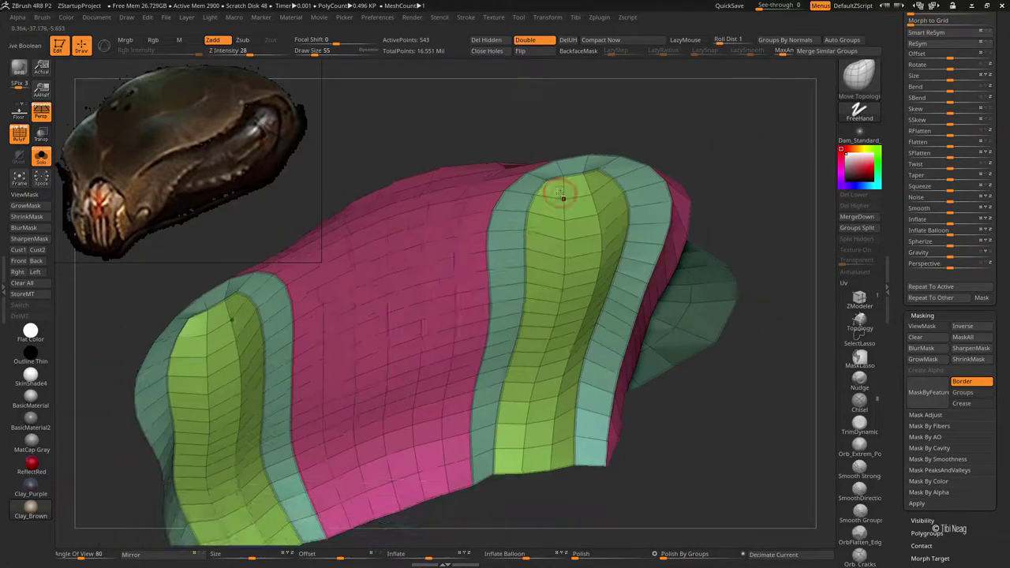
pyautogui.hotkey('ctrl', 'z')
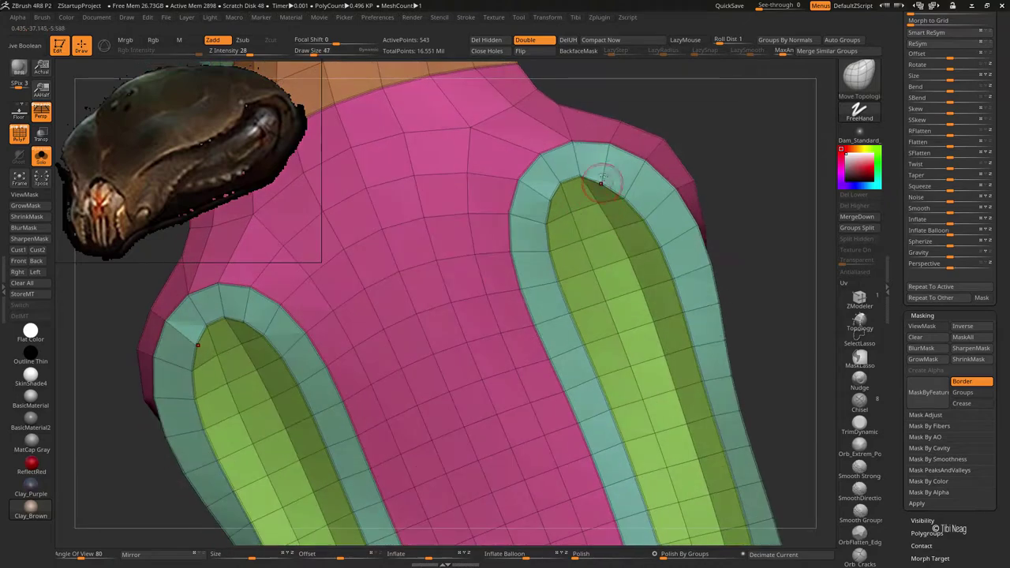
pyautogui.hotkey('ctrl', 'z')
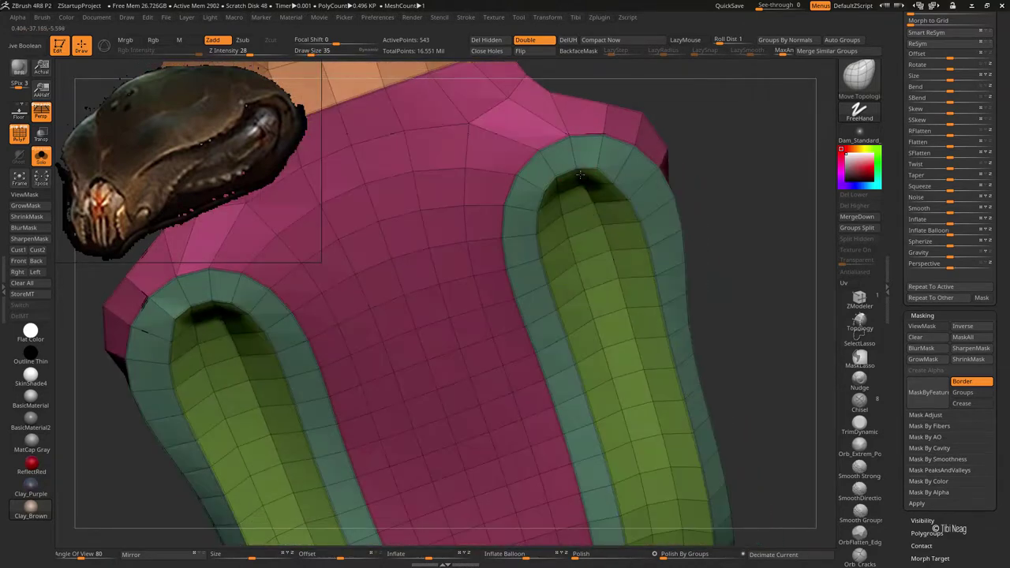
pyautogui.hotkey('ctrl', 'z')
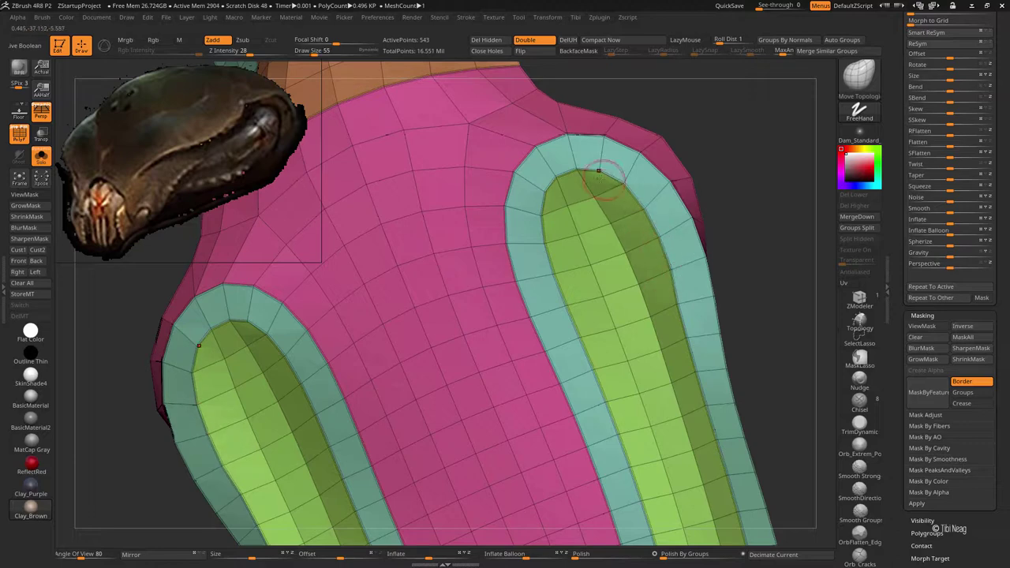
# Step: Frame the whole piece upright and turn PolyF back on
pyautogui.press('f')
pyautogui.moveTo(678, 197)
pyautogui.mouseDown()
pyautogui.moveTo(707, 170)
pyautogui.moveTo(698, 213)
pyautogui.moveTo(667, 231)
pyautogui.mouseUp()
pyautogui.hotkey('shift', 'f')
pyautogui.hotkey('shift', 'f')
pyautogui.press('ctrl')
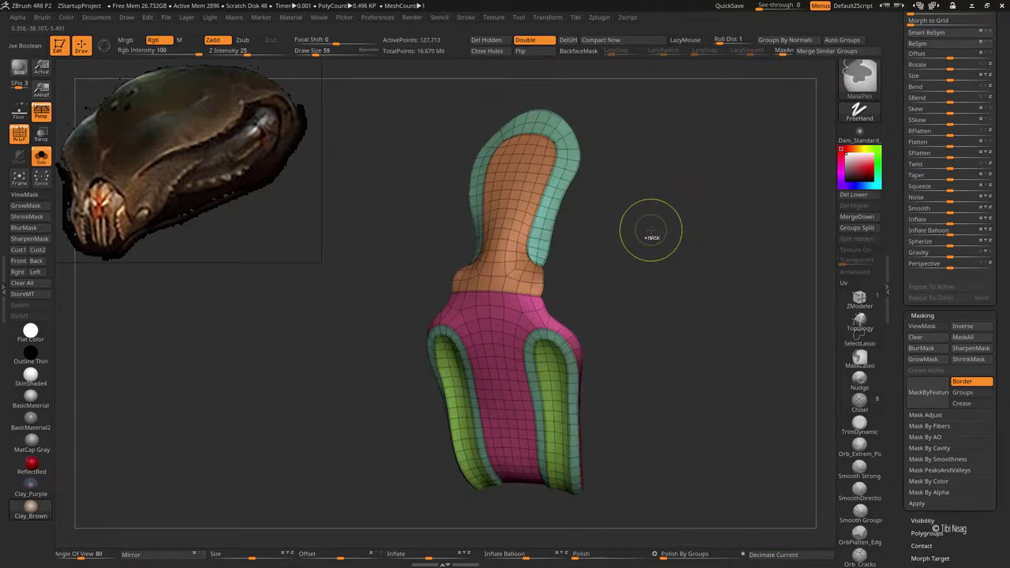
pyautogui.hotkey('shift', 'f')
# Step: Check subdivision levels, switch to Move Topological, and Solo the masked grooved piece
pyautogui.moveTo(683, 187)
pyautogui.mouseDown()
pyautogui.moveTo(610, 257)
pyautogui.moveTo(602, 219)
pyautogui.mouseUp()
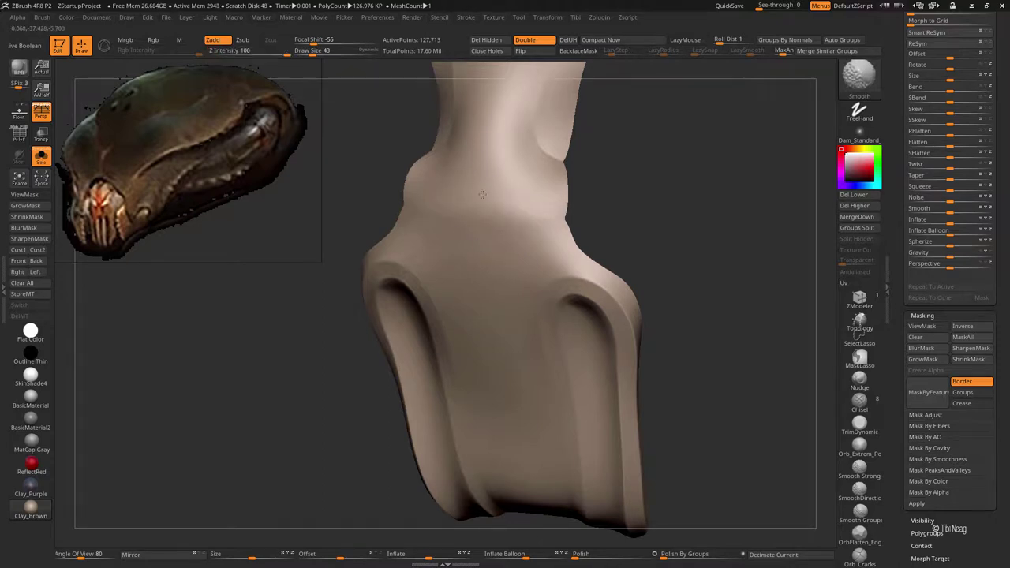
pyautogui.moveTo(593, 207)
pyautogui.mouseDown()
pyautogui.moveTo(672, 270)
pyautogui.moveTo(659, 215)
pyautogui.moveTo(621, 248)
pyautogui.moveTo(548, 231)
pyautogui.moveTo(639, 140)
pyautogui.moveTo(686, 433)
pyautogui.moveTo(734, 386)
pyautogui.moveTo(714, 293)
pyautogui.mouseUp()
pyautogui.hotkey('shift', 'd')
pyautogui.press('d')
pyautogui.press('b')
pyautogui.press('m')
pyautogui.press('t')
pyautogui.hotkey('ctrl', 'shift', 's')
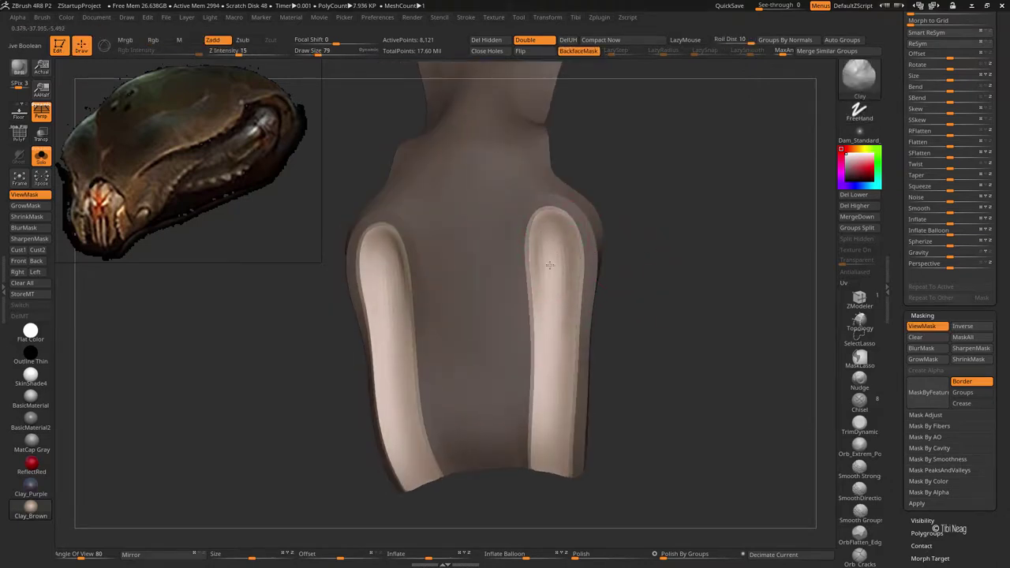
# Step: Shrink and grow the groove mask, then puff out the unmasked grooves with Inflate Balloon
pyautogui.moveTo(632, 284); pyautogui.dragTo(673, 260)
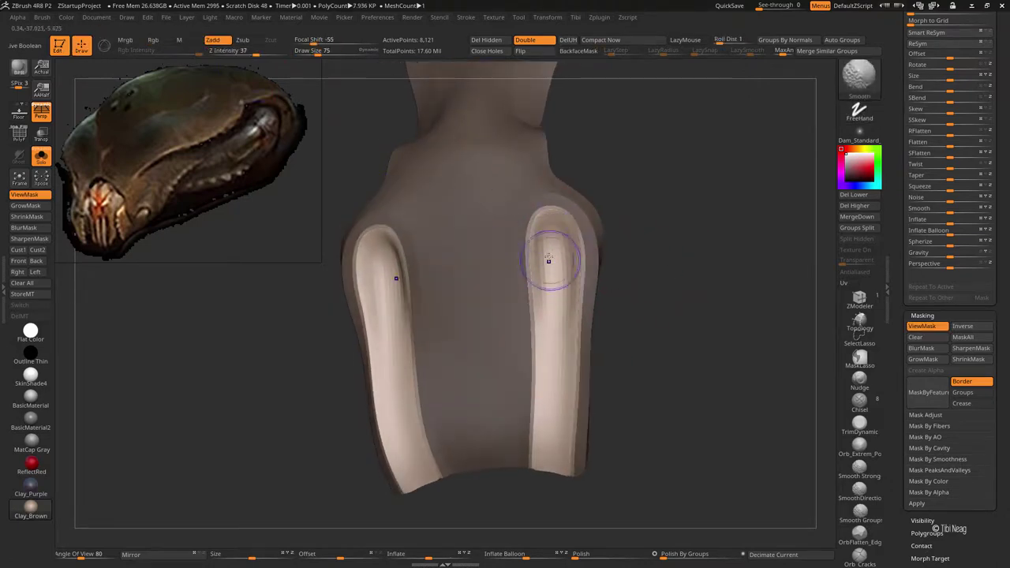
pyautogui.moveTo(665, 266); pyautogui.dragTo(683, 264)
pyautogui.hotkey('ctrl', 'h')
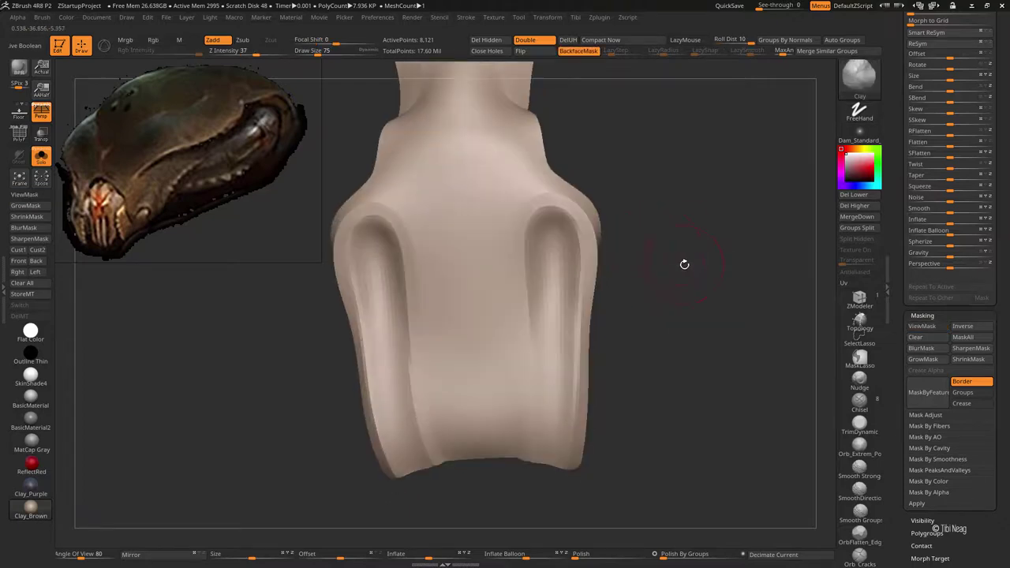
pyautogui.hotkey('ctrl', 'h')
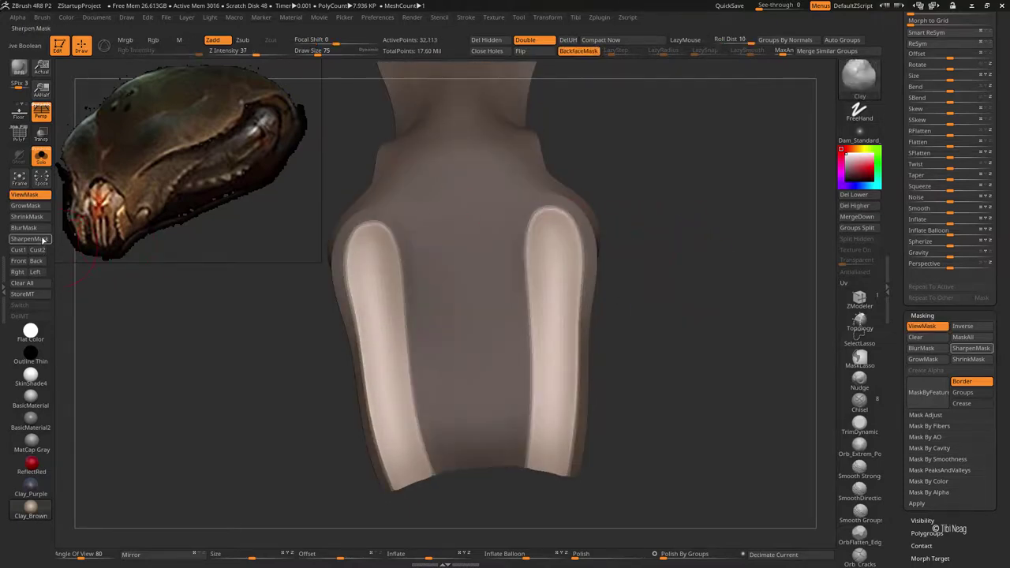
pyautogui.moveTo(611, 331)
pyautogui.mouseDown()
pyautogui.moveTo(639, 329)
pyautogui.moveTo(529, 554)
pyautogui.mouseUp()
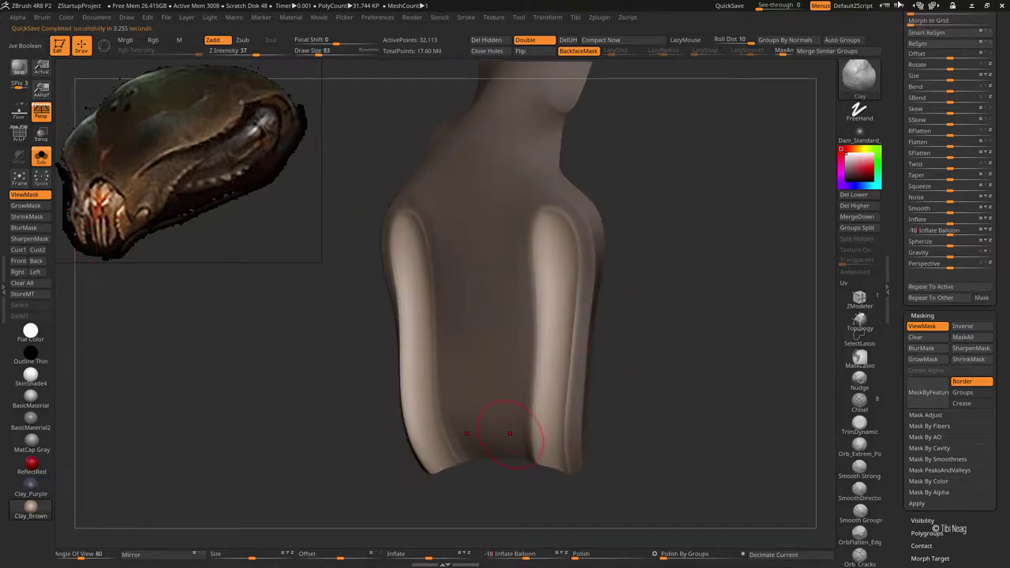
pyautogui.hotkey('ctrl', 'z')
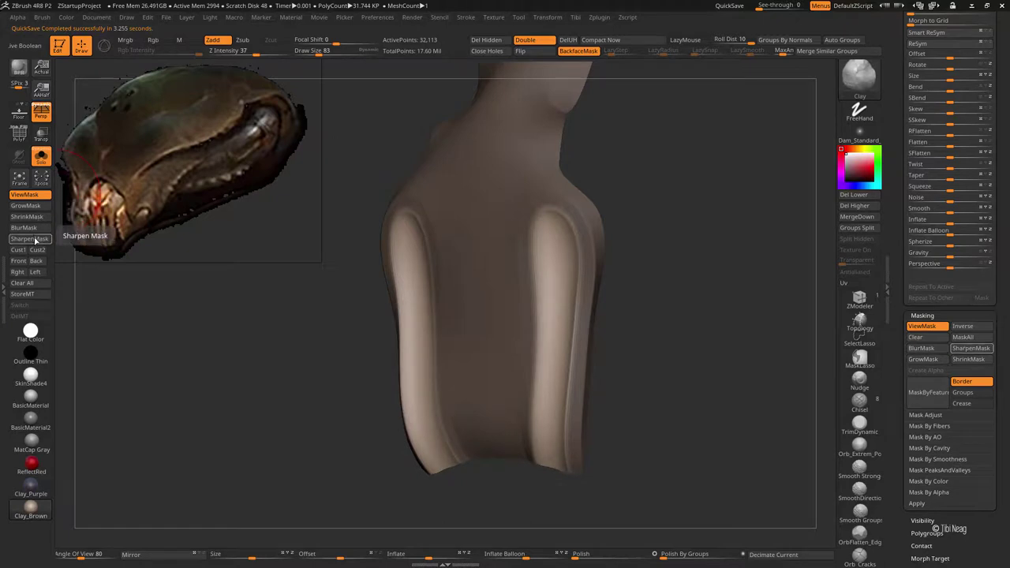
pyautogui.click(31, 216)
pyautogui.click(40, 206)
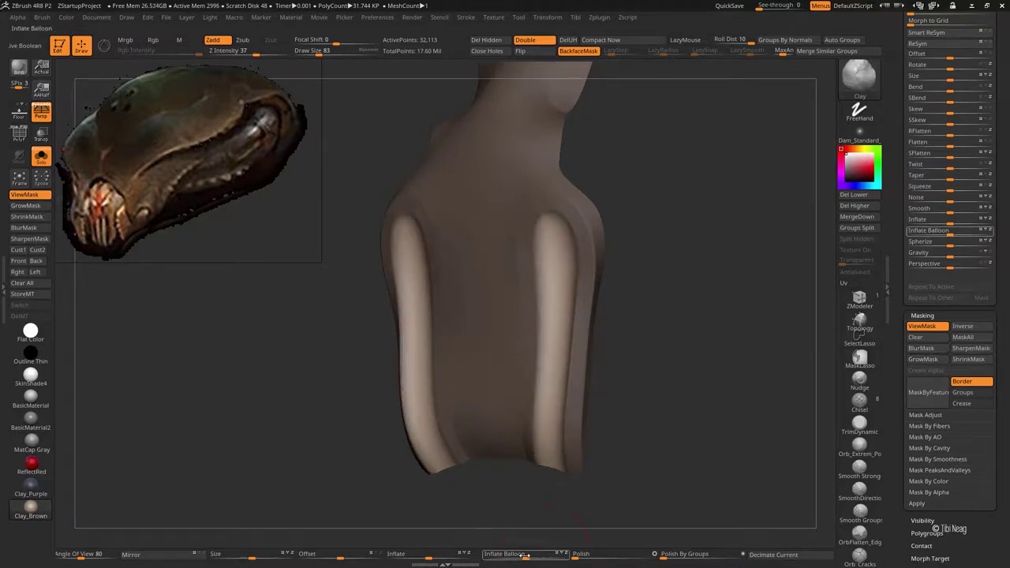
pyautogui.moveTo(525, 555); pyautogui.dragTo(516, 482)
# Step: Clear the mask and subdivide the grooved piece to about 509,000 points
pyautogui.hotkey('ctrl', 'z')
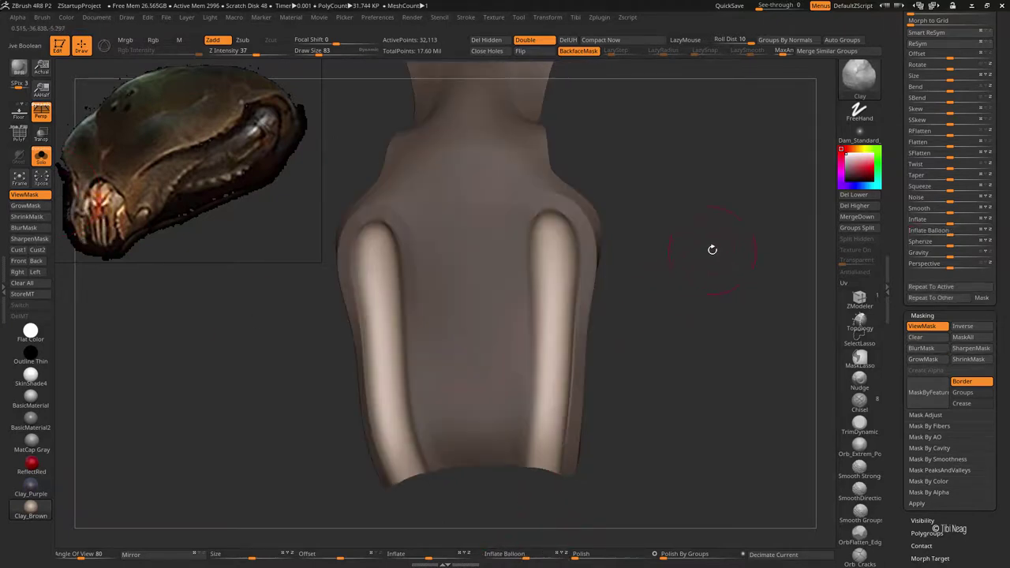
pyautogui.hotkey('ctrl', 'h')
pyautogui.moveTo(687, 230)
pyautogui.keyDown('alt'); pyautogui.mouseDown(button='right')
pyautogui.moveTo(548, 236)
pyautogui.moveTo(640, 298)
pyautogui.mouseUp(button='right'); pyautogui.keyUp('alt')
pyautogui.hotkey('ctrl', 'd')
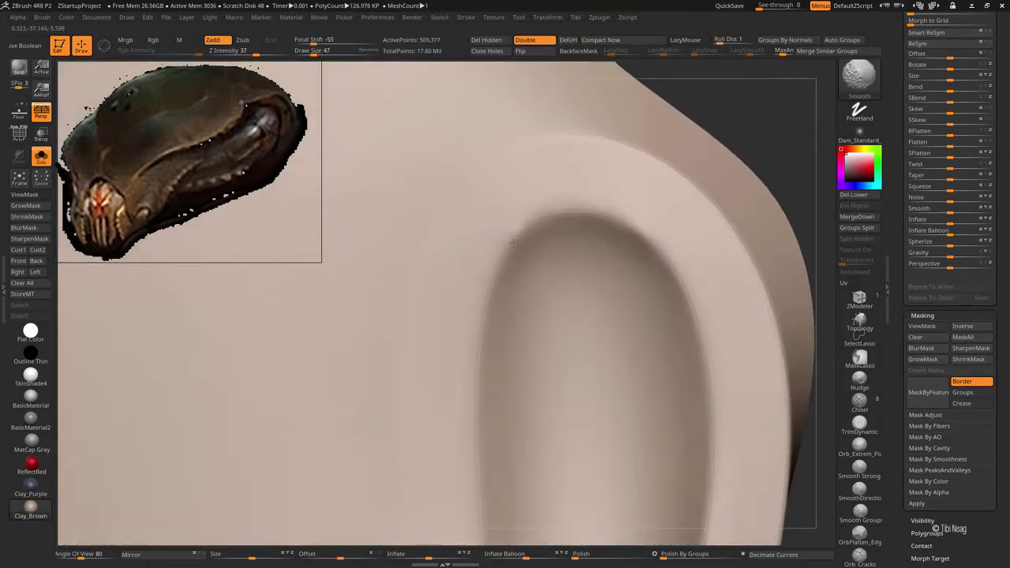
pyautogui.keyDown('alt'); pyautogui.moveTo(637, 231); pyautogui.dragTo(699, 134, button='right'); pyautogui.keyUp('alt')
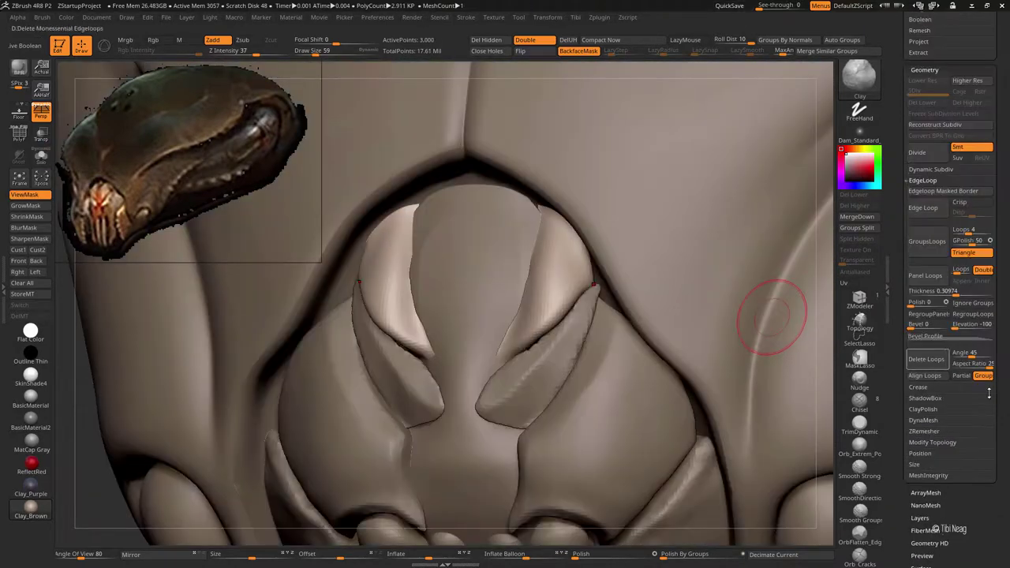
# Step: ZRemesh the nose crescents at Target Polygons 0.1 with AdaptiveSize 0, then inspect them
pyautogui.click(923, 431)
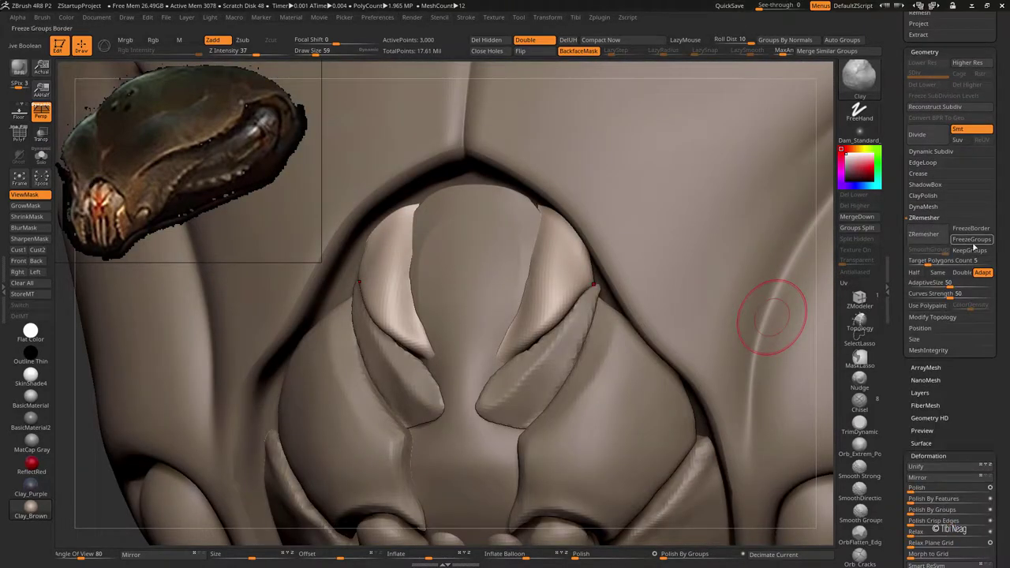
pyautogui.click(923, 234)
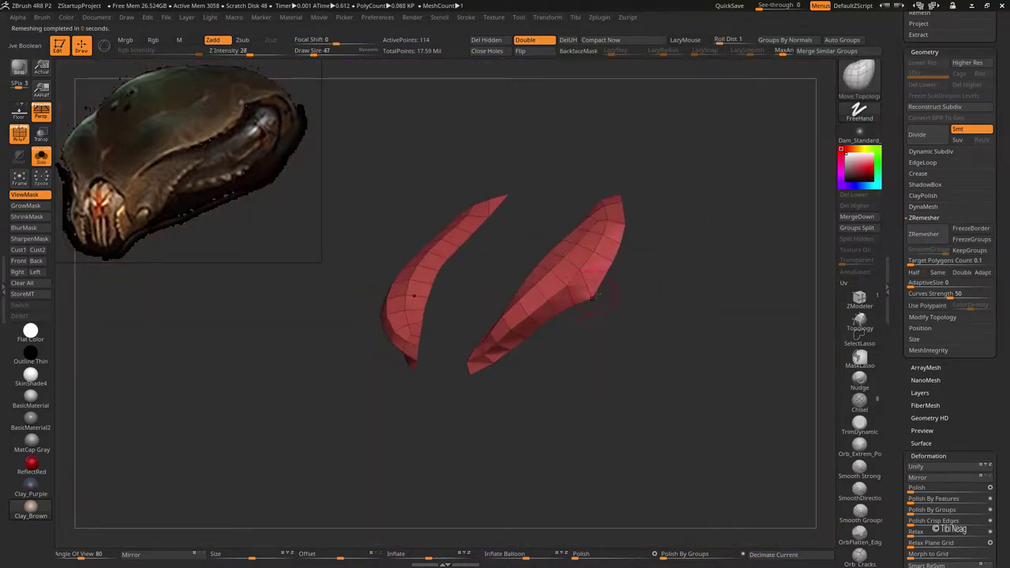
pyautogui.moveTo(593, 296)
pyautogui.mouseDown()
pyautogui.moveTo(636, 286)
pyautogui.moveTo(504, 361)
pyautogui.moveTo(477, 317)
pyautogui.moveTo(497, 281)
pyautogui.mouseUp()
pyautogui.moveTo(503, 299); pyautogui.dragTo(464, 295)
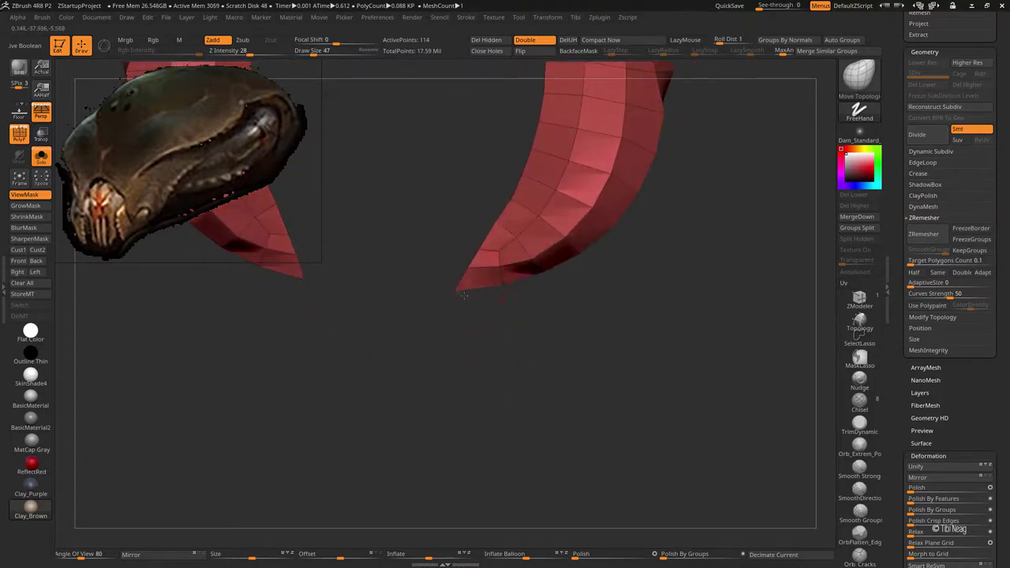
pyautogui.moveTo(499, 263)
pyautogui.mouseDown()
pyautogui.moveTo(709, 199)
pyautogui.moveTo(679, 202)
pyautogui.moveTo(644, 185)
pyautogui.moveTo(633, 165)
pyautogui.mouseUp()
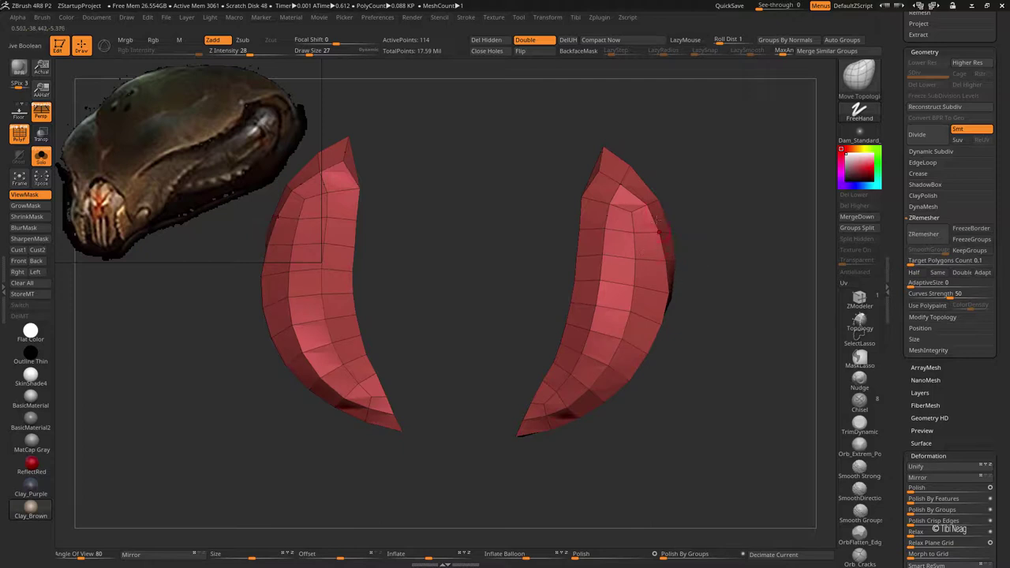
pyautogui.moveTo(659, 229)
pyautogui.mouseDown()
pyautogui.moveTo(629, 170)
pyautogui.moveTo(584, 189)
pyautogui.moveTo(554, 187)
pyautogui.moveTo(552, 158)
pyautogui.mouseUp()
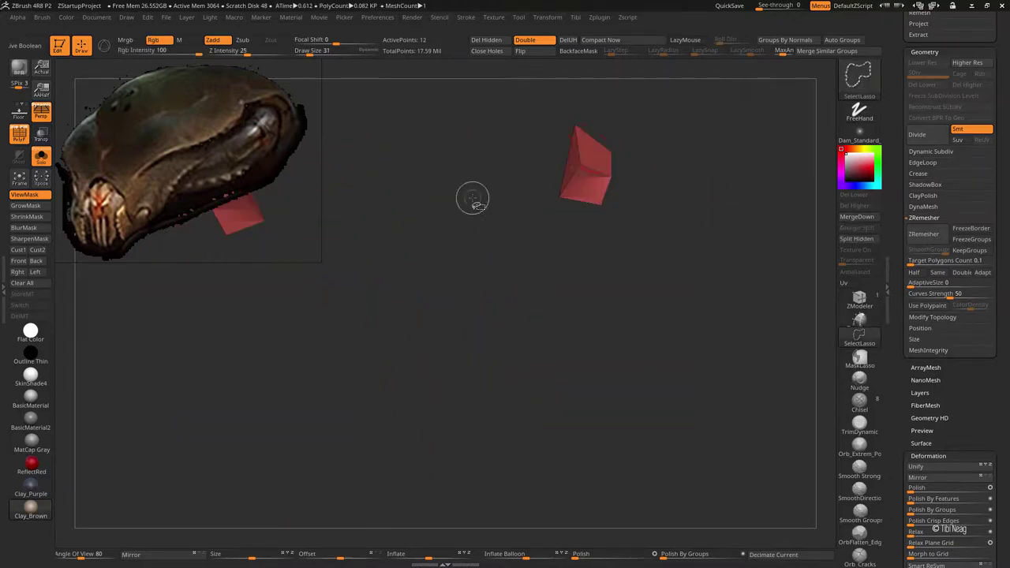
# Step: Hide the crescent tips and close the holes in the crescent meshes
pyautogui.keyDown('ctrl'); pyautogui.keyDown('alt'); pyautogui.keyDown('shift'); pyautogui.moveTo(568, 119); pyautogui.dragTo(655, 197); pyautogui.keyUp('shift'); pyautogui.keyUp('alt'); pyautogui.keyUp('ctrl')
pyautogui.keyDown('ctrl'); pyautogui.keyDown('shift'); pyautogui.click(730, 166); pyautogui.keyUp('shift'); pyautogui.keyUp('ctrl')
pyautogui.click(492, 50)
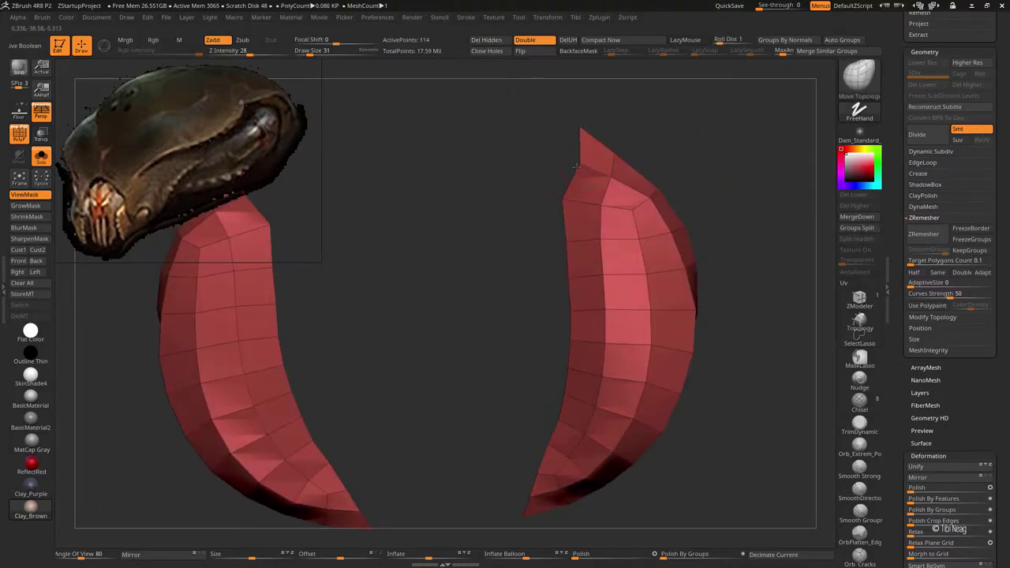
pyautogui.moveTo(478, 133)
pyautogui.mouseDown()
pyautogui.moveTo(579, 217)
pyautogui.moveTo(725, 137)
pyautogui.moveTo(718, 198)
pyautogui.moveTo(589, 174)
pyautogui.moveTo(514, 207)
pyautogui.moveTo(549, 186)
pyautogui.mouseUp()
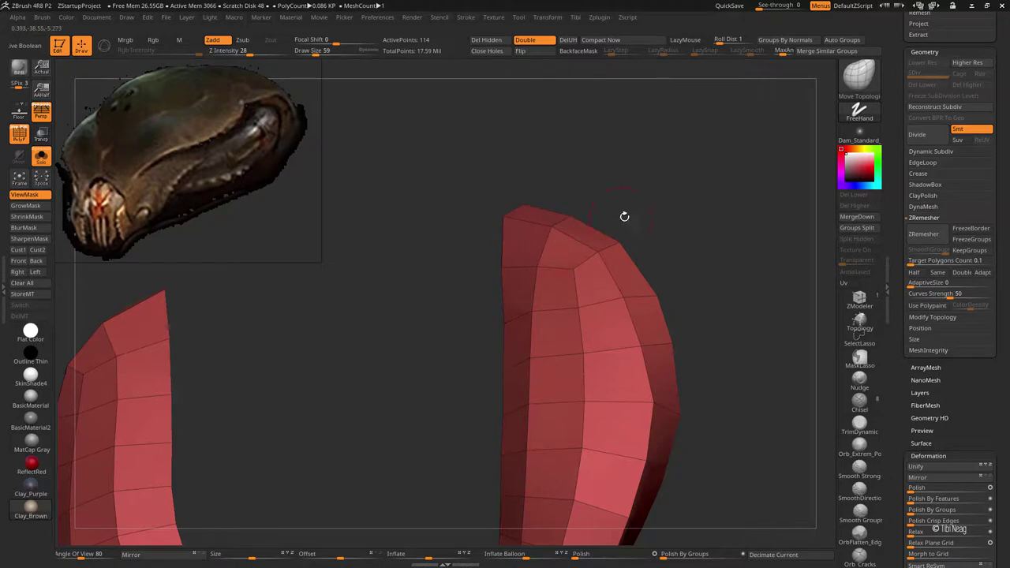
pyautogui.moveTo(624, 217)
pyautogui.mouseDown()
pyautogui.moveTo(674, 135)
pyautogui.moveTo(623, 261)
pyautogui.mouseUp()
pyautogui.moveTo(532, 258); pyautogui.dragTo(549, 262)
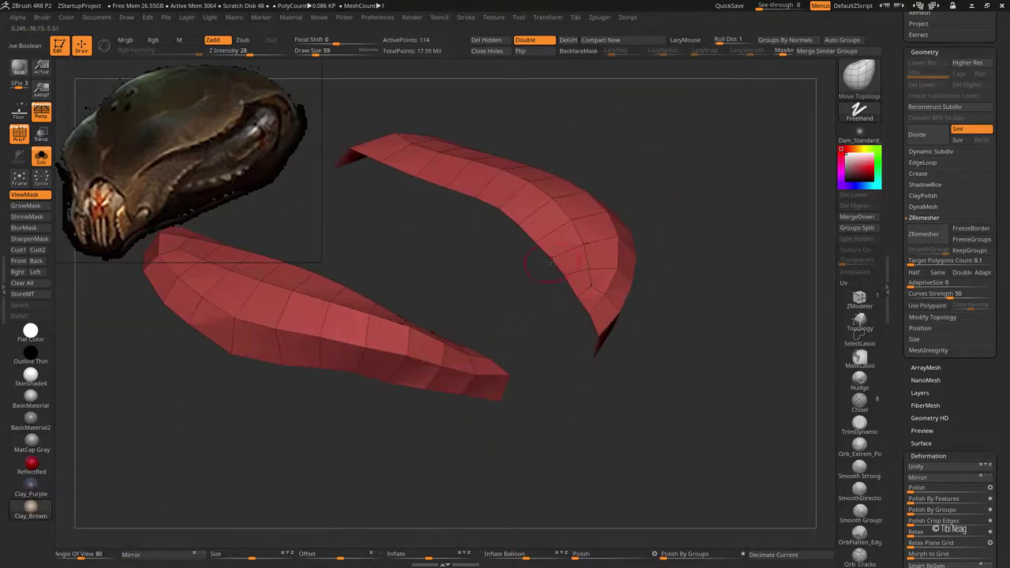
# Step: Thicken the crescent surfaces with the ZModeler Extrude polygon action
pyautogui.press('b')
pyautogui.press('z')
pyautogui.press('m')
pyautogui.press('space')
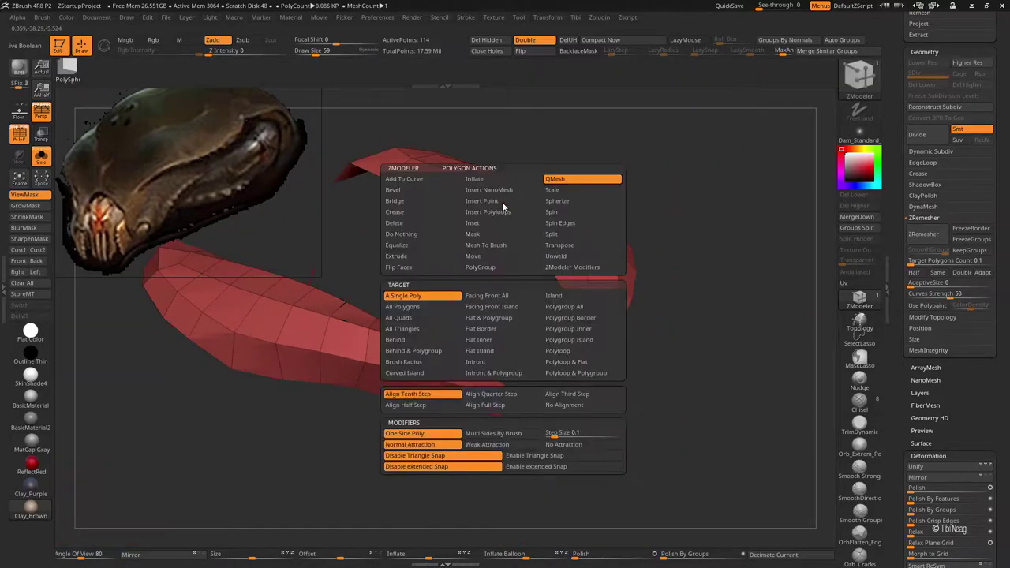
pyautogui.click(411, 260)
pyautogui.moveTo(466, 220)
pyautogui.mouseDown()
pyautogui.moveTo(485, 235)
pyautogui.moveTo(678, 245)
pyautogui.mouseUp()
# Step: Inspect the thickened crescent shells by hiding and unhiding their polygroups
pyautogui.keyDown('ctrl'); pyautogui.keyDown('shift'); pyautogui.click(584, 237); pyautogui.keyUp('shift'); pyautogui.keyUp('ctrl')
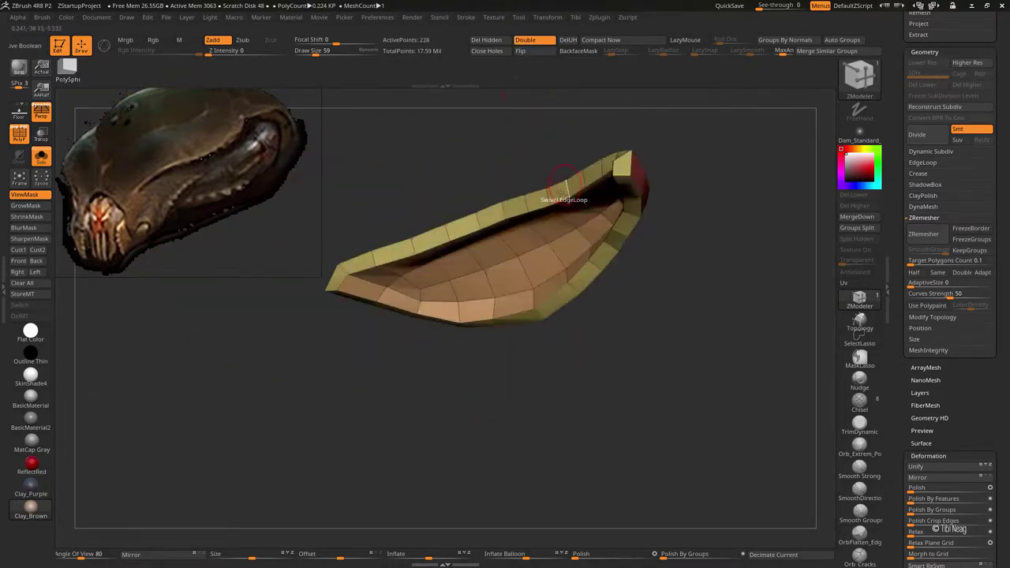
pyautogui.keyDown('ctrl'); pyautogui.keyDown('shift'); pyautogui.click(694, 251); pyautogui.keyUp('shift'); pyautogui.keyUp('ctrl')
pyautogui.moveTo(694, 251)
pyautogui.mouseDown()
pyautogui.moveTo(797, 186)
pyautogui.moveTo(715, 190)
pyautogui.moveTo(721, 100)
pyautogui.mouseUp()
pyautogui.keyDown('ctrl'); pyautogui.keyDown('shift'); pyautogui.click(727, 236); pyautogui.keyUp('shift'); pyautogui.keyUp('ctrl')
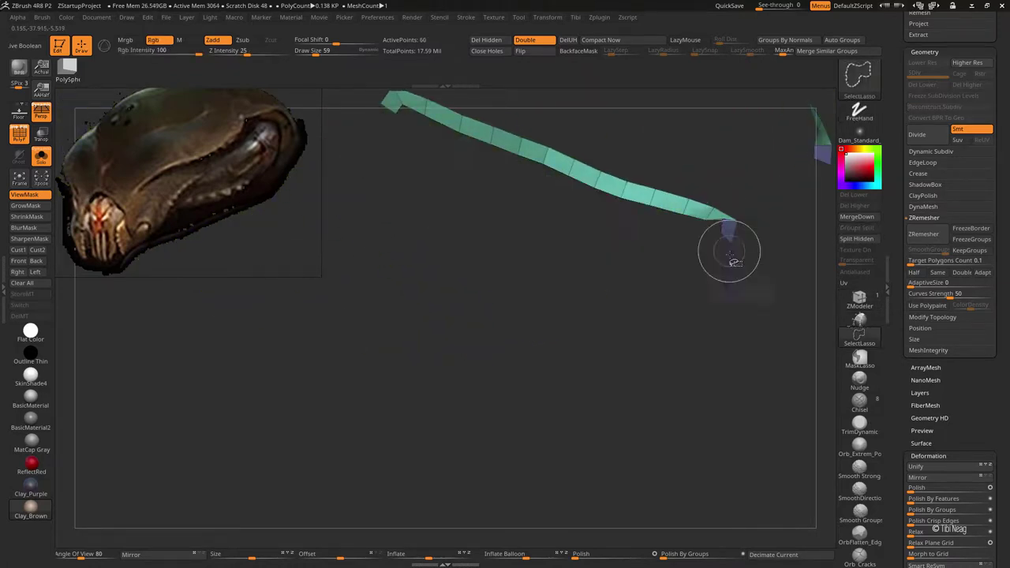
pyautogui.keyDown('ctrl'); pyautogui.keyDown('shift'); pyautogui.click(733, 262); pyautogui.keyUp('shift'); pyautogui.keyUp('ctrl')
pyautogui.moveTo(734, 262)
pyautogui.mouseDown()
pyautogui.moveTo(623, 322)
pyautogui.moveTo(727, 209)
pyautogui.moveTo(584, 390)
pyautogui.moveTo(426, 387)
pyautogui.mouseUp()
# Step: Unhide all crescent polygons and crease their polygroup borders
pyautogui.keyDown('ctrl'); pyautogui.keyDown('shift'); pyautogui.click(426, 387); pyautogui.keyUp('shift'); pyautogui.keyUp('ctrl')
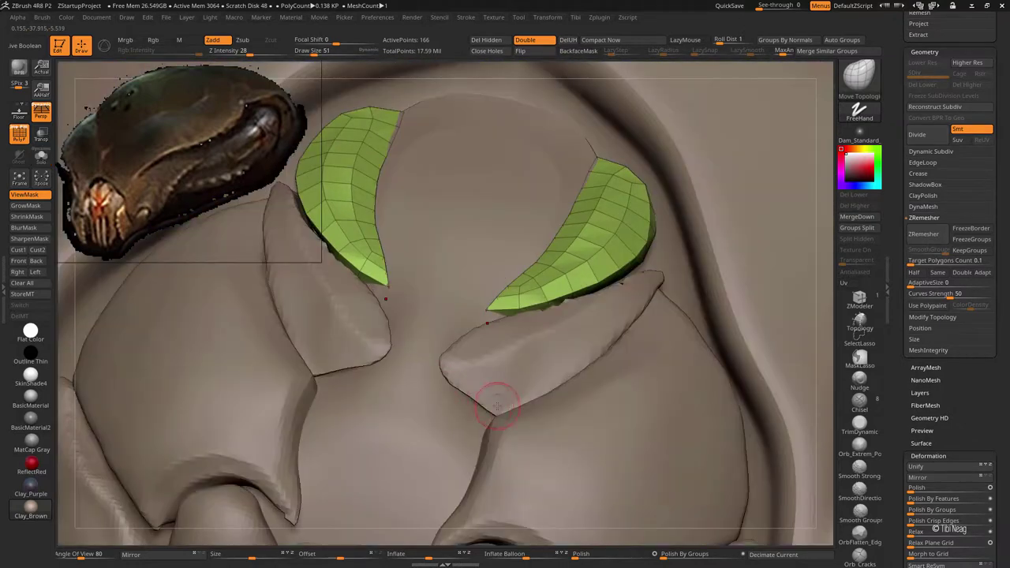
pyautogui.keyDown('ctrl'); pyautogui.keyDown('shift'); pyautogui.click(496, 405); pyautogui.keyUp('shift'); pyautogui.keyUp('ctrl')
pyautogui.moveTo(497, 405)
pyautogui.mouseDown()
pyautogui.moveTo(554, 288)
pyautogui.moveTo(557, 342)
pyautogui.moveTo(629, 406)
pyautogui.moveTo(647, 337)
pyautogui.mouseUp()
pyautogui.keyDown('ctrl'); pyautogui.keyDown('shift'); pyautogui.click(557, 342); pyautogui.keyUp('shift'); pyautogui.keyUp('ctrl')
pyautogui.press('g')
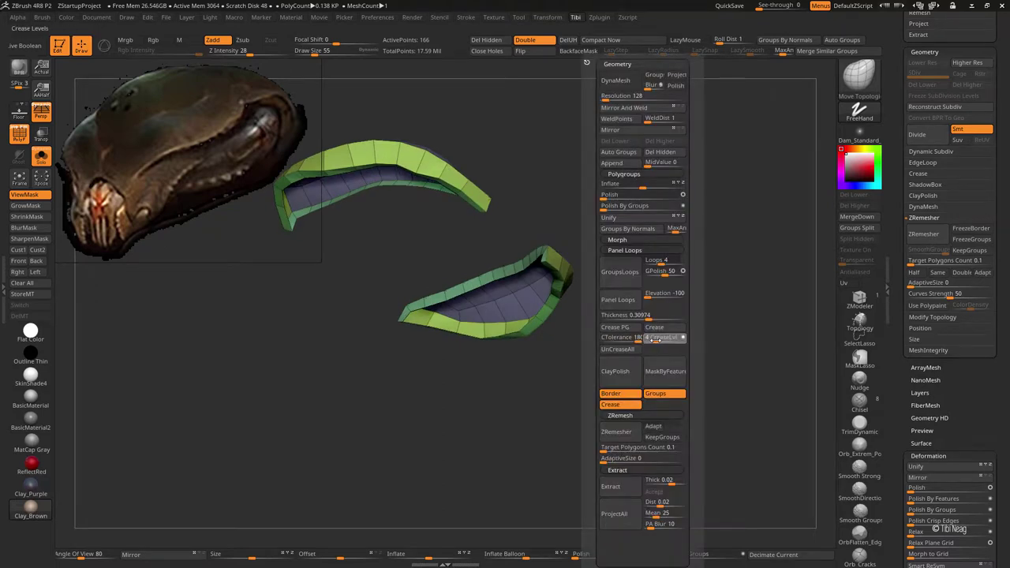
pyautogui.click(606, 335)
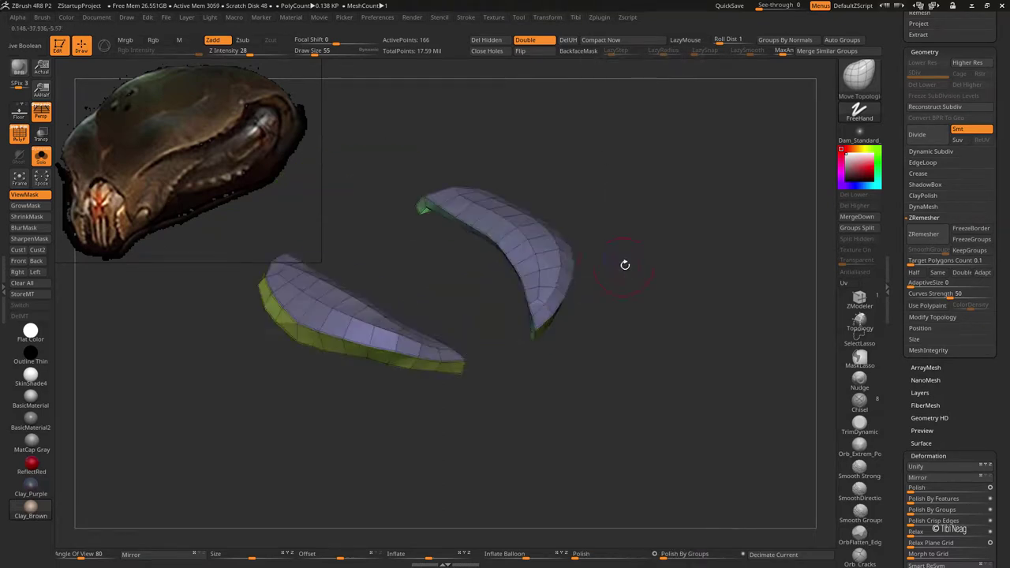
# Step: Subdivide the crescents with Ctrl+D, checking levels with and without the wireframe
pyautogui.hotkey('ctrl', 'd')
pyautogui.hotkey('ctrl', 'd')
pyautogui.hotkey('shift', 'f')
pyautogui.hotkey('shift', 'd')
pyautogui.hotkey('shift', 'd')
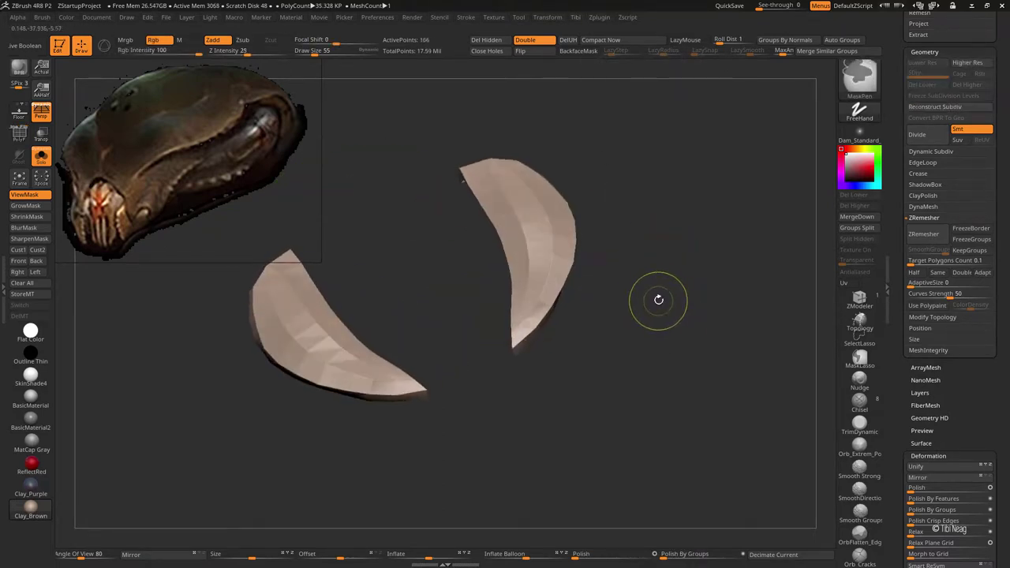
pyautogui.hotkey('shift', 'f')
pyautogui.press('g')
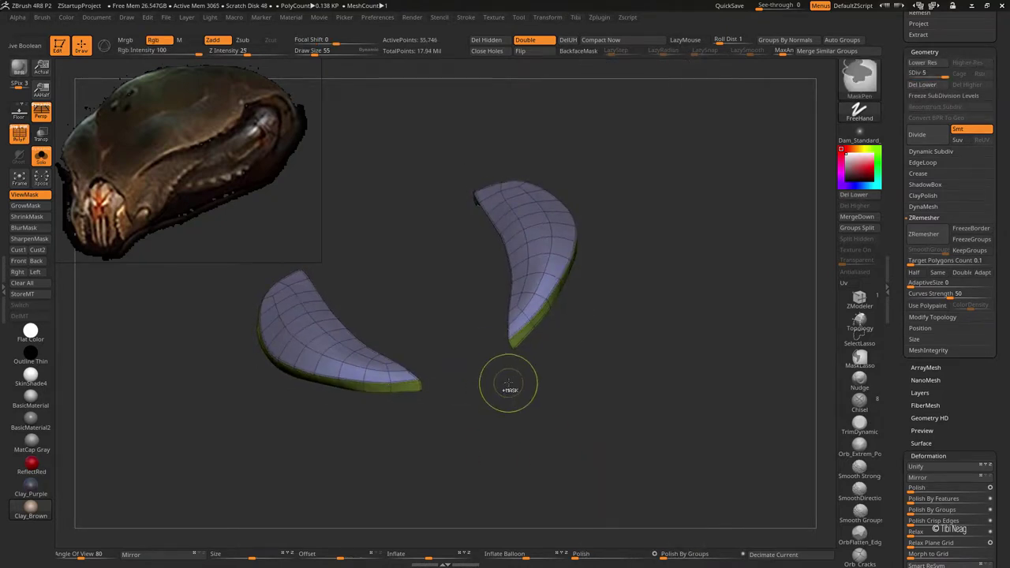
pyautogui.hotkey('ctrl', 'd')
pyautogui.hotkey('ctrl', 'd')
pyautogui.hotkey('ctrl', 'd')
pyautogui.hotkey('shift', 'f')
pyautogui.moveTo(554, 421)
pyautogui.mouseDown()
pyautogui.moveTo(643, 353)
pyautogui.moveTo(624, 365)
pyautogui.moveTo(627, 338)
pyautogui.moveTo(547, 300)
pyautogui.mouseUp()
pyautogui.hotkey('shift', 'd')
pyautogui.hotkey('shift', 'd')
pyautogui.hotkey('shift', 'd')
pyautogui.hotkey('shift', 'd')
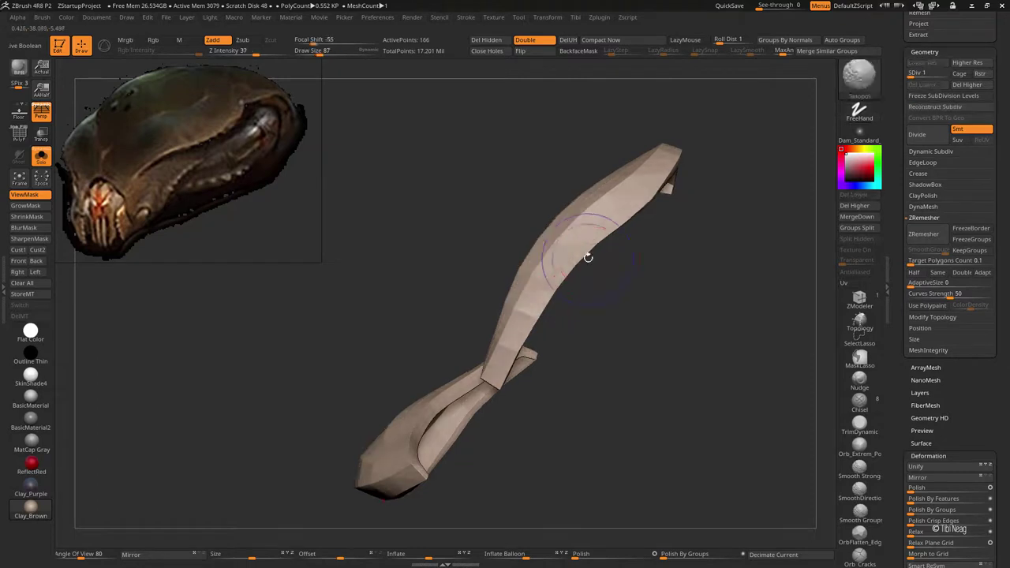
# Step: Check the crescents at several subdivision levels, then turn Solo off to show the skull
pyautogui.press('d')
pyautogui.moveTo(589, 289)
pyautogui.mouseDown()
pyautogui.moveTo(600, 311)
pyautogui.moveTo(565, 192)
pyautogui.moveTo(577, 243)
pyautogui.mouseUp()
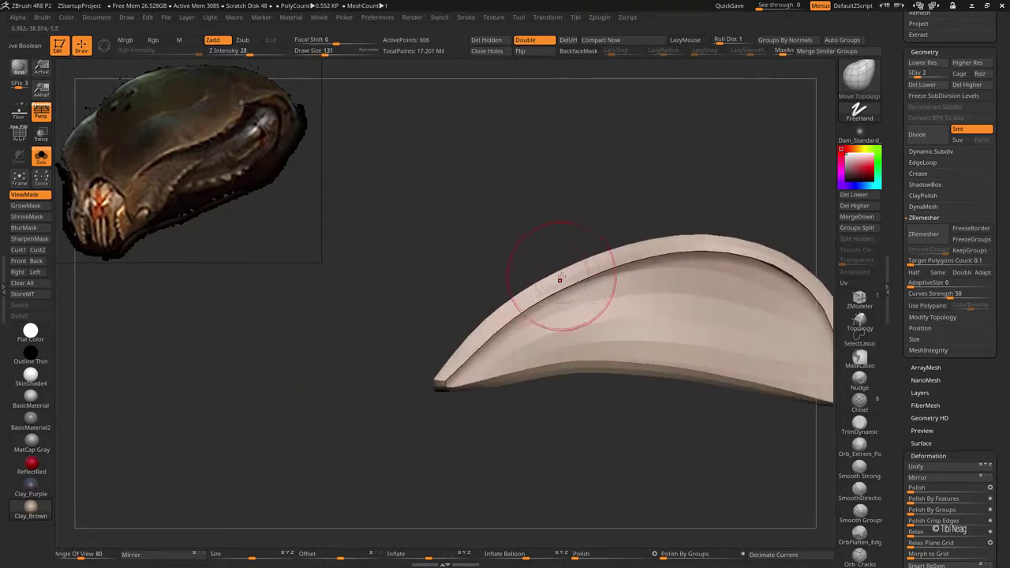
pyautogui.moveTo(646, 181)
pyautogui.mouseDown()
pyautogui.moveTo(591, 217)
pyautogui.moveTo(667, 207)
pyautogui.moveTo(450, 384)
pyautogui.moveTo(483, 345)
pyautogui.moveTo(554, 426)
pyautogui.moveTo(548, 375)
pyautogui.mouseUp()
pyautogui.press('d')
pyautogui.press('d')
pyautogui.press('d')
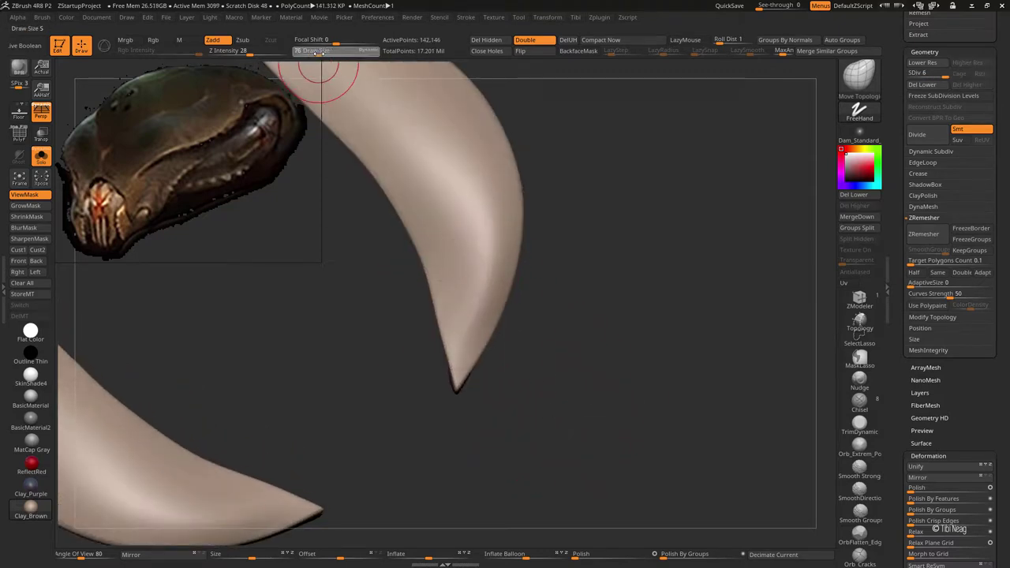
pyautogui.hotkey('shift', 'd')
pyautogui.hotkey('shift', 'd')
pyautogui.hotkey('shift', 'd')
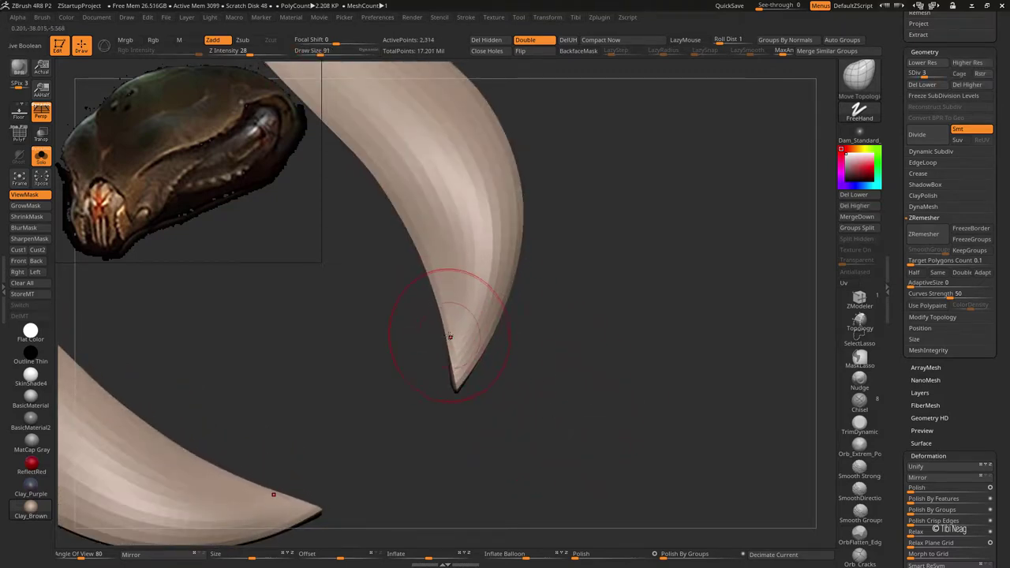
pyautogui.moveTo(450, 336)
pyautogui.keyDown('alt'); pyautogui.mouseDown()
pyautogui.moveTo(631, 203)
pyautogui.moveTo(633, 390)
pyautogui.moveTo(679, 441)
pyautogui.mouseUp(); pyautogui.keyUp('alt')
pyautogui.hotkey('shift', 's')
# Step: Raise the pieces to subdivision level 5 and toggle Solo to check the fangs
pyautogui.press('d')
pyautogui.press('d')
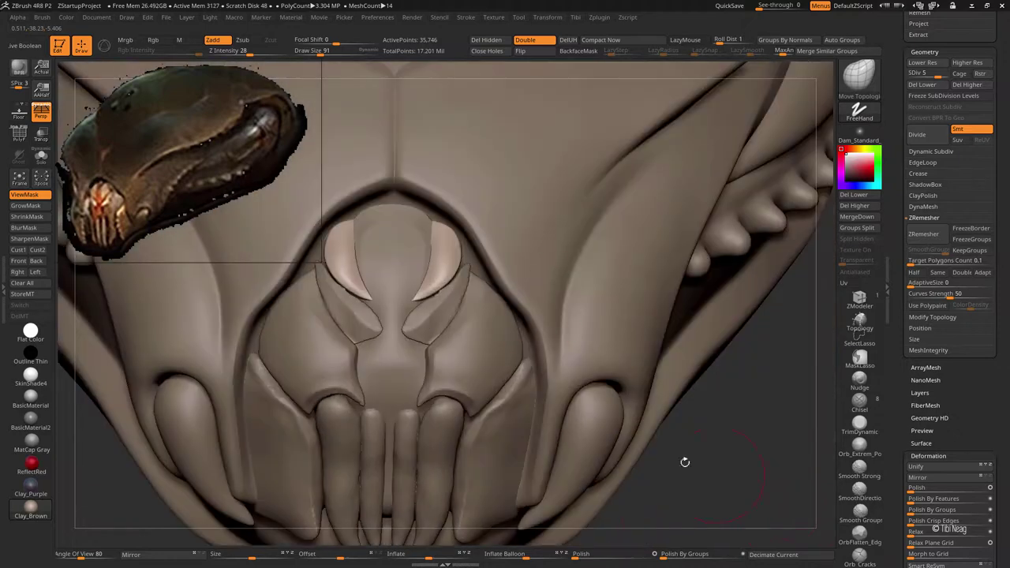
pyautogui.press(']')
pyautogui.press(']')
pyautogui.press(']')
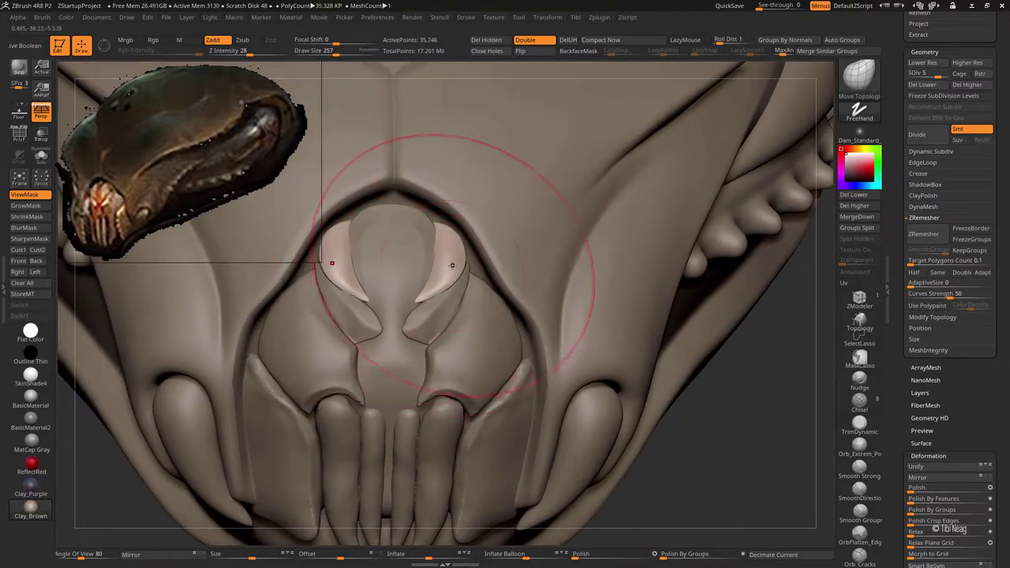
pyautogui.moveTo(450, 286); pyautogui.dragTo(439, 304)
pyautogui.hotkey('shift', 's')
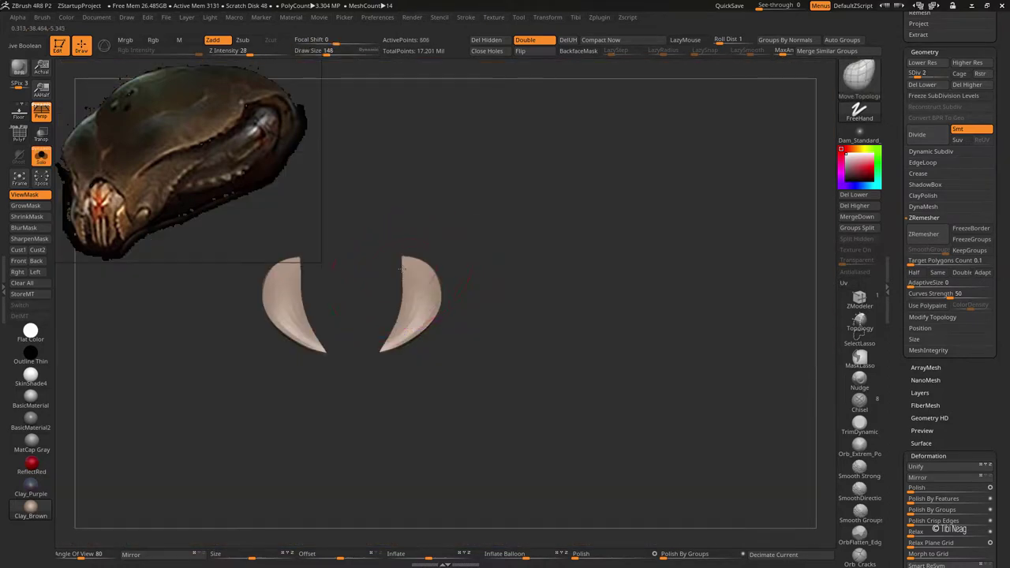
pyautogui.hotkey('shift', 's')
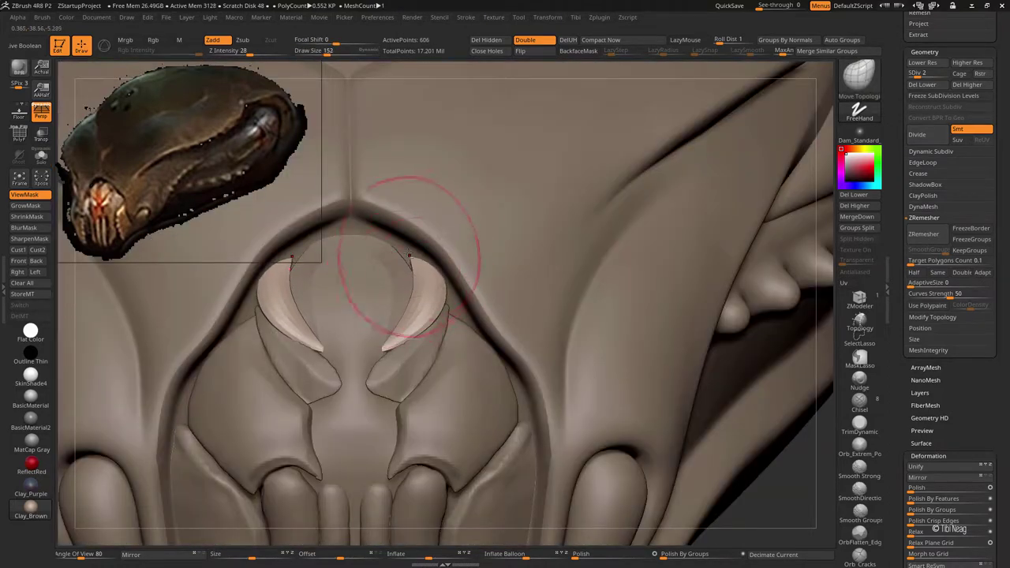
# Step: Look around the fangs from several angles, then select the bug_parts_1 subtool
pyautogui.scroll(2, 409, 255)
pyautogui.moveTo(421, 298); pyautogui.dragTo(421, 360)
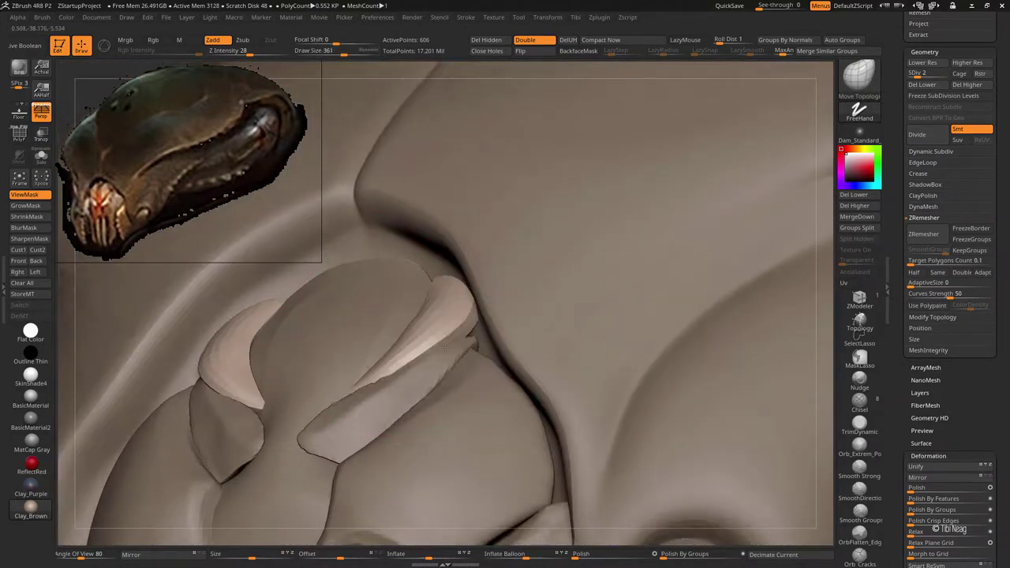
pyautogui.press('space')
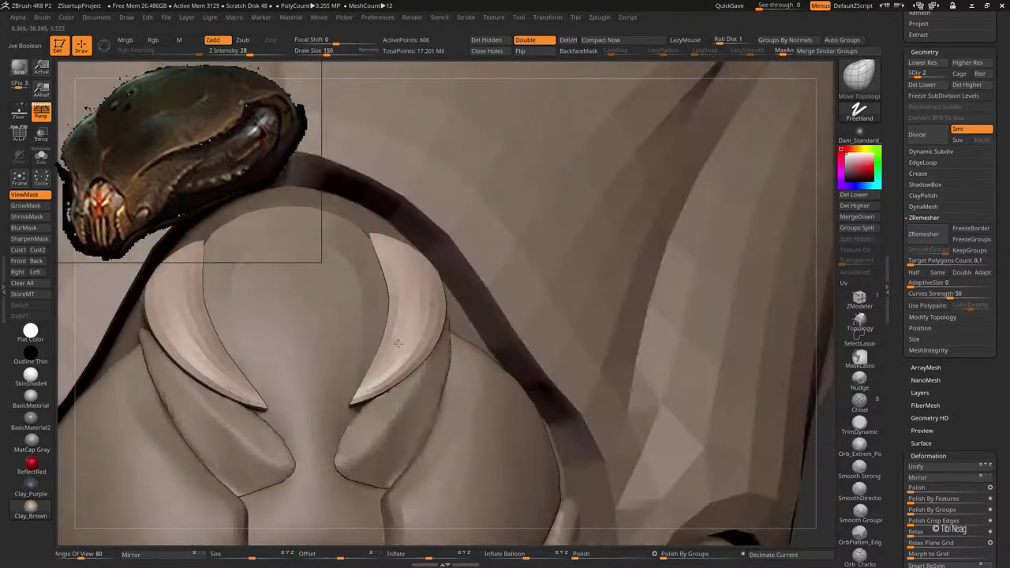
pyautogui.moveTo(422, 360)
pyautogui.mouseDown()
pyautogui.moveTo(368, 282)
pyautogui.moveTo(242, 283)
pyautogui.mouseUp()
pyautogui.press('space')
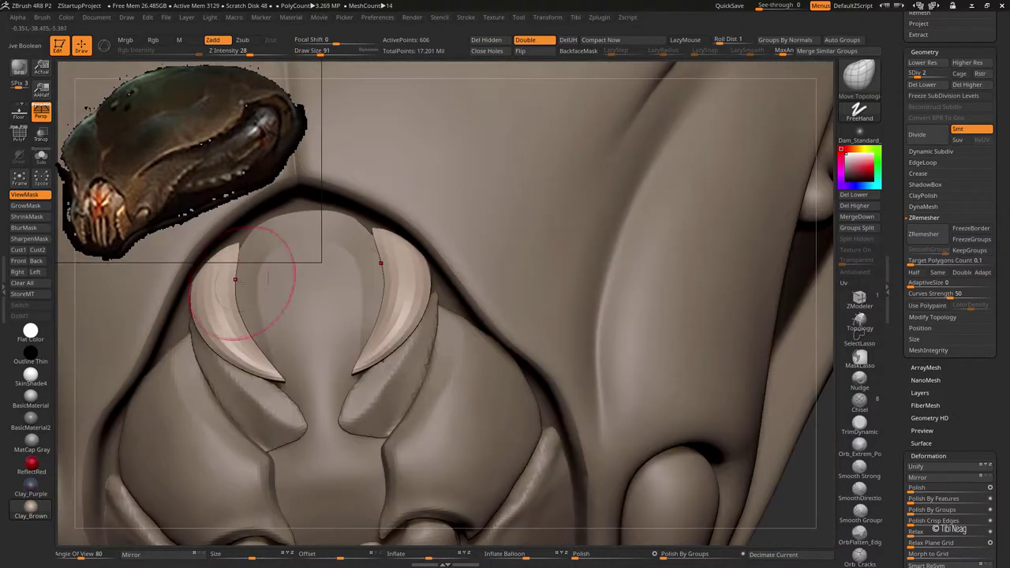
pyautogui.press('f')
pyautogui.moveTo(349, 304)
pyautogui.mouseDown()
pyautogui.moveTo(241, 379)
pyautogui.moveTo(292, 435)
pyautogui.moveTo(330, 370)
pyautogui.moveTo(424, 379)
pyautogui.moveTo(473, 363)
pyautogui.moveTo(571, 271)
pyautogui.moveTo(483, 180)
pyautogui.mouseUp()
pyautogui.keyDown('alt'); pyautogui.click(525, 359); pyautogui.keyUp('alt')
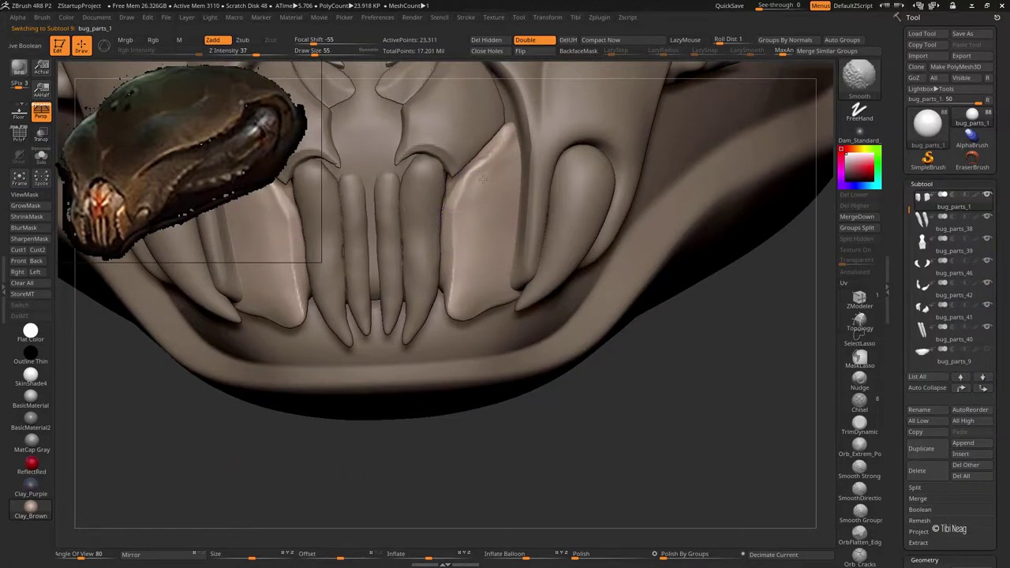
# Step: Select the serrated mandible plate and zoom in on its edge beside the fangs
pyautogui.press('f')
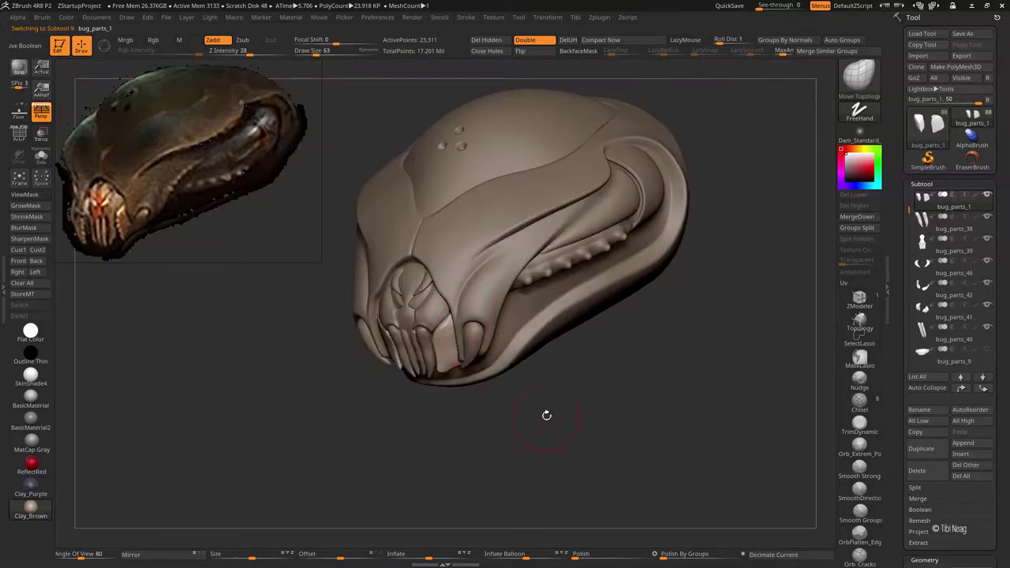
pyautogui.moveTo(548, 413)
pyautogui.mouseDown()
pyautogui.moveTo(579, 460)
pyautogui.moveTo(495, 229)
pyautogui.moveTo(475, 381)
pyautogui.mouseUp()
pyautogui.hotkey('ctrl', 'd')
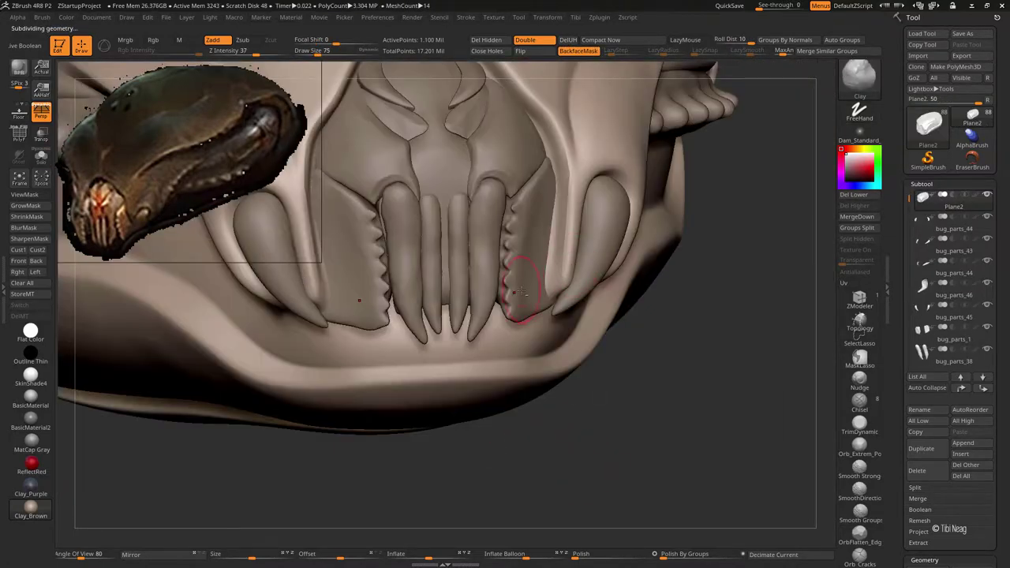
pyautogui.keyDown('alt'); pyautogui.click(539, 283); pyautogui.keyUp('alt')
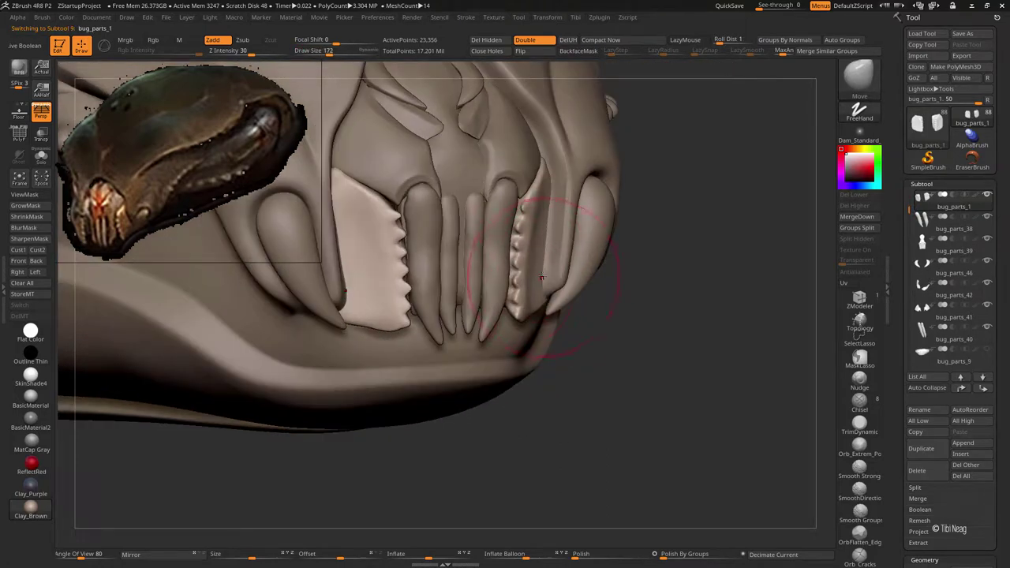
pyautogui.moveTo(550, 188)
pyautogui.mouseDown()
pyautogui.moveTo(563, 181)
pyautogui.moveTo(551, 148)
pyautogui.moveTo(571, 162)
pyautogui.mouseUp()
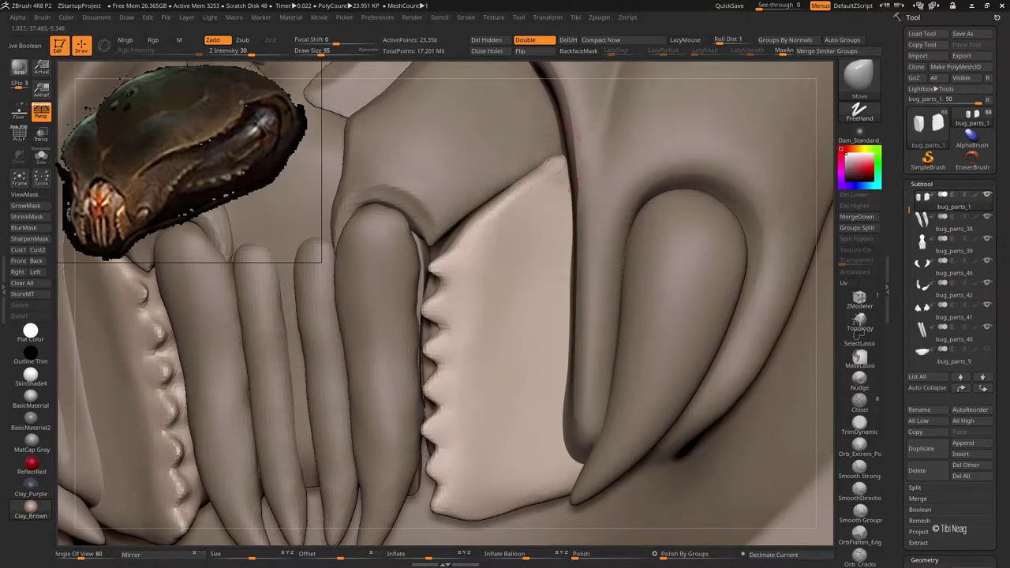
pyautogui.moveTo(516, 197); pyautogui.dragTo(554, 172)
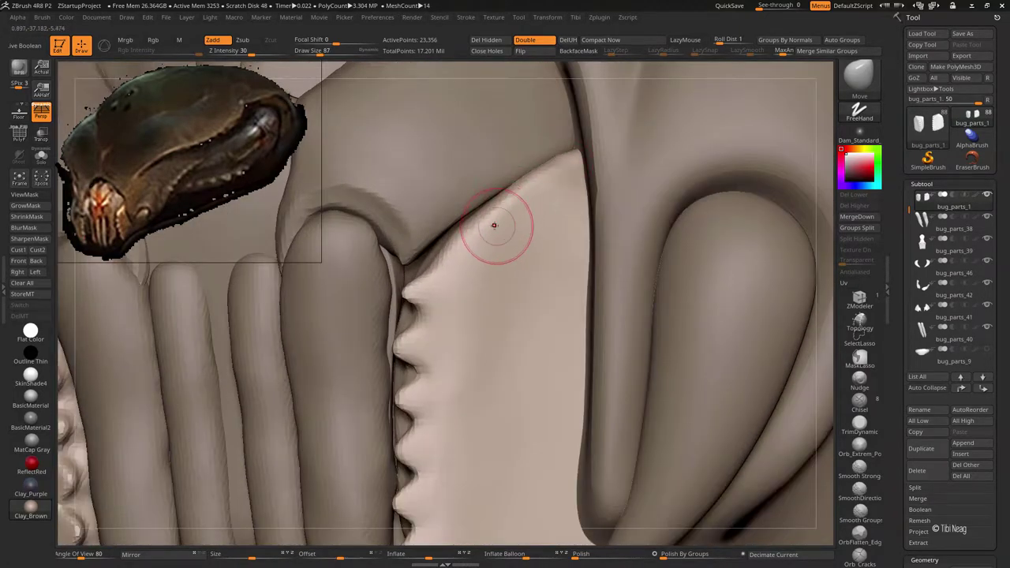
pyautogui.moveTo(494, 225)
pyautogui.mouseDown()
pyautogui.moveTo(635, 197)
pyautogui.moveTo(476, 371)
pyautogui.mouseUp()
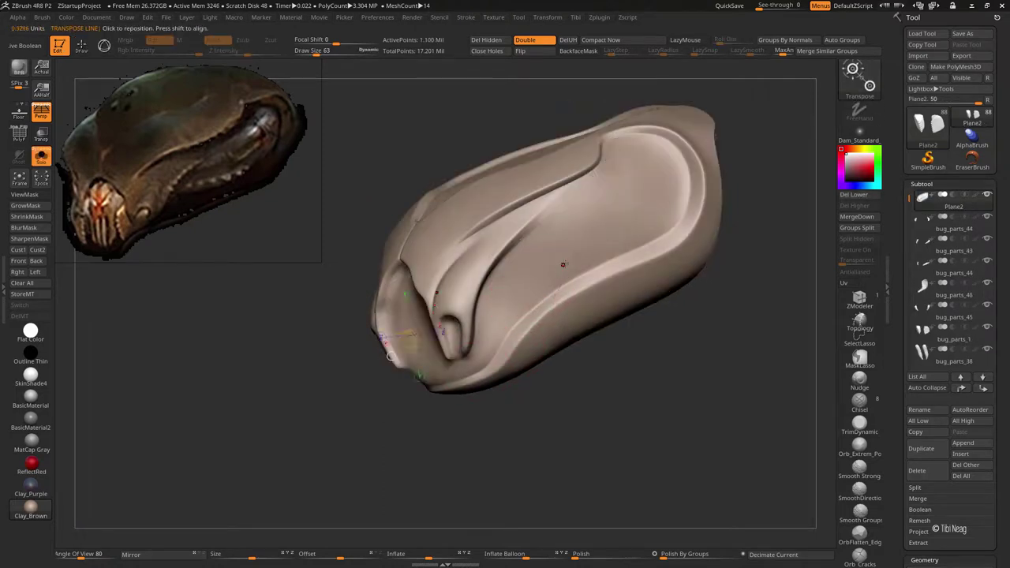
# Step: Subdivide the Plane2 shell piece to about 1.1 million points
pyautogui.click(24, 194)
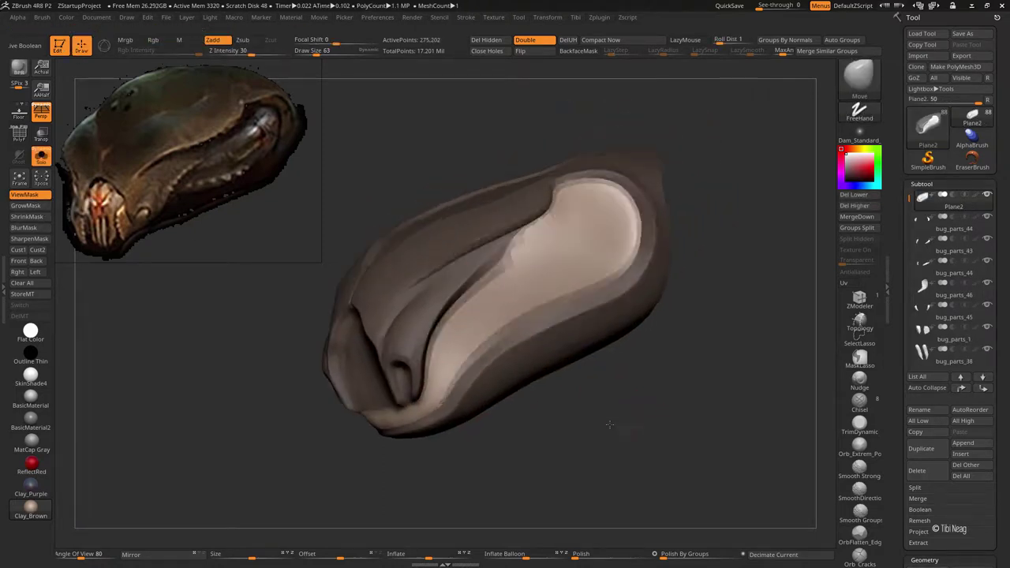
pyautogui.scroll(3, 527, 268)
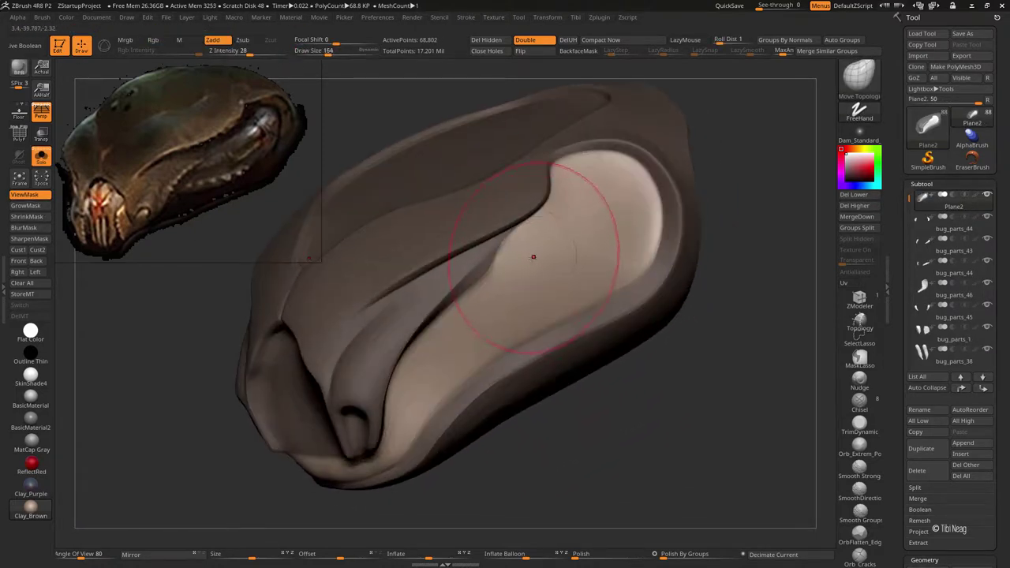
pyautogui.moveTo(538, 257); pyautogui.dragTo(488, 295, button='right')
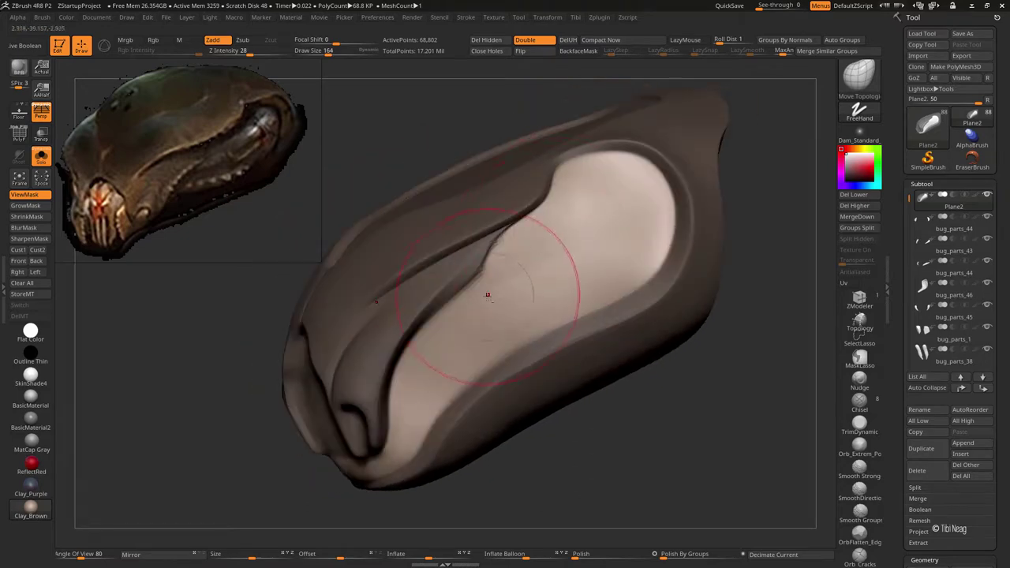
pyautogui.moveTo(423, 351)
pyautogui.mouseDown(button='right')
pyautogui.moveTo(457, 270)
pyautogui.moveTo(674, 101)
pyautogui.mouseUp(button='right')
pyautogui.press('d')
pyautogui.press('d')
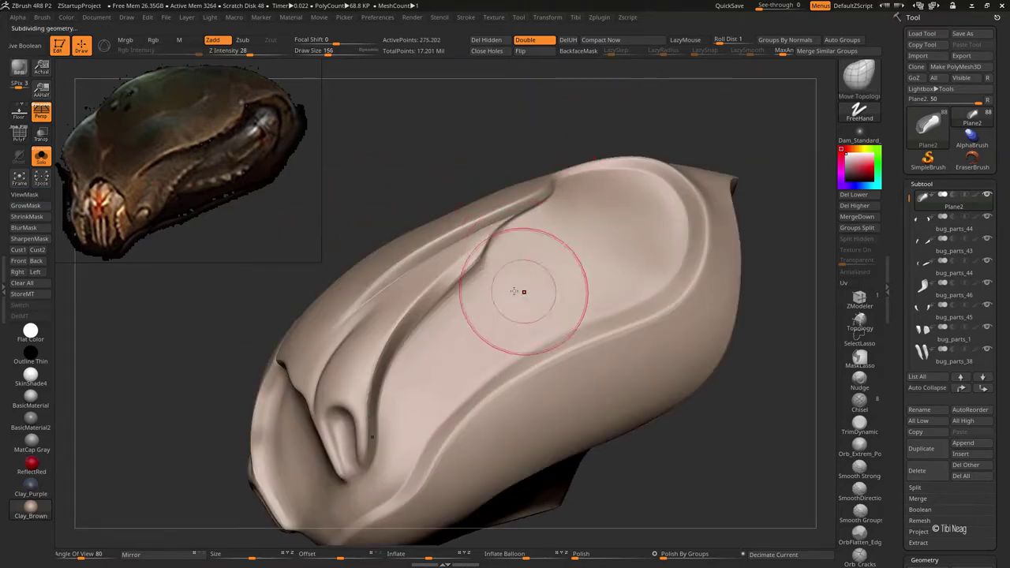
pyautogui.scroll(3, 495, 311)
# Step: Smooth the raised ridge along the Plane2 shell and reframe the full head
pyautogui.press('shift')
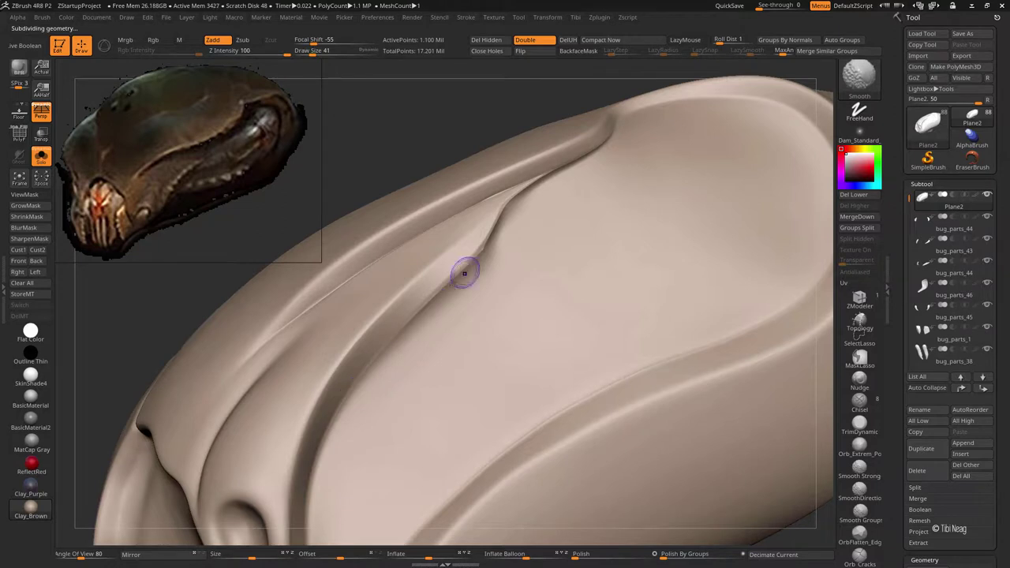
pyautogui.press('shift')
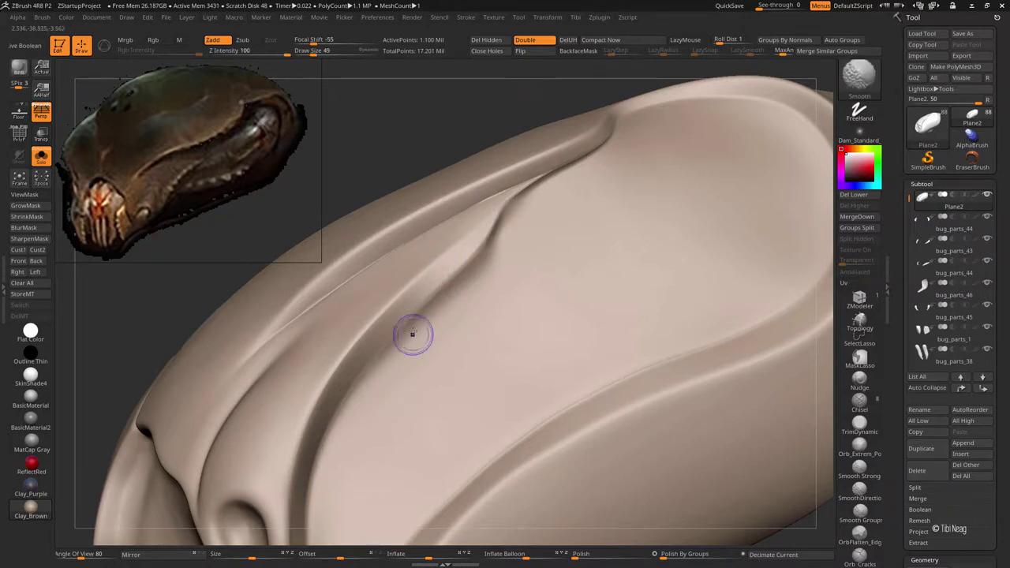
pyautogui.moveTo(585, 150)
pyautogui.mouseDown(button='right')
pyautogui.moveTo(354, 264)
pyautogui.moveTo(392, 252)
pyautogui.mouseUp(button='right')
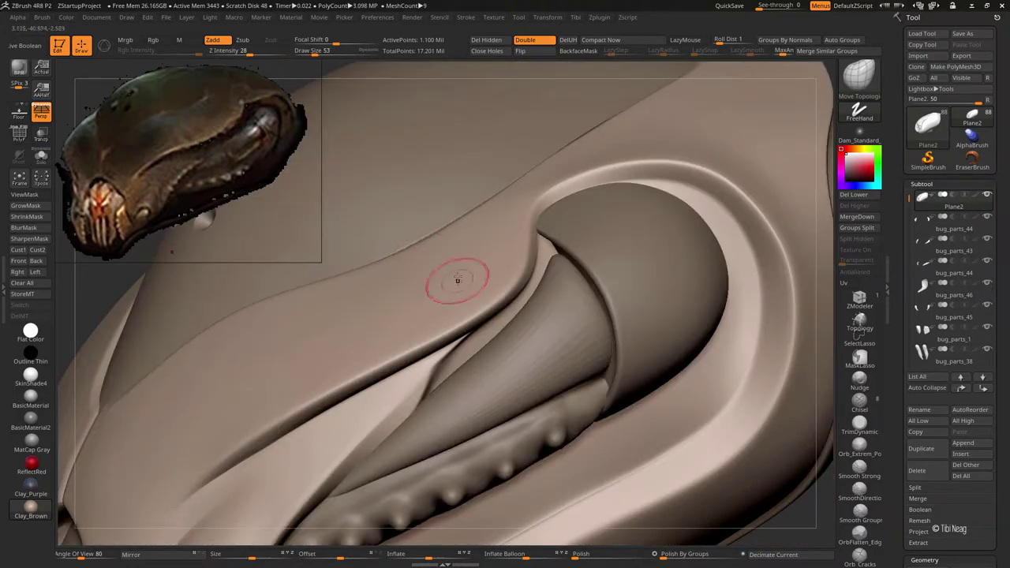
pyautogui.press('f')
pyautogui.moveTo(553, 251)
pyautogui.mouseDown(button='right')
pyautogui.moveTo(663, 390)
pyautogui.moveTo(669, 427)
pyautogui.moveTo(679, 399)
pyautogui.mouseUp(button='right')
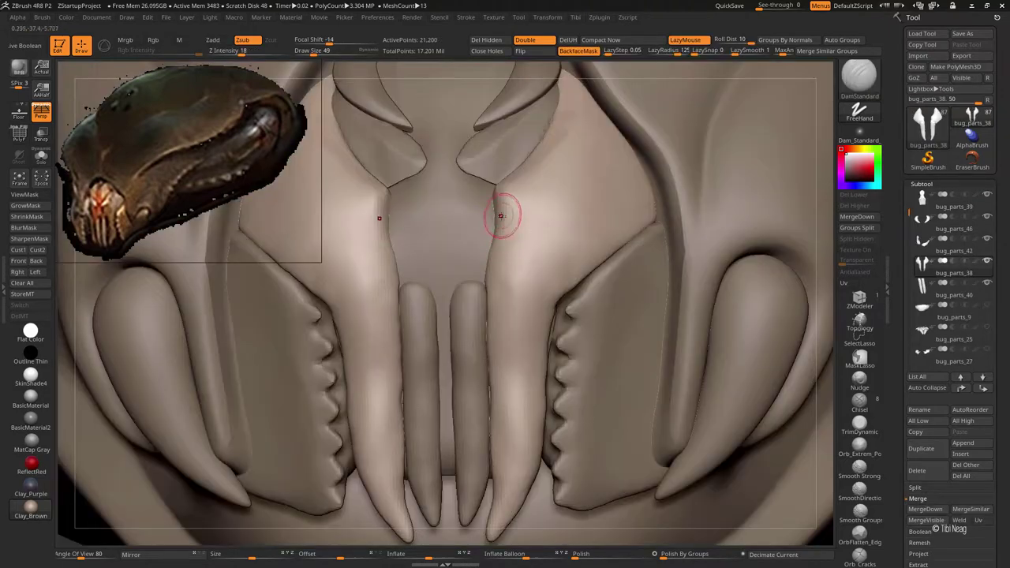
# Step: Crease the groove above the mouth with a widened LazyMouse stroke
pyautogui.moveTo(500, 214)
pyautogui.mouseDown(button='right')
pyautogui.moveTo(523, 224)
pyautogui.moveTo(487, 180)
pyautogui.mouseUp(button='right')
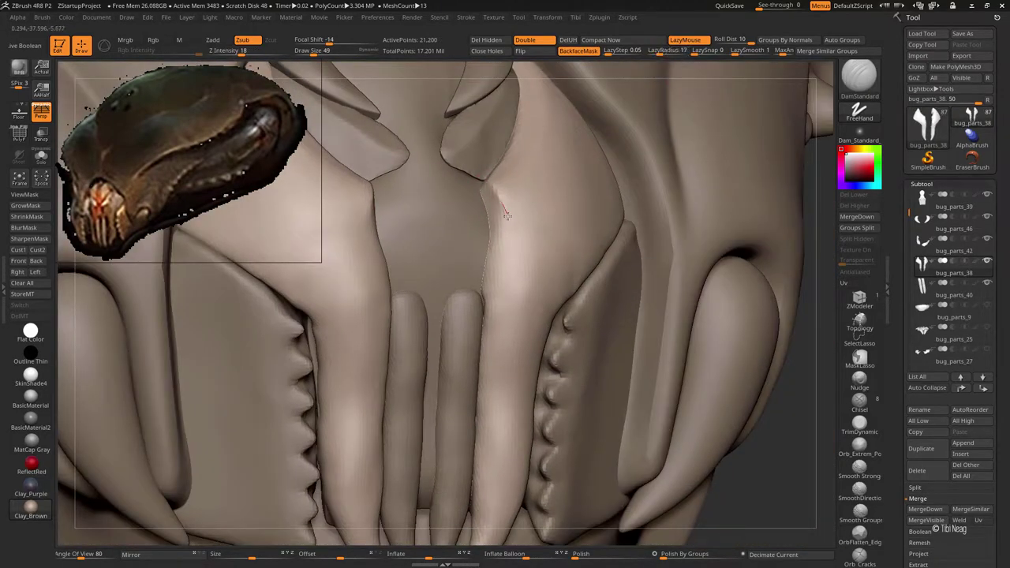
pyautogui.moveTo(659, 52); pyautogui.dragTo(673, 53)
pyautogui.moveTo(505, 229); pyautogui.dragTo(490, 281)
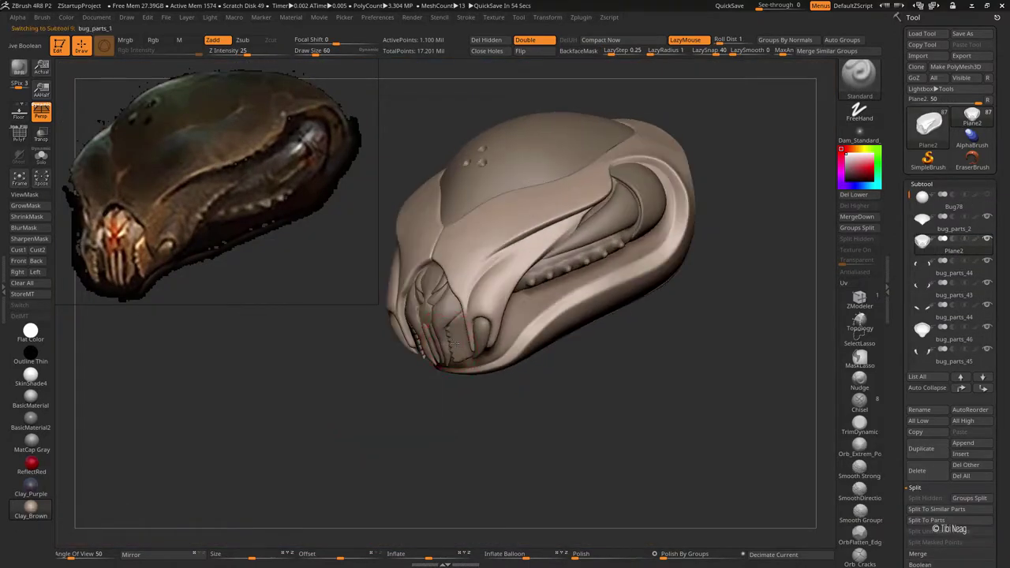
pyautogui.moveTo(469, 345); pyautogui.dragTo(456, 380, button='right')
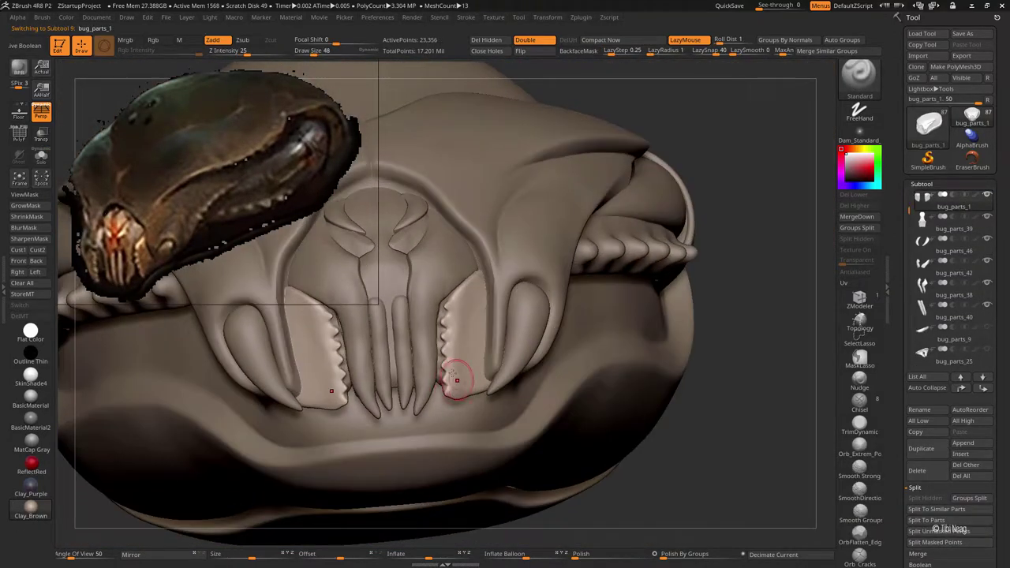
# Step: Mask the two serrated tooth plates and hide everything else so only they show
pyautogui.hotkey('ctrl', 'h')
pyautogui.moveTo(456, 380)
pyautogui.mouseDown(button='right')
pyautogui.moveTo(454, 393)
pyautogui.moveTo(335, 408)
pyautogui.moveTo(496, 275)
pyautogui.mouseUp(button='right')
pyautogui.keyDown('ctrl'); pyautogui.keyDown('shift'); pyautogui.click(335, 408); pyautogui.keyUp('shift'); pyautogui.keyUp('ctrl')
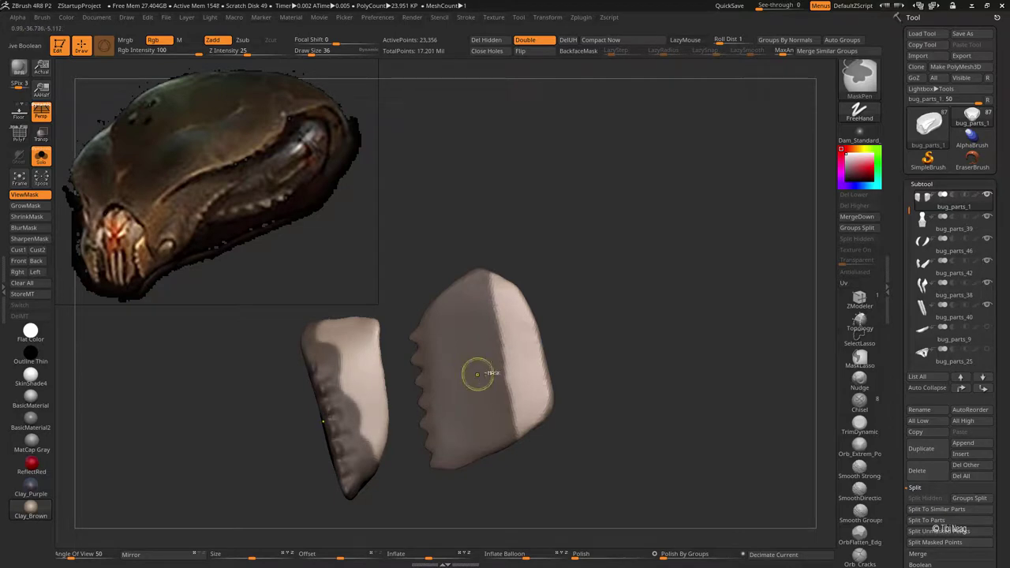
pyautogui.moveTo(478, 373)
pyautogui.mouseDown(button='right')
pyautogui.moveTo(575, 291)
pyautogui.moveTo(411, 288)
pyautogui.moveTo(440, 289)
pyautogui.moveTo(423, 319)
pyautogui.mouseUp(button='right')
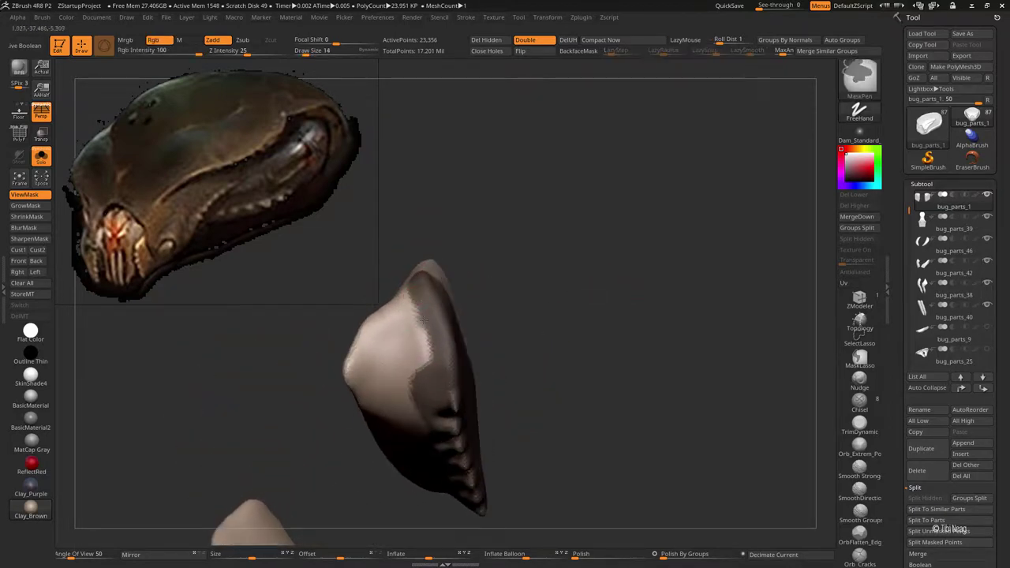
pyautogui.moveTo(427, 351)
pyautogui.mouseDown(button='right')
pyautogui.moveTo(355, 288)
pyautogui.moveTo(428, 314)
pyautogui.mouseUp(button='right')
pyautogui.press('ctrl')
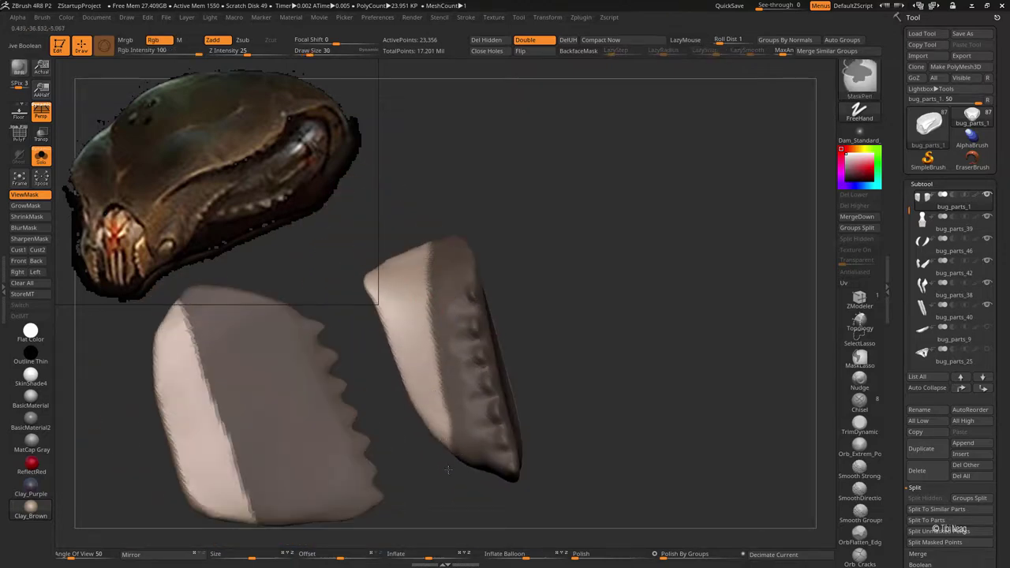
pyautogui.moveTo(455, 408); pyautogui.dragTo(418, 356, button='right')
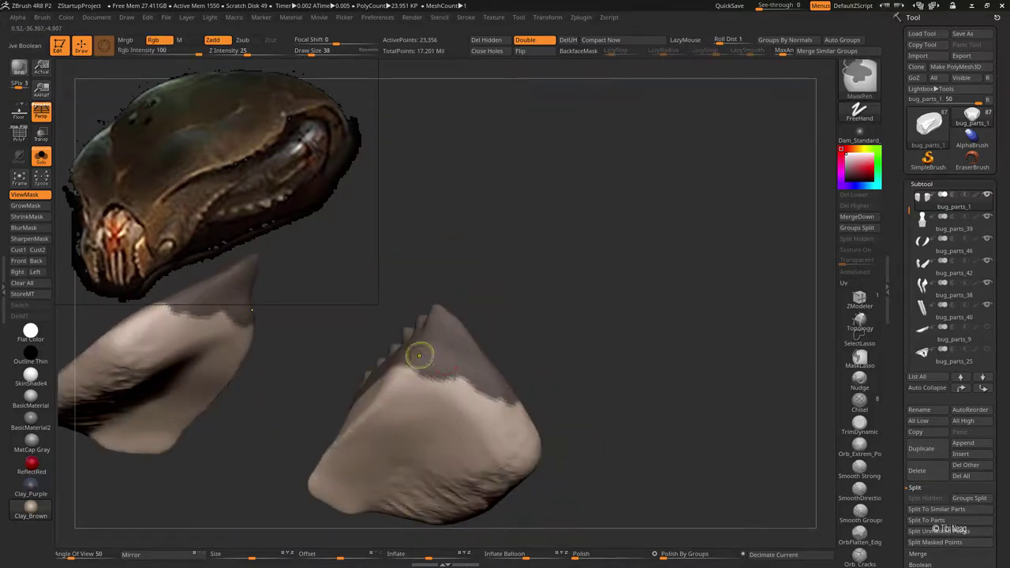
pyautogui.moveTo(550, 347)
pyautogui.mouseDown(button='right')
pyautogui.moveTo(559, 333)
pyautogui.moveTo(480, 349)
pyautogui.moveTo(490, 300)
pyautogui.mouseUp(button='right')
# Step: Expand Tool > Geometry to reach the ZRemesher settings
pyautogui.scroll(-5, 1008, 463)
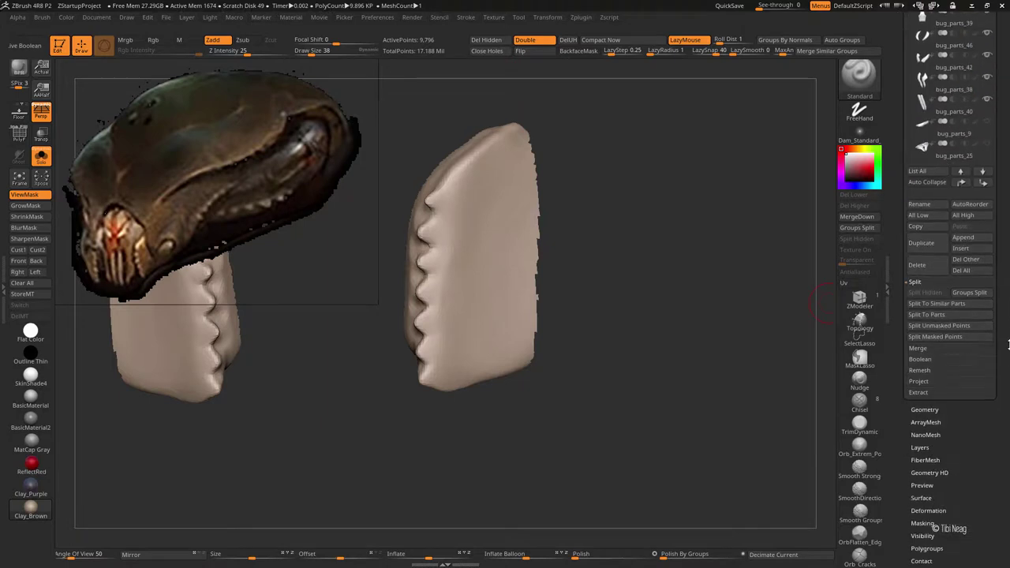
pyautogui.scroll(-3, 946, 394)
pyautogui.click(922, 421)
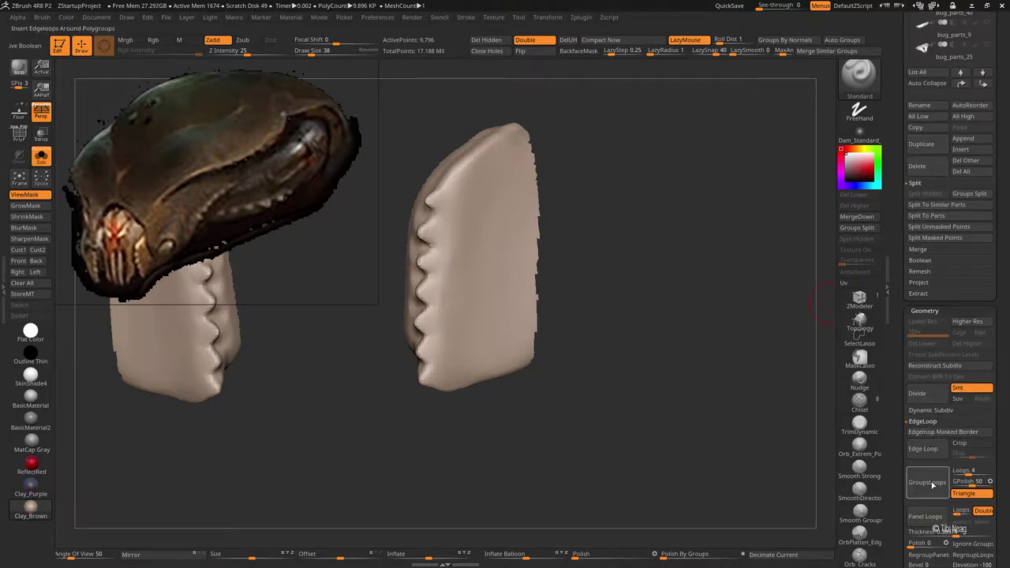
pyautogui.moveTo(631, 379)
pyautogui.mouseDown(button='right')
pyautogui.moveTo(718, 368)
pyautogui.moveTo(683, 376)
pyautogui.mouseUp(button='right')
pyautogui.scroll(-3, 935, 432)
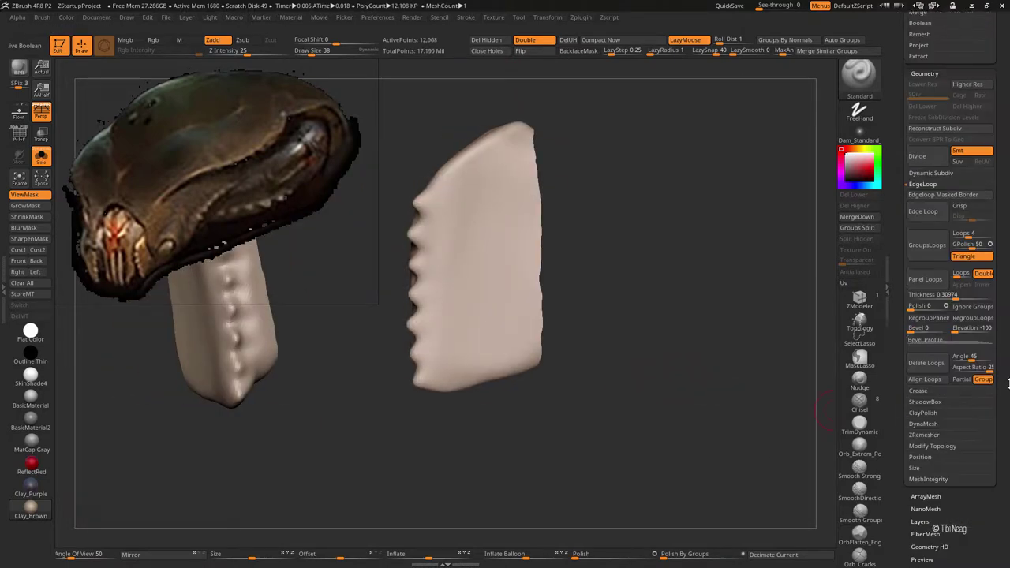
pyautogui.scroll(-2, 935, 432)
pyautogui.click(923, 432)
# Step: ZRemesh the right tooth plate into an even 4,310-point quad mesh, checking the wireframe
pyautogui.click(923, 252)
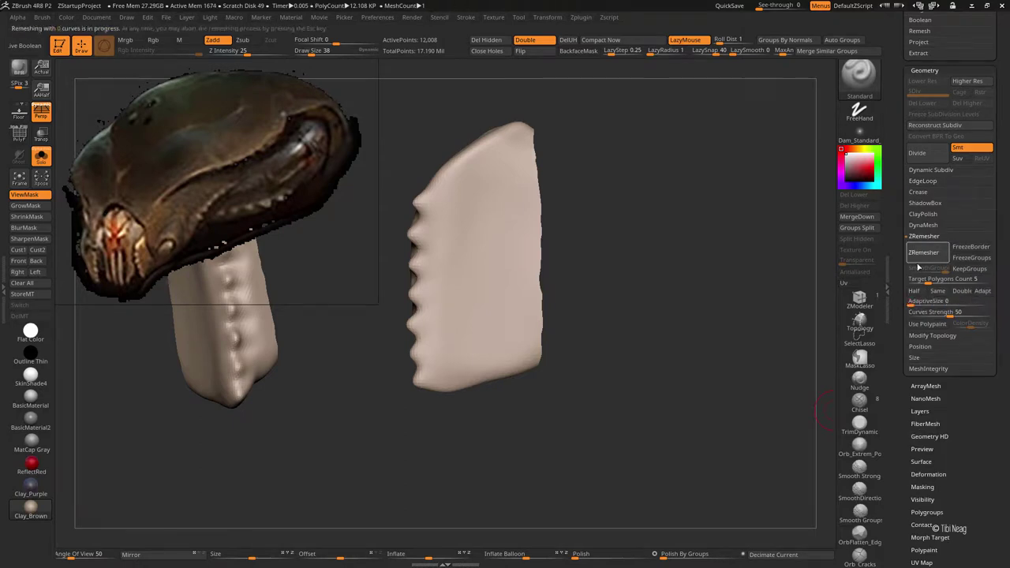
pyautogui.hotkey('ctrl', 'z')
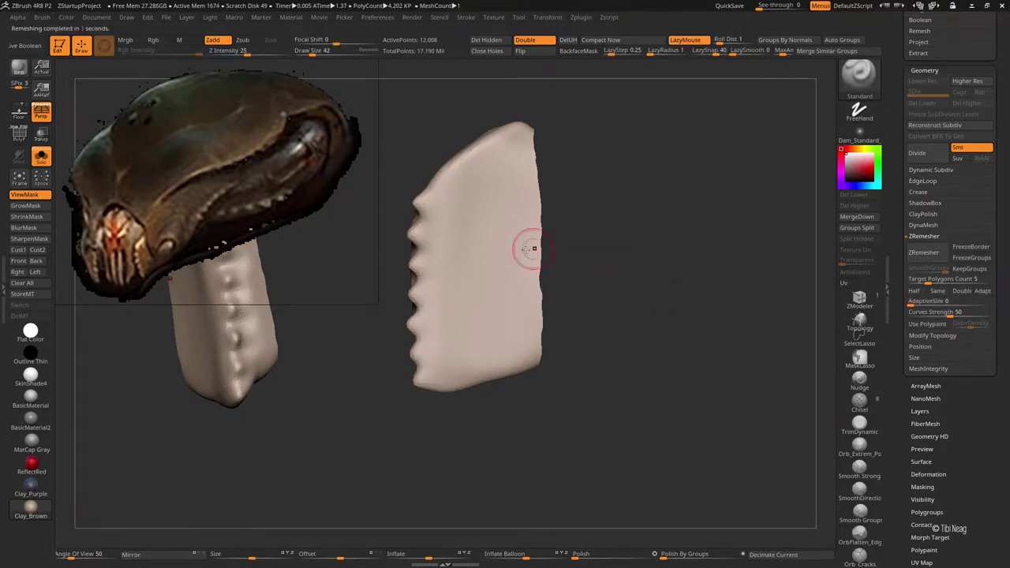
pyautogui.press('b')
pyautogui.press('i')
pyautogui.press('n')
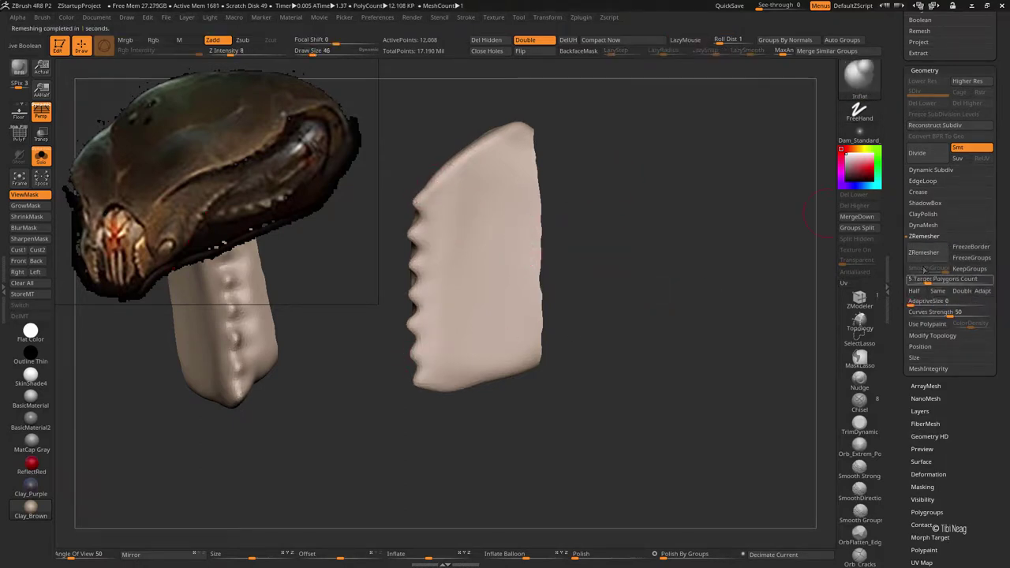
pyautogui.hotkey('shift', 'f')
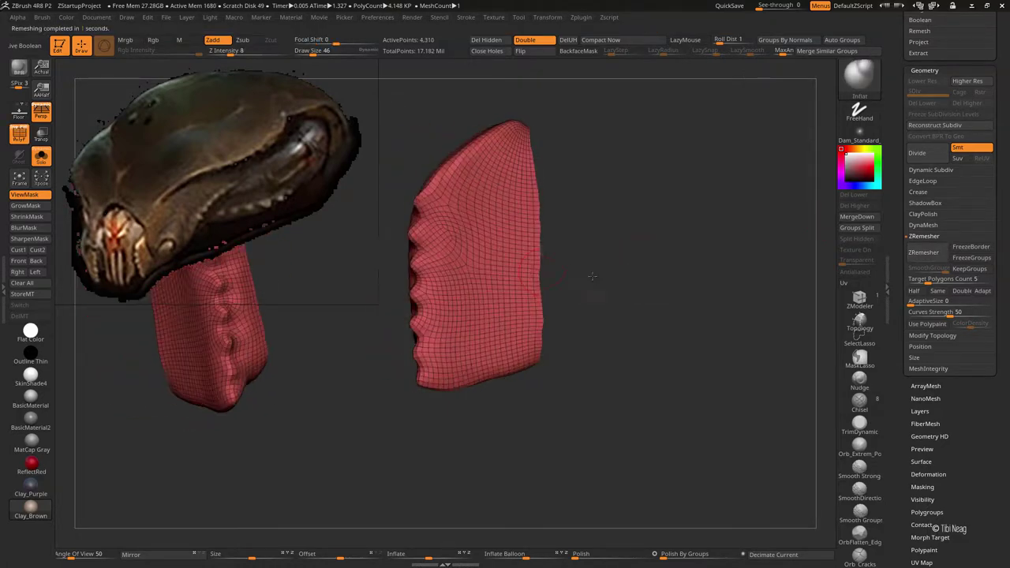
pyautogui.hotkey('shift', 'f')
pyautogui.press('b')
pyautogui.press('m')
pyautogui.press('t')
pyautogui.moveTo(428, 198)
pyautogui.mouseDown()
pyautogui.moveTo(541, 219)
pyautogui.moveTo(548, 200)
pyautogui.mouseUp()
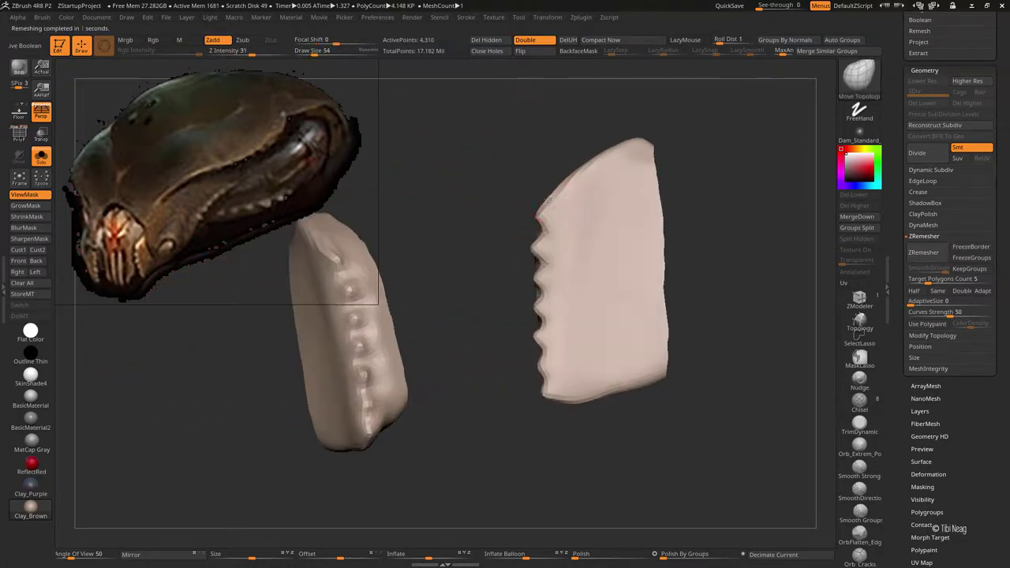
# Step: ZRemesh the serrated mandible pieces at target polygon count 3.83, giving 3,534 points
pyautogui.moveTo(524, 281); pyautogui.dragTo(534, 308)
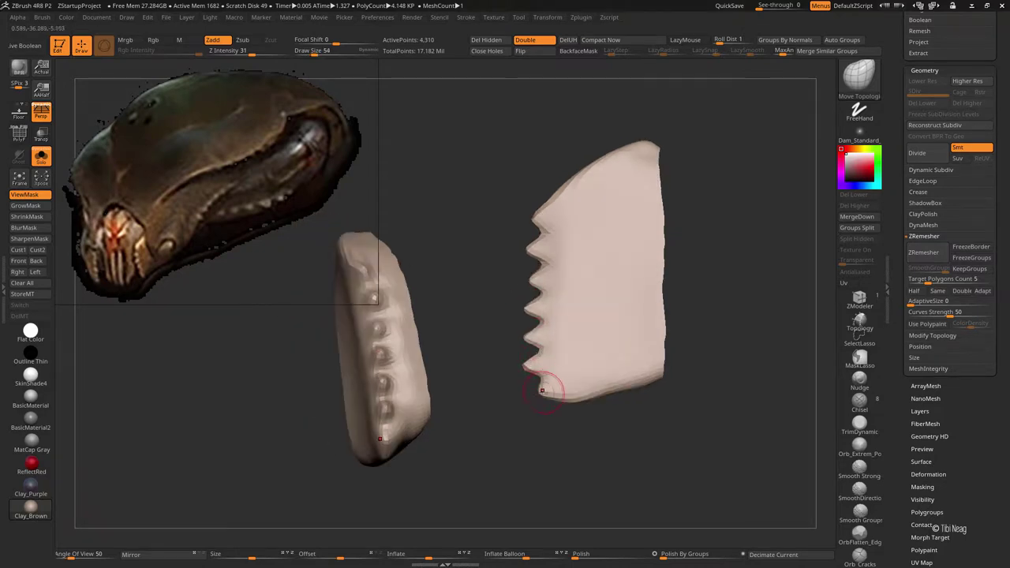
pyautogui.moveTo(625, 374); pyautogui.dragTo(654, 327)
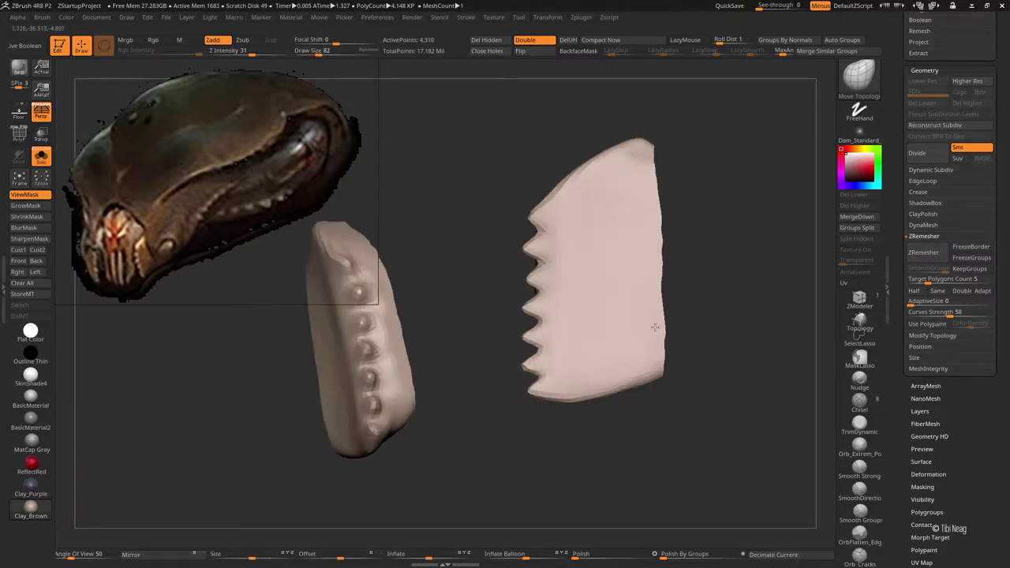
pyautogui.press('b')
pyautogui.press('h')
pyautogui.press('p')
pyautogui.moveTo(654, 205)
pyautogui.mouseDown()
pyautogui.moveTo(672, 210)
pyautogui.moveTo(652, 181)
pyautogui.moveTo(703, 198)
pyautogui.moveTo(710, 210)
pyautogui.mouseUp()
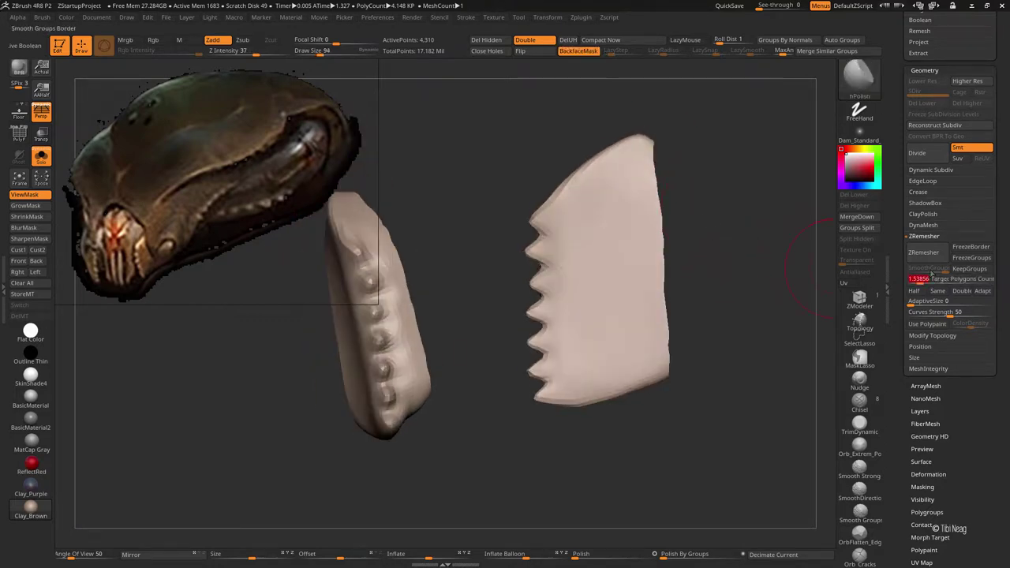
pyautogui.moveTo(925, 281); pyautogui.dragTo(979, 281)
pyautogui.click(923, 252)
pyautogui.click(923, 253)
pyautogui.moveTo(699, 287)
pyautogui.mouseDown()
pyautogui.moveTo(779, 242)
pyautogui.moveTo(750, 241)
pyautogui.mouseUp()
pyautogui.hotkey('shift', 'f')
pyautogui.hotkey('shift', 'f')
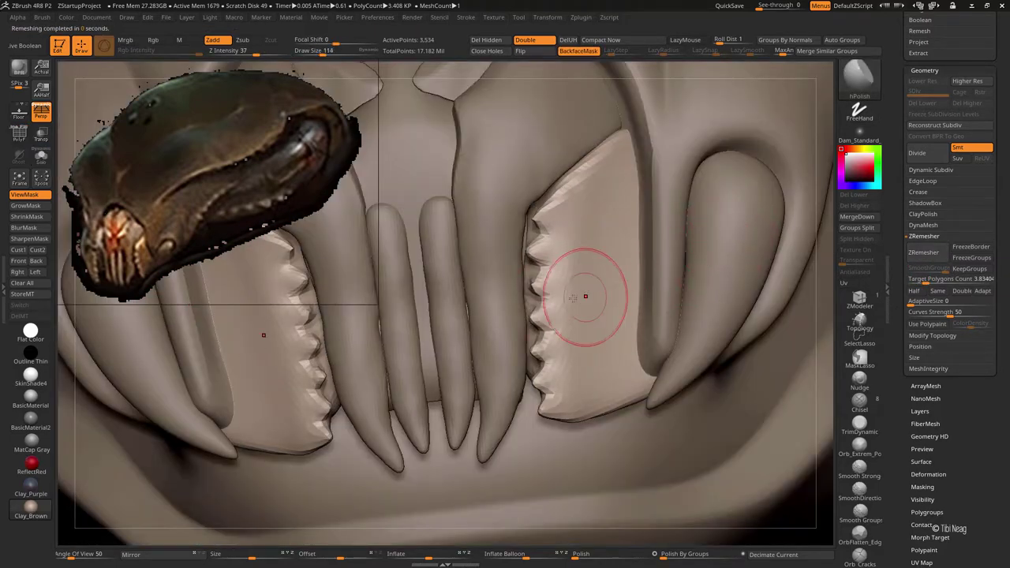
# Step: Orbit and reframe the head to inspect the remeshed mandibles in the jaw
pyautogui.moveTo(585, 296); pyautogui.dragTo(540, 241, button='right')
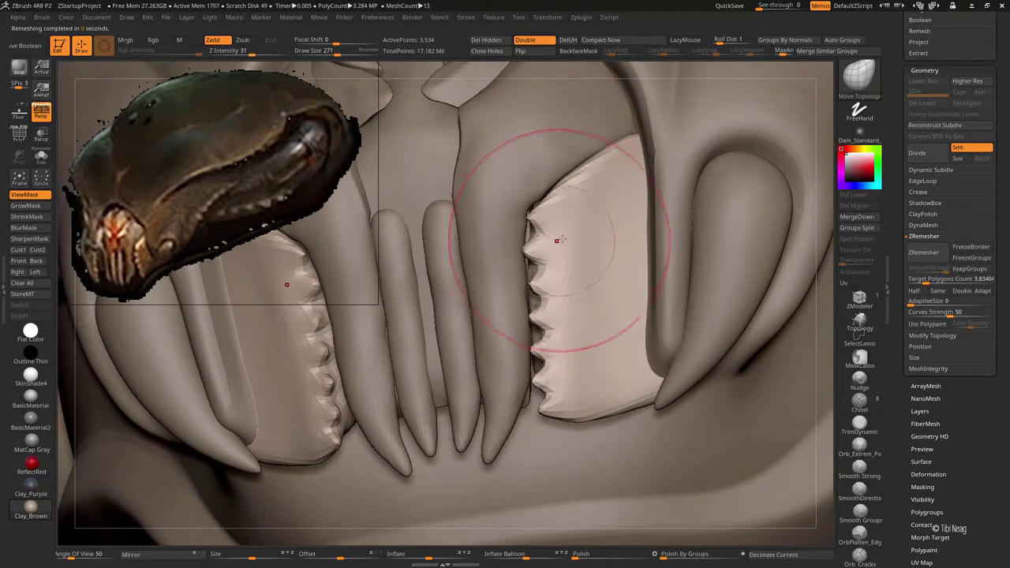
pyautogui.press('f')
pyautogui.moveTo(473, 337)
pyautogui.mouseDown(button='right')
pyautogui.moveTo(534, 289)
pyautogui.moveTo(465, 367)
pyautogui.moveTo(511, 294)
pyautogui.moveTo(474, 315)
pyautogui.moveTo(479, 300)
pyautogui.moveTo(473, 361)
pyautogui.mouseUp(button='right')
pyautogui.press('f')
pyautogui.press('f')
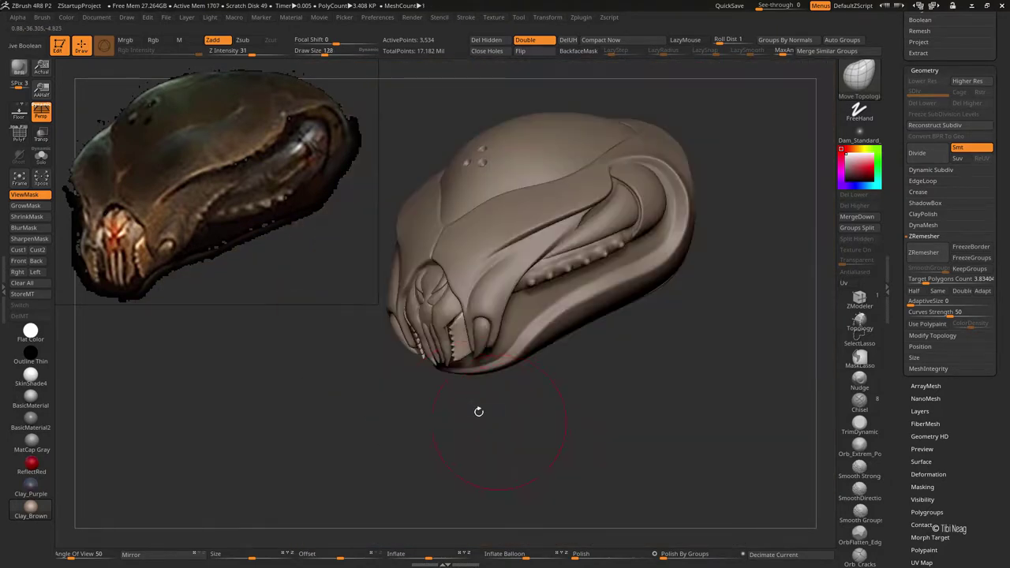
pyautogui.moveTo(478, 411); pyautogui.dragTo(533, 353, button='right')
# Step: Select the fang subtool bug_parts_38 and isolate it with Solo
pyautogui.press('f')
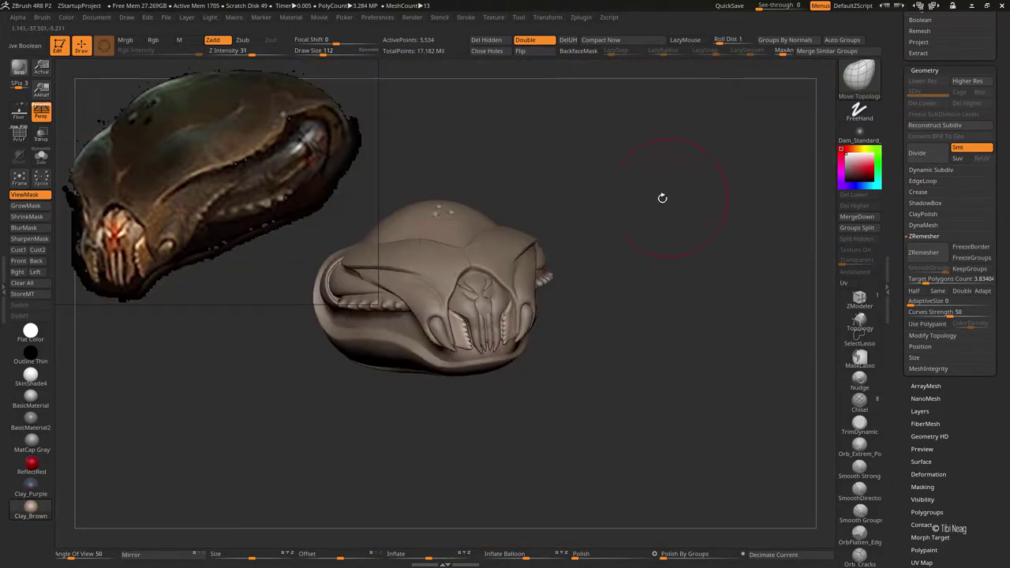
pyautogui.moveTo(660, 196)
pyautogui.mouseDown(button='right')
pyautogui.moveTo(450, 371)
pyautogui.moveTo(566, 288)
pyautogui.moveTo(537, 315)
pyautogui.moveTo(557, 272)
pyautogui.moveTo(541, 262)
pyautogui.moveTo(541, 322)
pyautogui.mouseUp(button='right')
pyautogui.keyDown('alt'); pyautogui.click(531, 313); pyautogui.keyUp('alt')
pyautogui.hotkey('ctrl', 'shift', 's')
pyautogui.press('f')
pyautogui.press('[')
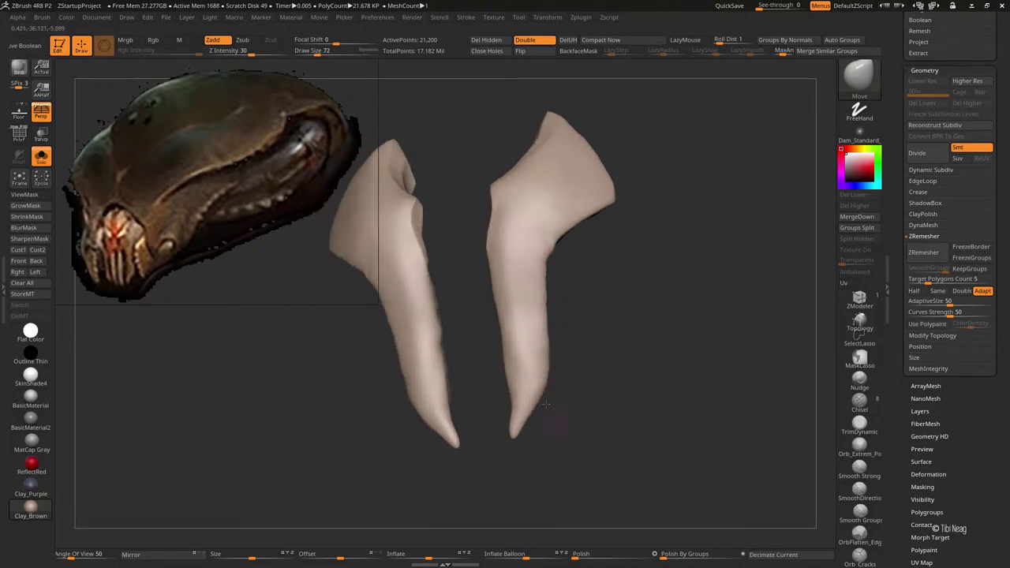
# Step: Smooth the right fang, then bring back the rest of the head
pyautogui.moveTo(545, 404); pyautogui.dragTo(514, 406, button='right')
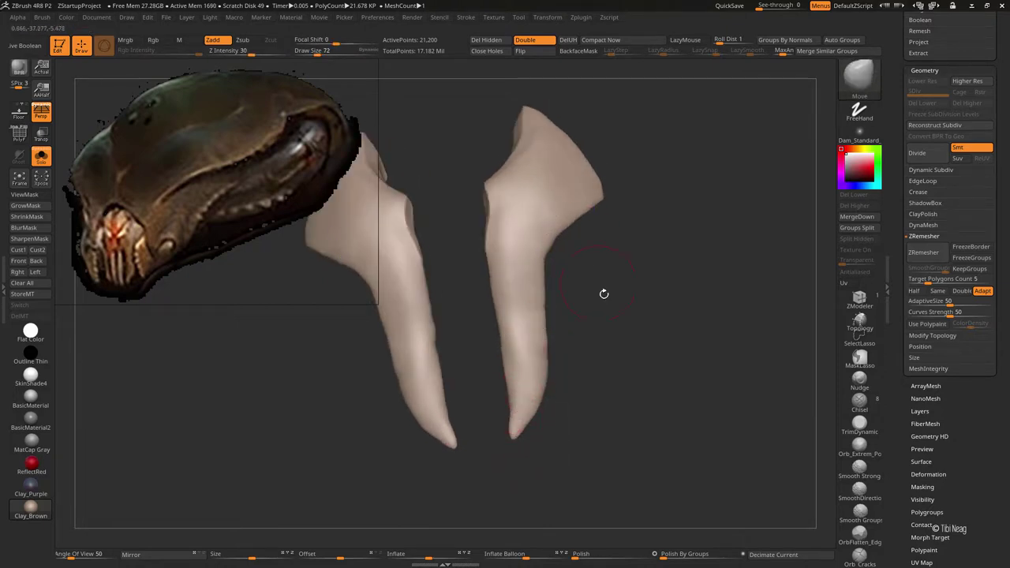
pyautogui.moveTo(541, 381); pyautogui.dragTo(521, 375)
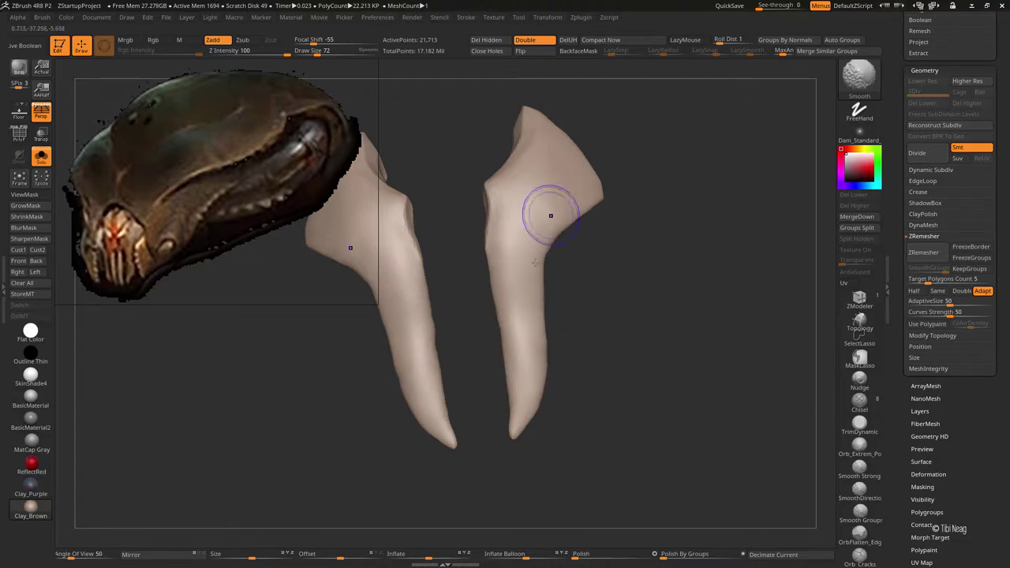
pyautogui.hotkey('alt', 's')
pyautogui.moveTo(528, 280); pyautogui.dragTo(545, 251, button='right')
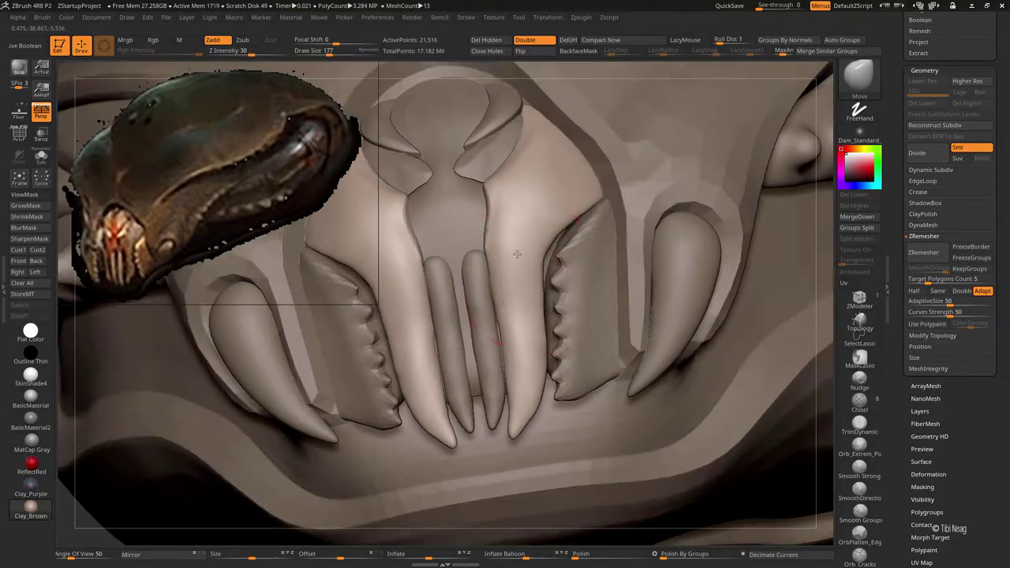
pyautogui.rightClick(545, 253)
pyautogui.moveTo(544, 252); pyautogui.dragTo(539, 252)
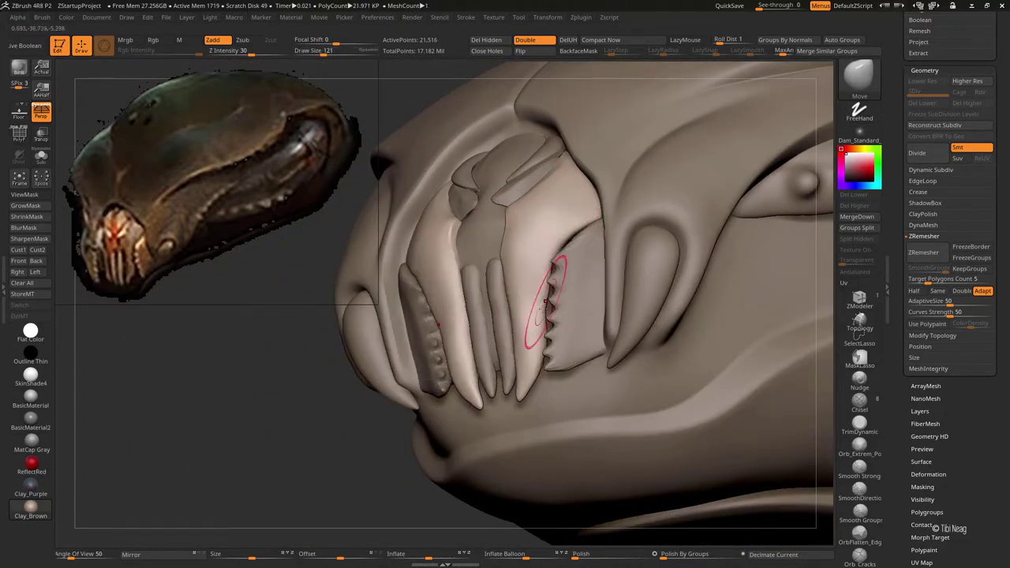
# Step: Select the serrated mandible subtool bug_parts_1 and isolate it with Solo
pyautogui.moveTo(540, 321)
pyautogui.mouseDown(button='right')
pyautogui.moveTo(480, 427)
pyautogui.moveTo(509, 340)
pyautogui.moveTo(450, 352)
pyautogui.moveTo(442, 302)
pyautogui.moveTo(387, 304)
pyautogui.moveTo(451, 308)
pyautogui.moveTo(436, 314)
pyautogui.mouseUp(button='right')
pyautogui.keyDown('alt'); pyautogui.click(453, 339); pyautogui.keyUp('alt')
pyautogui.hotkey('ctrl', 'shift', 's')
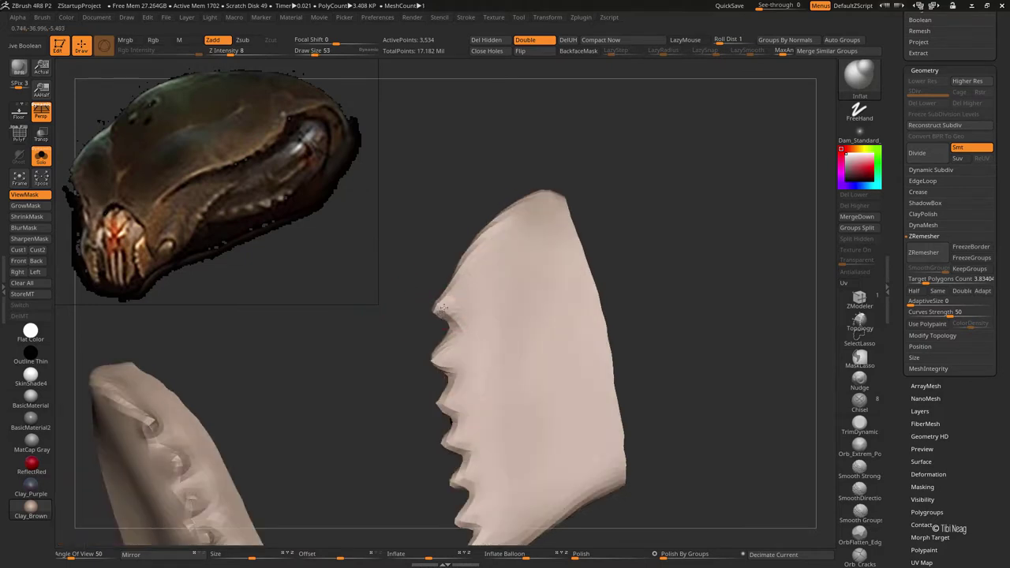
# Step: Drop a subdivision level and sharpen the mandible's toothed edge with Move Topological
pyautogui.keyDown('alt'); pyautogui.moveTo(427, 450); pyautogui.dragTo(435, 392, button='right'); pyautogui.keyUp('alt')
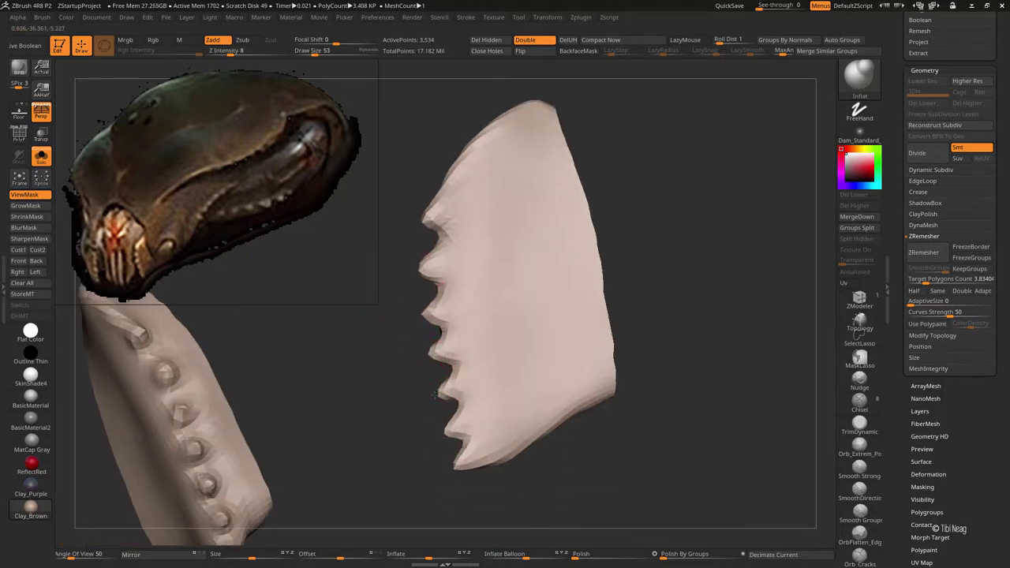
pyautogui.press('d')
pyautogui.press('d')
pyautogui.press('d')
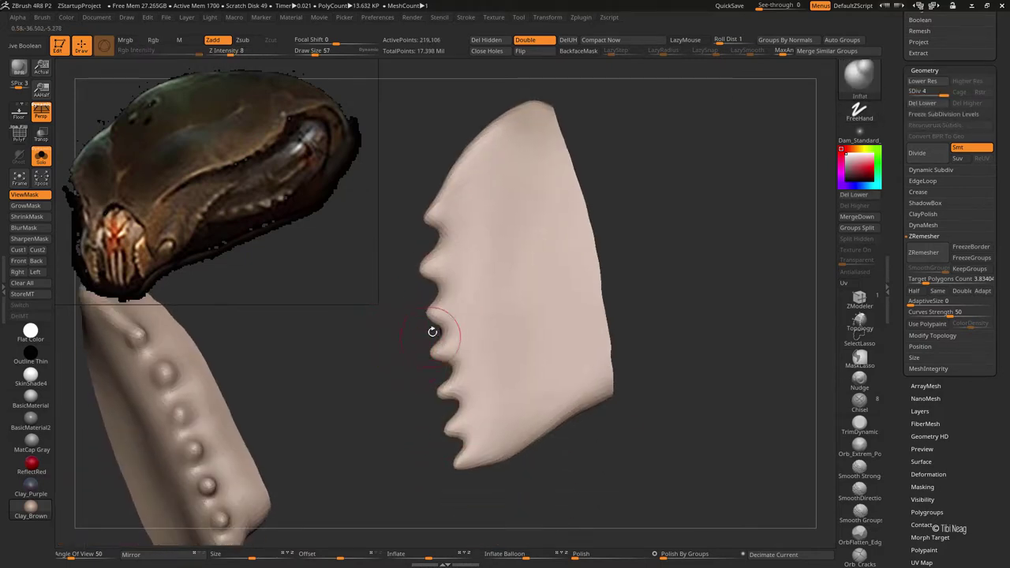
pyautogui.hotkey('shift', 'd')
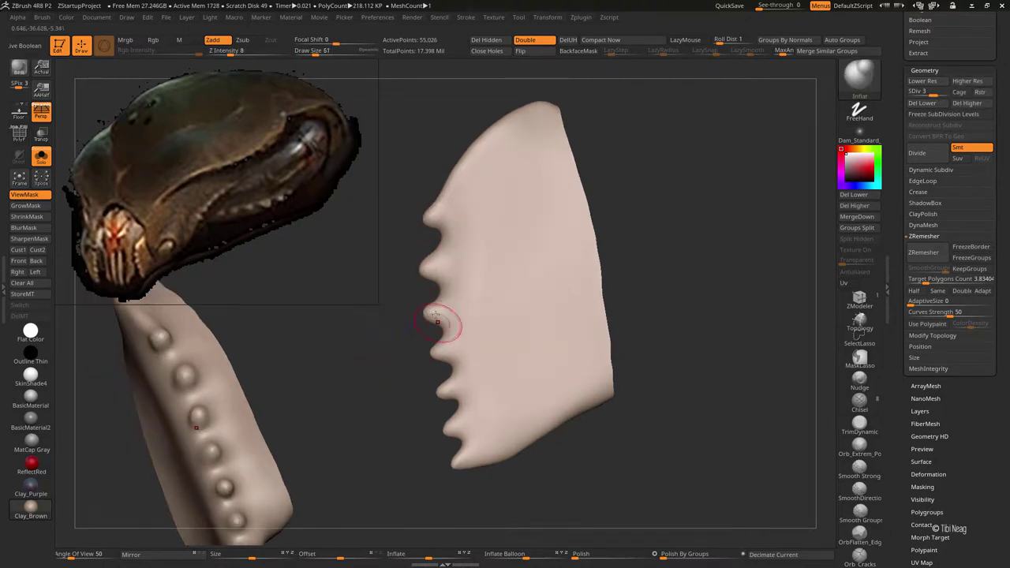
pyautogui.press('b')
pyautogui.press('m')
pyautogui.press('t')
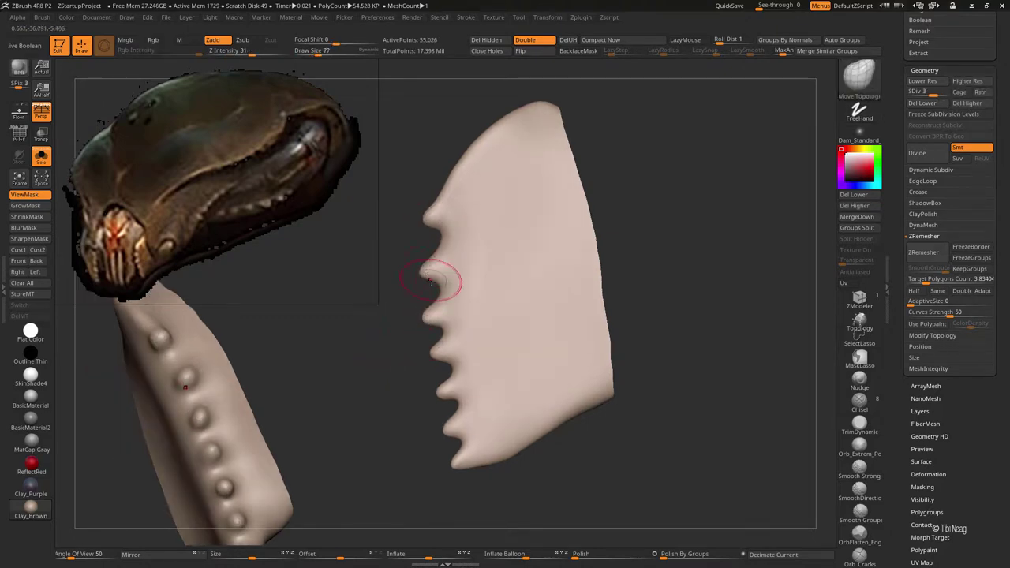
pyautogui.moveTo(394, 319); pyautogui.dragTo(440, 308)
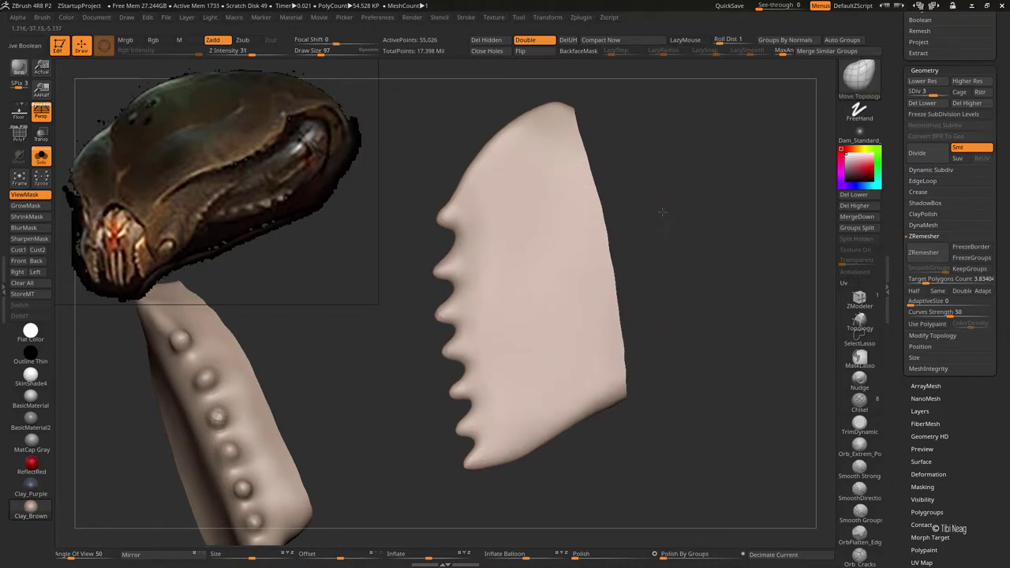
pyautogui.moveTo(410, 260); pyautogui.dragTo(370, 258)
# Step: Return the mandible to SDiv 4 (219,106 points) and bring back the whole head
pyautogui.press('d')
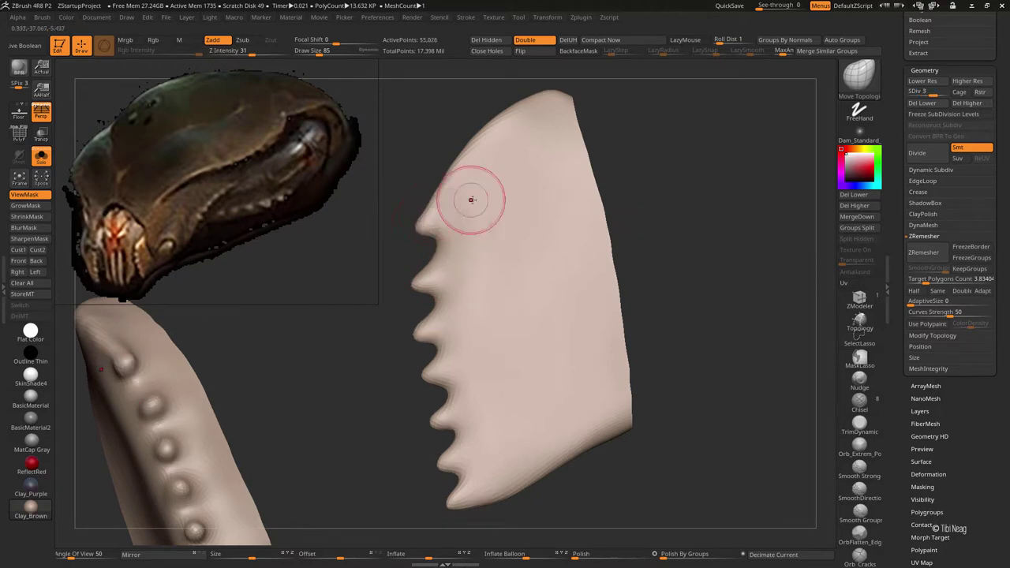
pyautogui.press('d')
pyautogui.hotkey('ctrl', 'shift', 's')
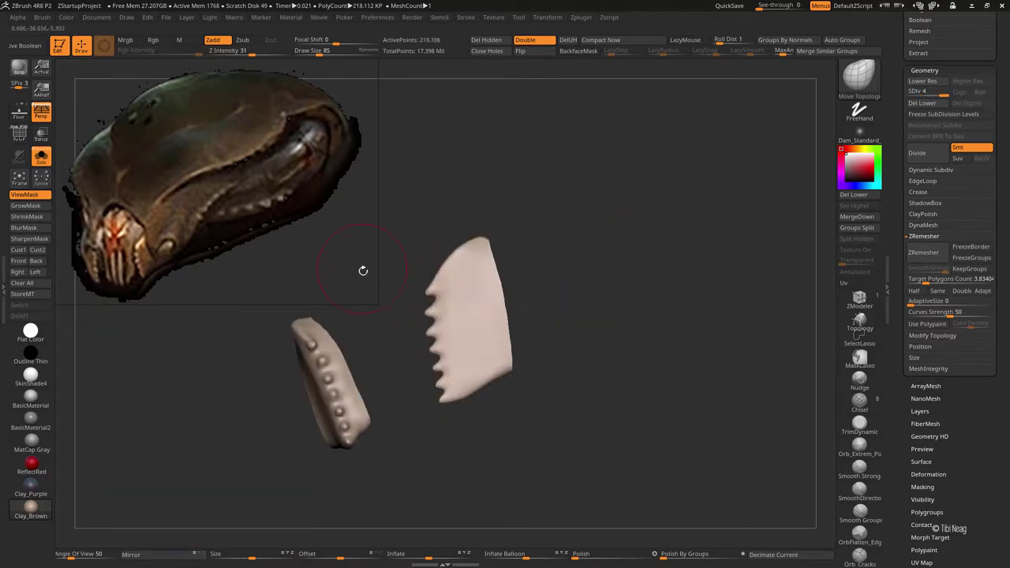
# Step: Drop to the lowest subdivision level and adjust how the mandibles sit in the jaw
pyautogui.keyDown('alt'); pyautogui.moveTo(614, 388); pyautogui.dragTo(541, 450); pyautogui.keyUp('alt')
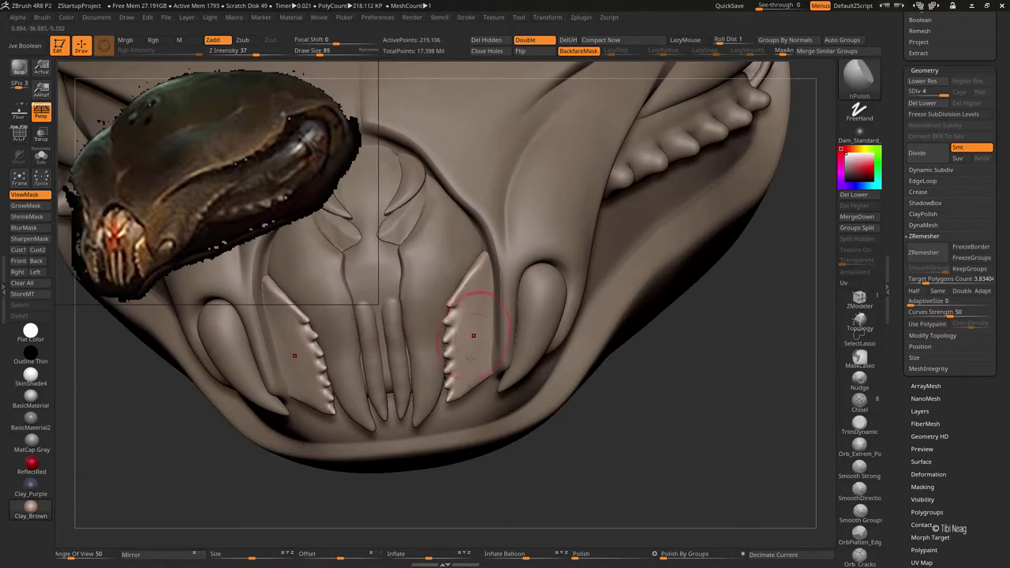
pyautogui.moveTo(644, 477)
pyautogui.mouseDown()
pyautogui.moveTo(588, 445)
pyautogui.moveTo(582, 467)
pyautogui.moveTo(467, 352)
pyautogui.moveTo(315, 370)
pyautogui.moveTo(433, 367)
pyautogui.moveTo(645, 523)
pyautogui.moveTo(452, 358)
pyautogui.moveTo(471, 388)
pyautogui.moveTo(465, 299)
pyautogui.moveTo(326, 401)
pyautogui.moveTo(275, 332)
pyautogui.moveTo(323, 371)
pyautogui.moveTo(293, 327)
pyautogui.moveTo(341, 337)
pyautogui.moveTo(356, 369)
pyautogui.mouseUp()
pyautogui.hotkey('shift', 'd')
pyautogui.hotkey('shift', 'd')
pyautogui.press('space')
pyautogui.press('space')
pyautogui.keyDown('alt'); pyautogui.click(306, 384); pyautogui.keyUp('alt')
pyautogui.rightClick(323, 371)
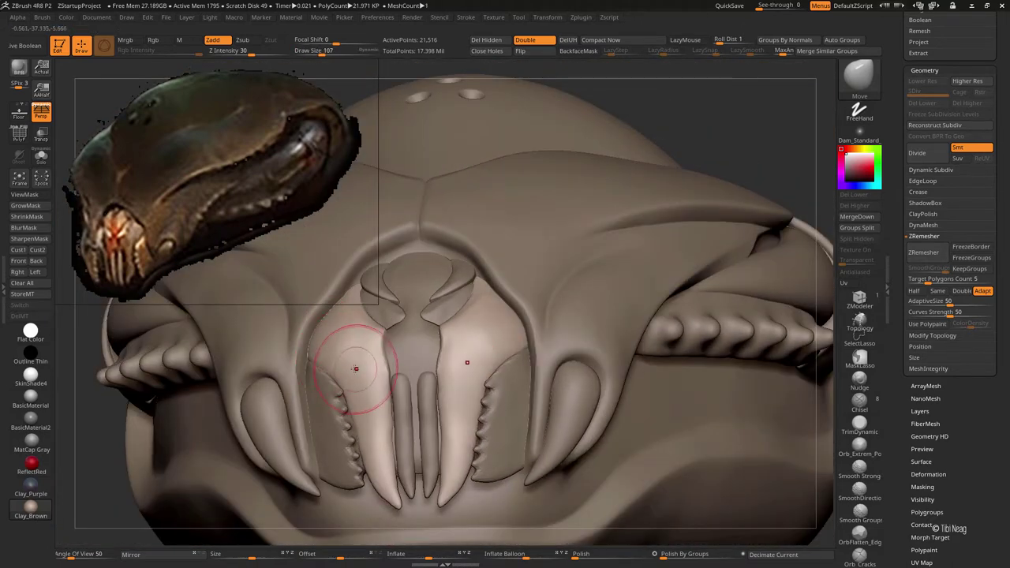
# Step: Select the bumpy side-groove subtool bug_parts_44 and isolate it with Solo
pyautogui.moveTo(367, 418); pyautogui.dragTo(349, 406)
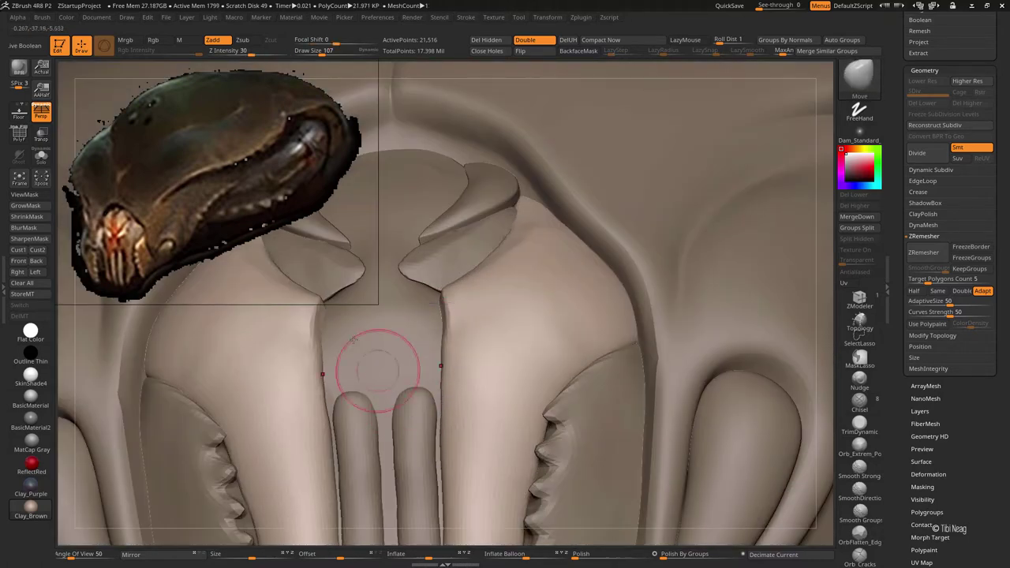
pyautogui.moveTo(372, 361)
pyautogui.mouseDown()
pyautogui.moveTo(611, 213)
pyautogui.moveTo(660, 208)
pyautogui.moveTo(449, 401)
pyautogui.mouseUp()
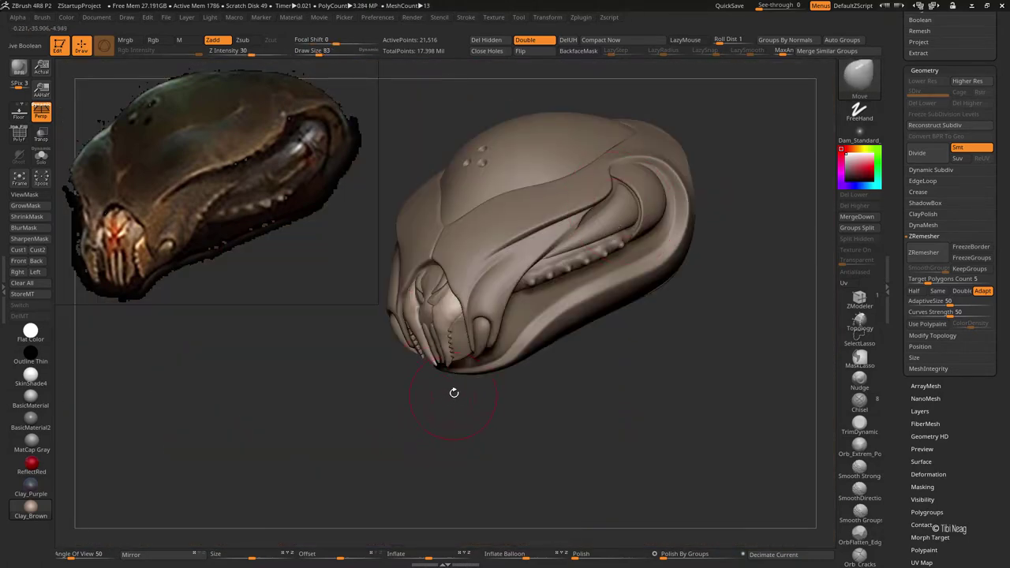
pyautogui.keyDown('alt'); pyautogui.click(543, 274); pyautogui.keyUp('alt')
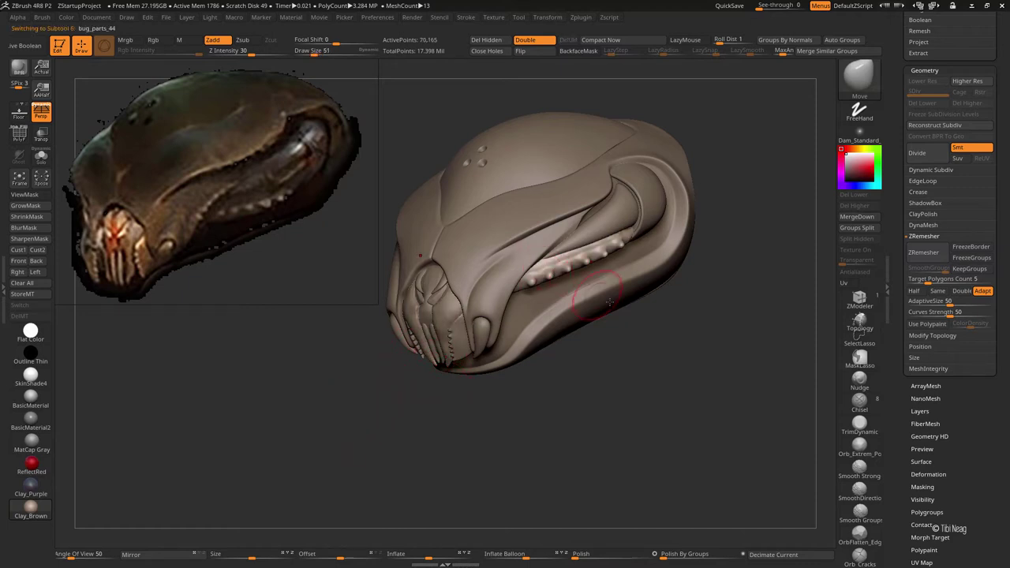
pyautogui.moveTo(597, 387); pyautogui.dragTo(593, 359)
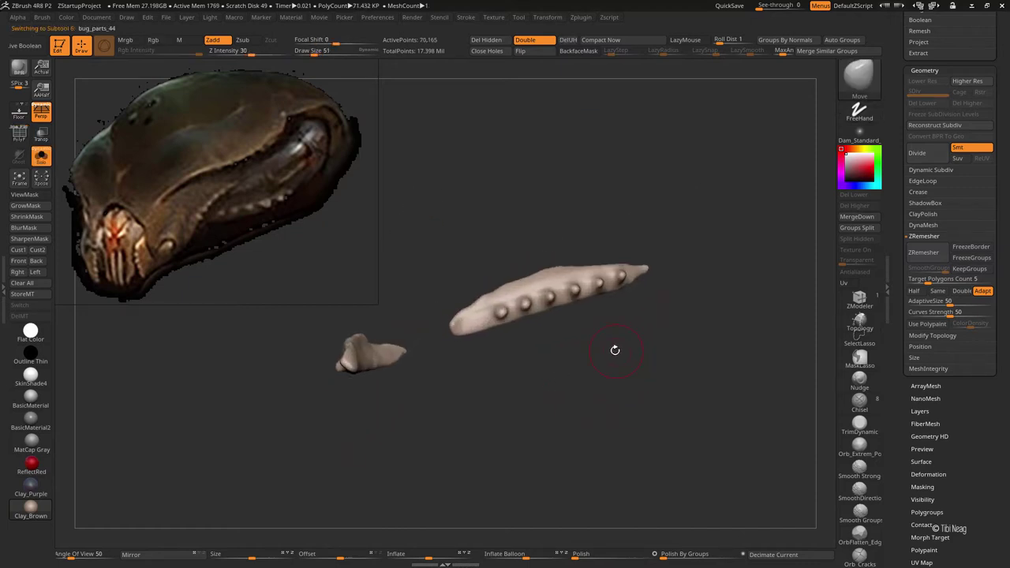